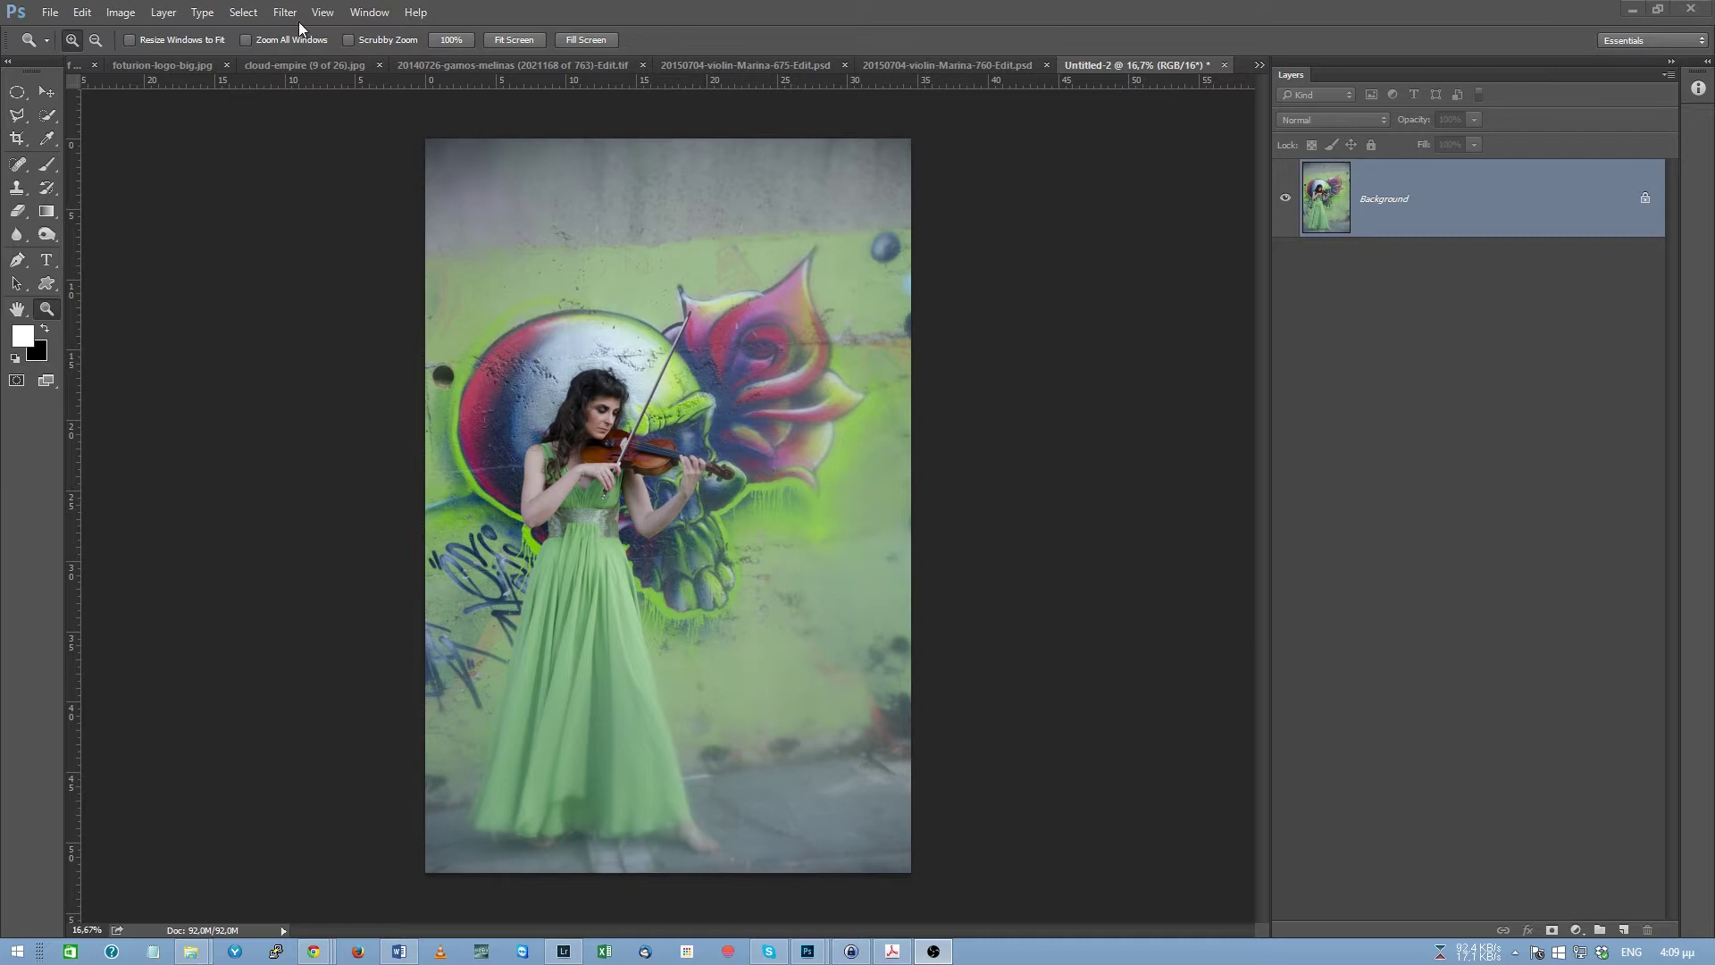
# Launch Alien Skin Exposure 7 on the photo and search presets for 'Kodak T-max'
pyautogui.click(285, 12)
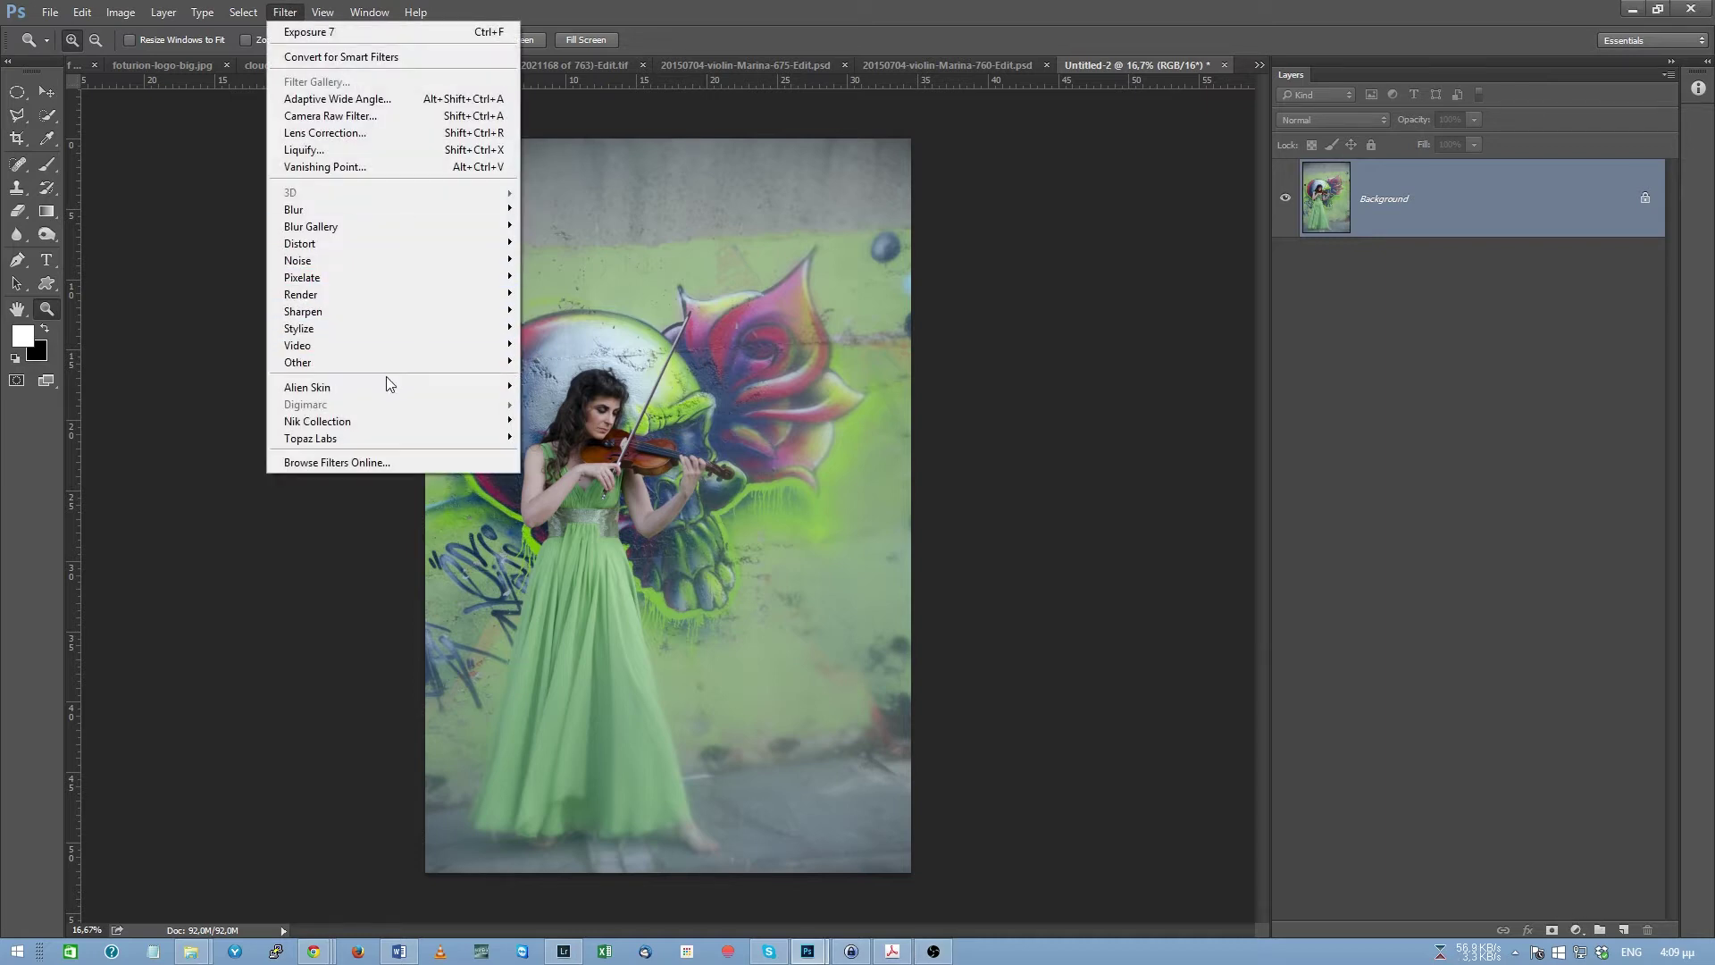
pyautogui.moveTo(379, 382)
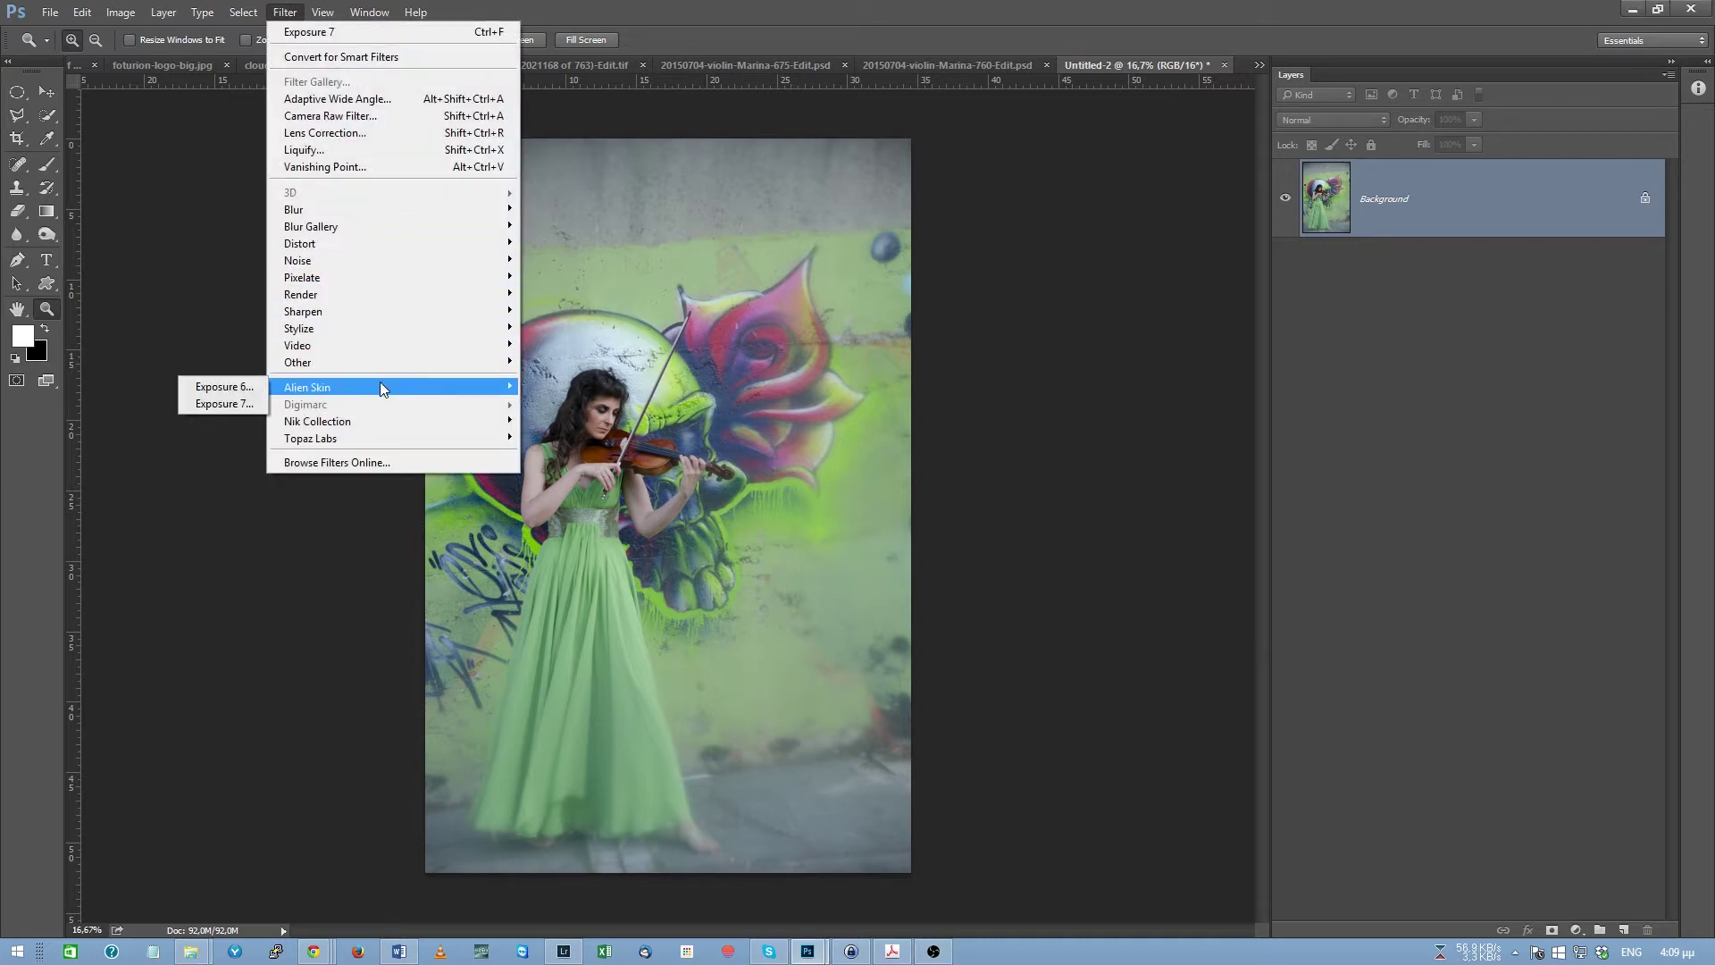
pyautogui.click(220, 405)
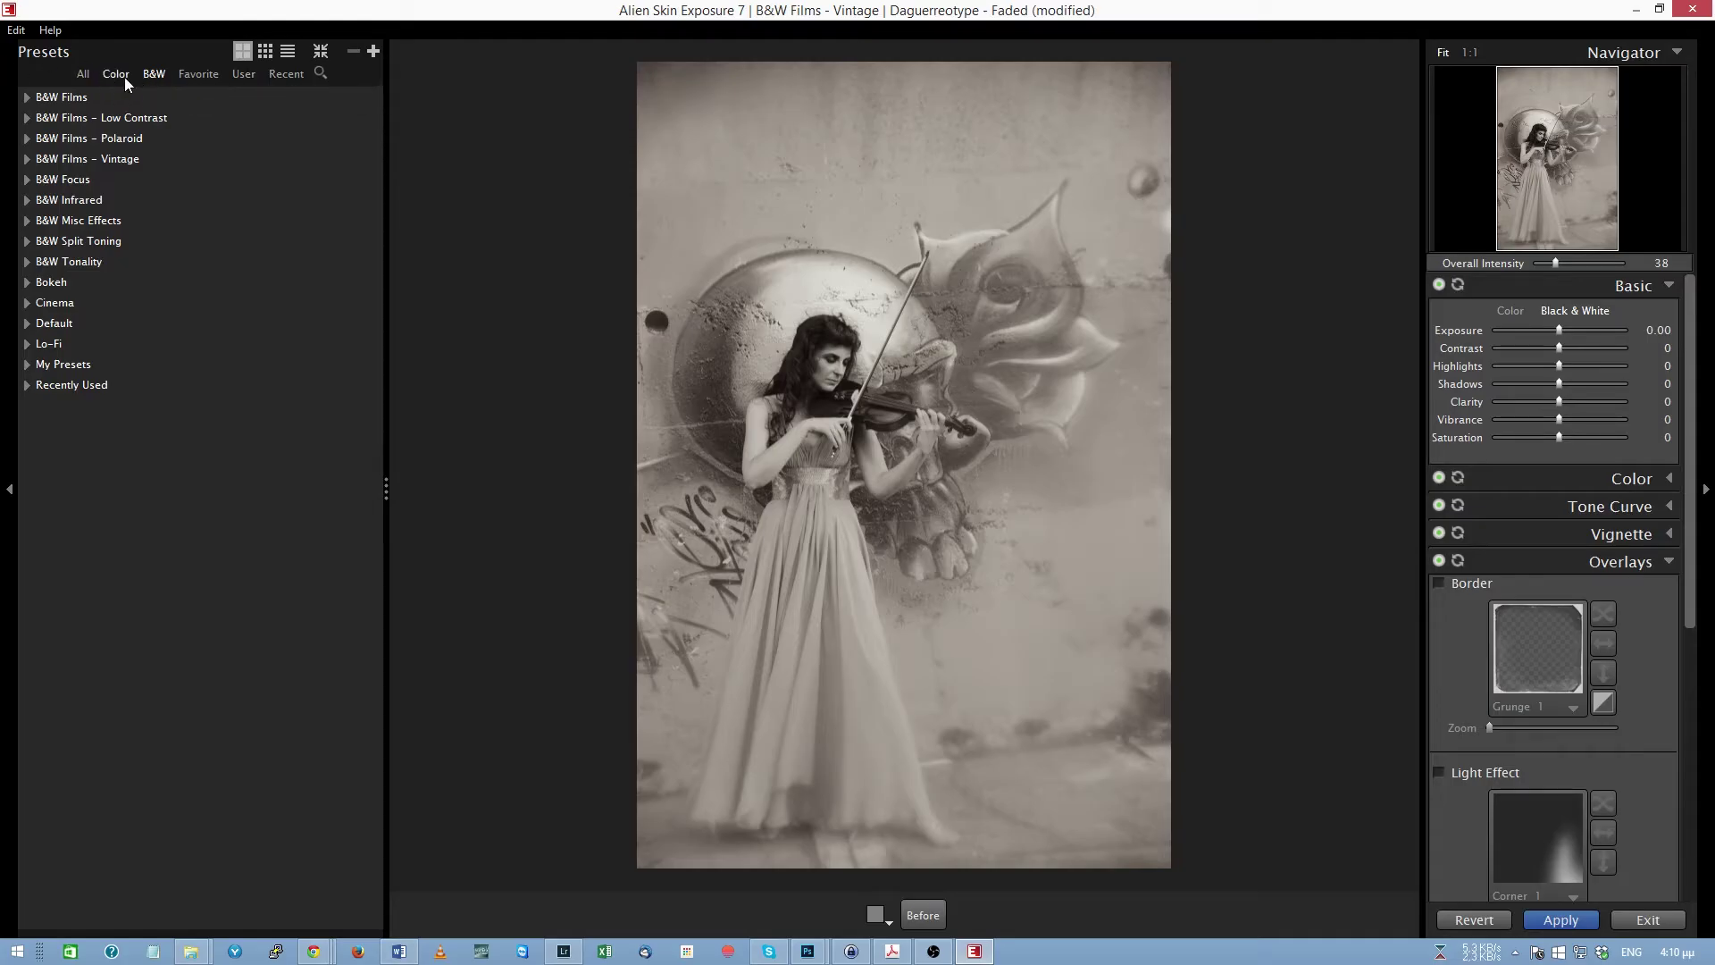
pyautogui.click(322, 73)
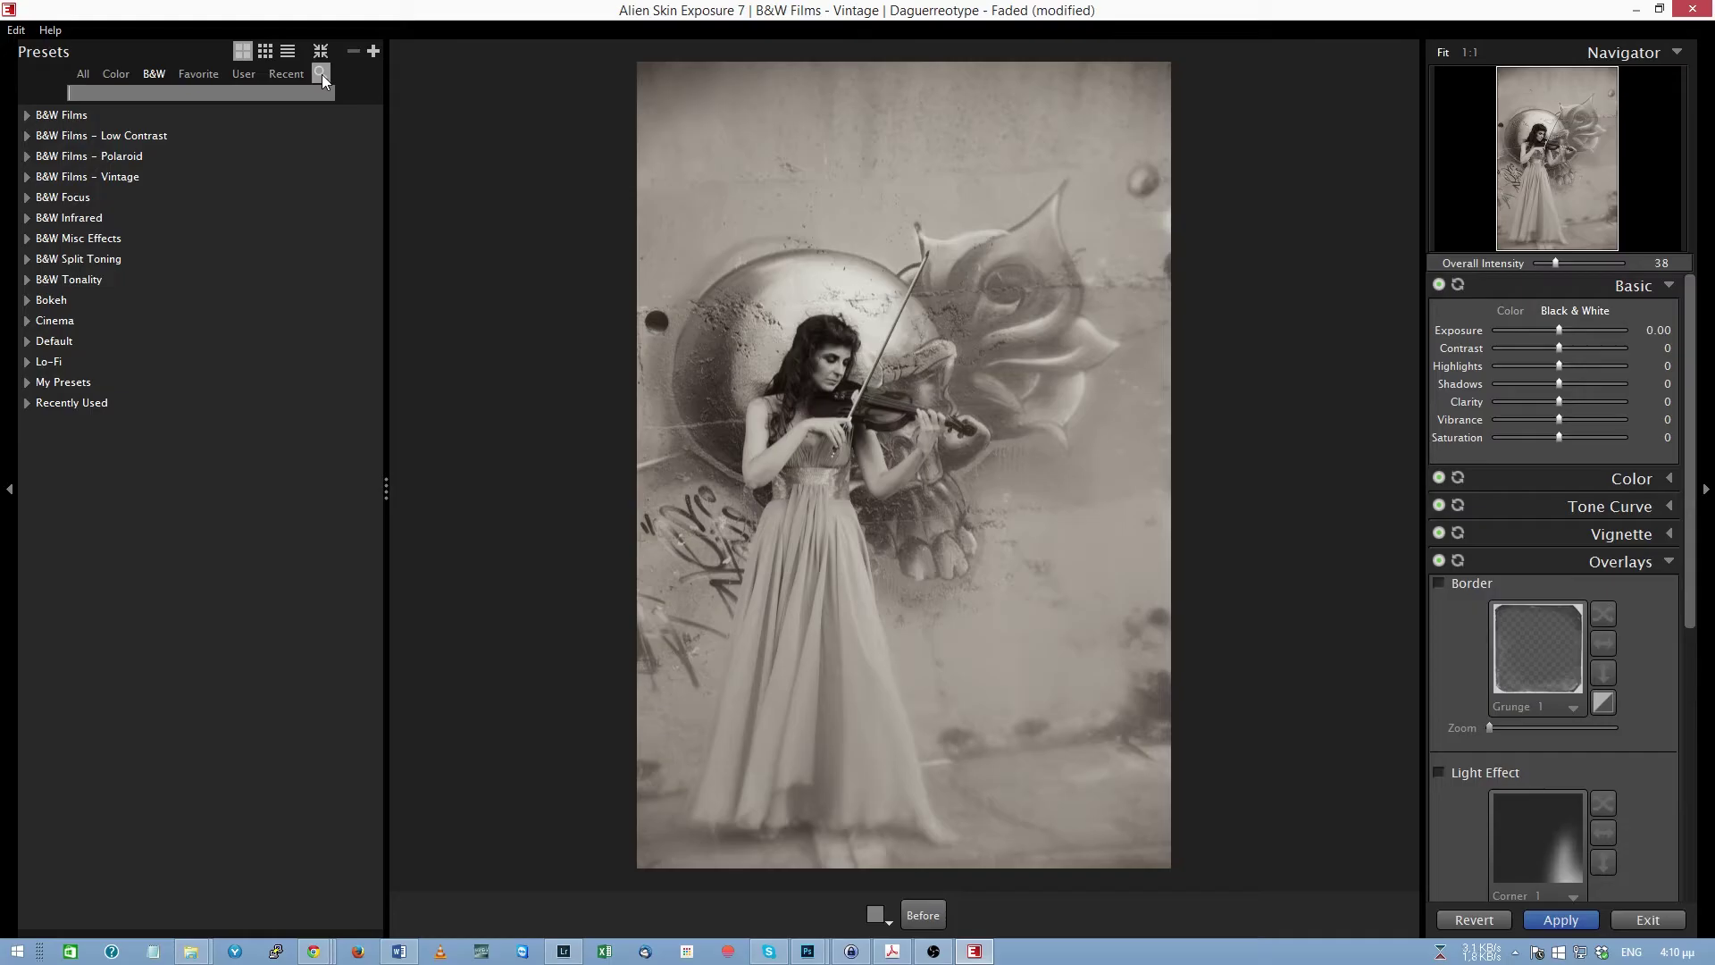
pyautogui.write('Kod')
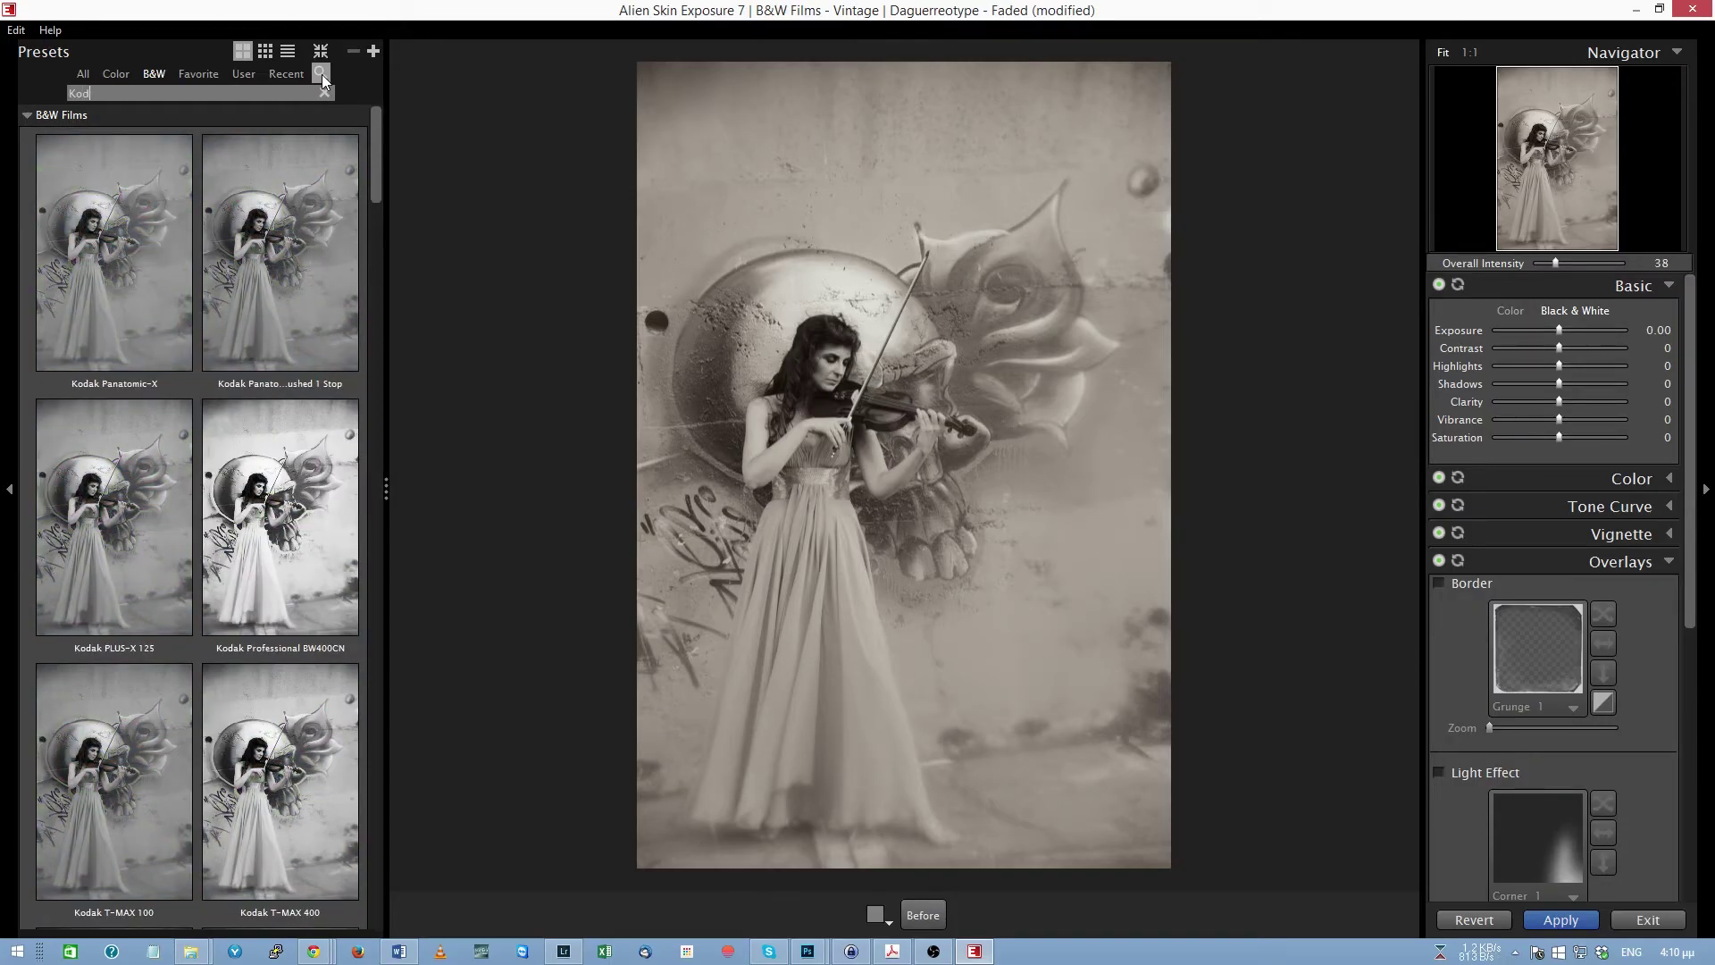
pyautogui.write('ak T-max')
# Apply the Kodak T-MAX 400 preset from B&W Films - Low Contrast and collapse Overlays
pyautogui.click(257, 350)
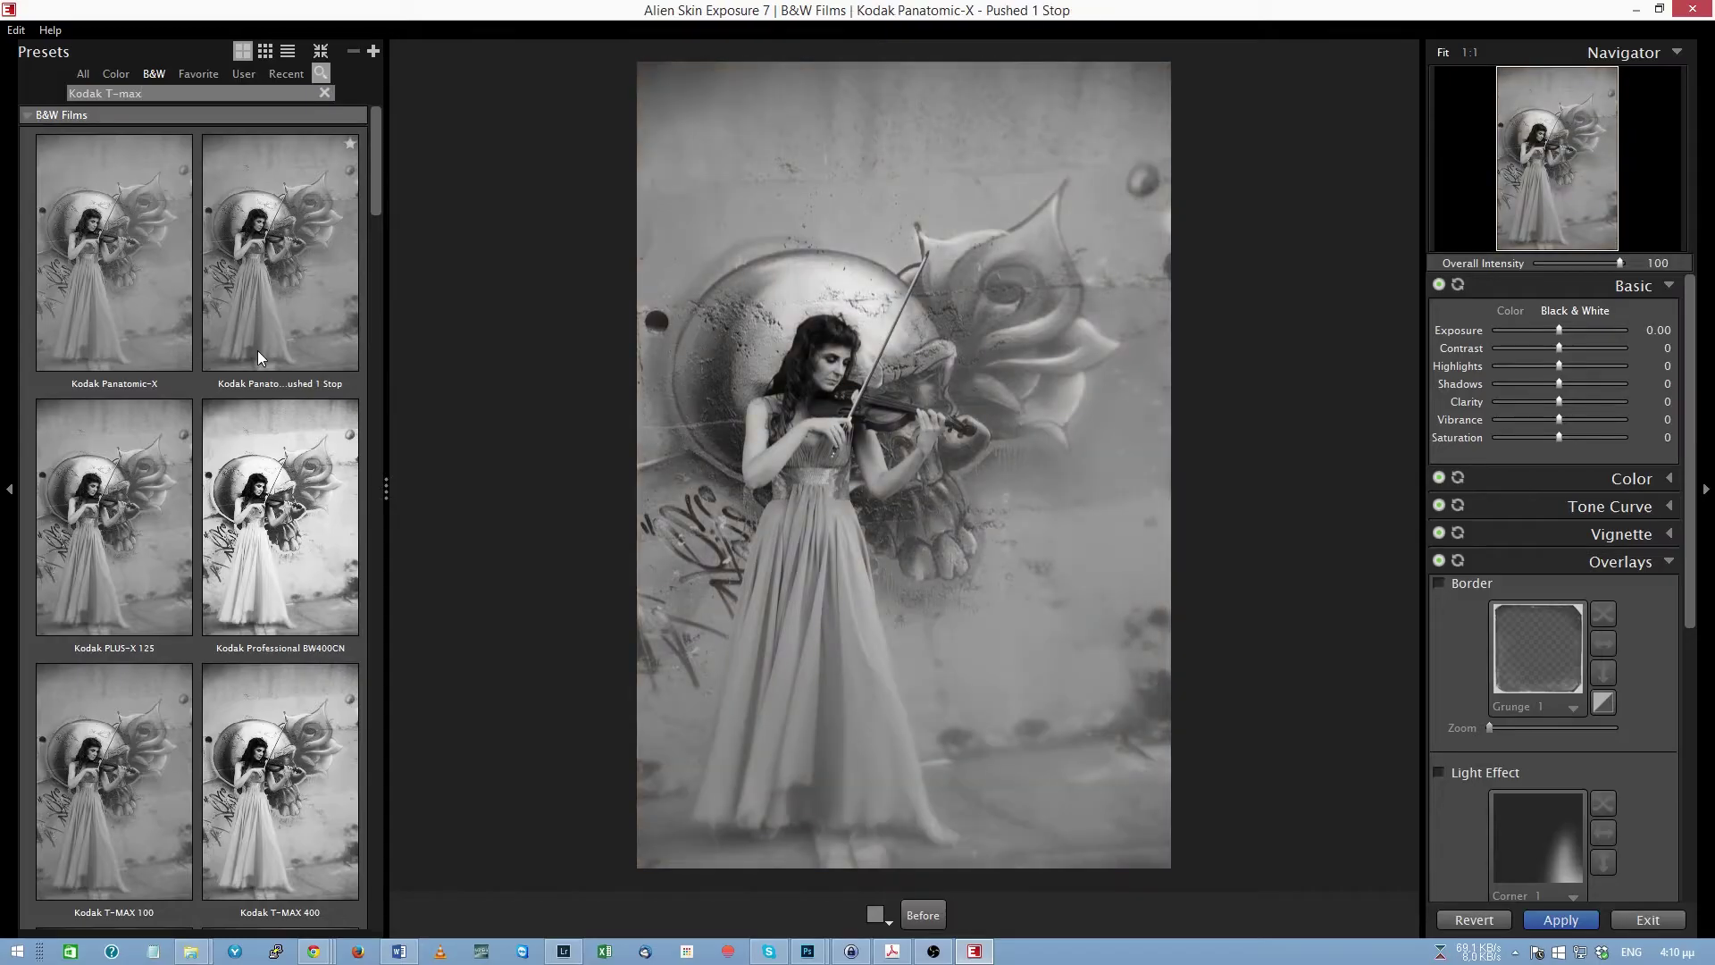
pyautogui.scroll(-4, 278, 331)
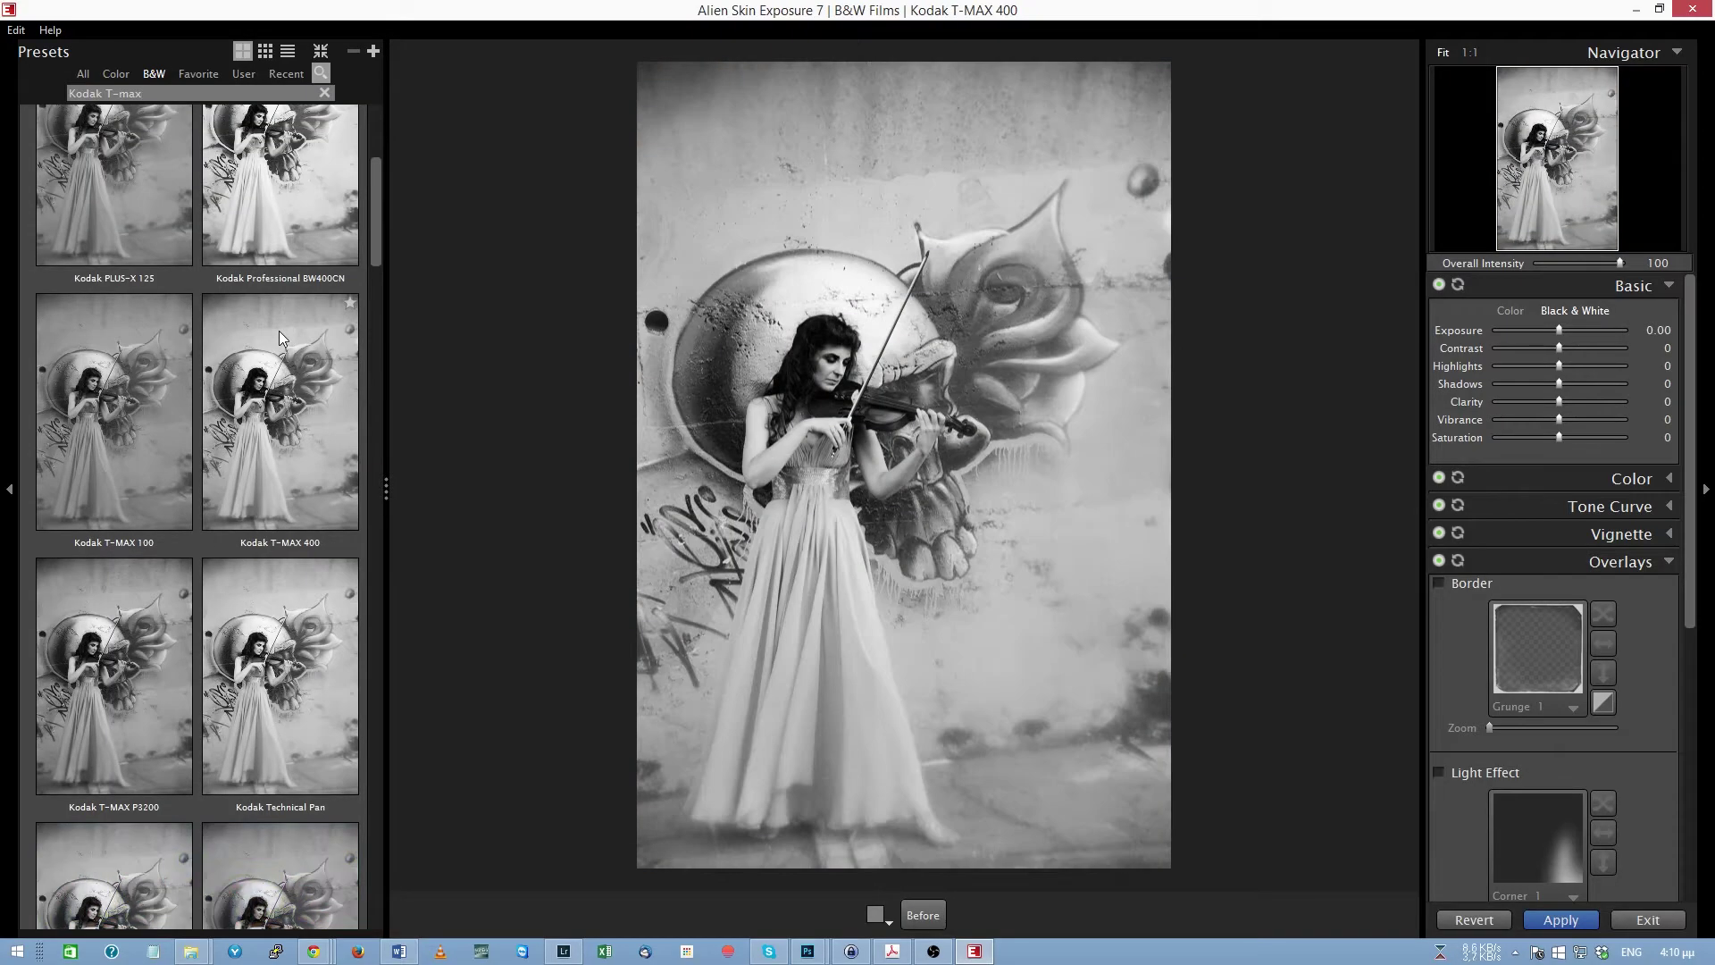
pyautogui.scroll(-4, 279, 330)
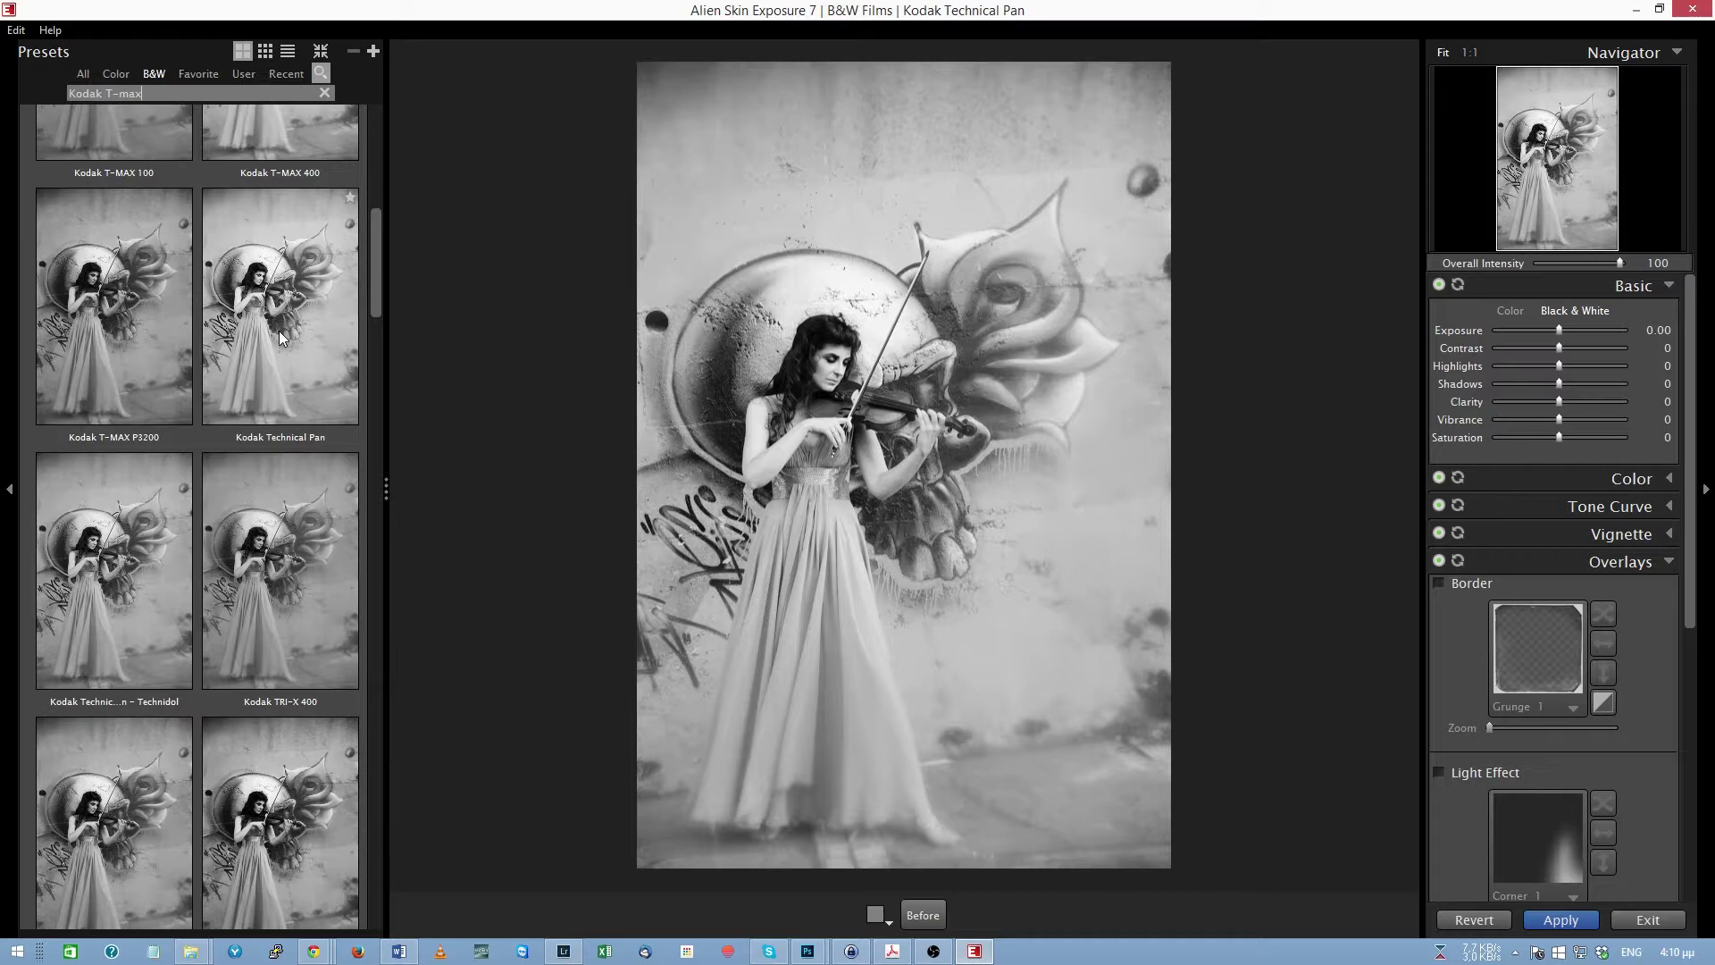
pyautogui.scroll(-3, 280, 336)
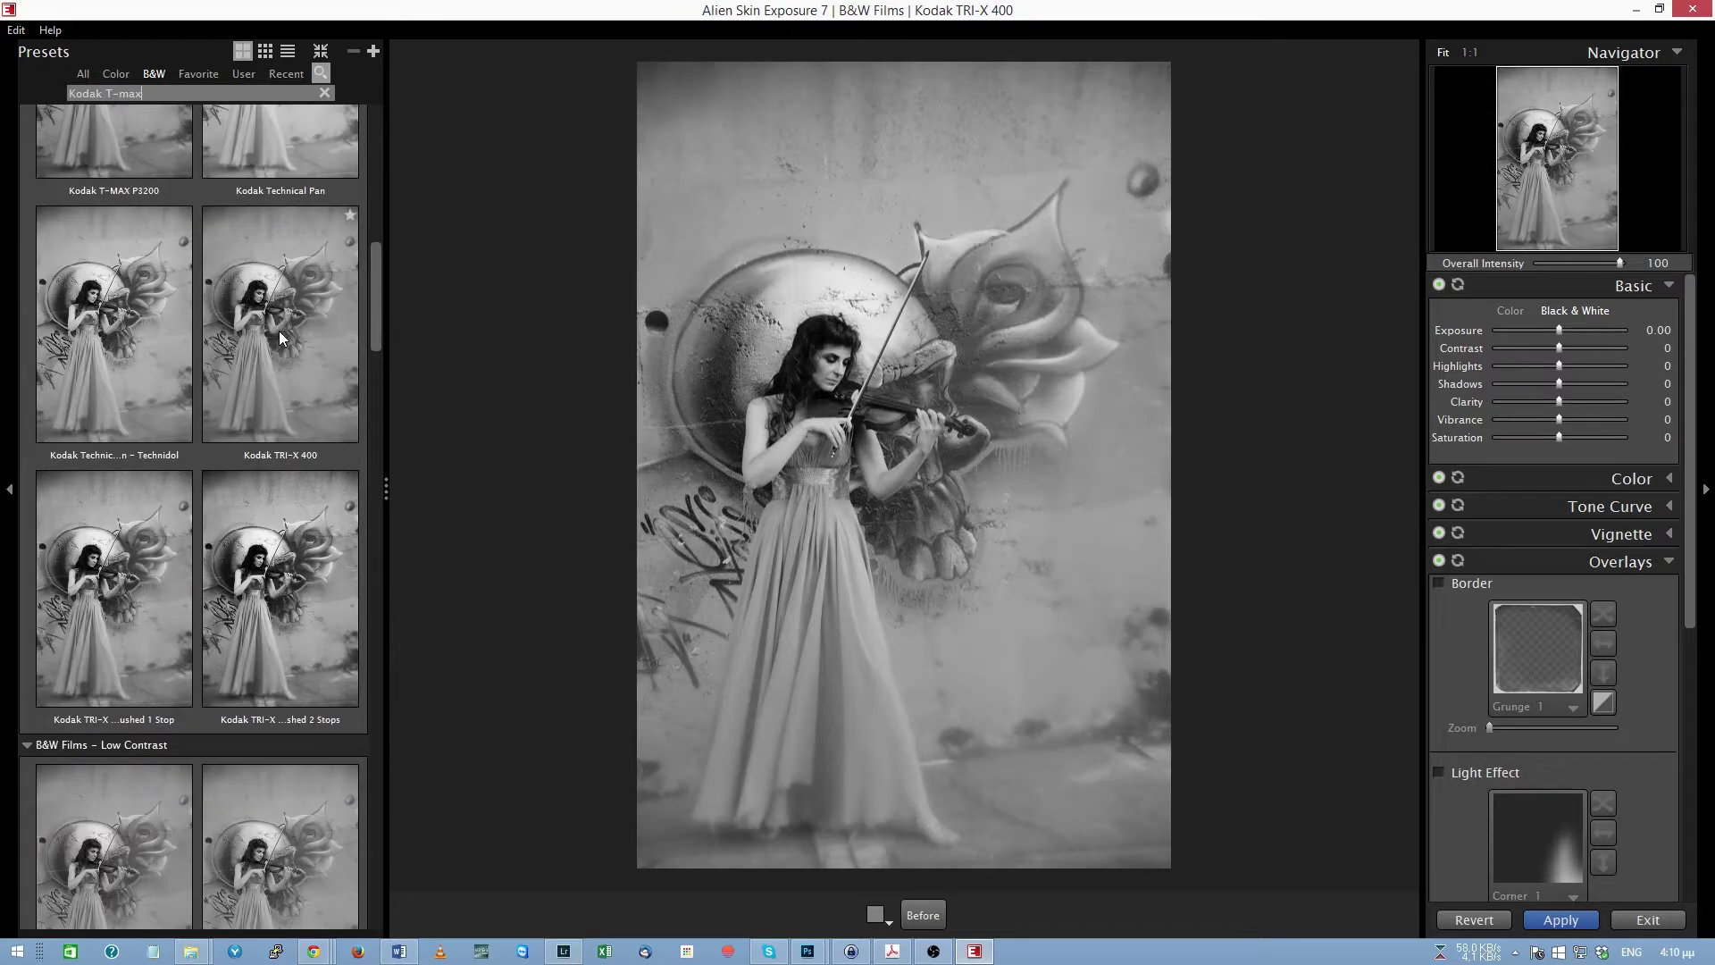
pyautogui.scroll(-4, 279, 337)
pyautogui.scroll(-4, 280, 337)
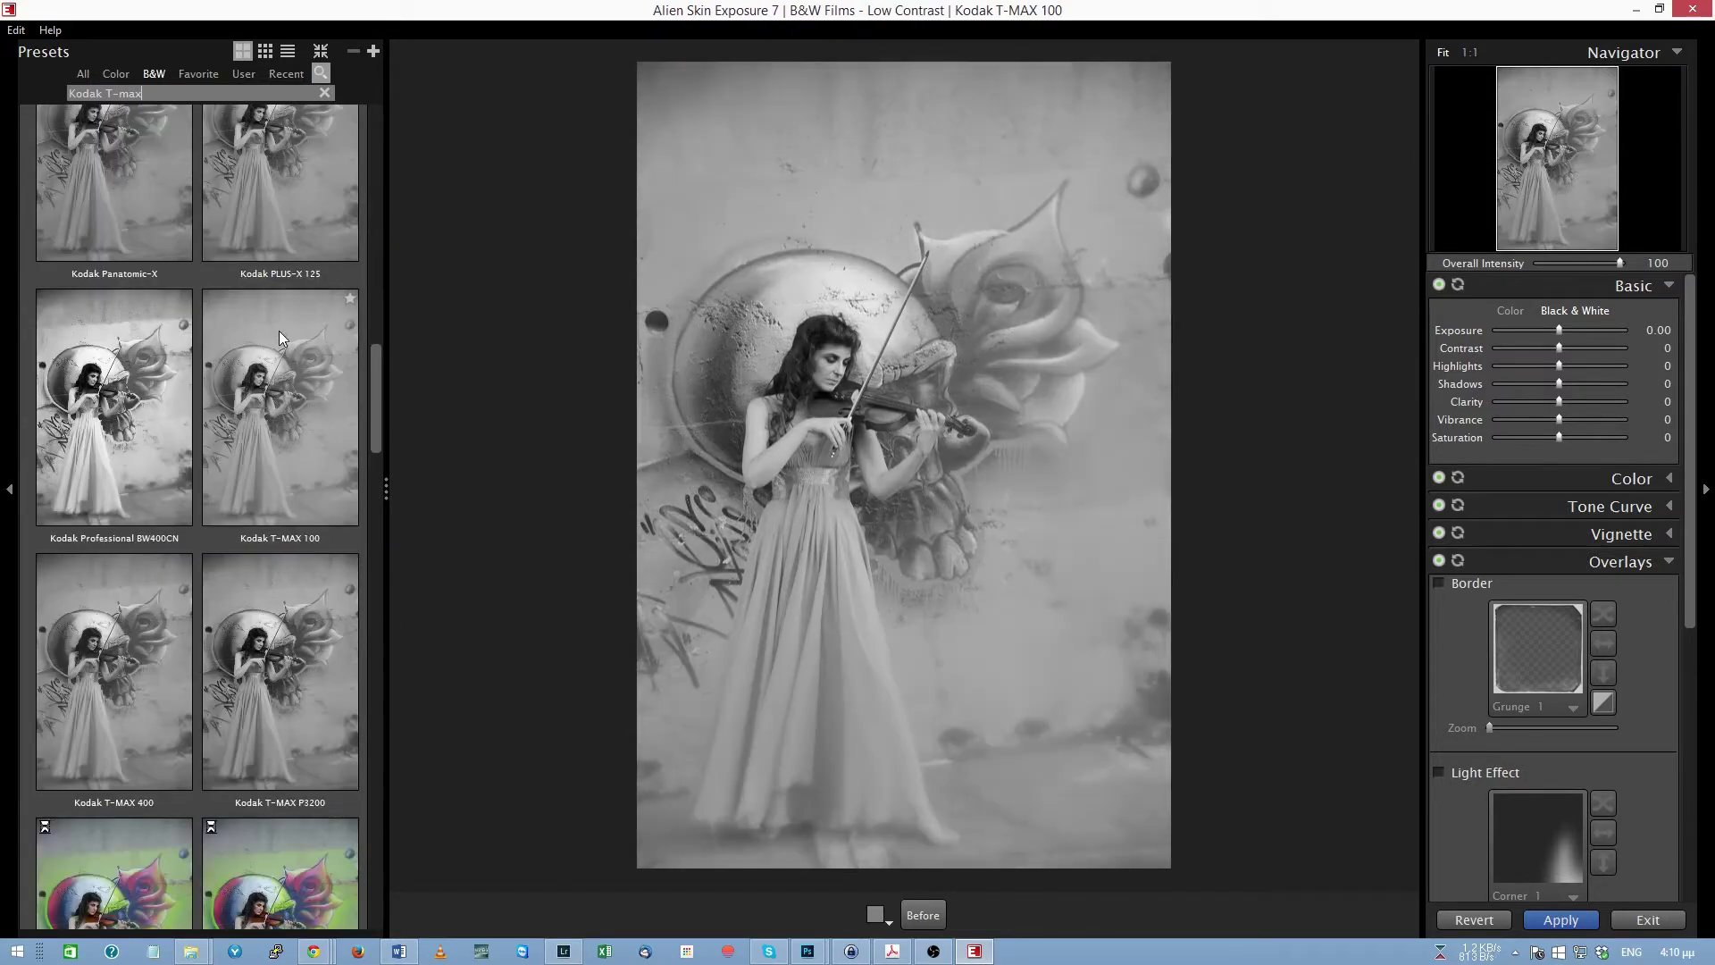
pyautogui.scroll(-2, 279, 330)
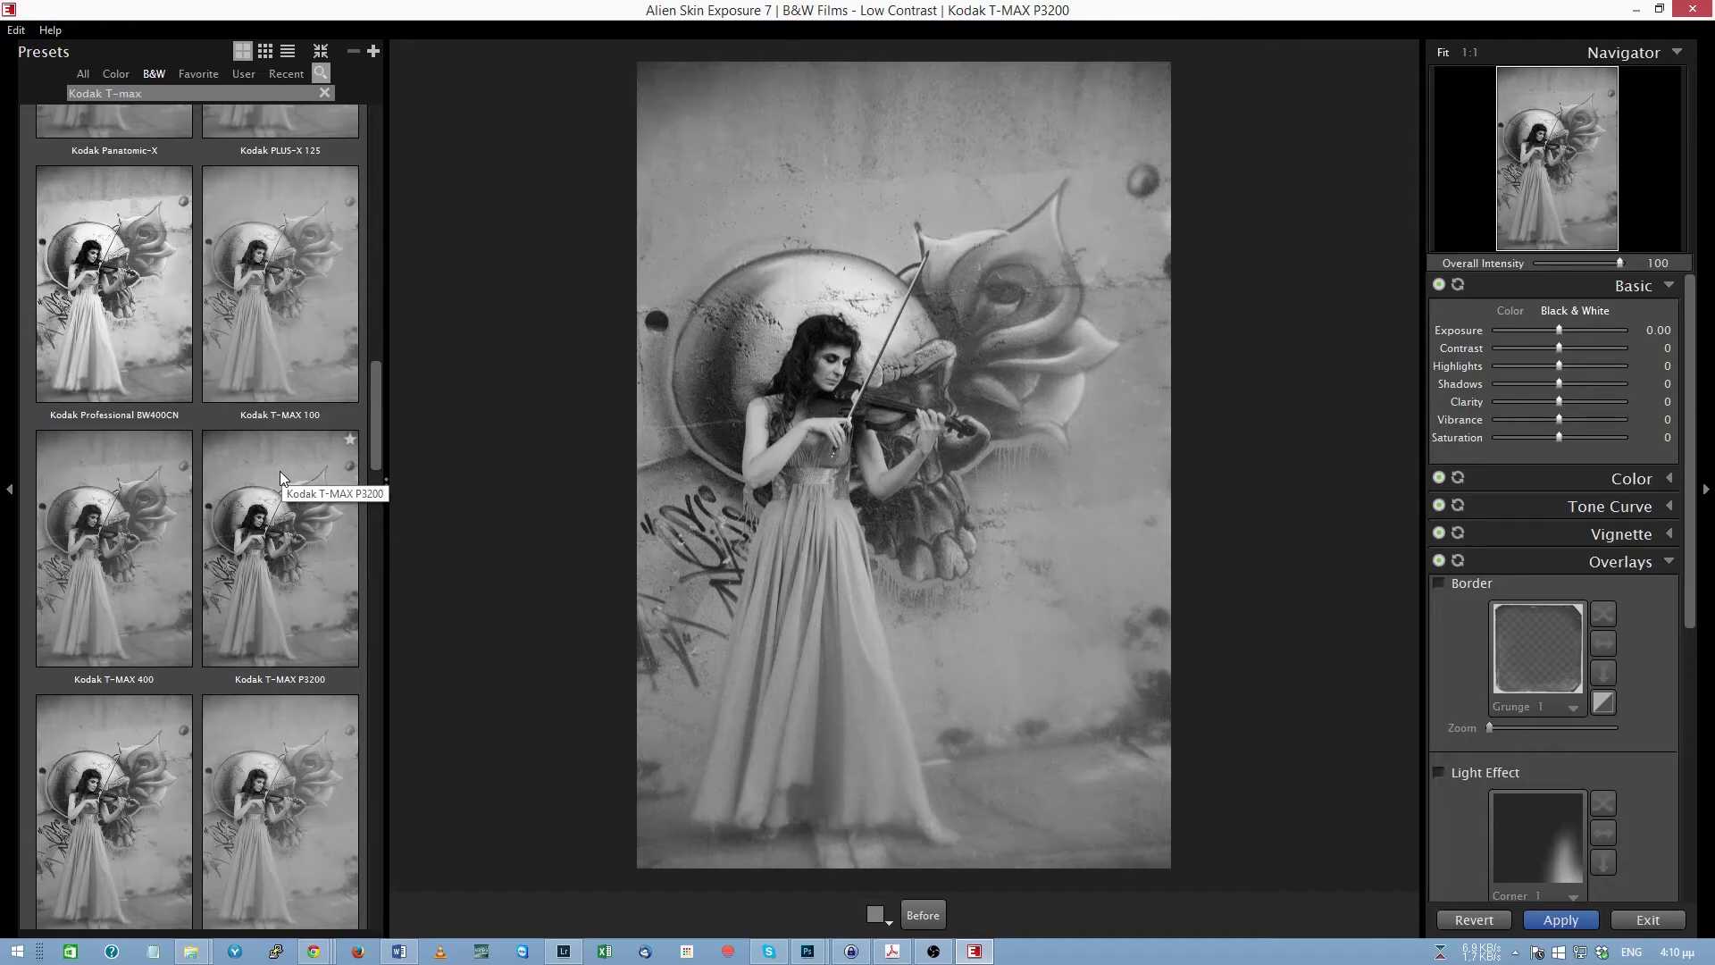
pyautogui.scroll(-1, 280, 470)
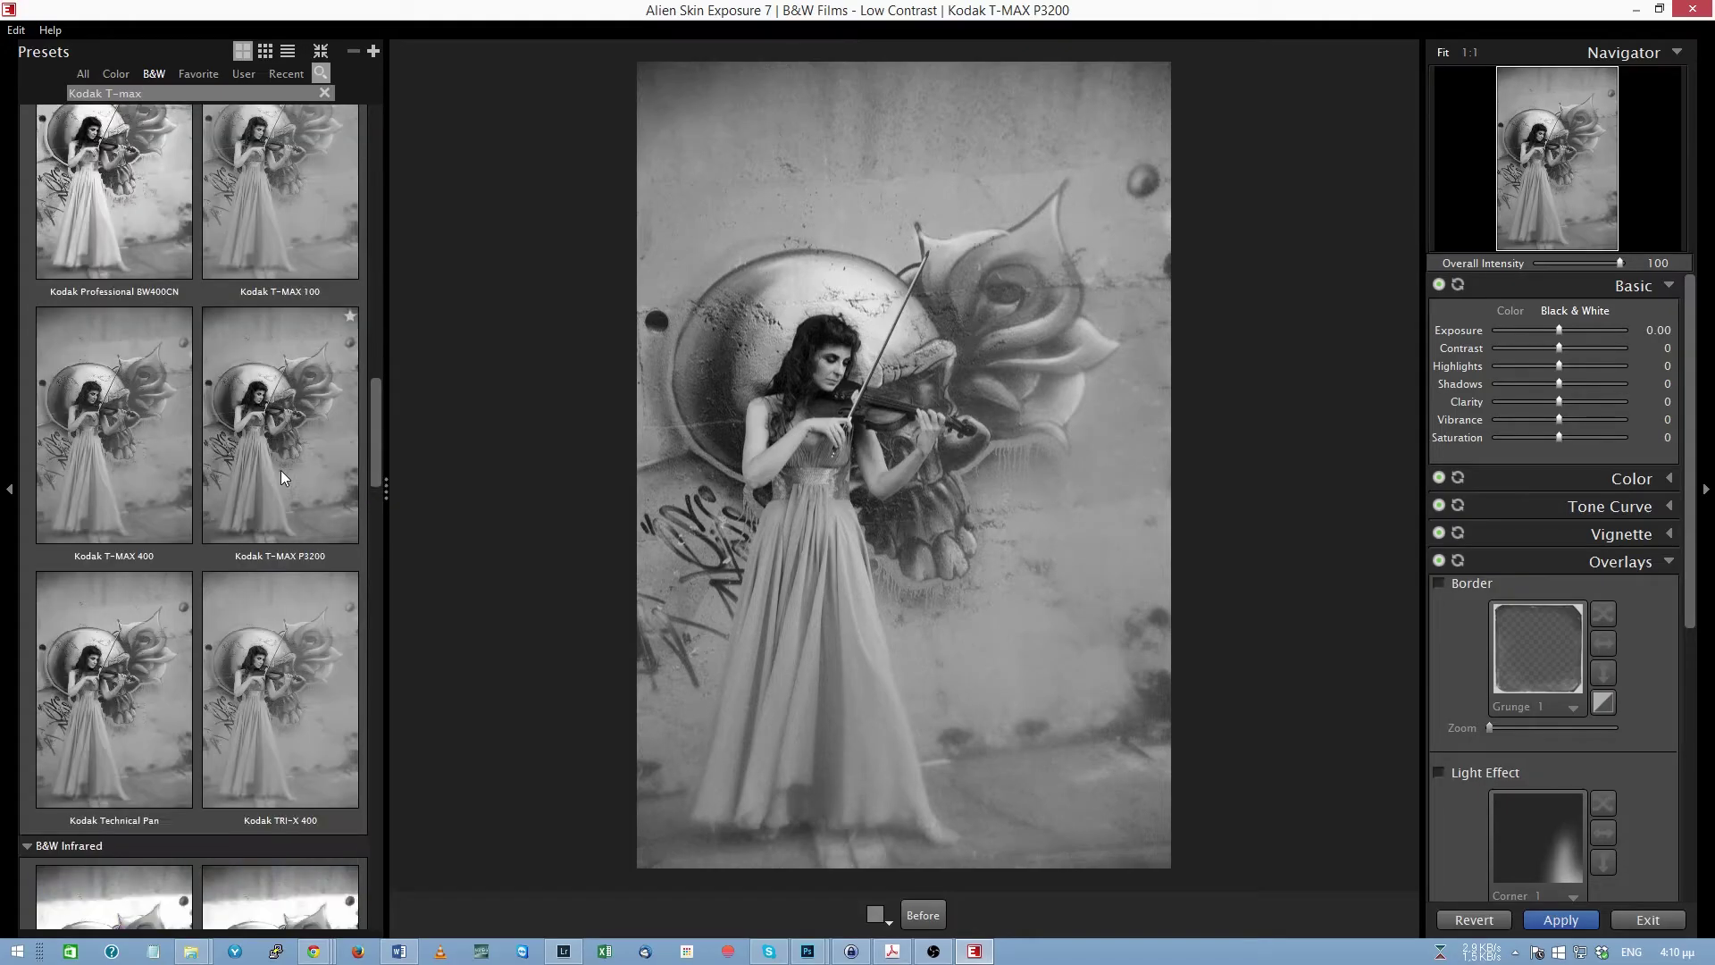
pyautogui.click(111, 429)
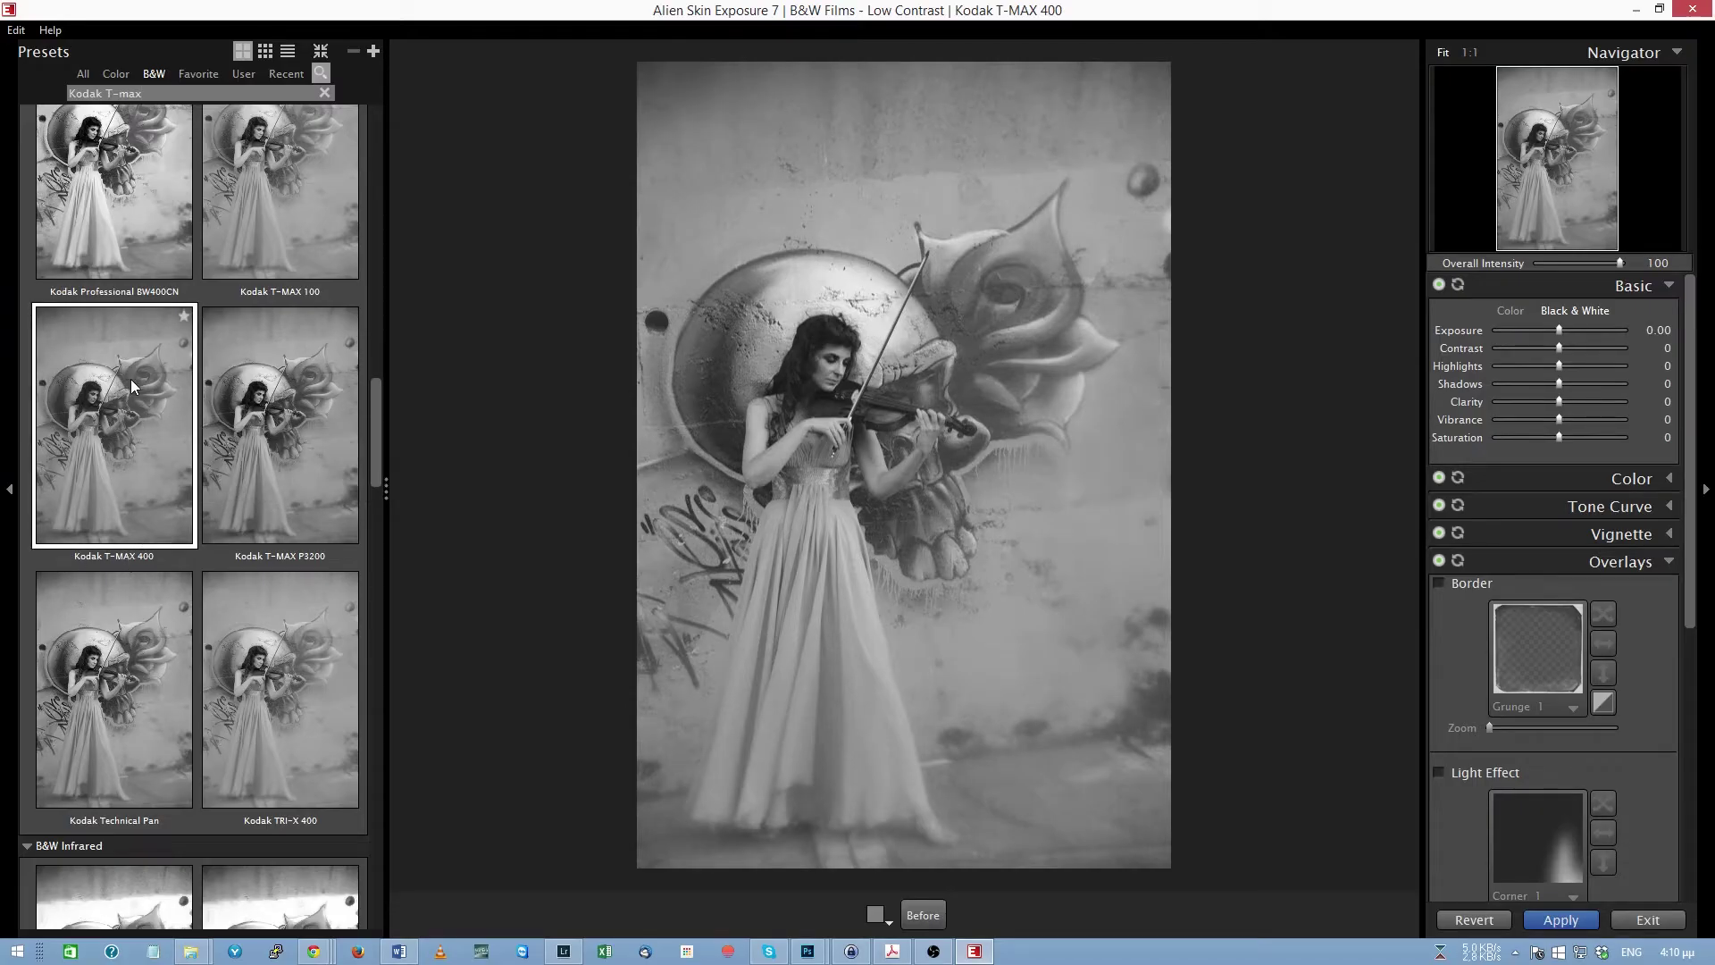
pyautogui.click(1667, 562)
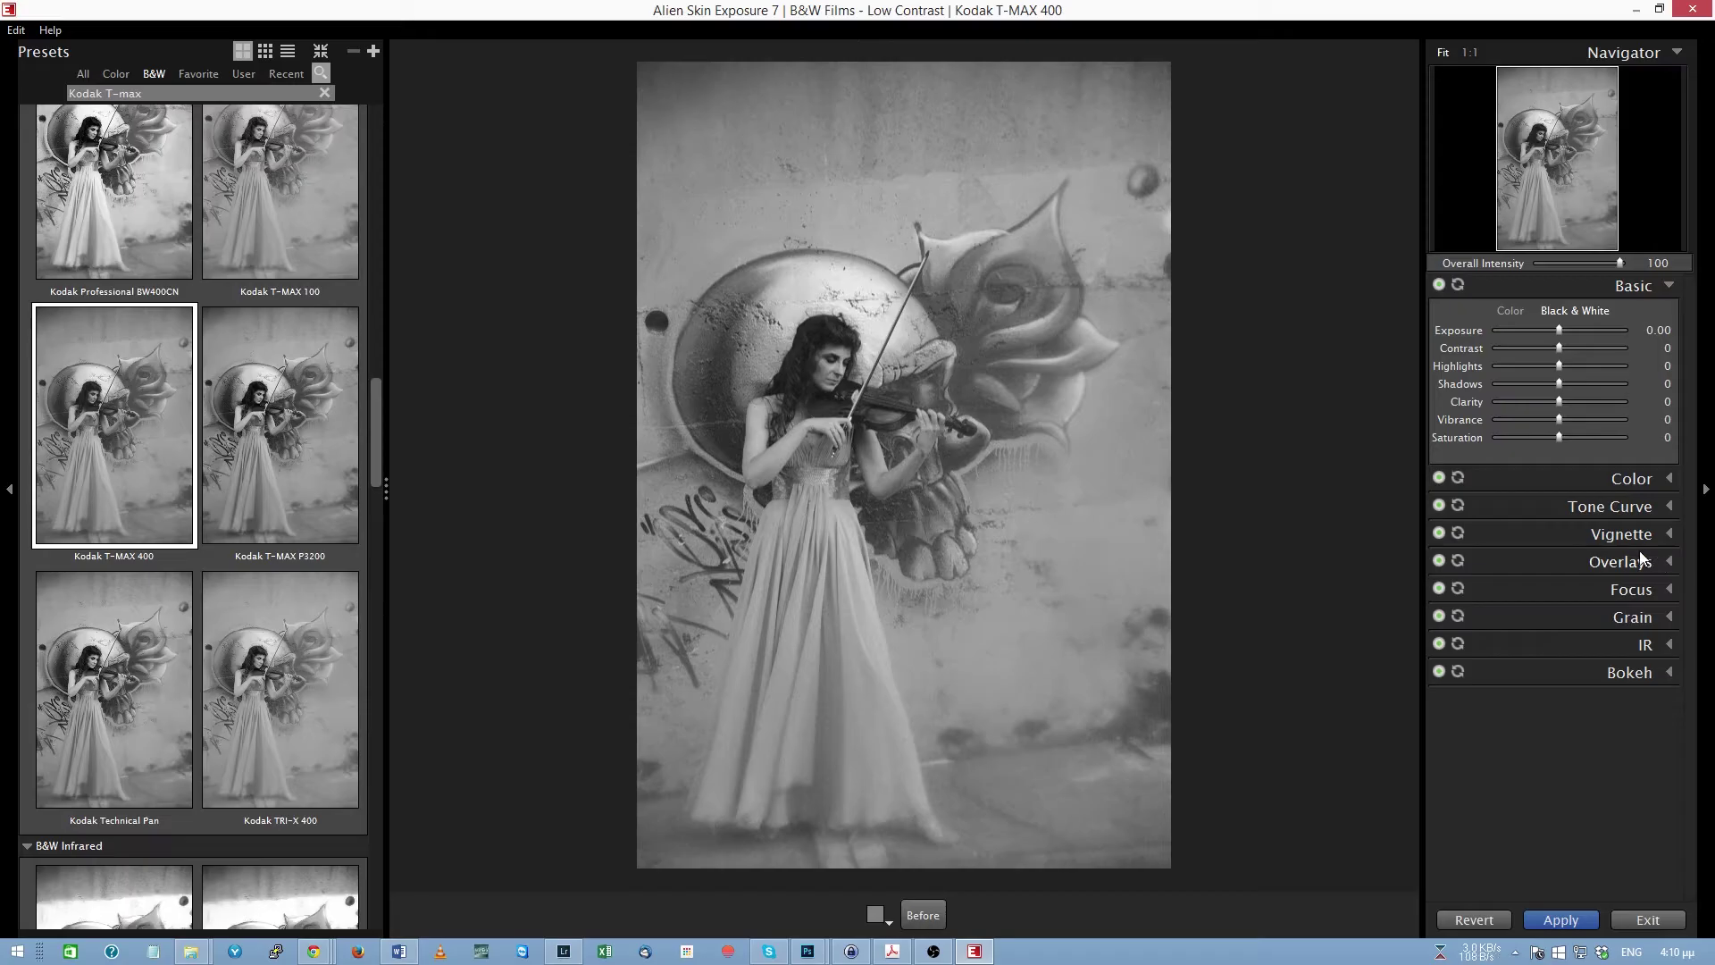
# Disable the grain, lift the tone curve's dark points, and apply the result as a new layer
pyautogui.click(1438, 616)
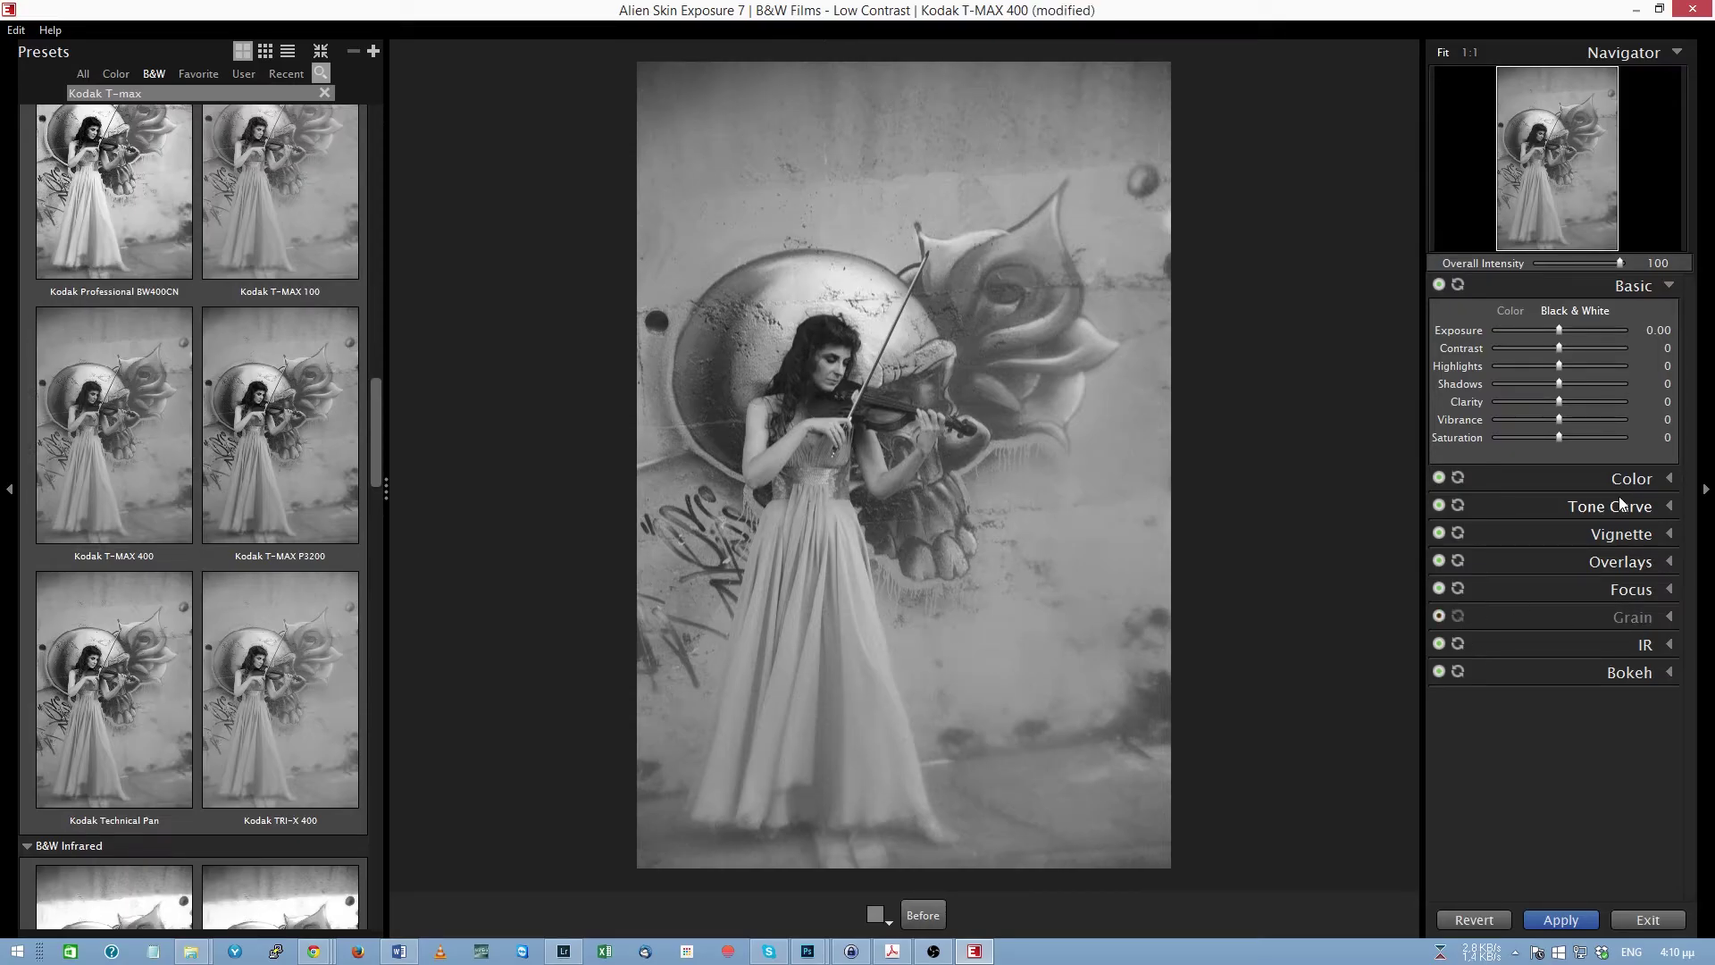
pyautogui.click(1669, 506)
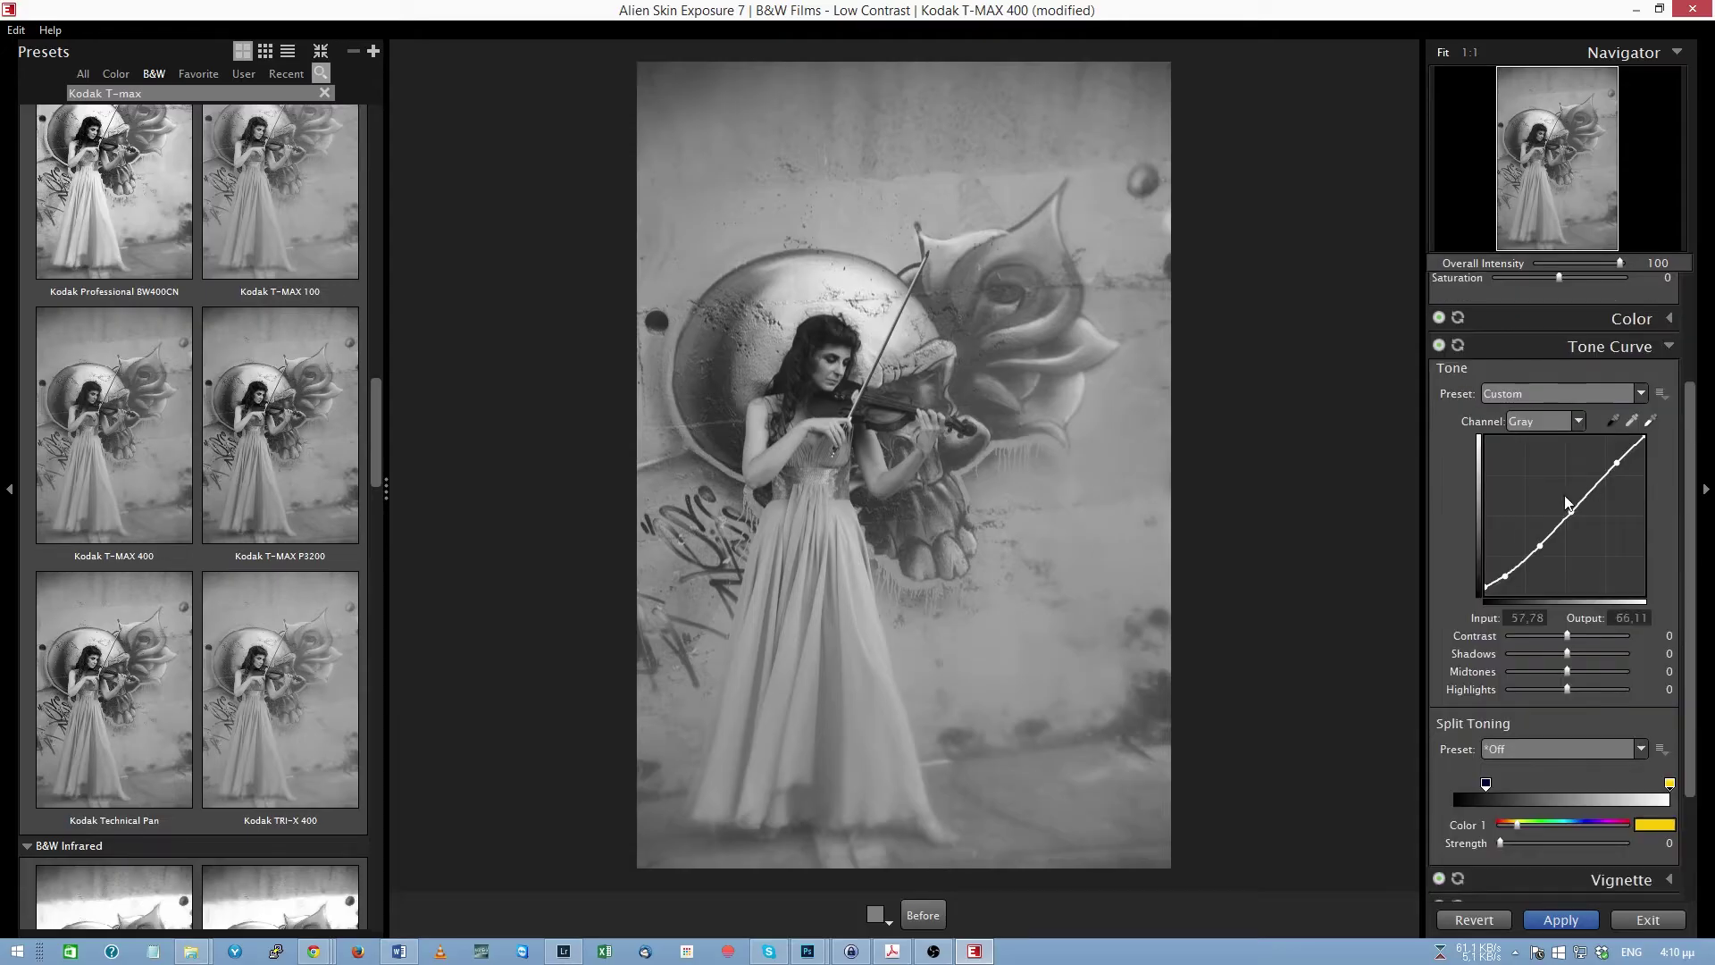
pyautogui.moveTo(1485, 585); pyautogui.dragTo(1472, 579)
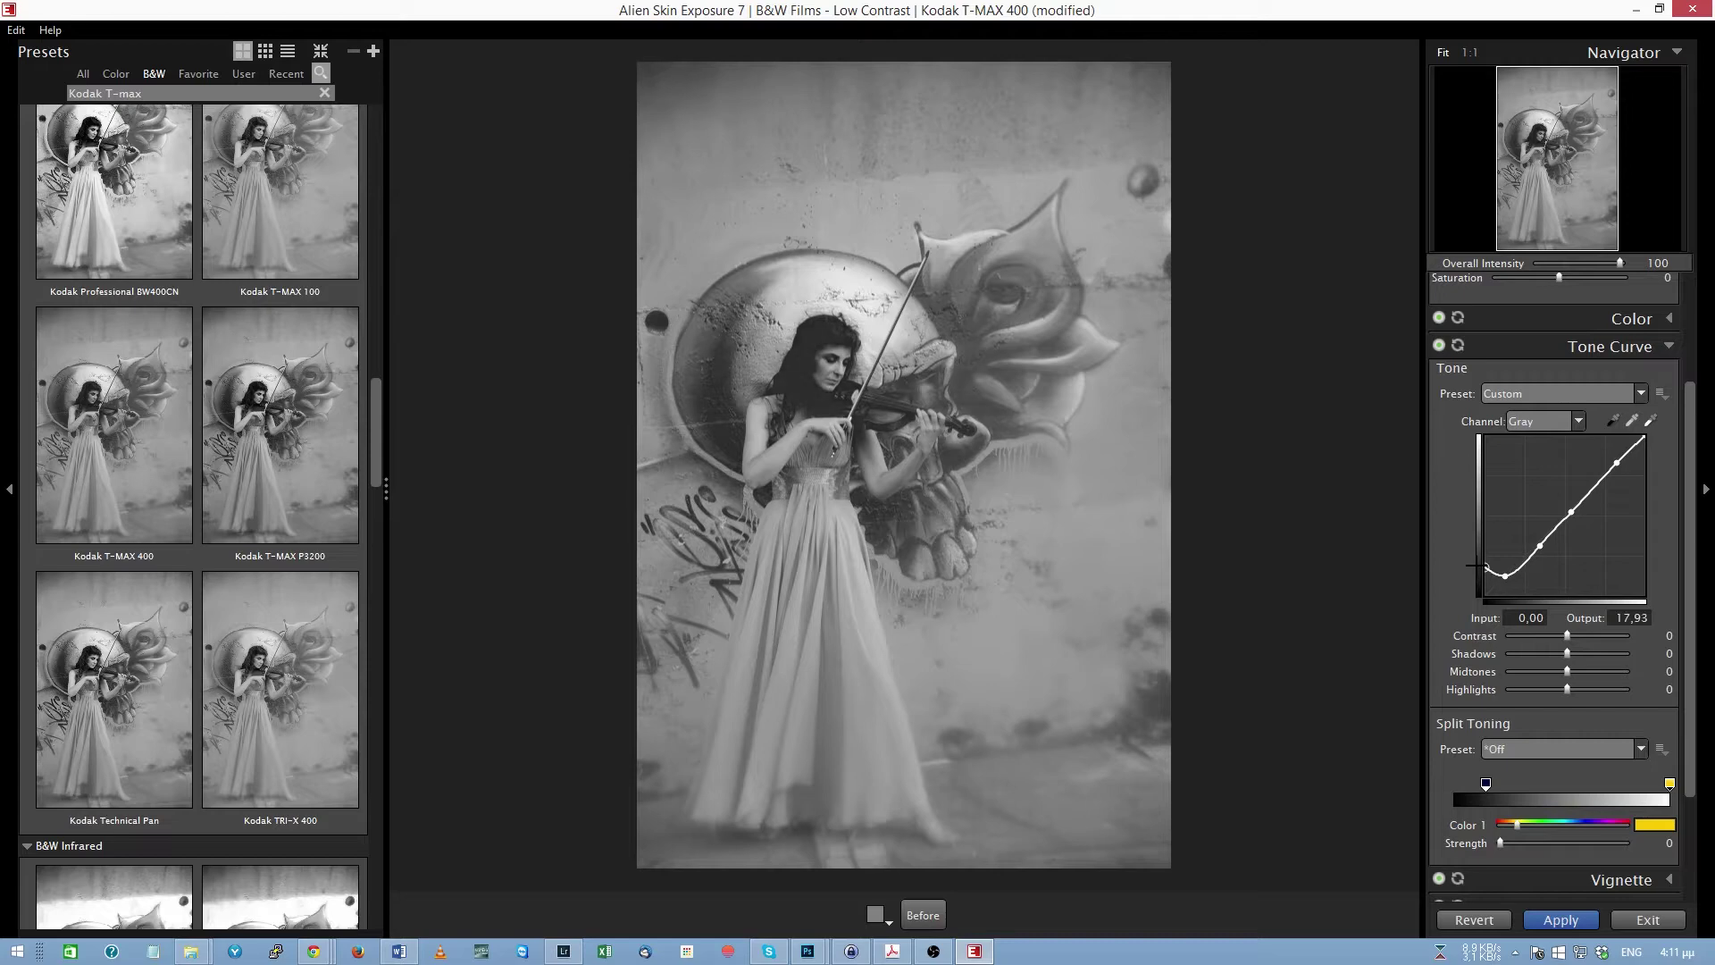
pyautogui.moveTo(1508, 575); pyautogui.dragTo(1497, 573)
pyautogui.moveTo(1499, 564); pyautogui.dragTo(1500, 570)
pyautogui.click(1558, 920)
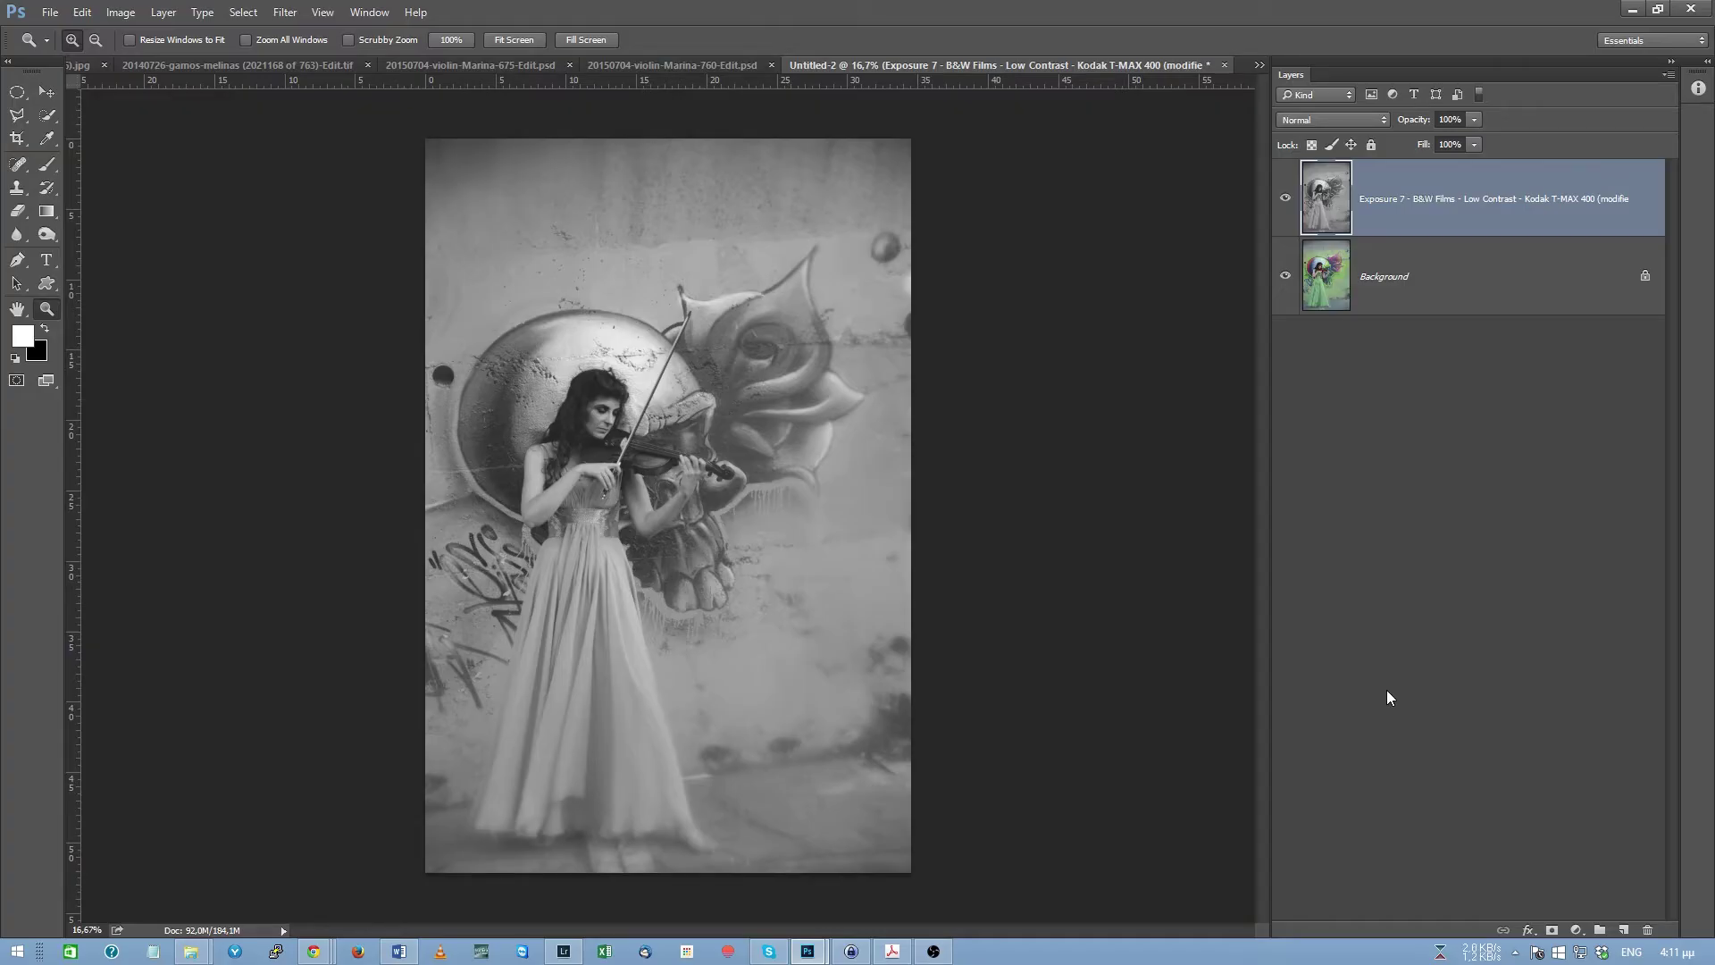
pyautogui.click(287, 14)
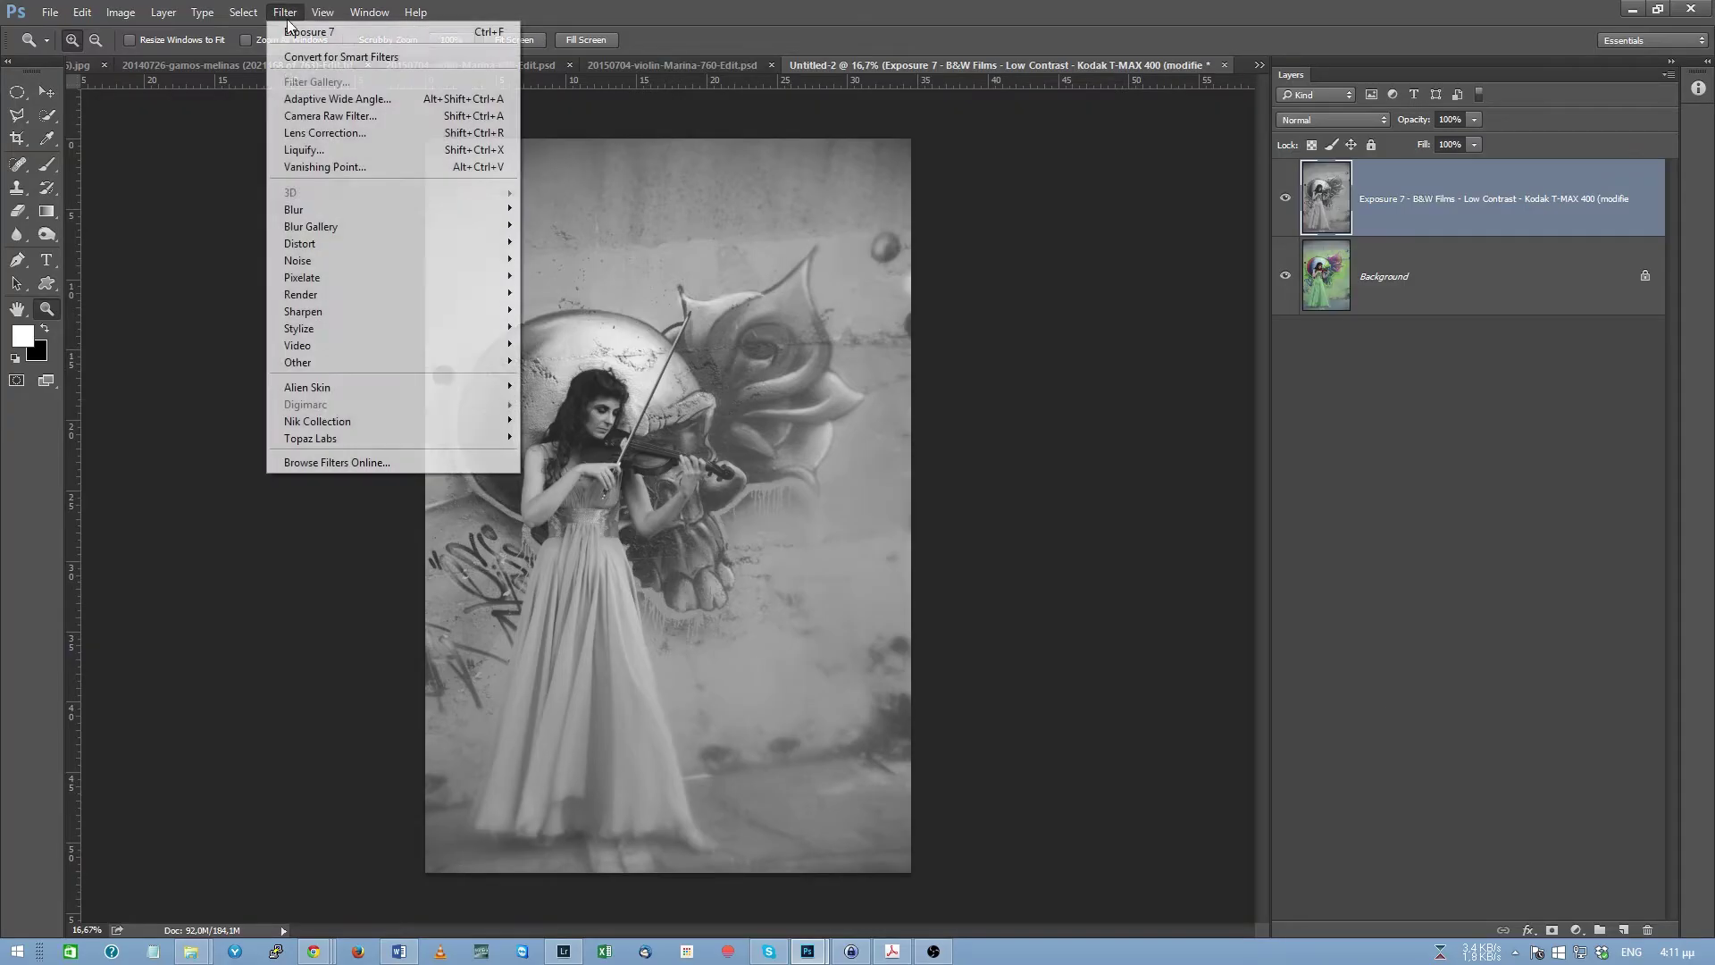
# Rerun Exposure 7 and apply the Ilford XP2 Super 400 film preset
pyautogui.moveTo(330, 384)
pyautogui.click(237, 404)
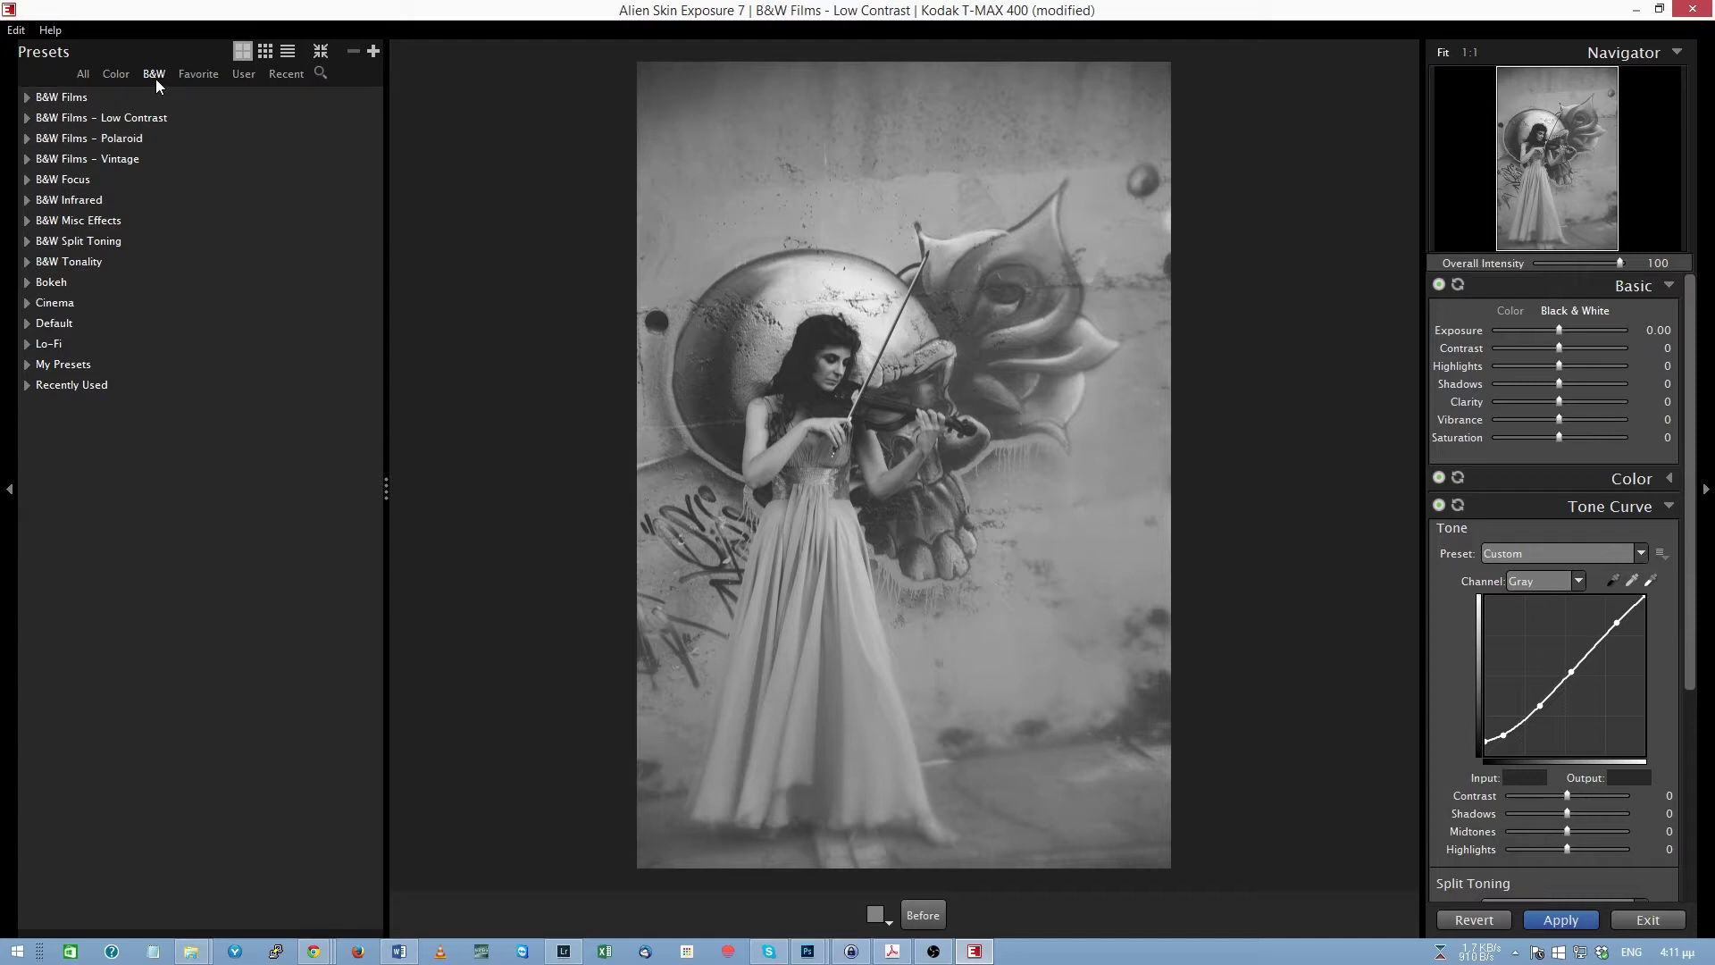
pyautogui.click(320, 76)
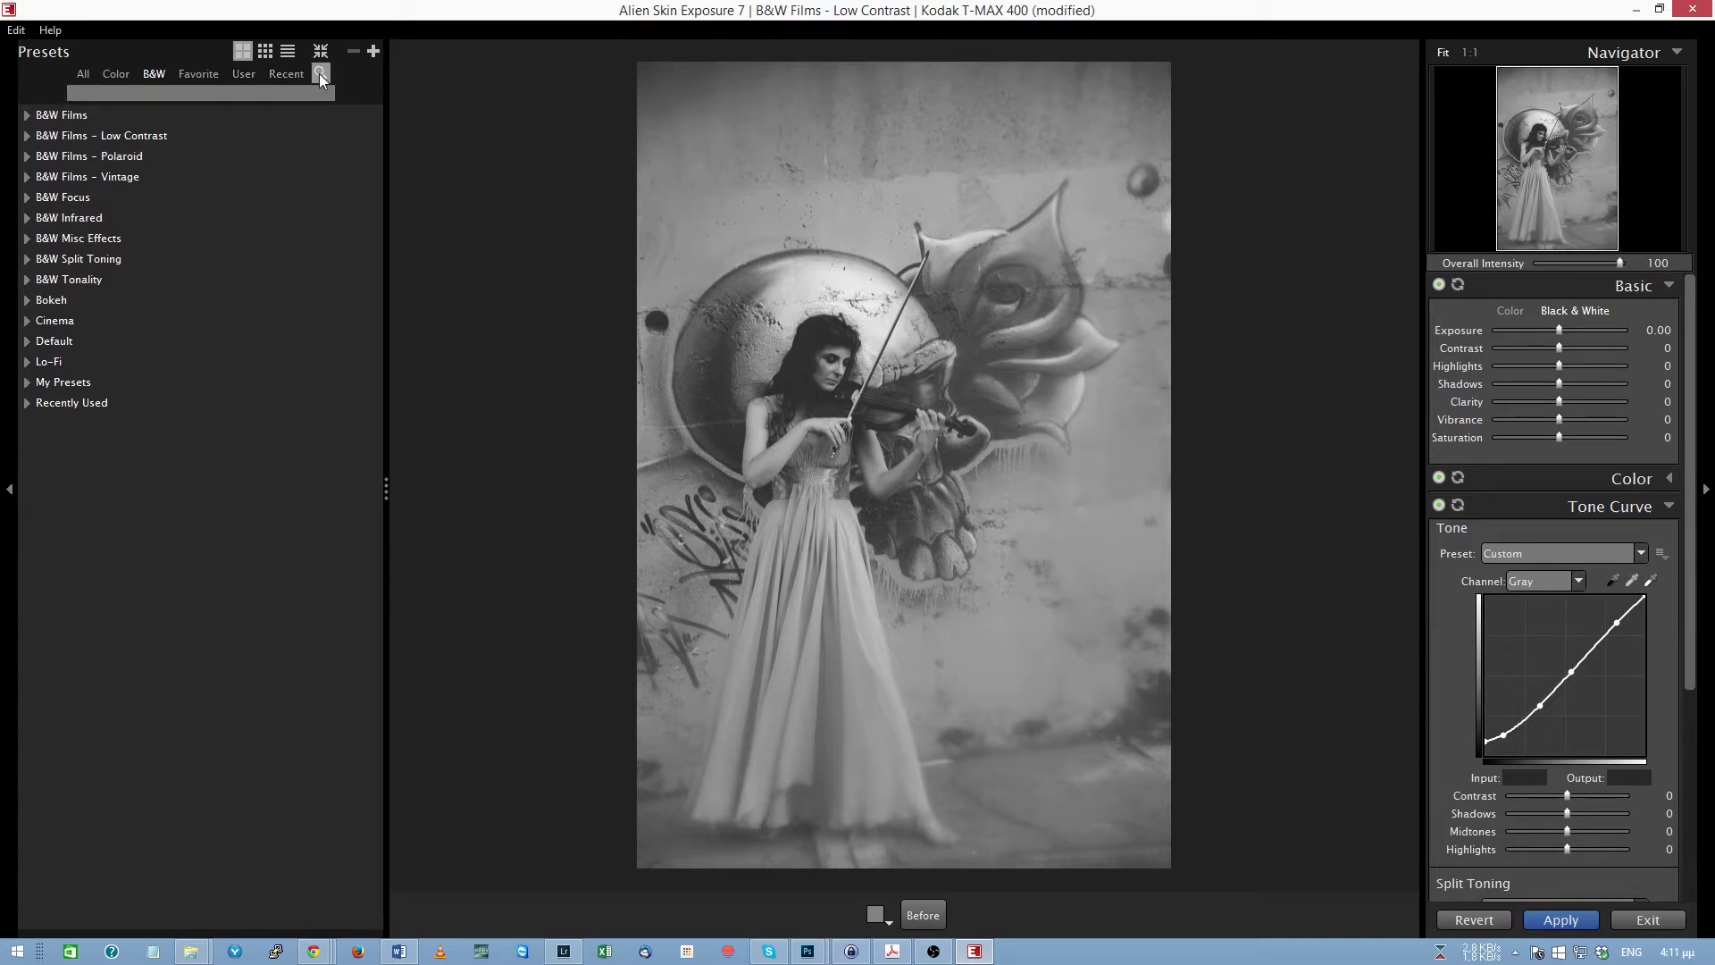
pyautogui.write('I')
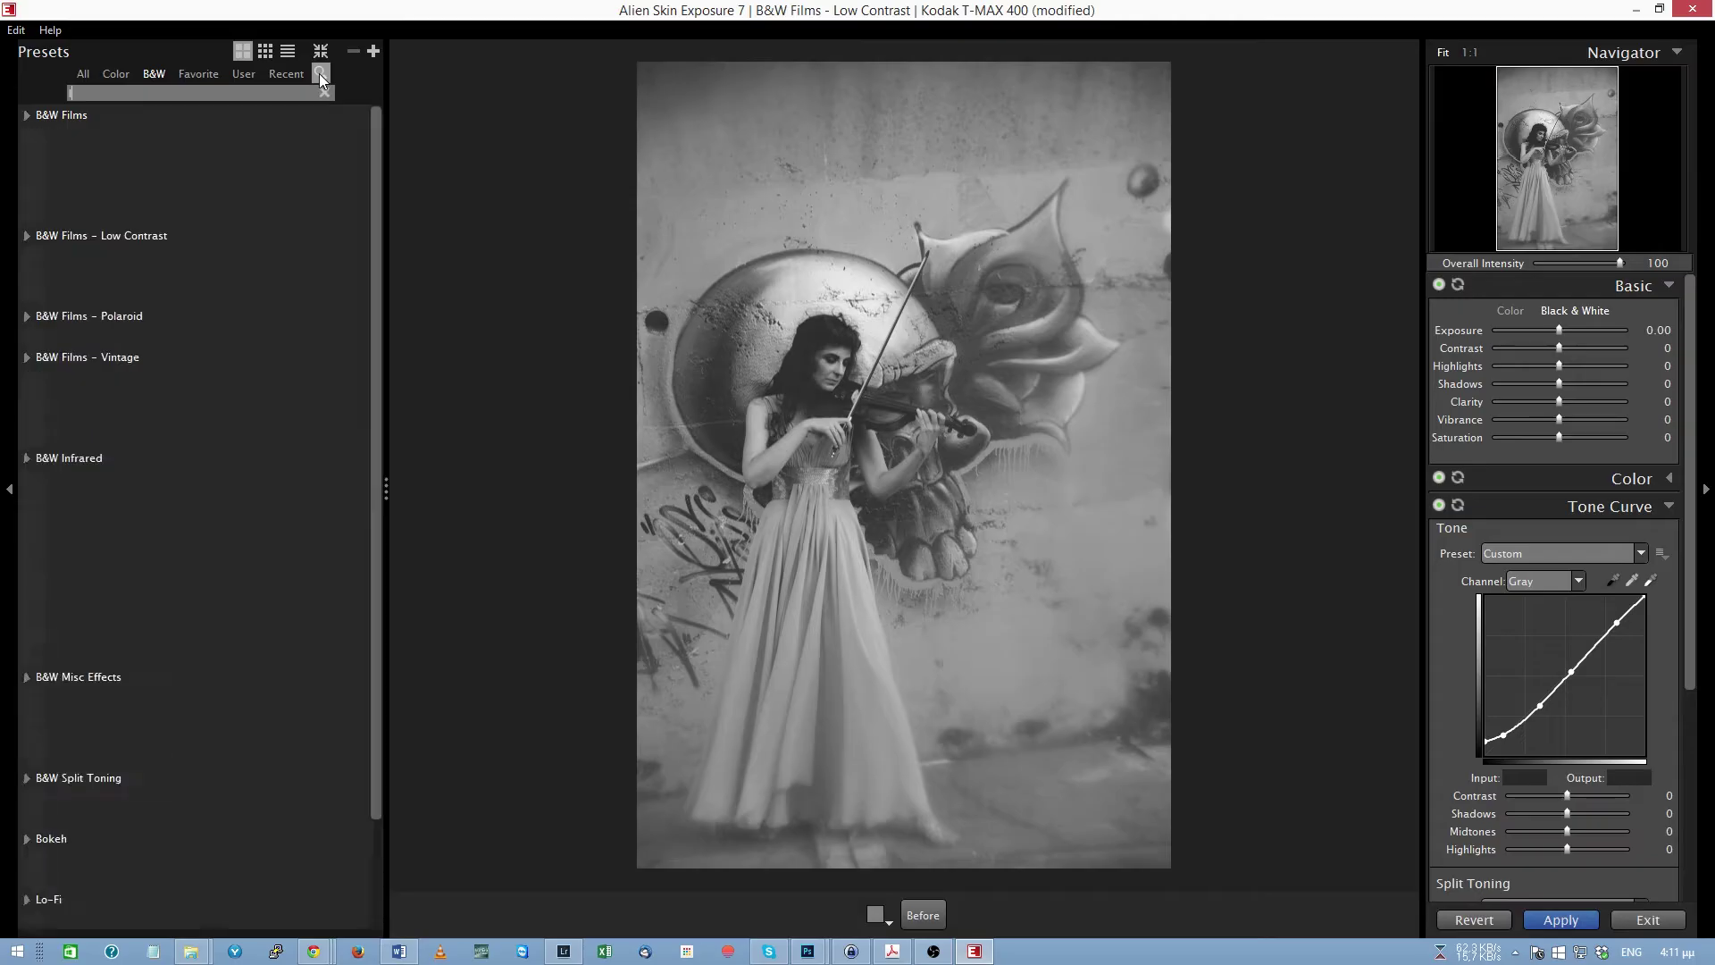
pyautogui.write('lform x')
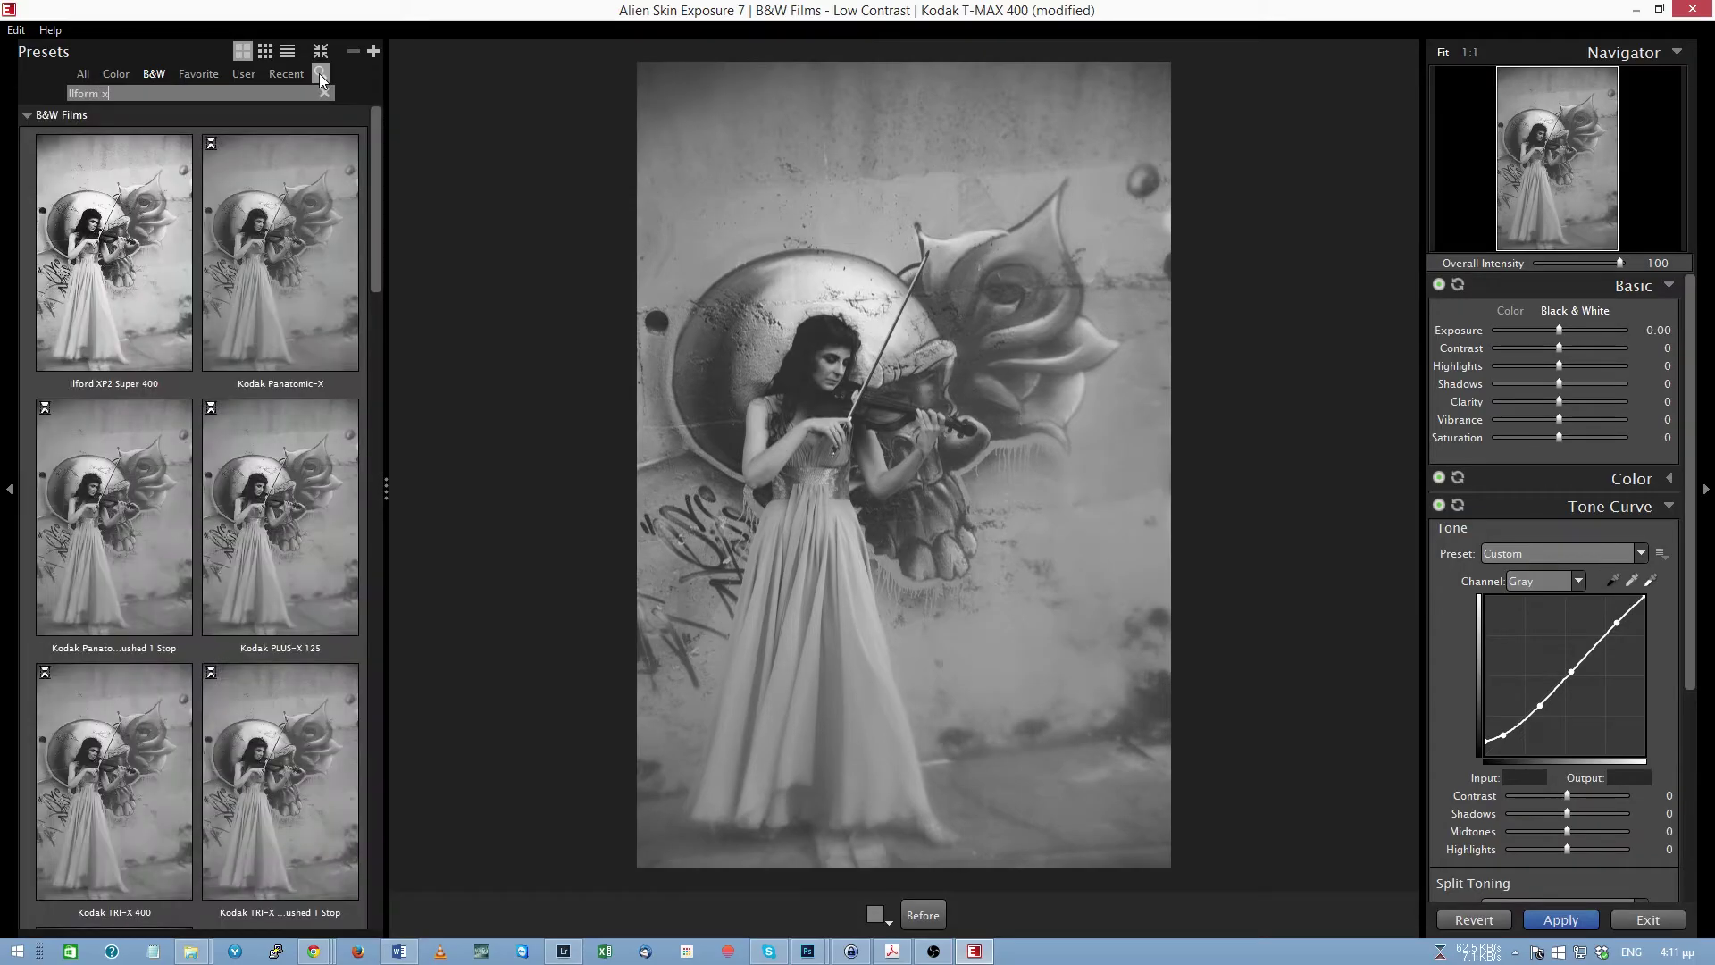
pyautogui.write('p2 Super')
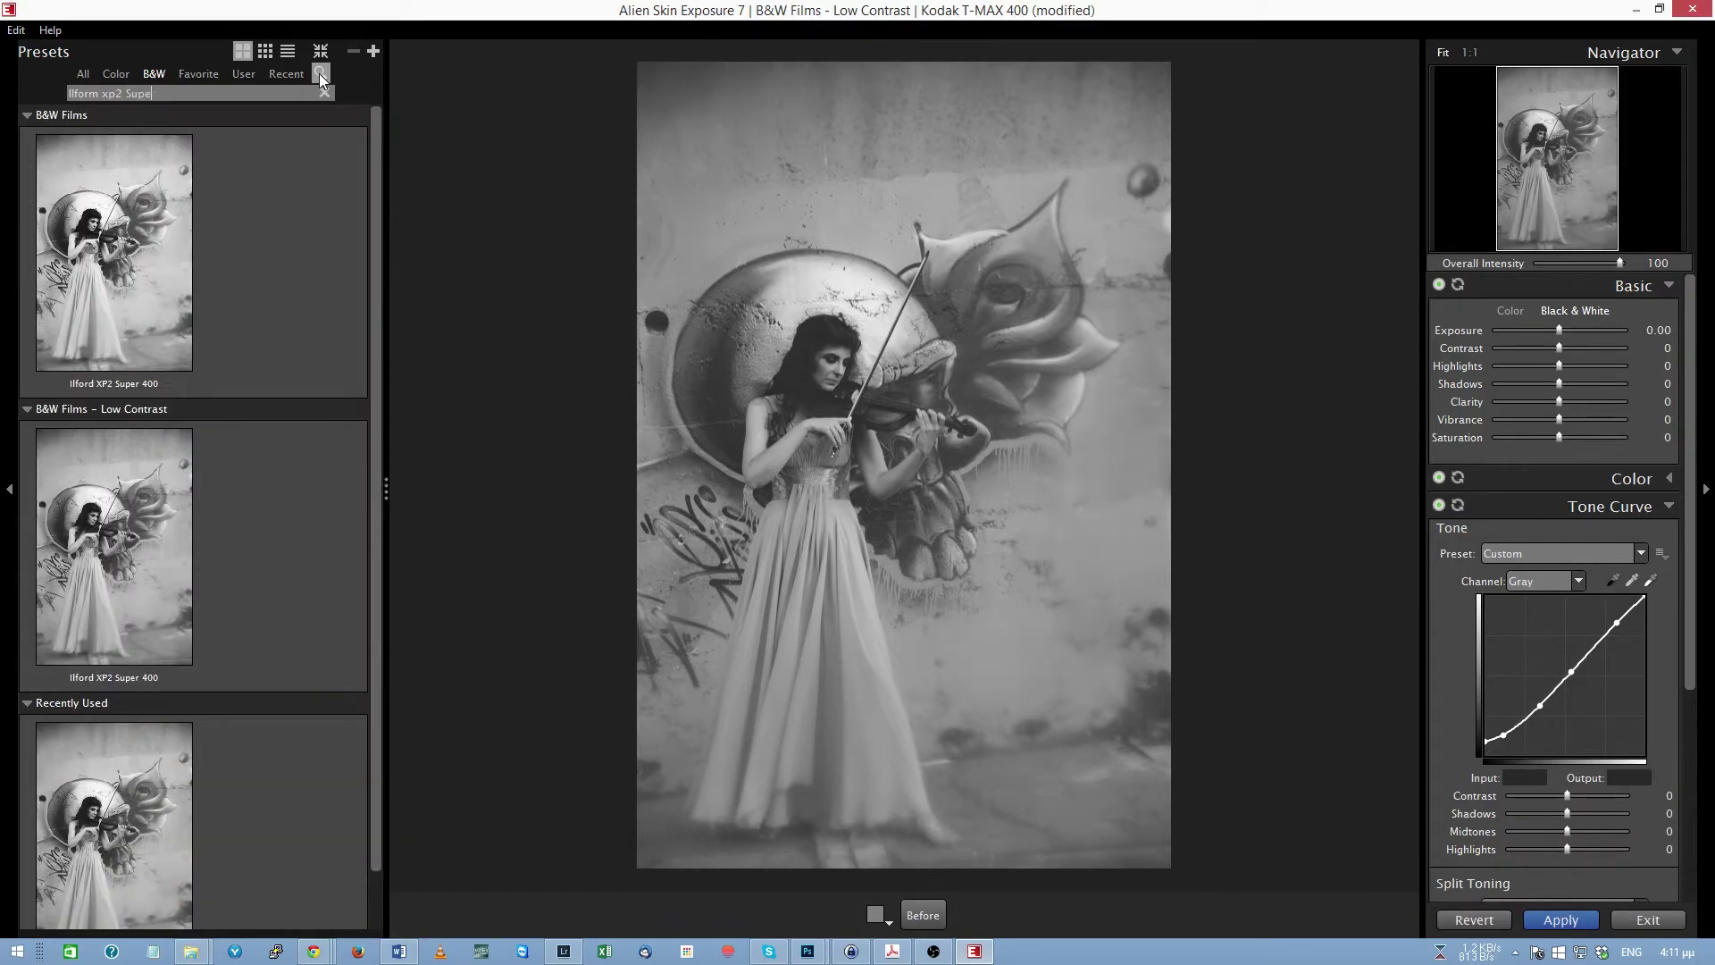
pyautogui.click(181, 284)
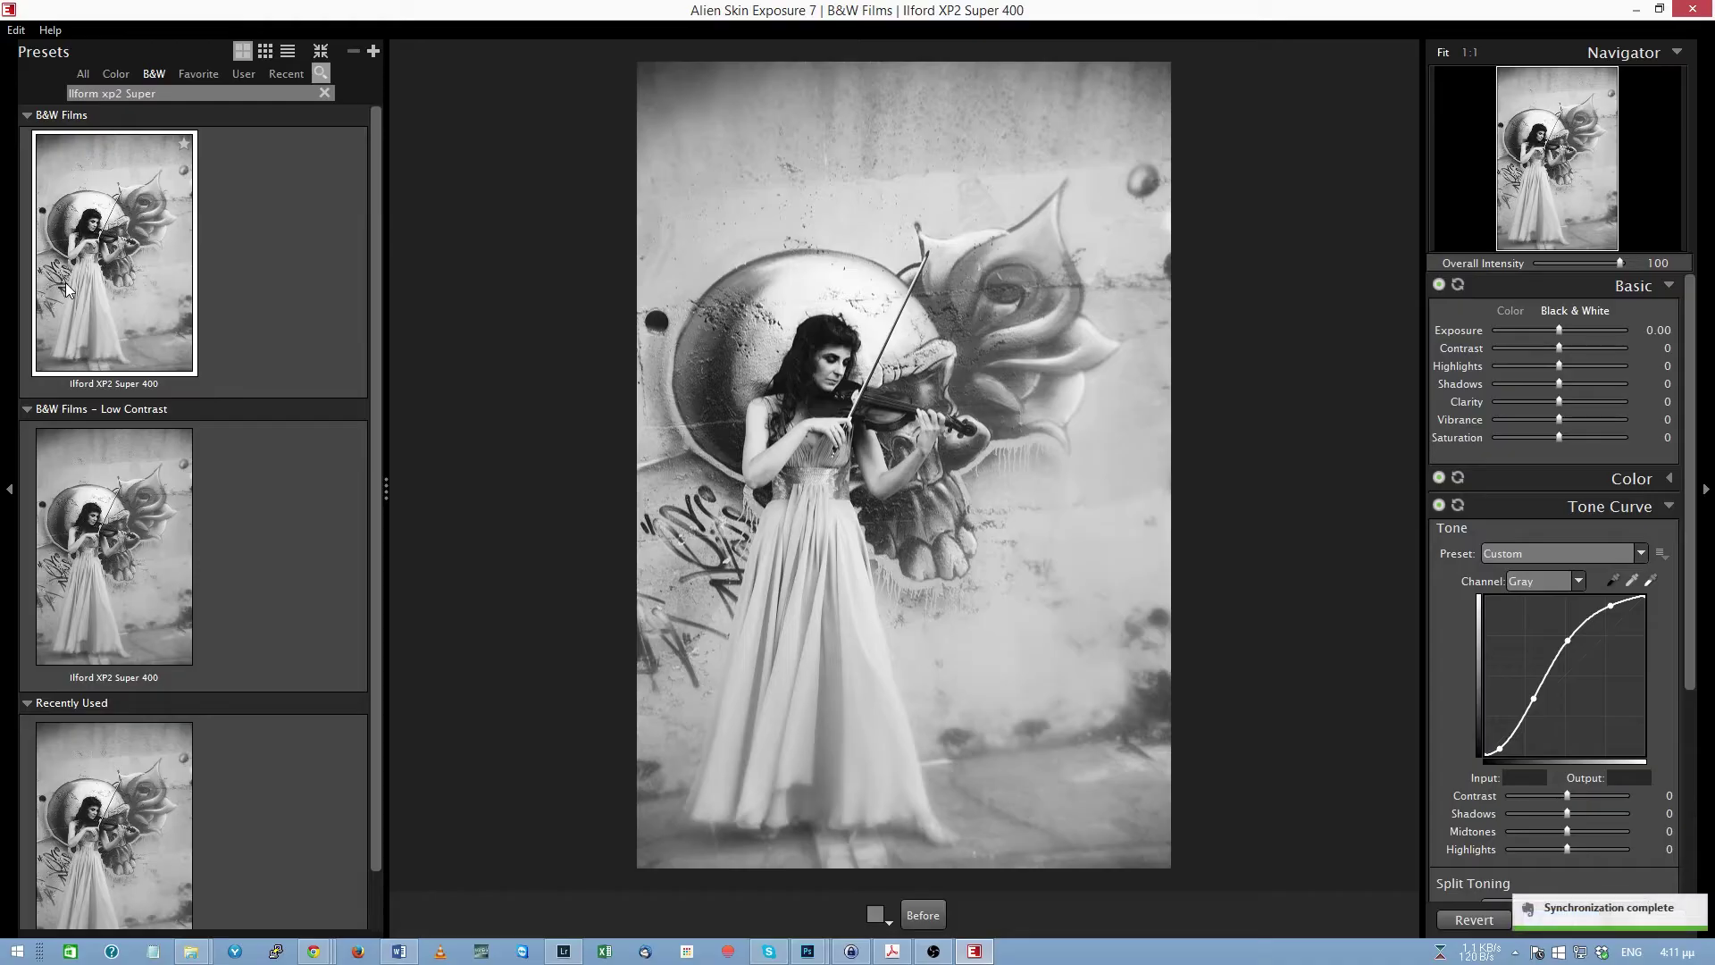
# Compare against Before, raise the Overall Intensity, and apply as a new layer
pyautogui.click(929, 913)
pyautogui.click(929, 913)
pyautogui.click(929, 913)
pyautogui.click(929, 913)
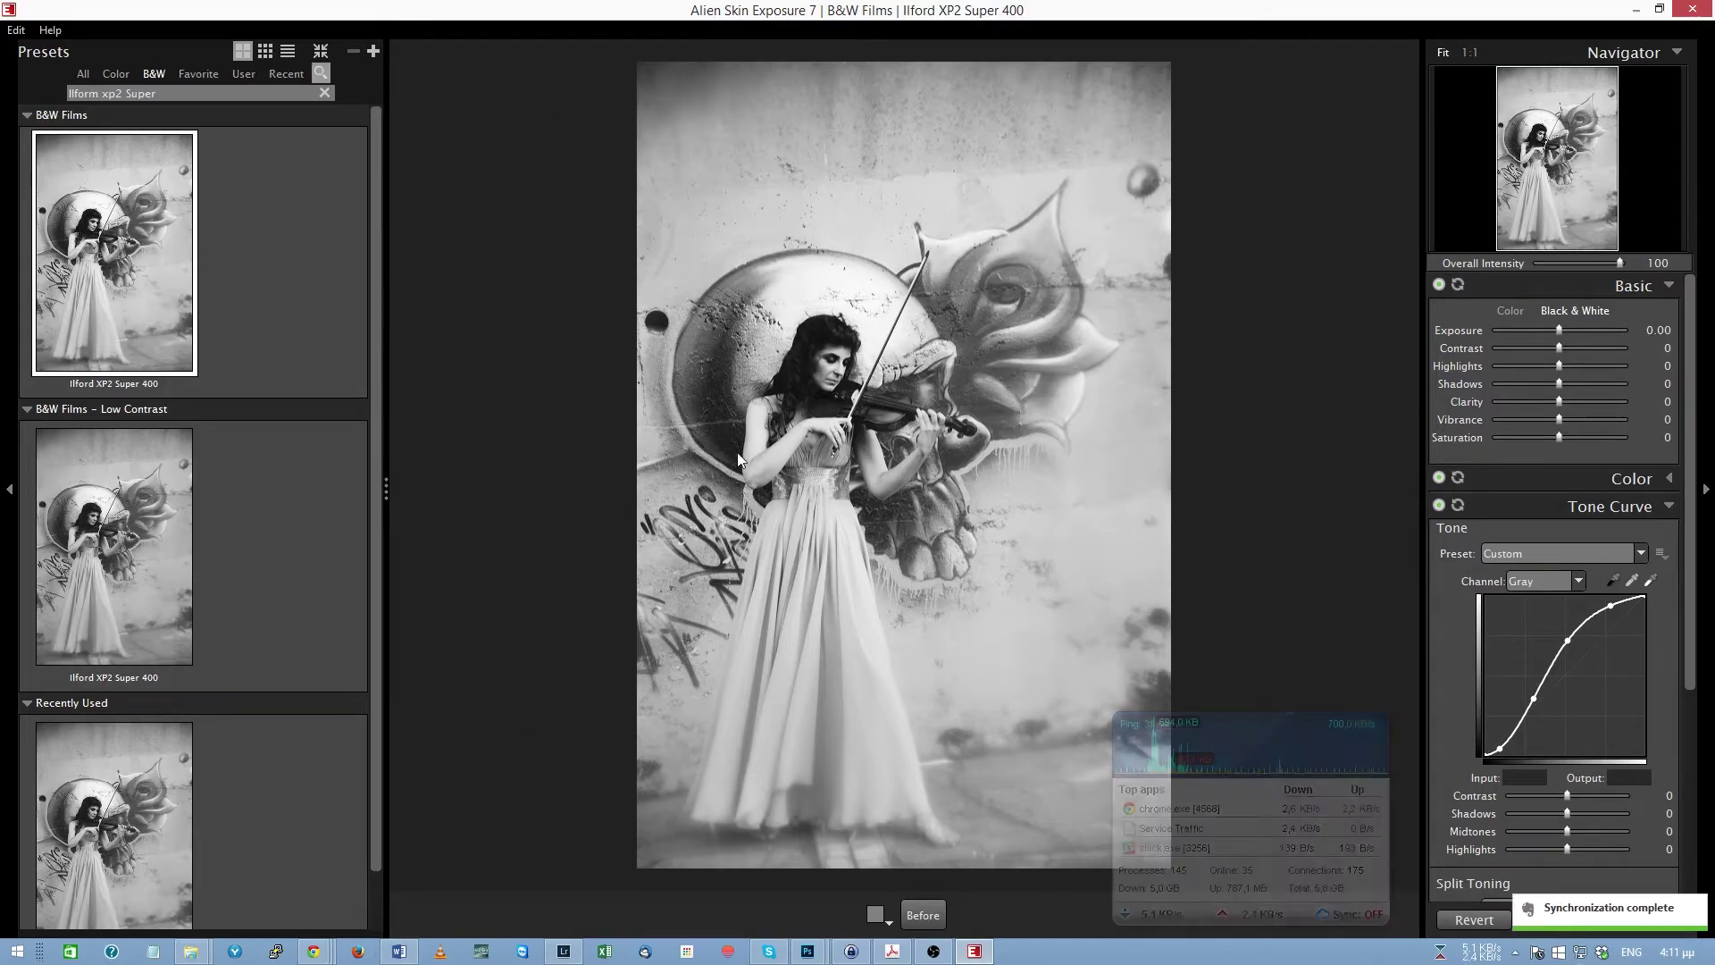
pyautogui.moveTo(1590, 264); pyautogui.dragTo(1631, 266)
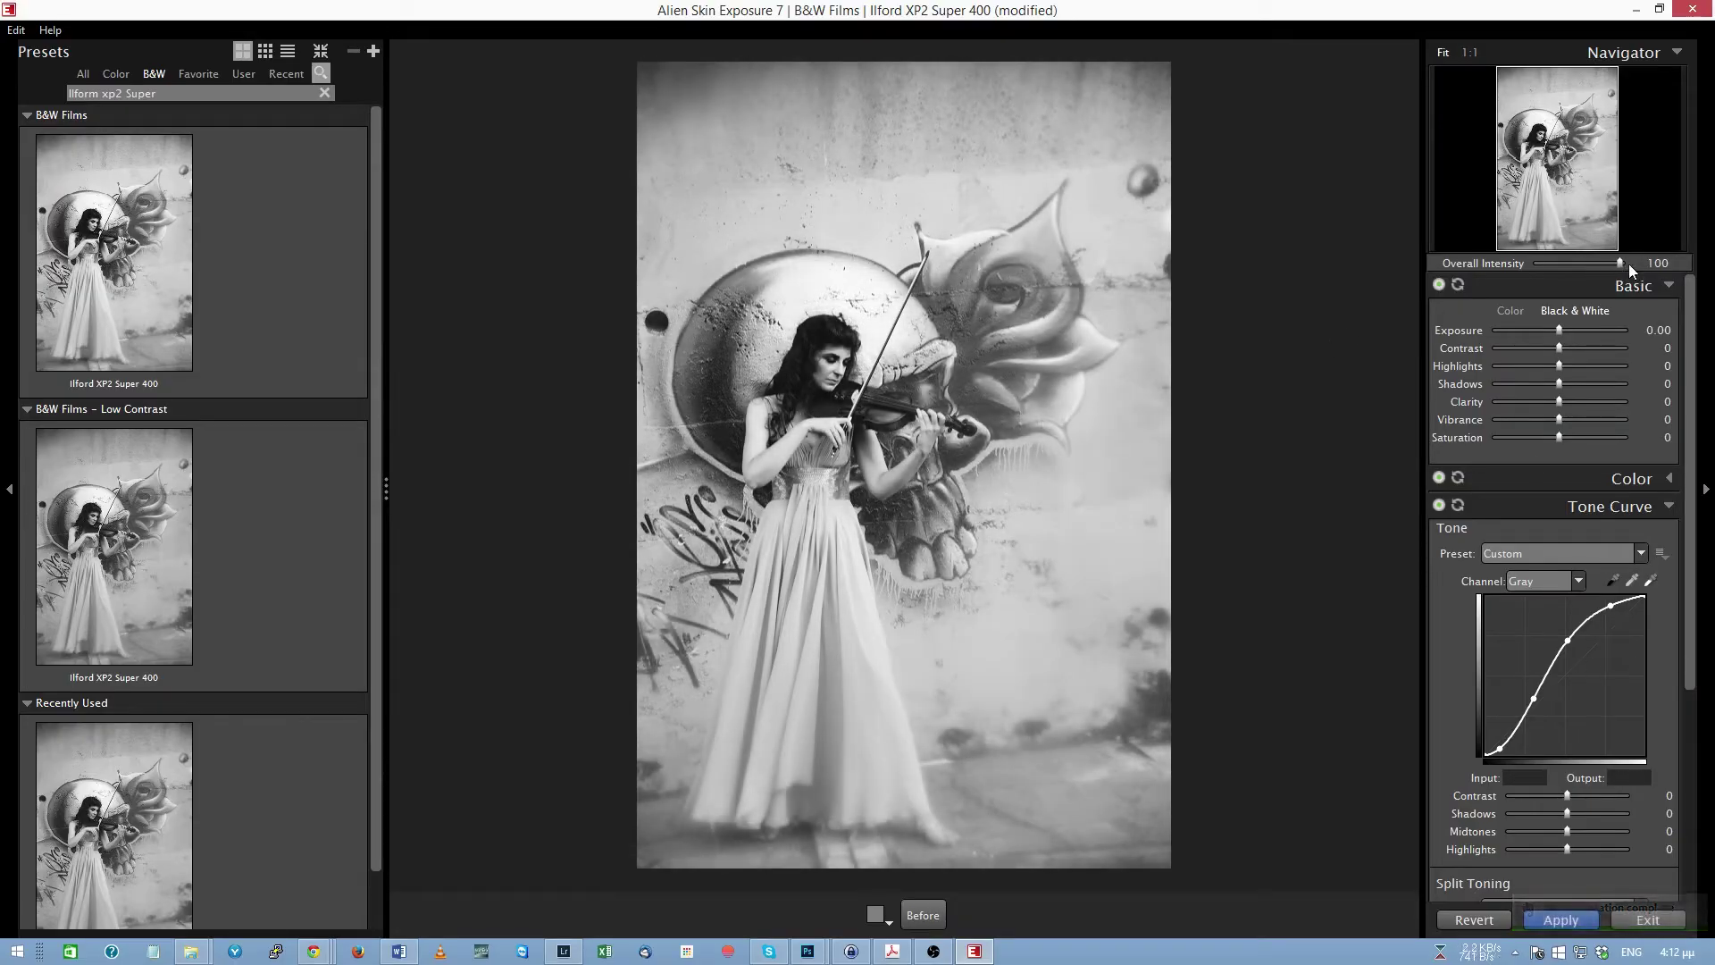
pyautogui.click(1576, 919)
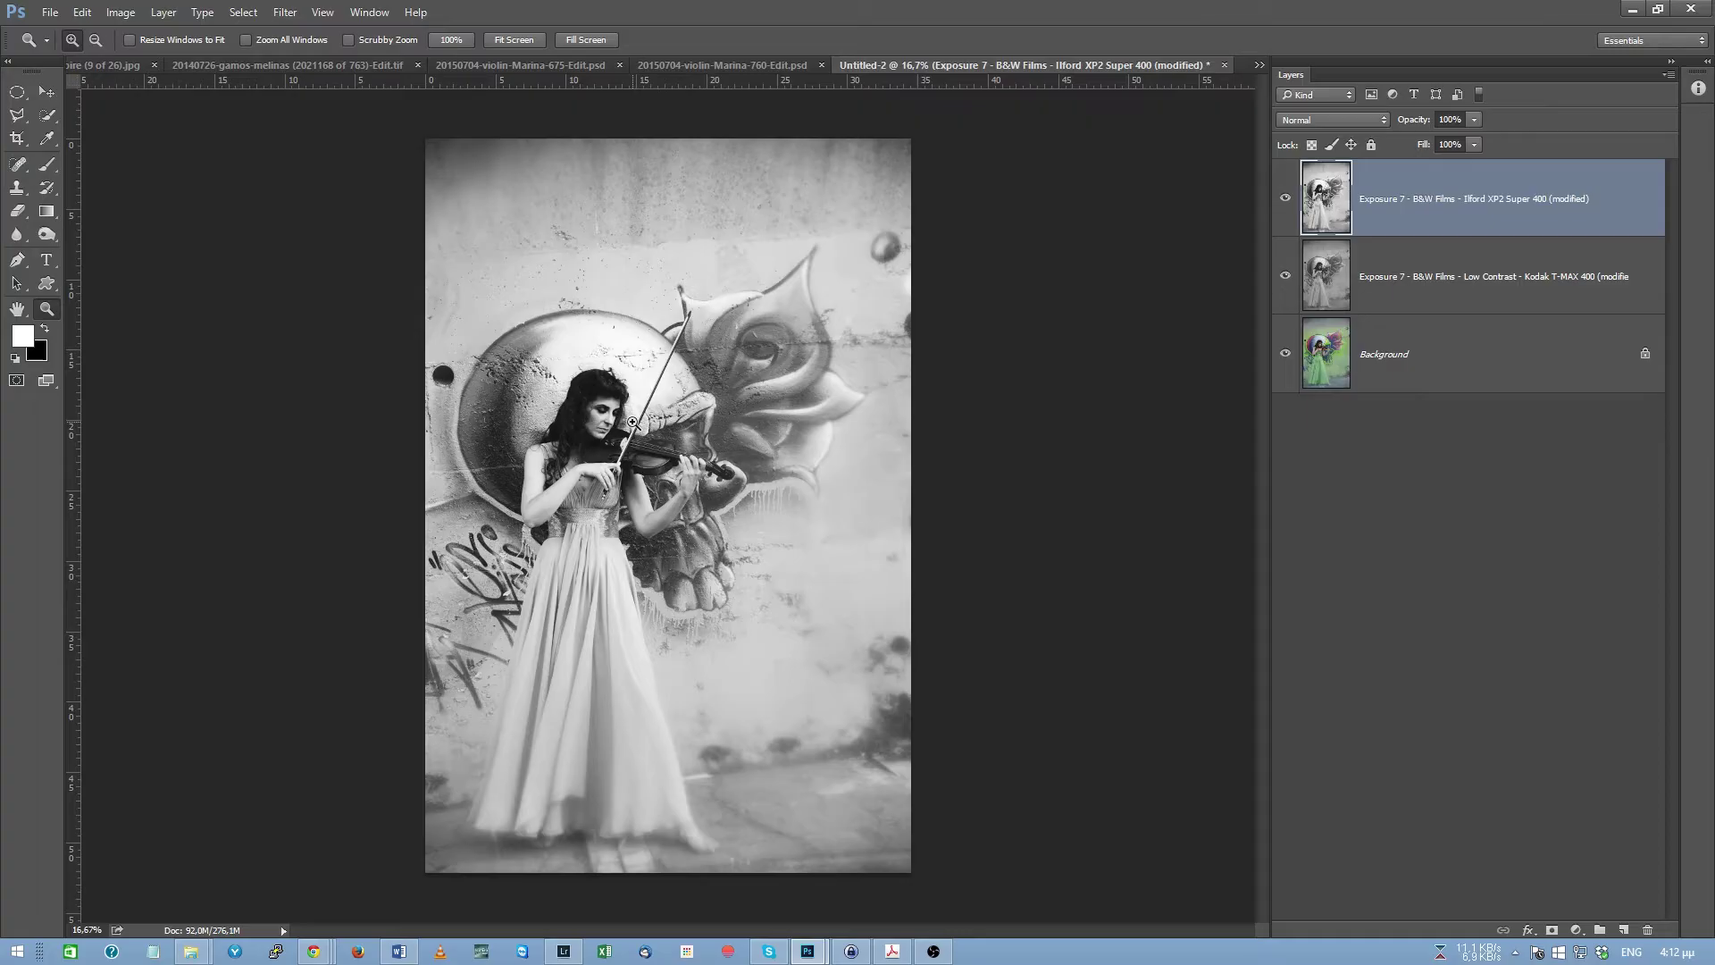
# Add a new Layer 1, set the background colour to black, and fill the layer with it
pyautogui.click(1624, 930)
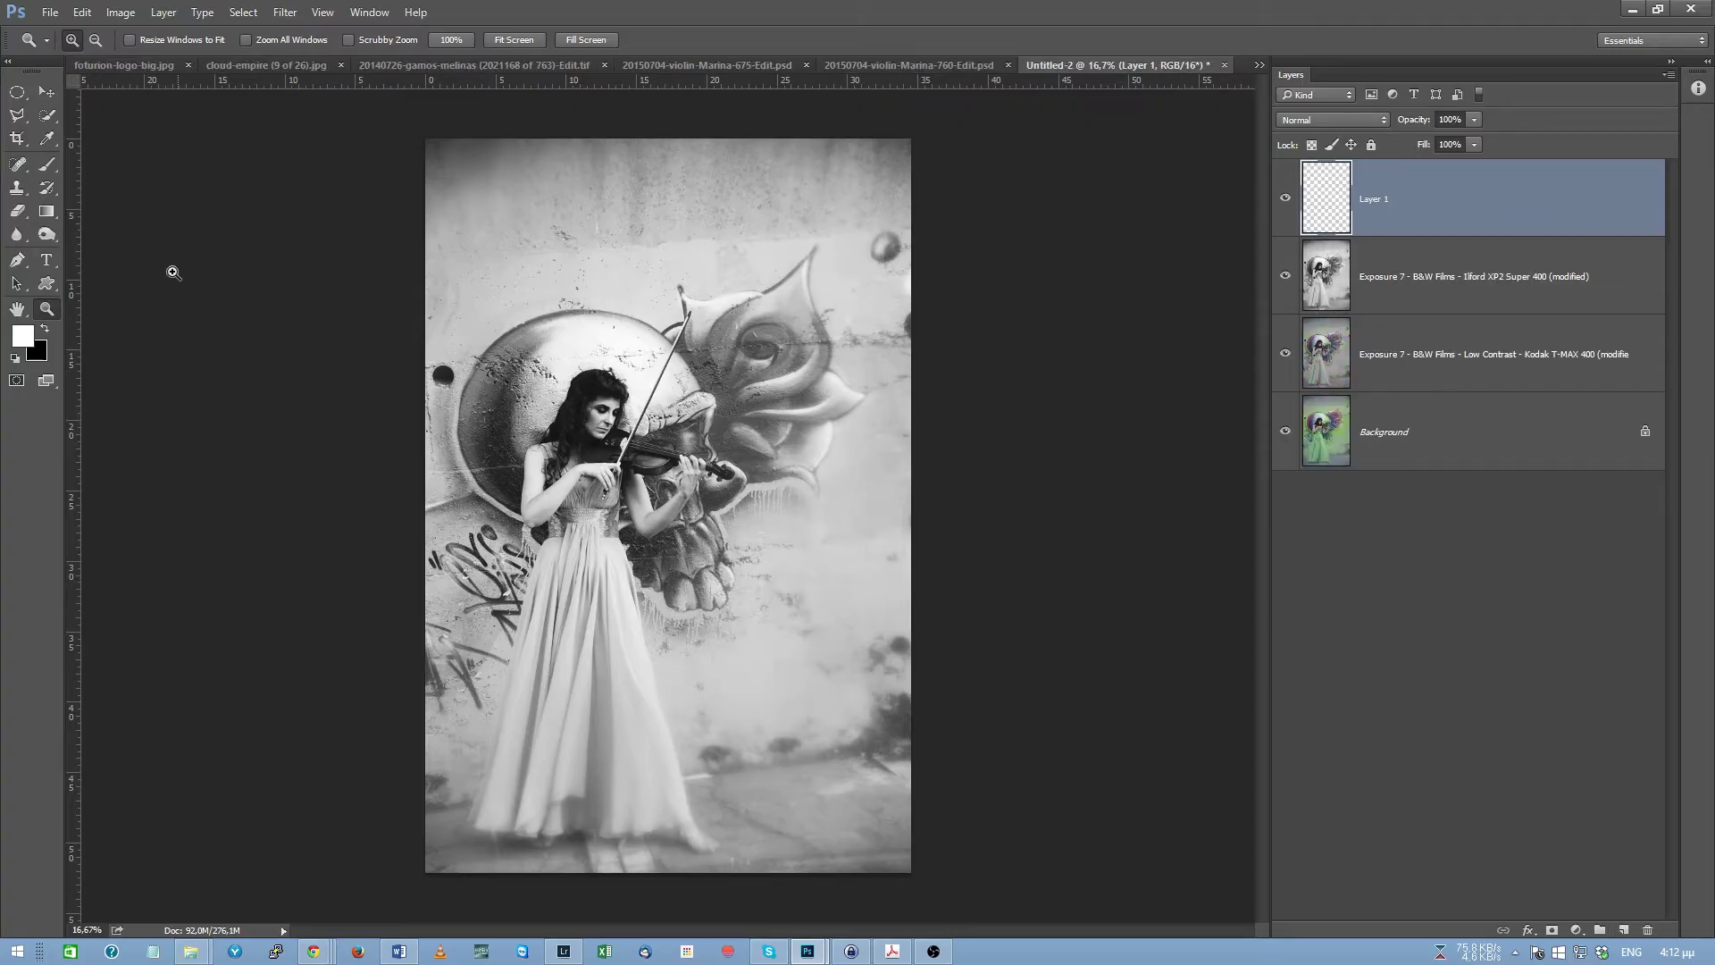
pyautogui.click(39, 354)
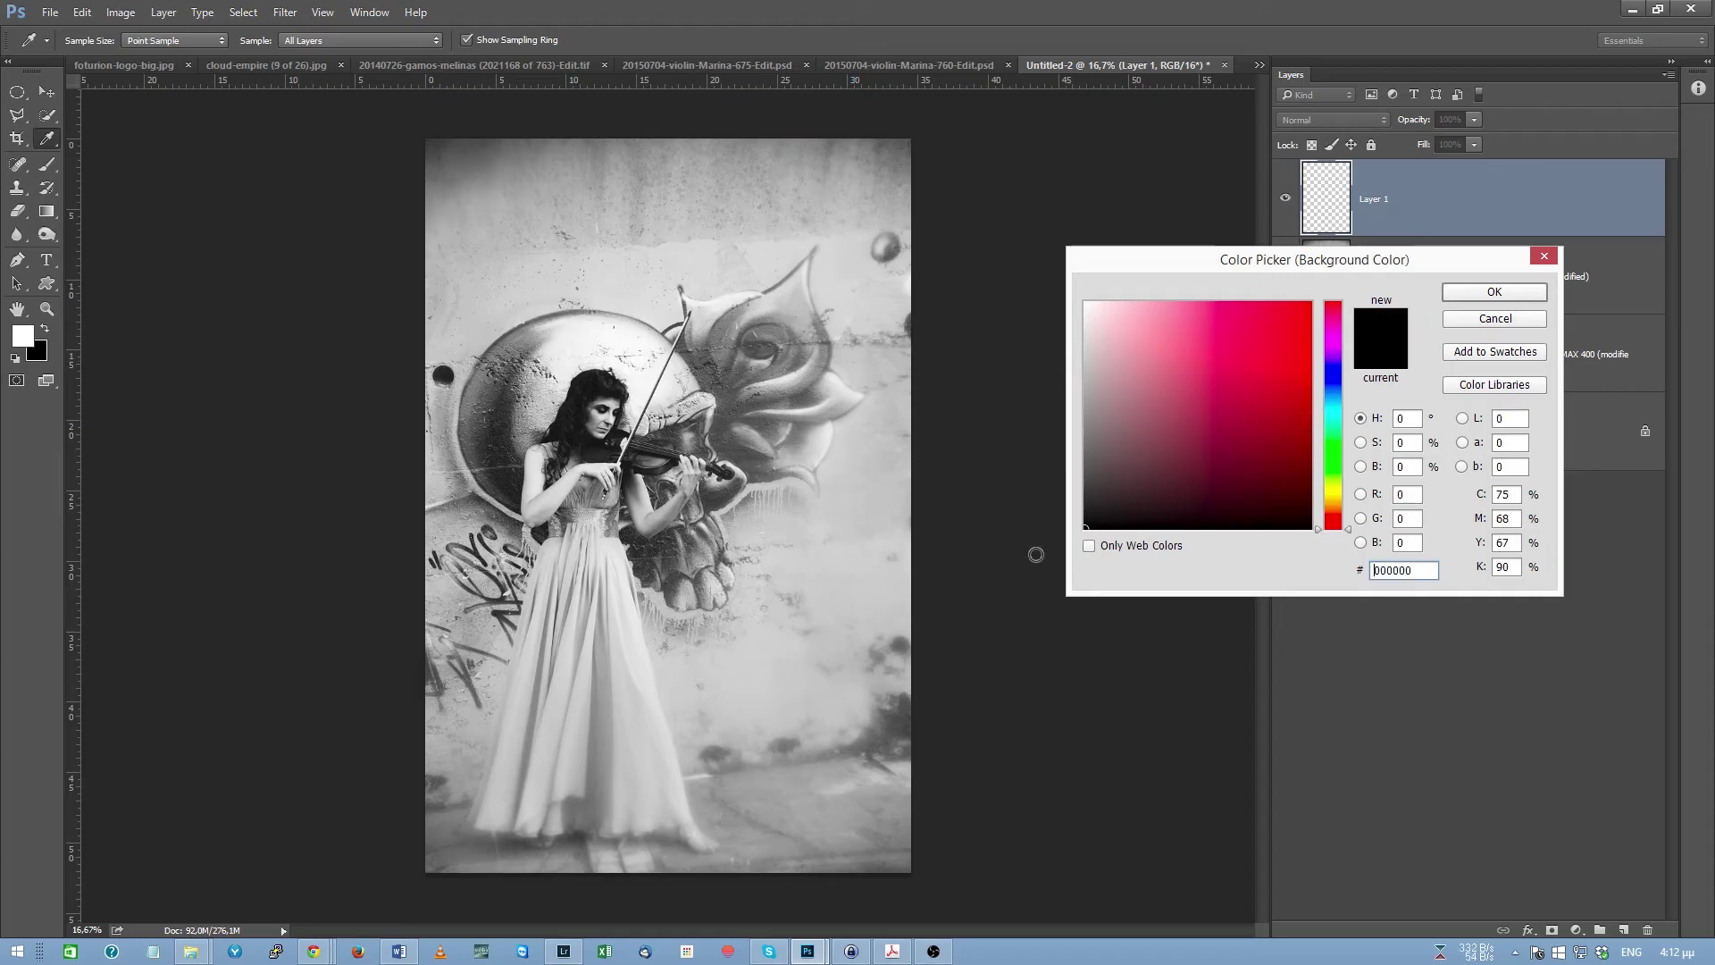
pyautogui.click(1493, 291)
pyautogui.press('z')
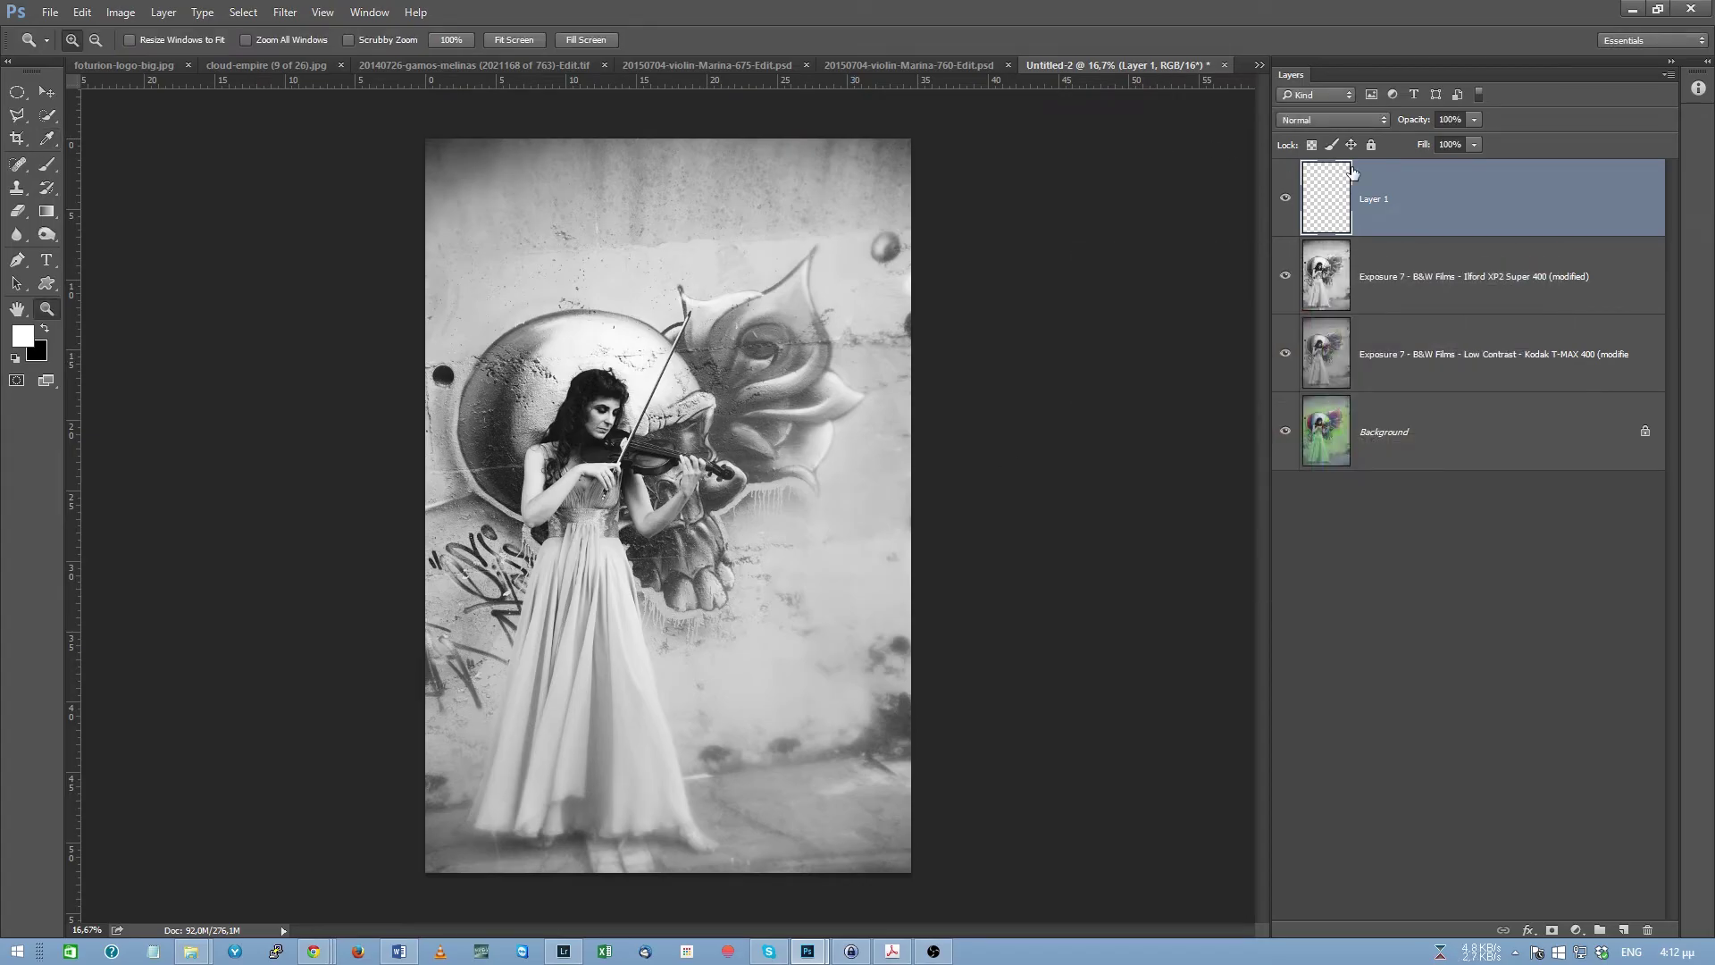
pyautogui.hotkey('ctrl', 'BackSpace')
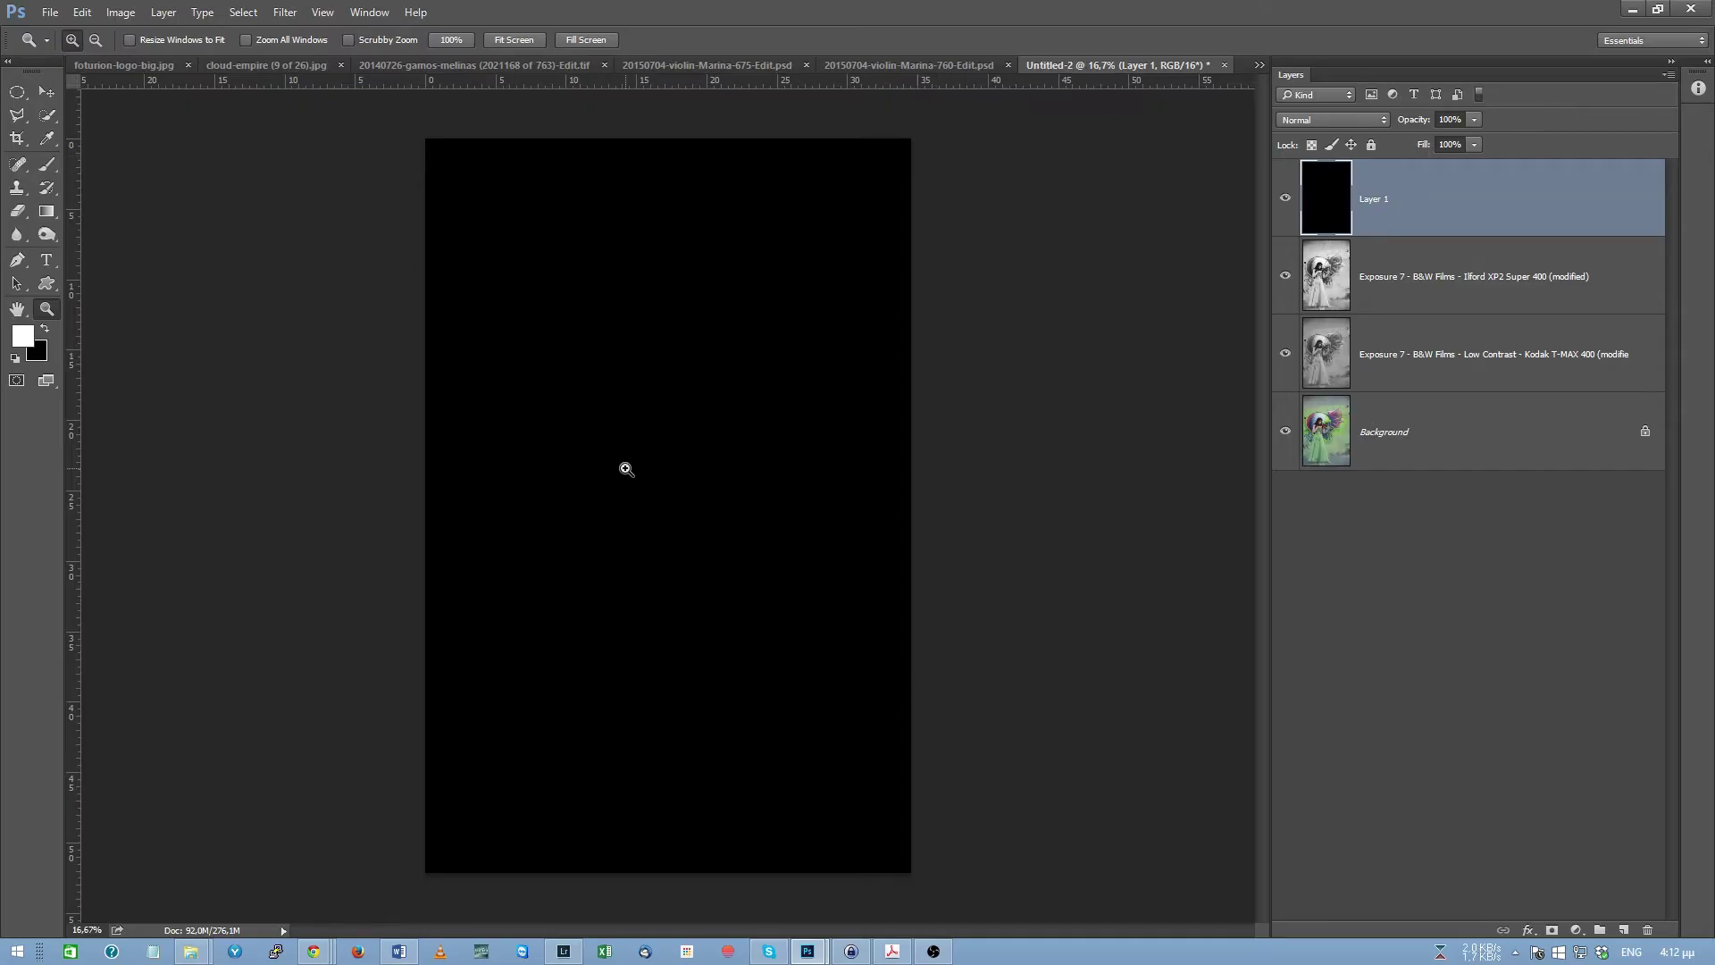
pyautogui.click(285, 12)
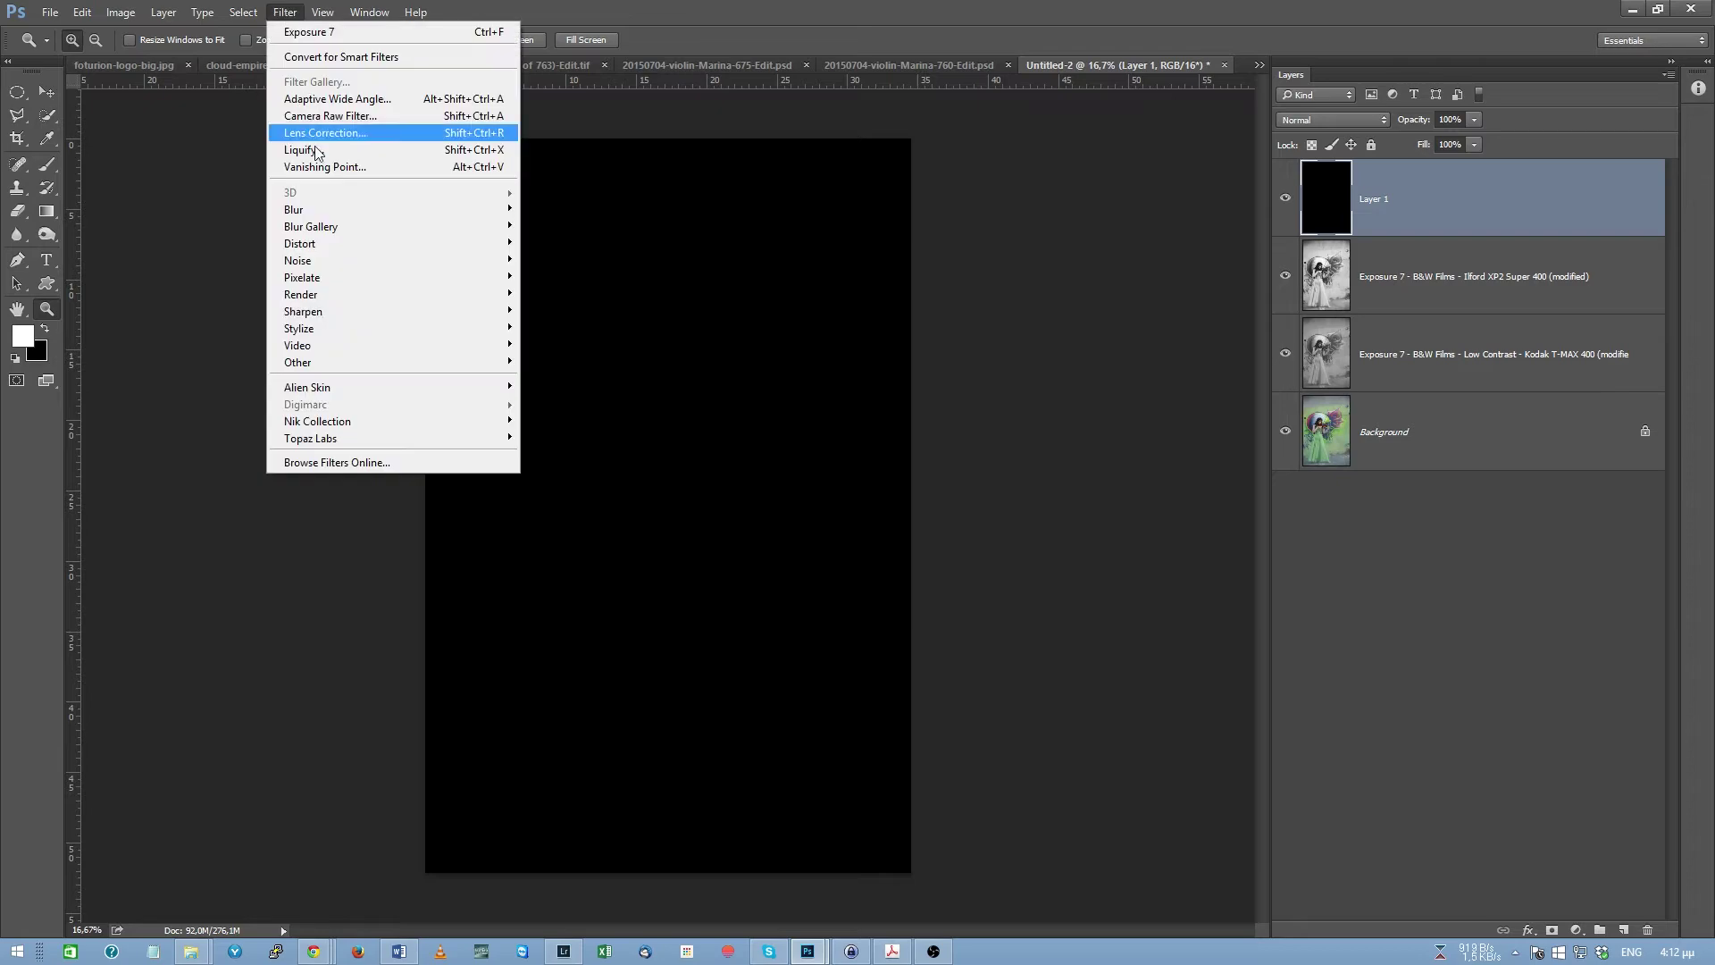
# Relaunch Exposure 7 on the black layer, reset to Factory Default, and enable the Texture overlay
pyautogui.moveTo(345, 423)
pyautogui.click(243, 408)
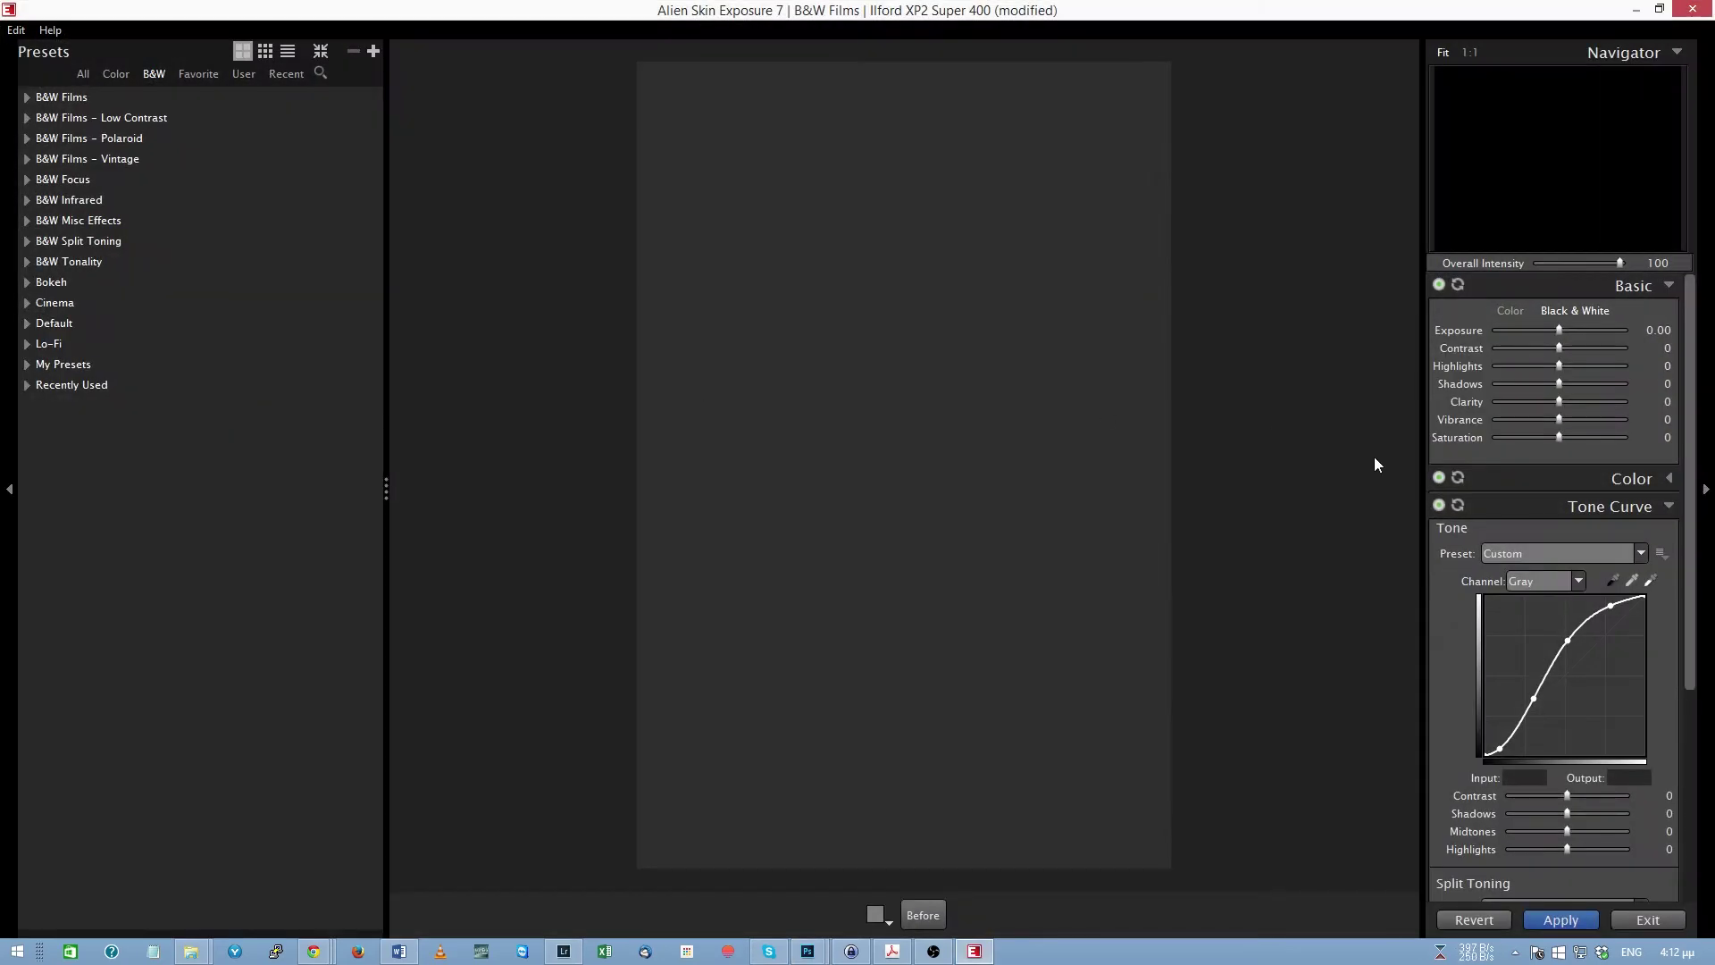
pyautogui.click(1666, 507)
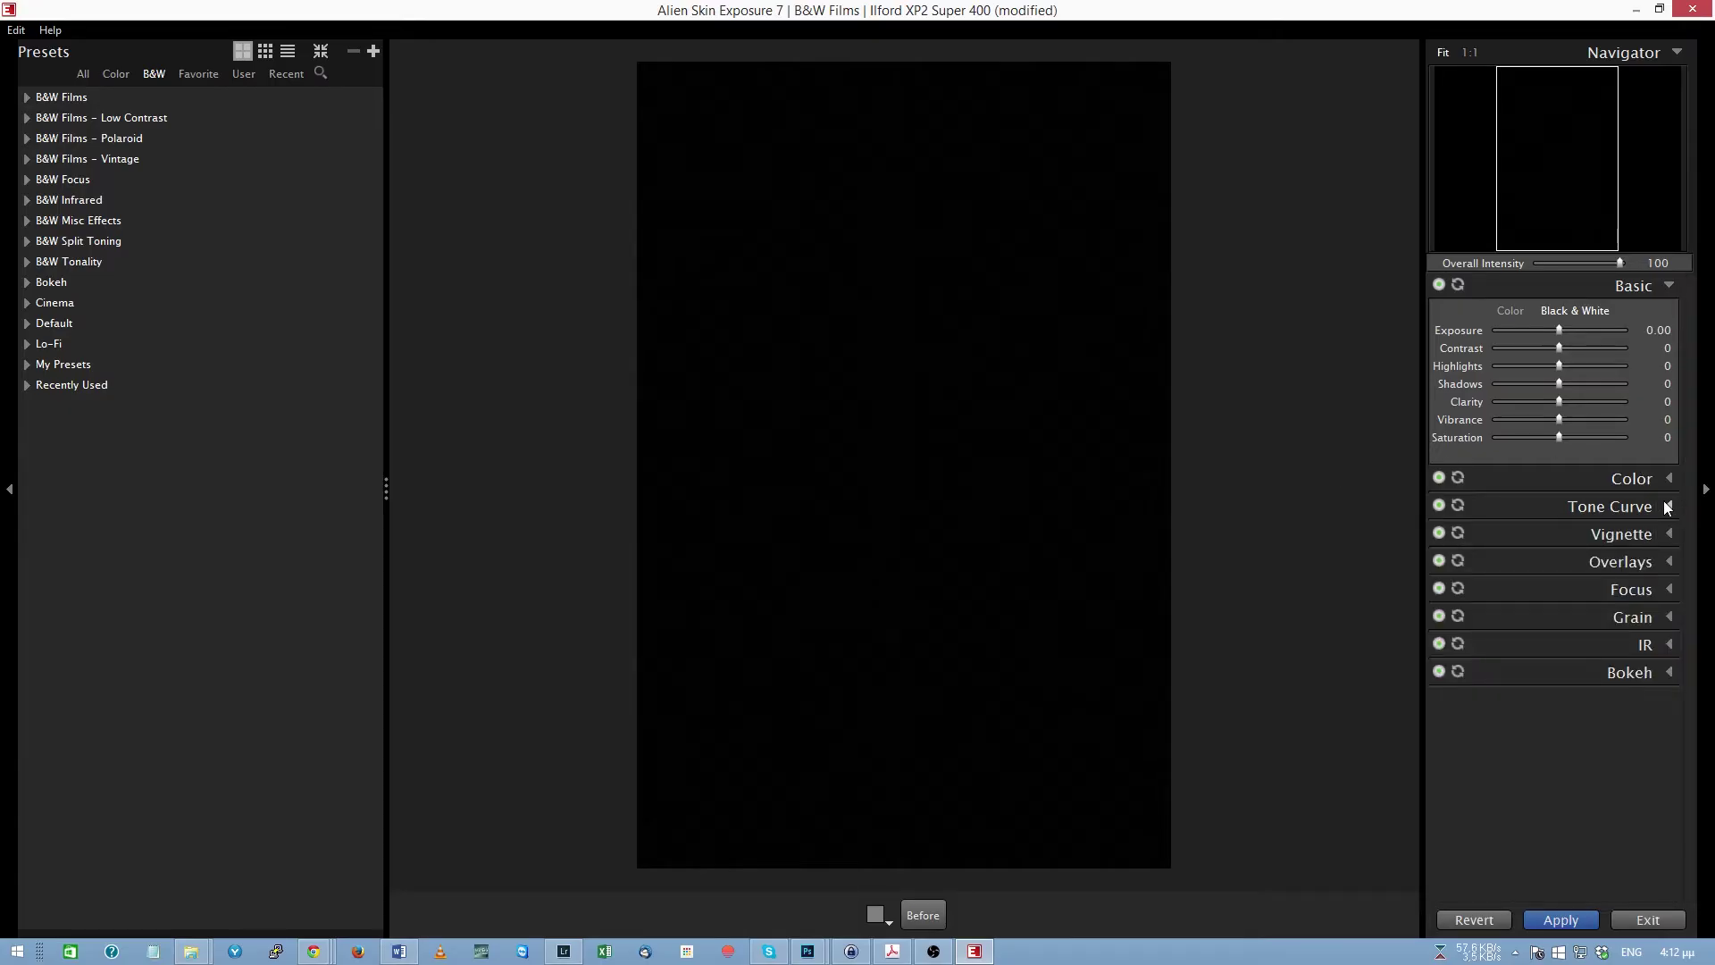
pyautogui.click(1474, 920)
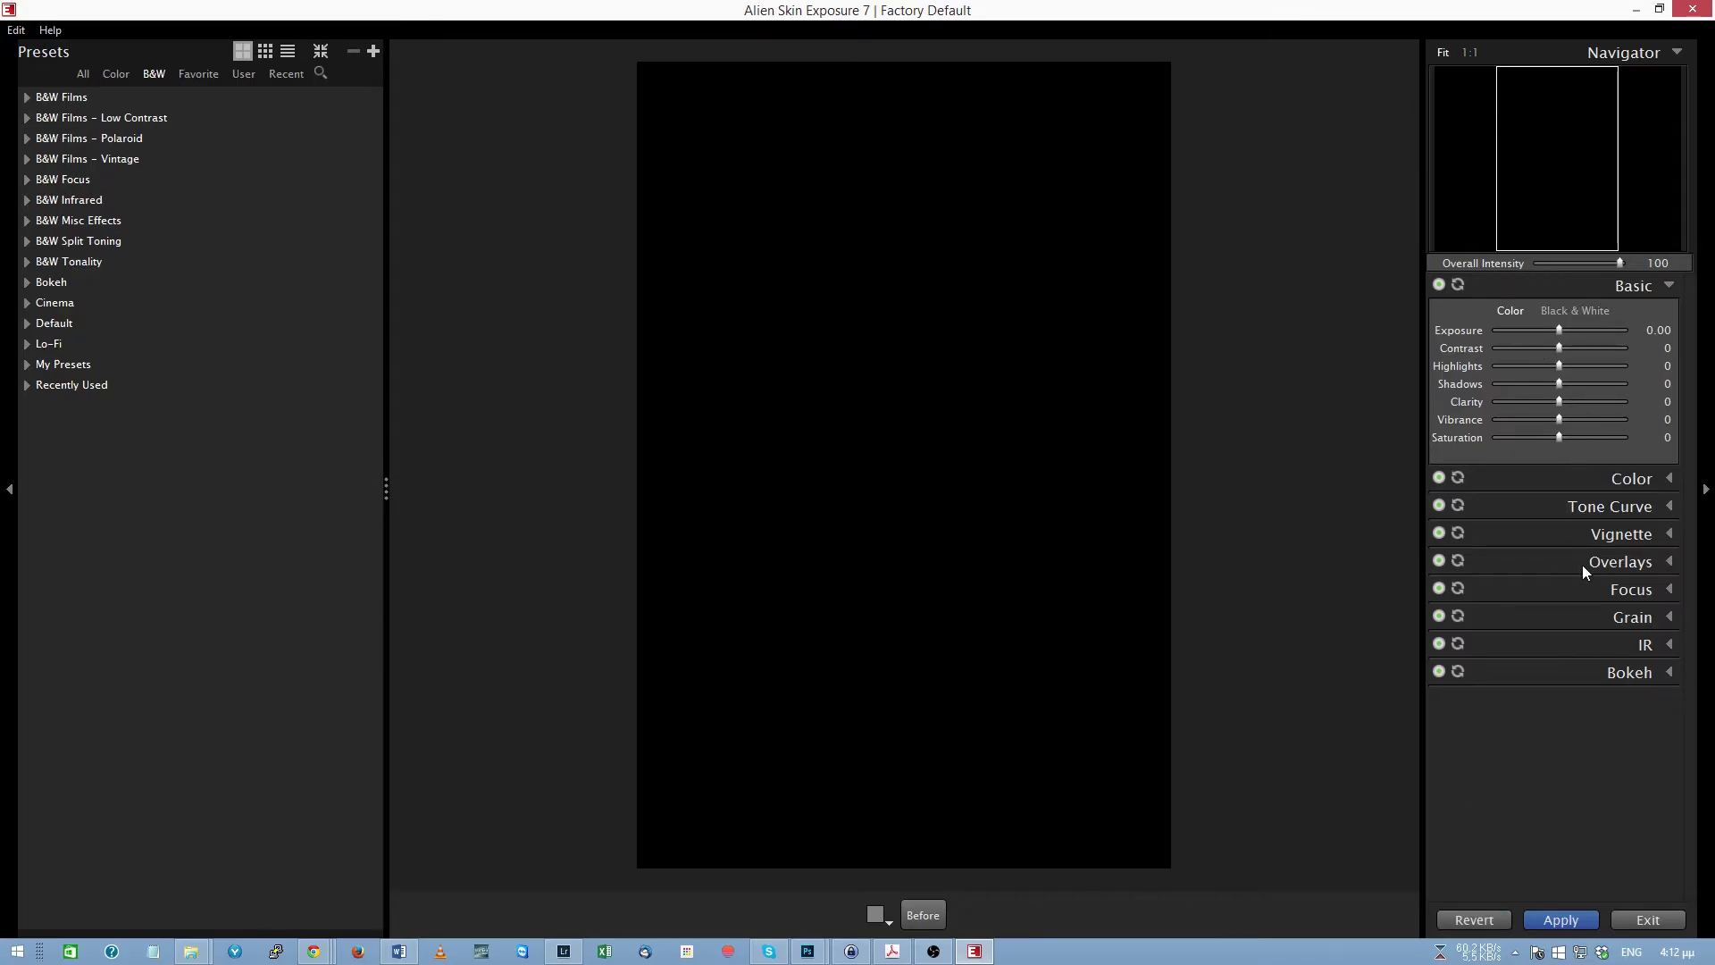
pyautogui.click(1673, 560)
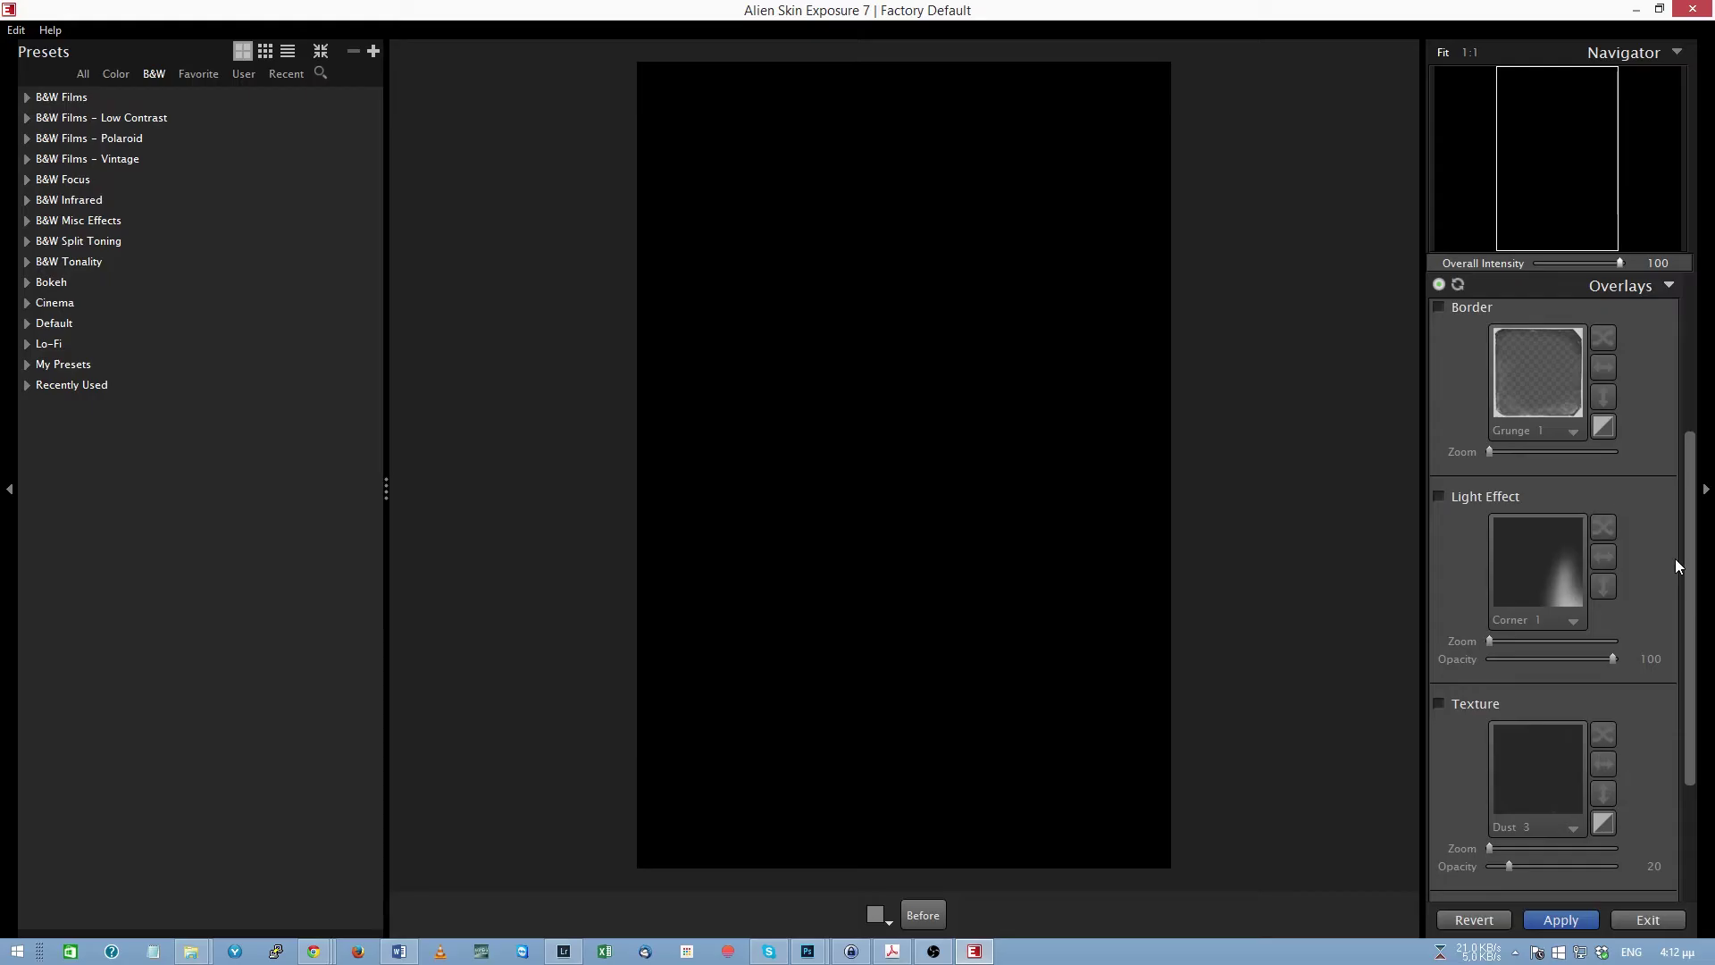
pyautogui.click(1479, 702)
# Choose a grey Fundy Finish texture from the texture browser
pyautogui.click(1572, 829)
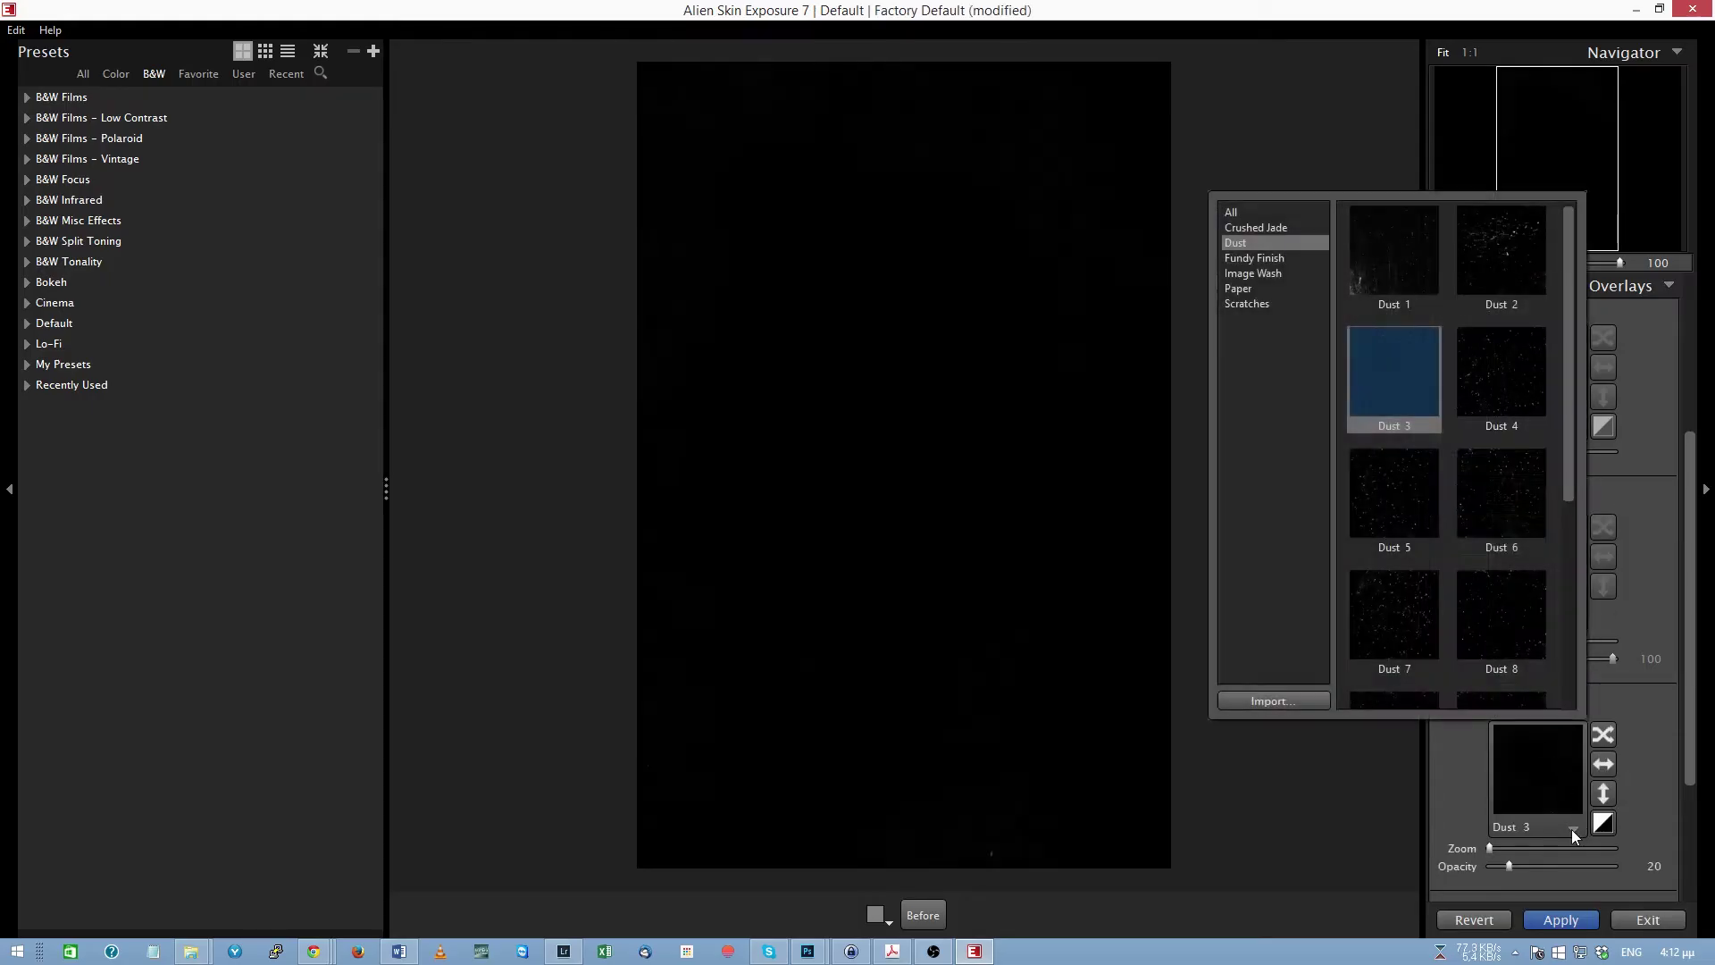
pyautogui.click(1242, 259)
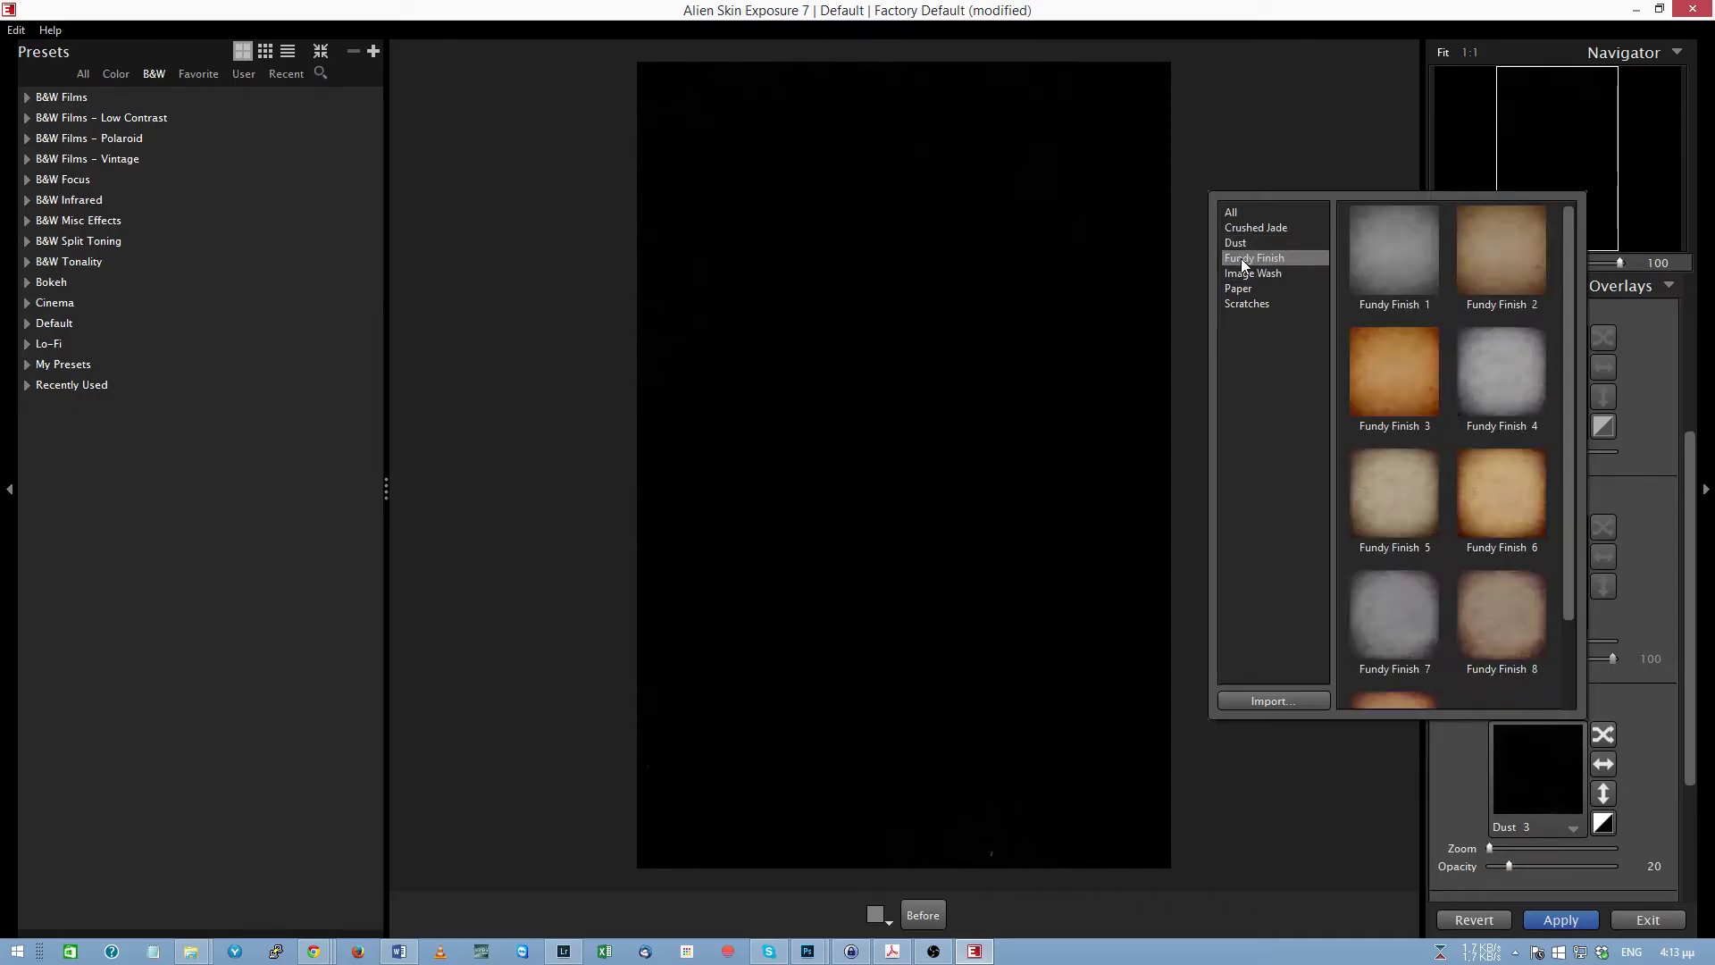
pyautogui.click(1403, 268)
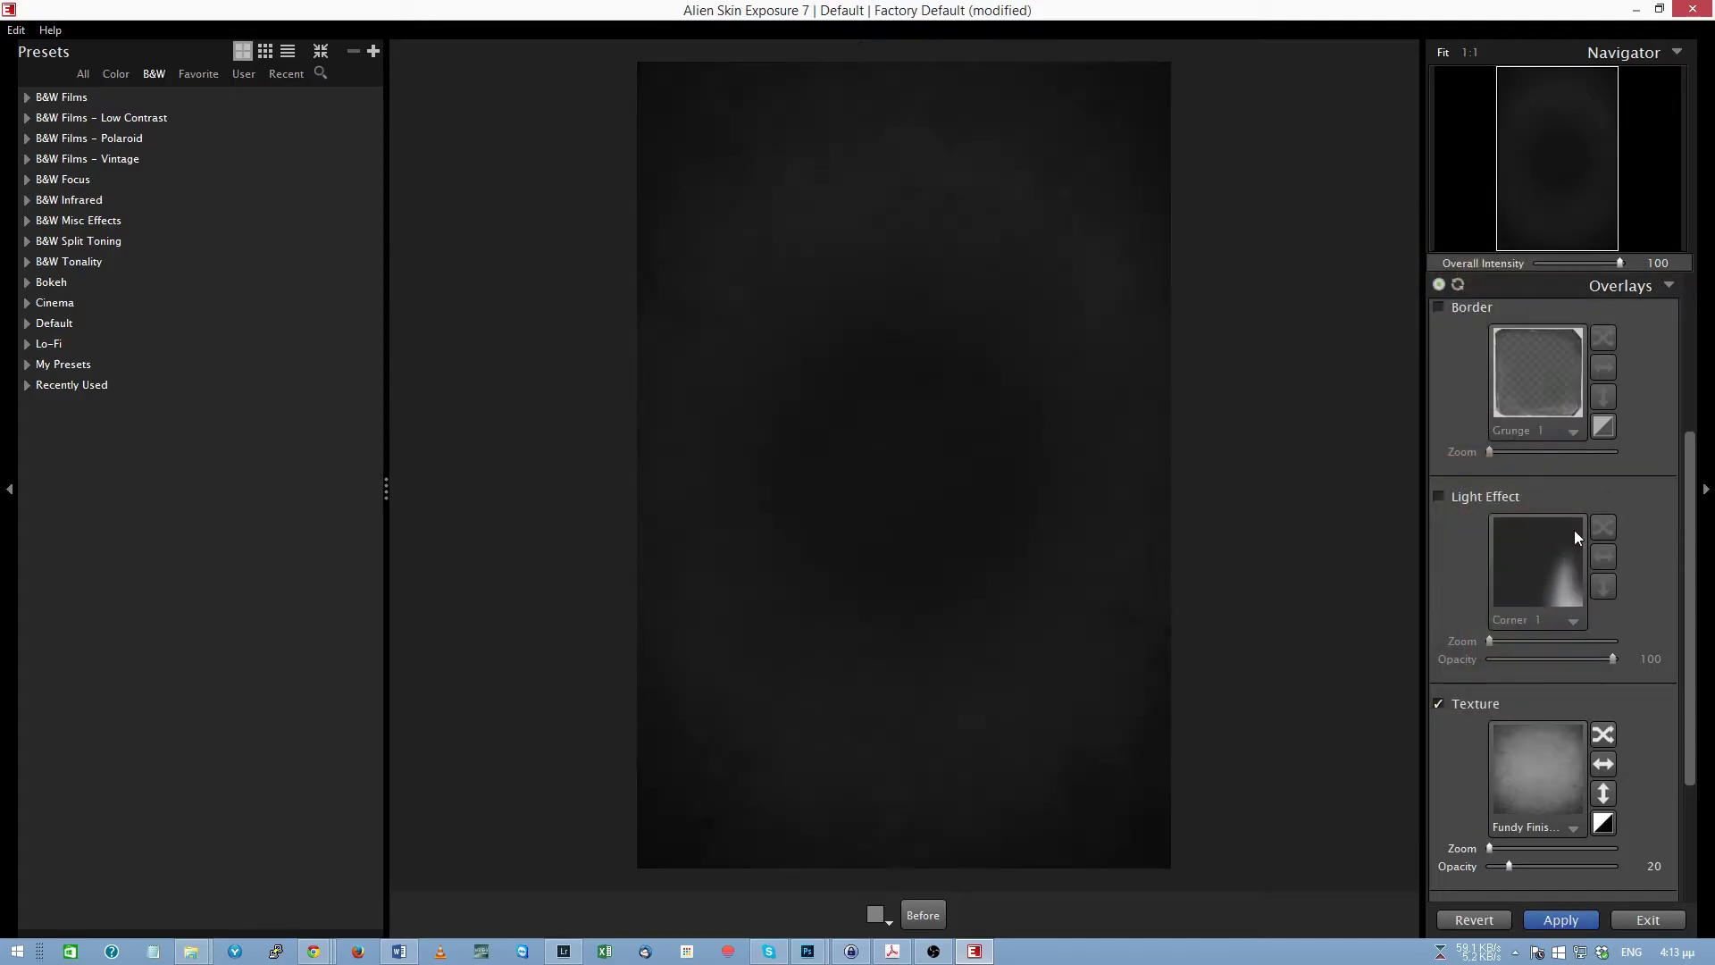
pyautogui.click(1572, 823)
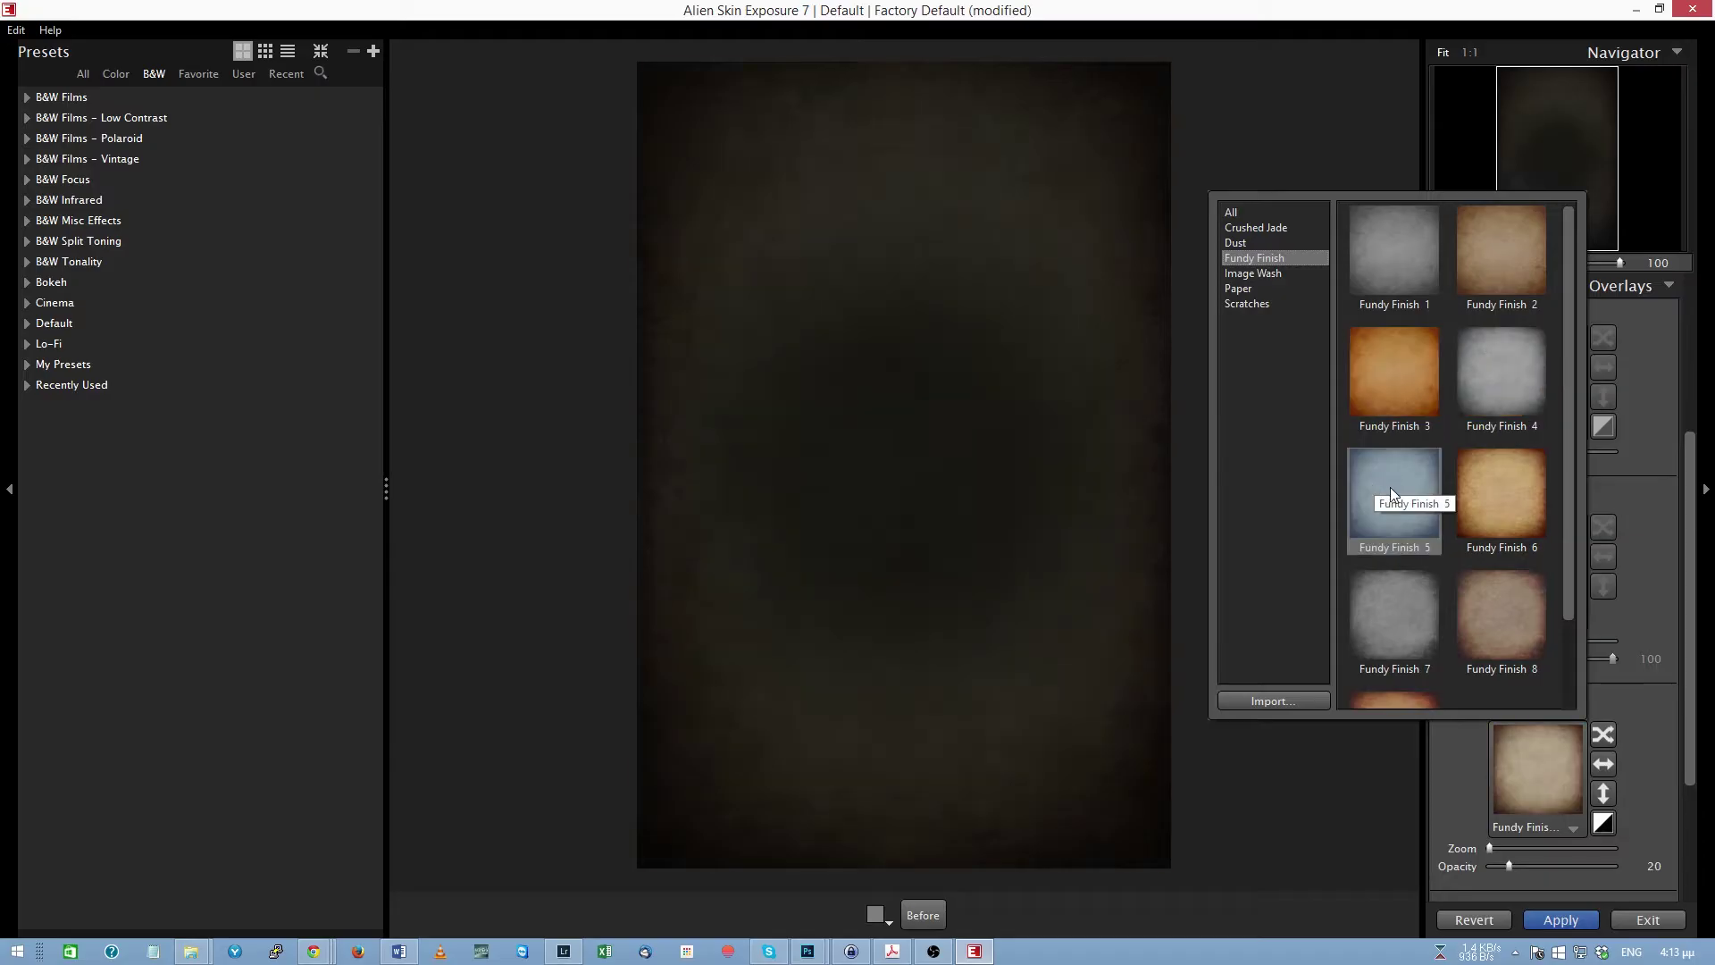
pyautogui.click(1405, 625)
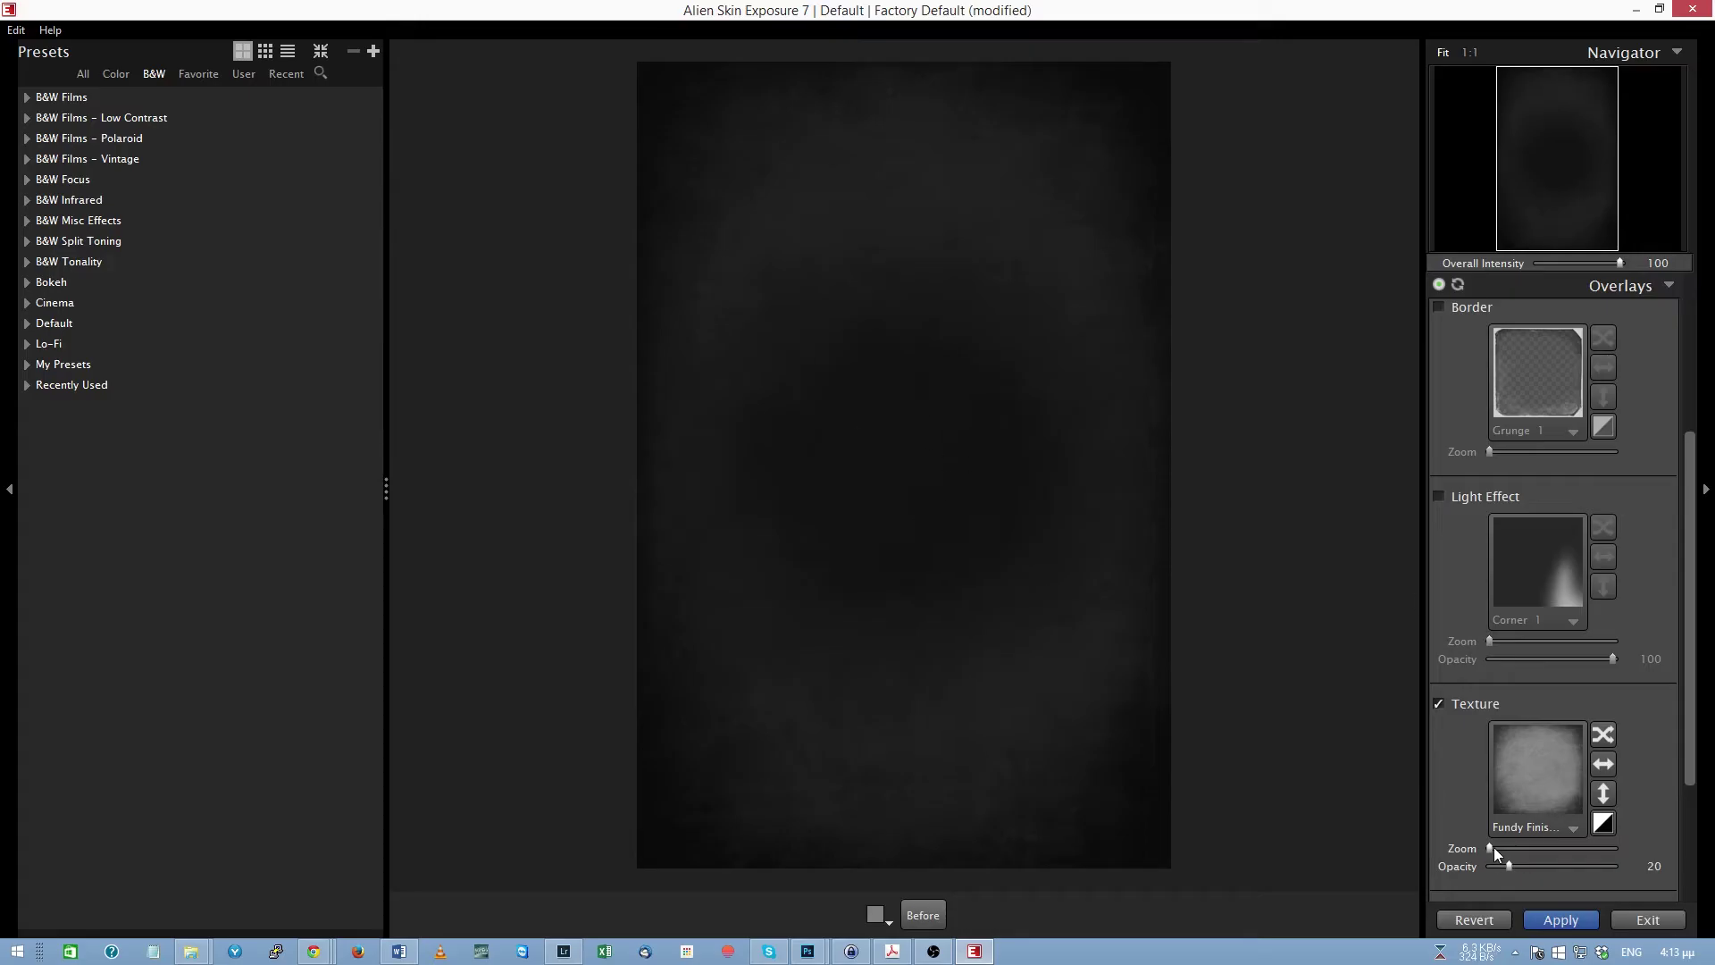
# Set the texture Opacity to 100 and Protect to 0, then apply it
pyautogui.moveTo(1504, 865); pyautogui.dragTo(1648, 868)
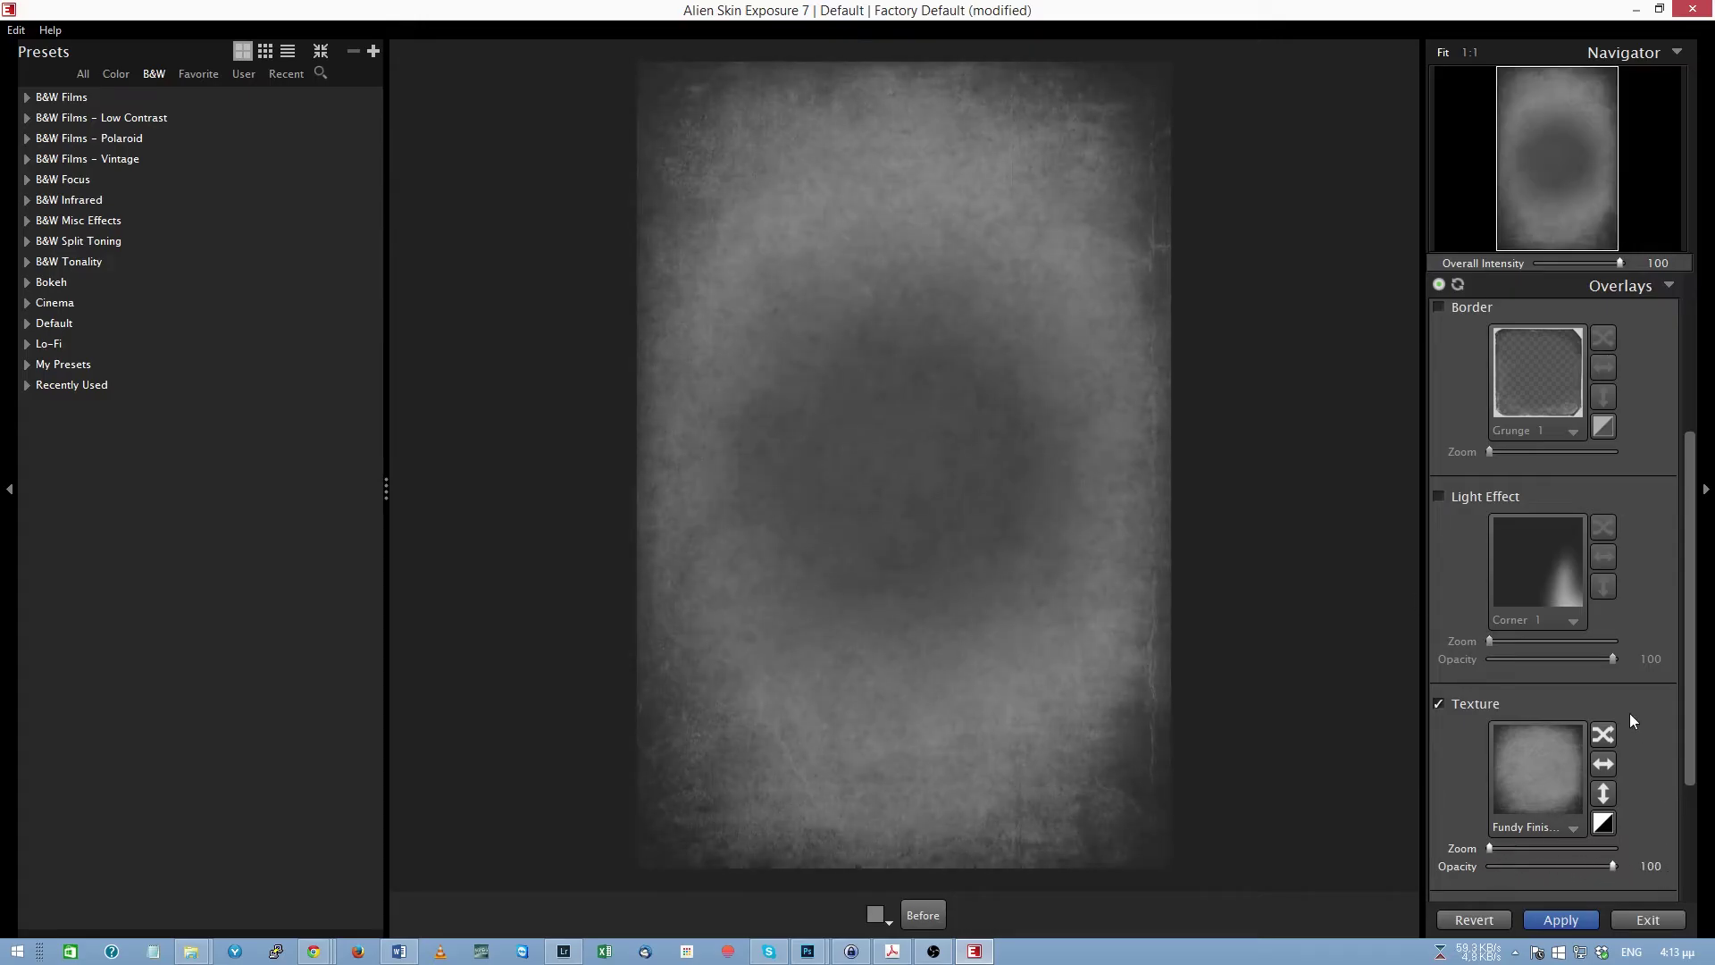
pyautogui.scroll(-3, 1607, 678)
pyautogui.moveTo(1517, 751); pyautogui.dragTo(1566, 752)
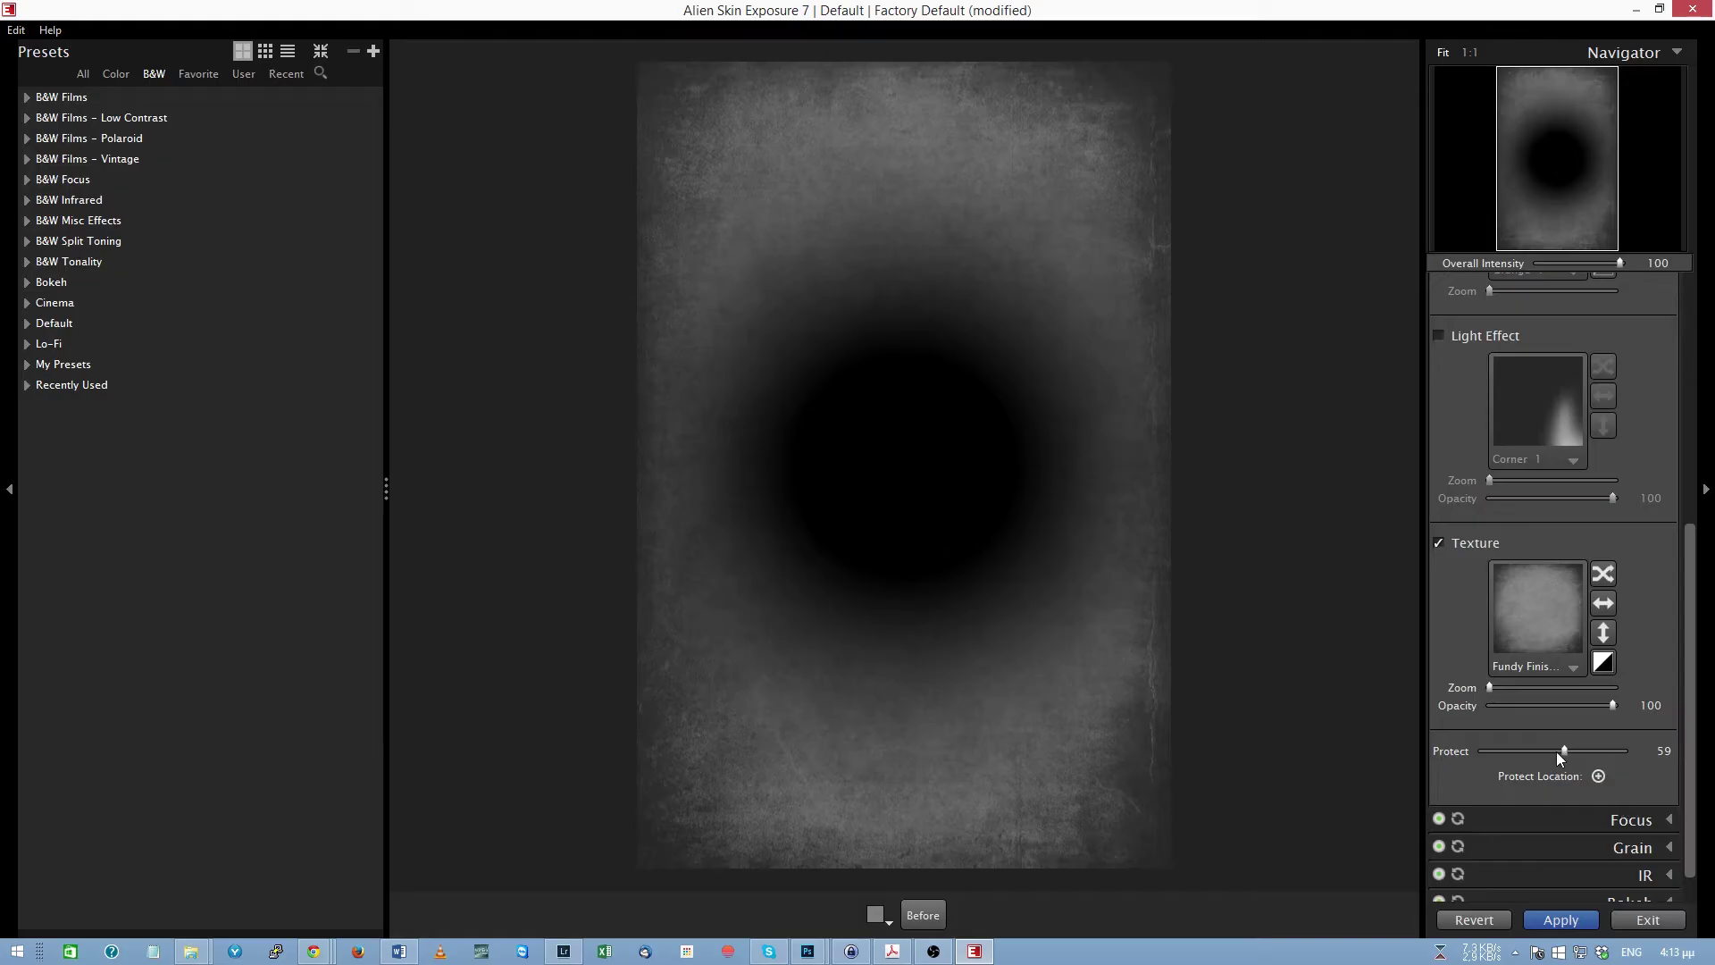
pyautogui.moveTo(1556, 752); pyautogui.dragTo(1450, 748)
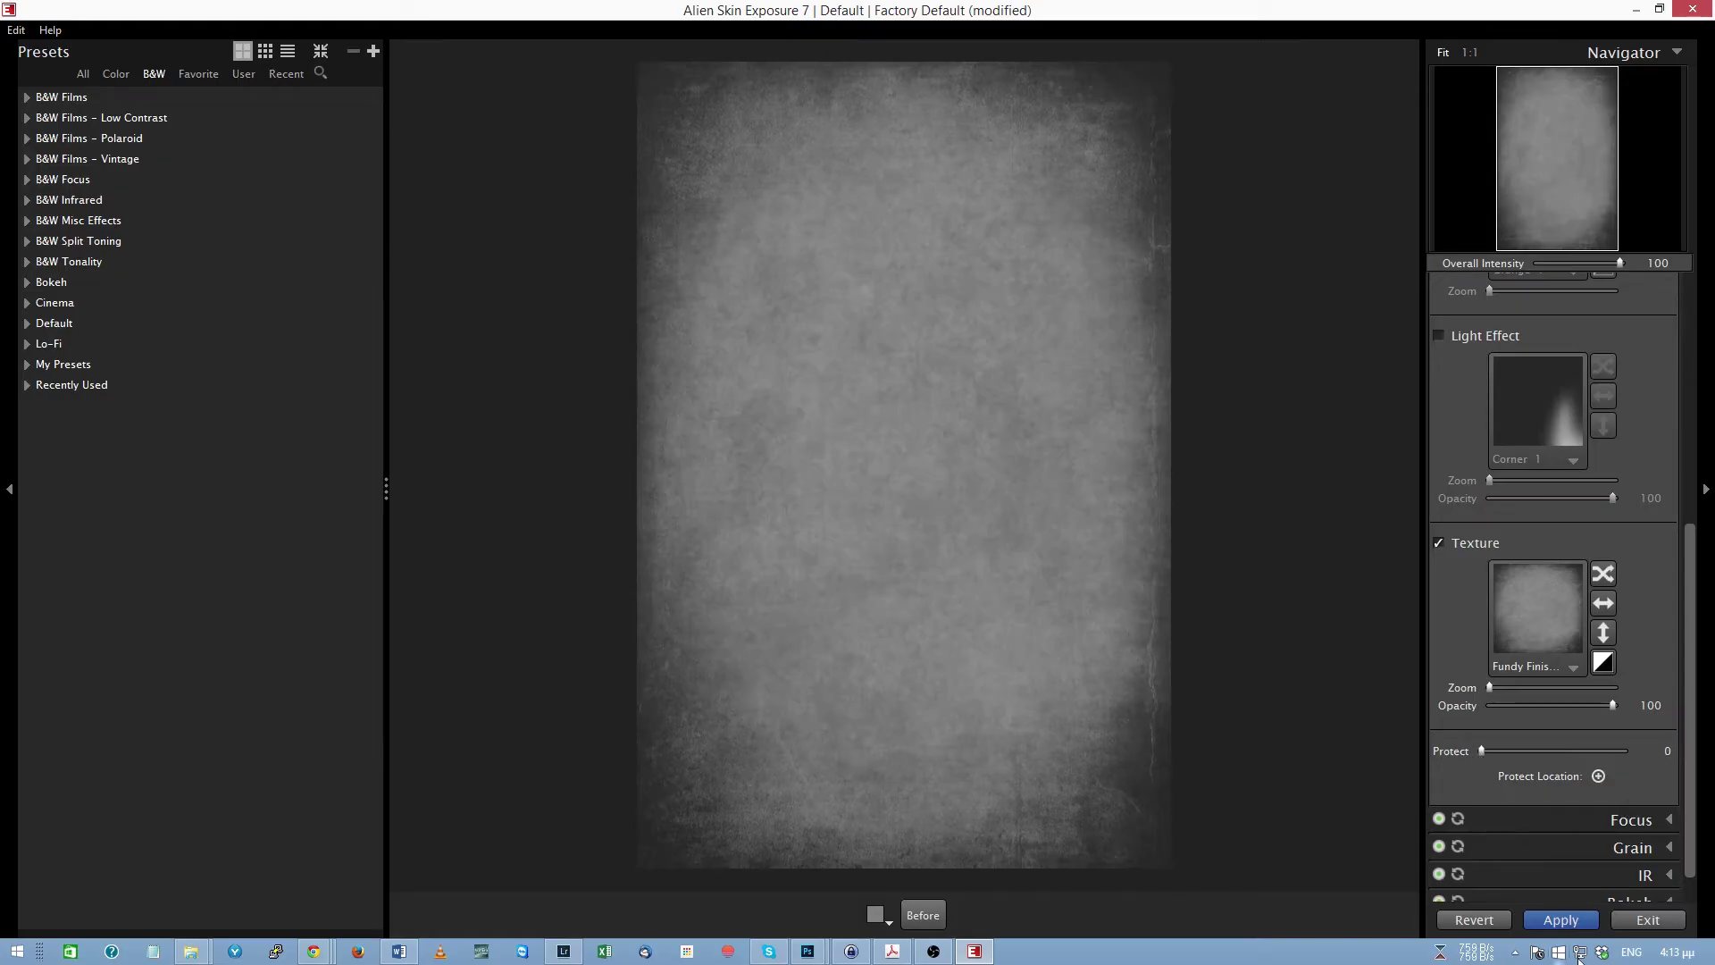
pyautogui.click(1563, 929)
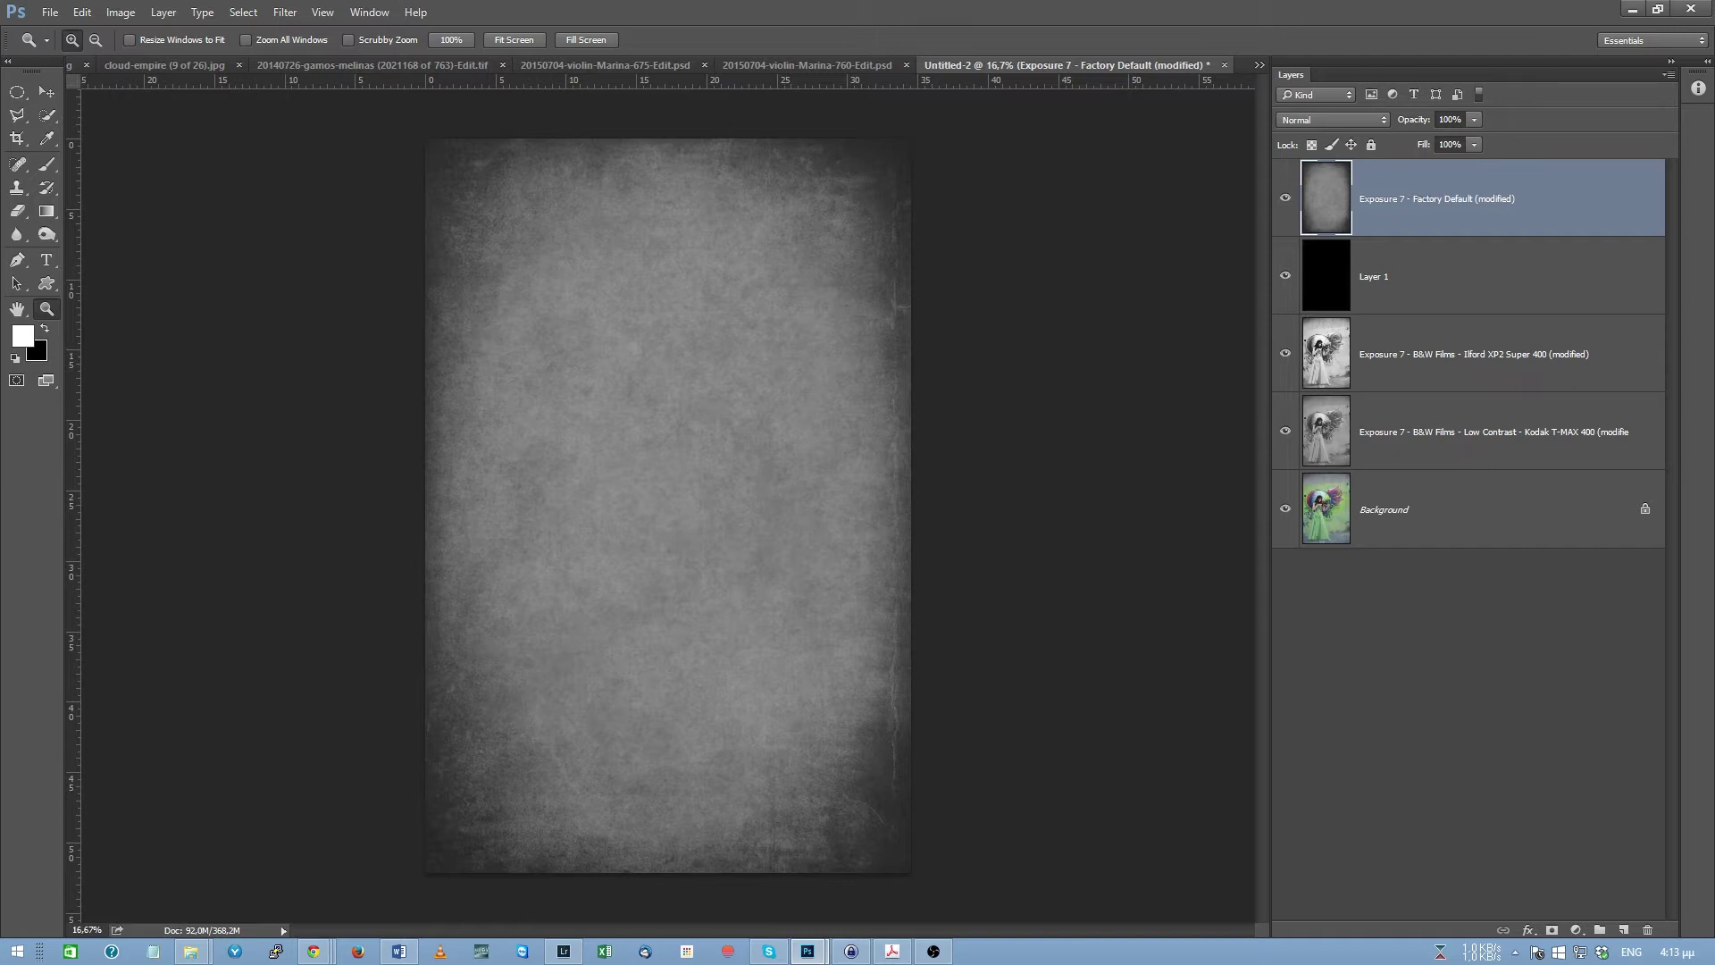
# Hide the black Layer 1 and select the Exposure texture layer
pyautogui.click(1375, 278)
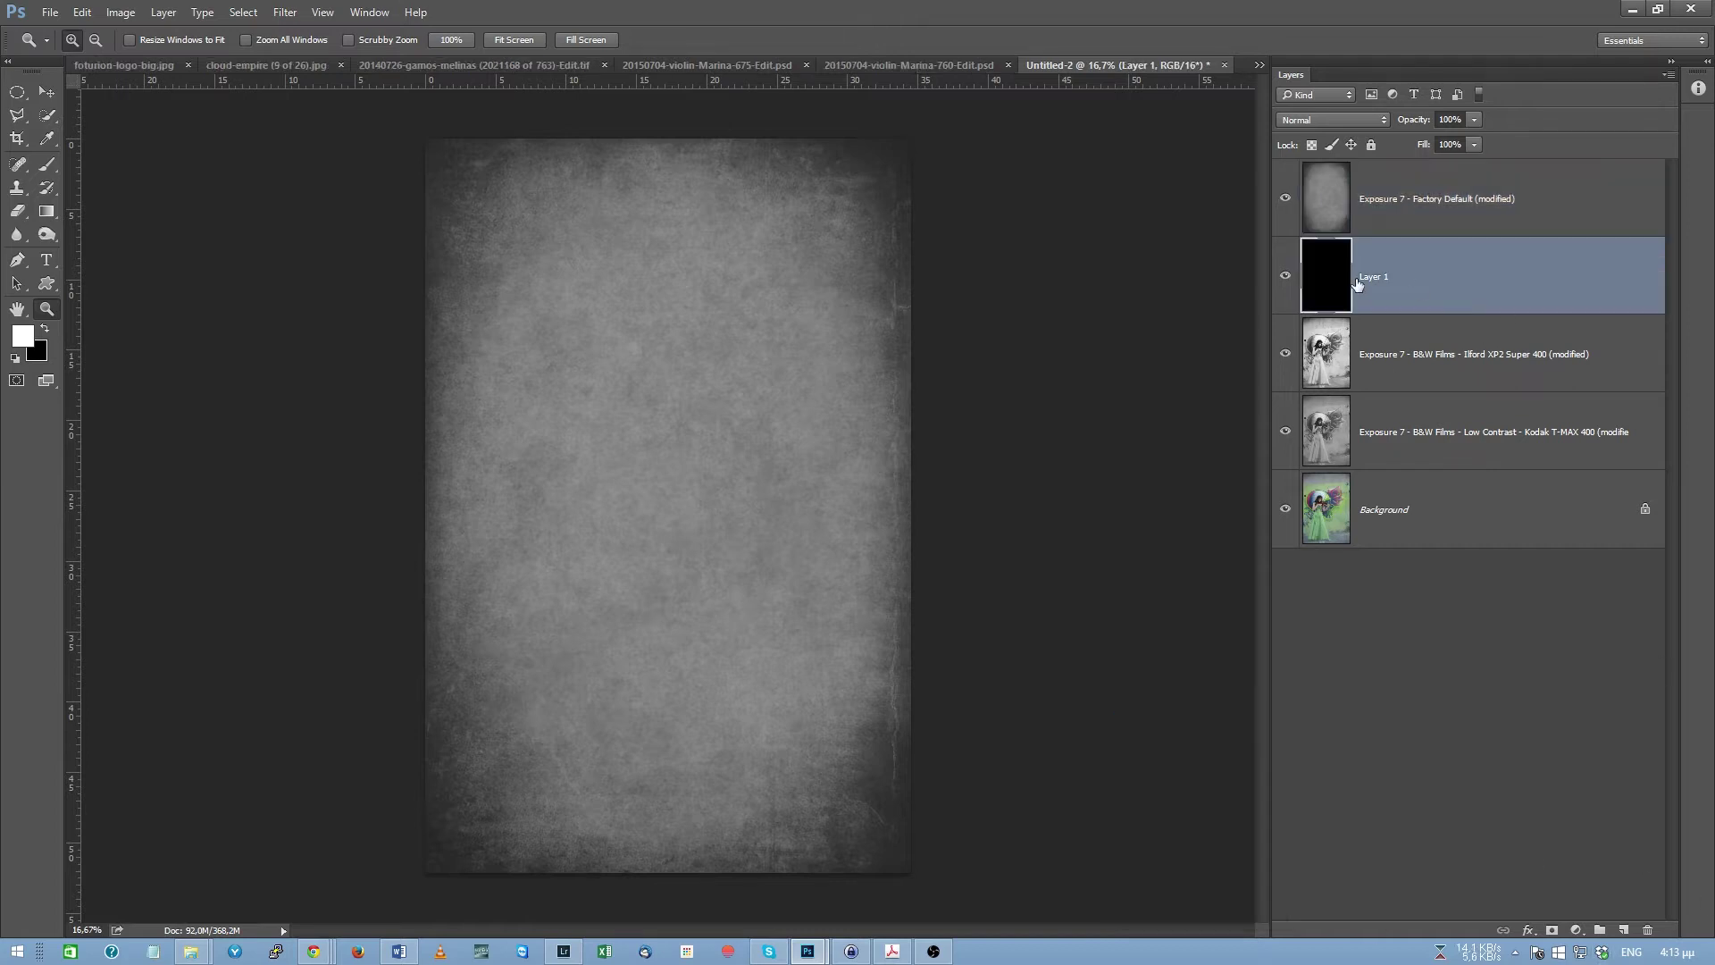
pyautogui.click(1287, 277)
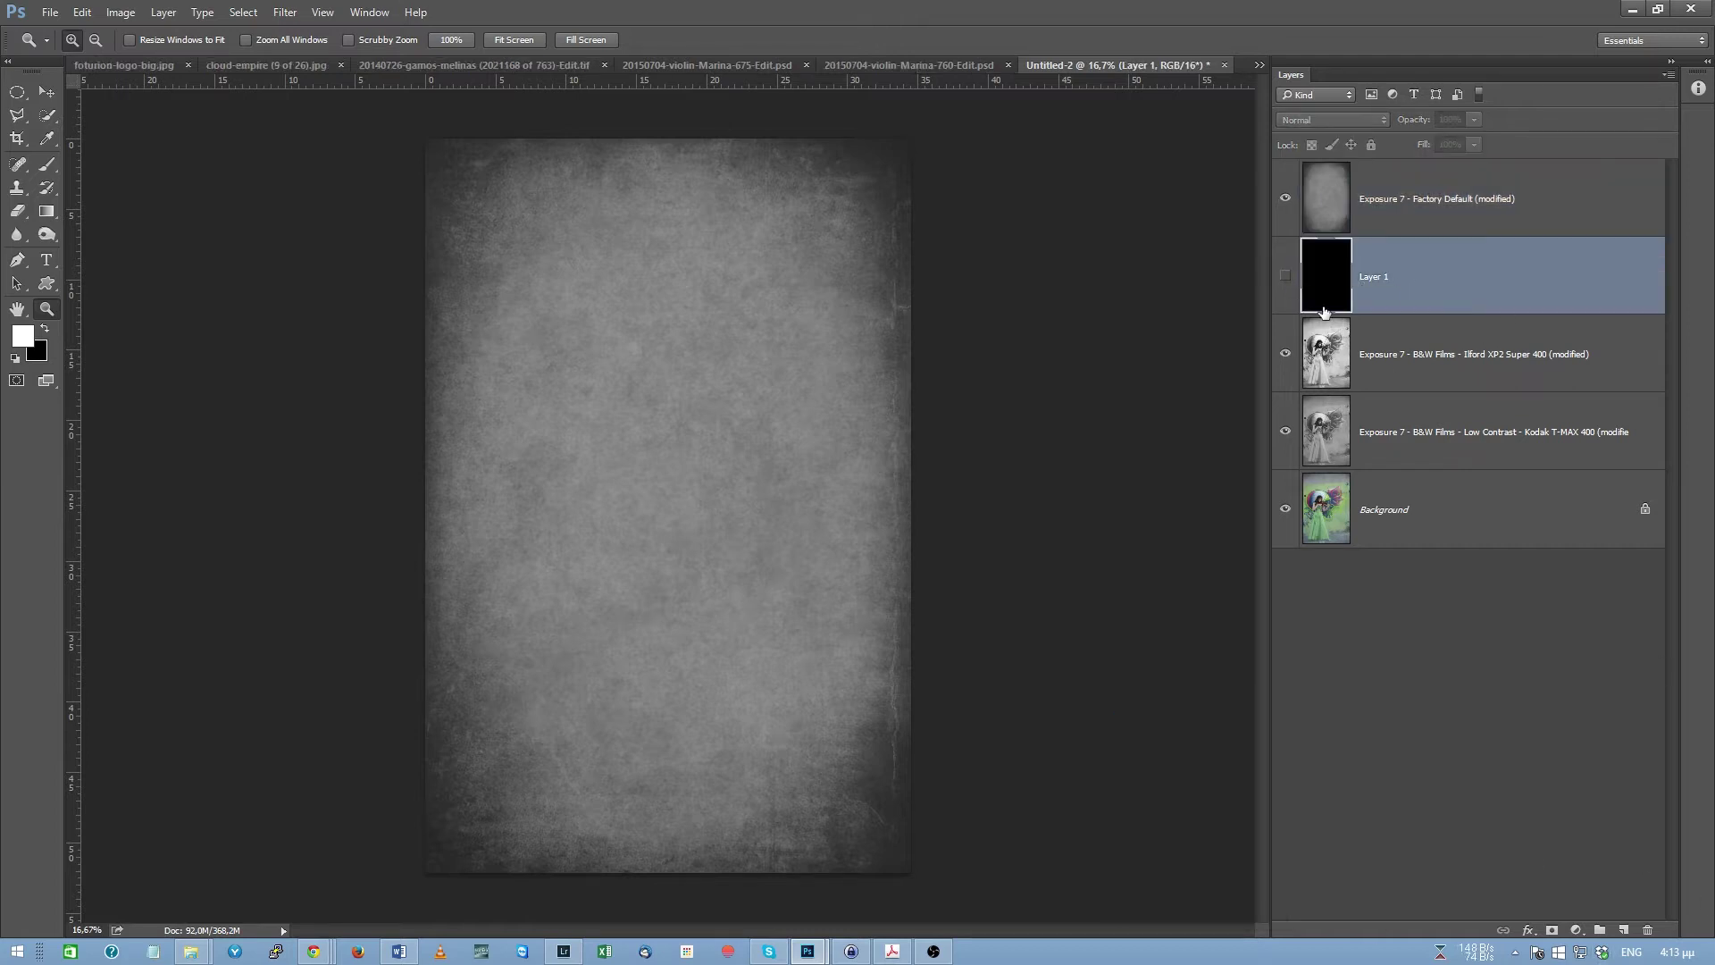
pyautogui.click(1325, 194)
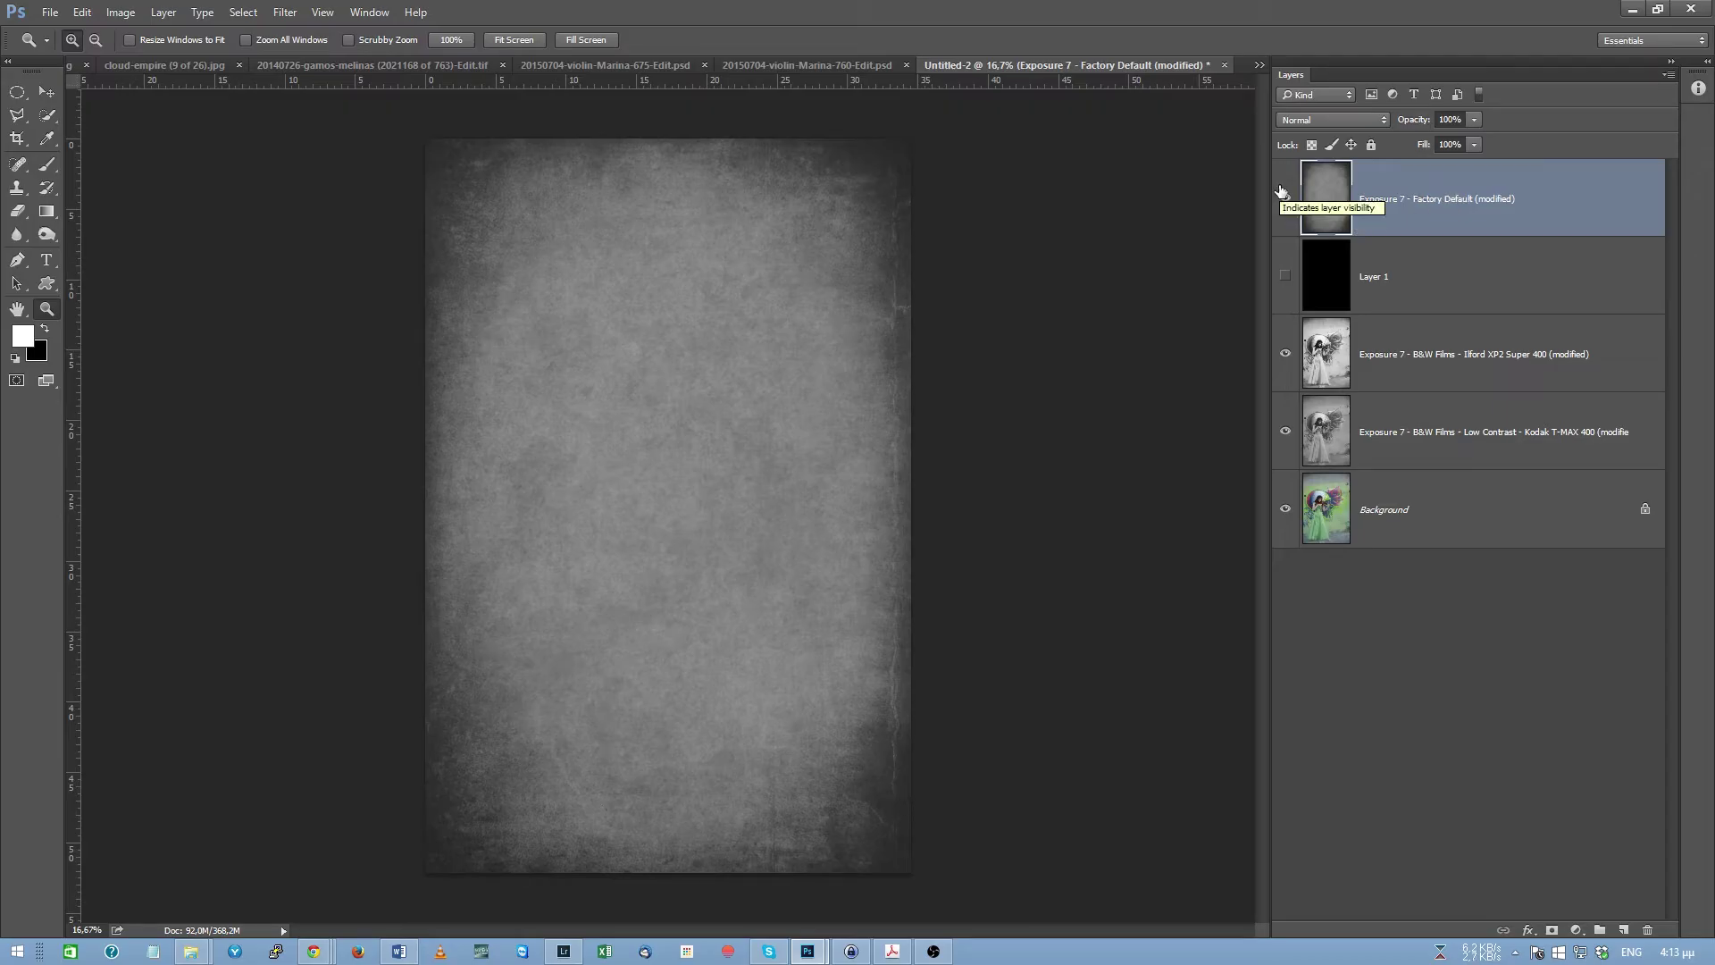
# Try Screen, Multiply, Soft Light and Overlay, then set the texture to Hard Light
pyautogui.click(1334, 120)
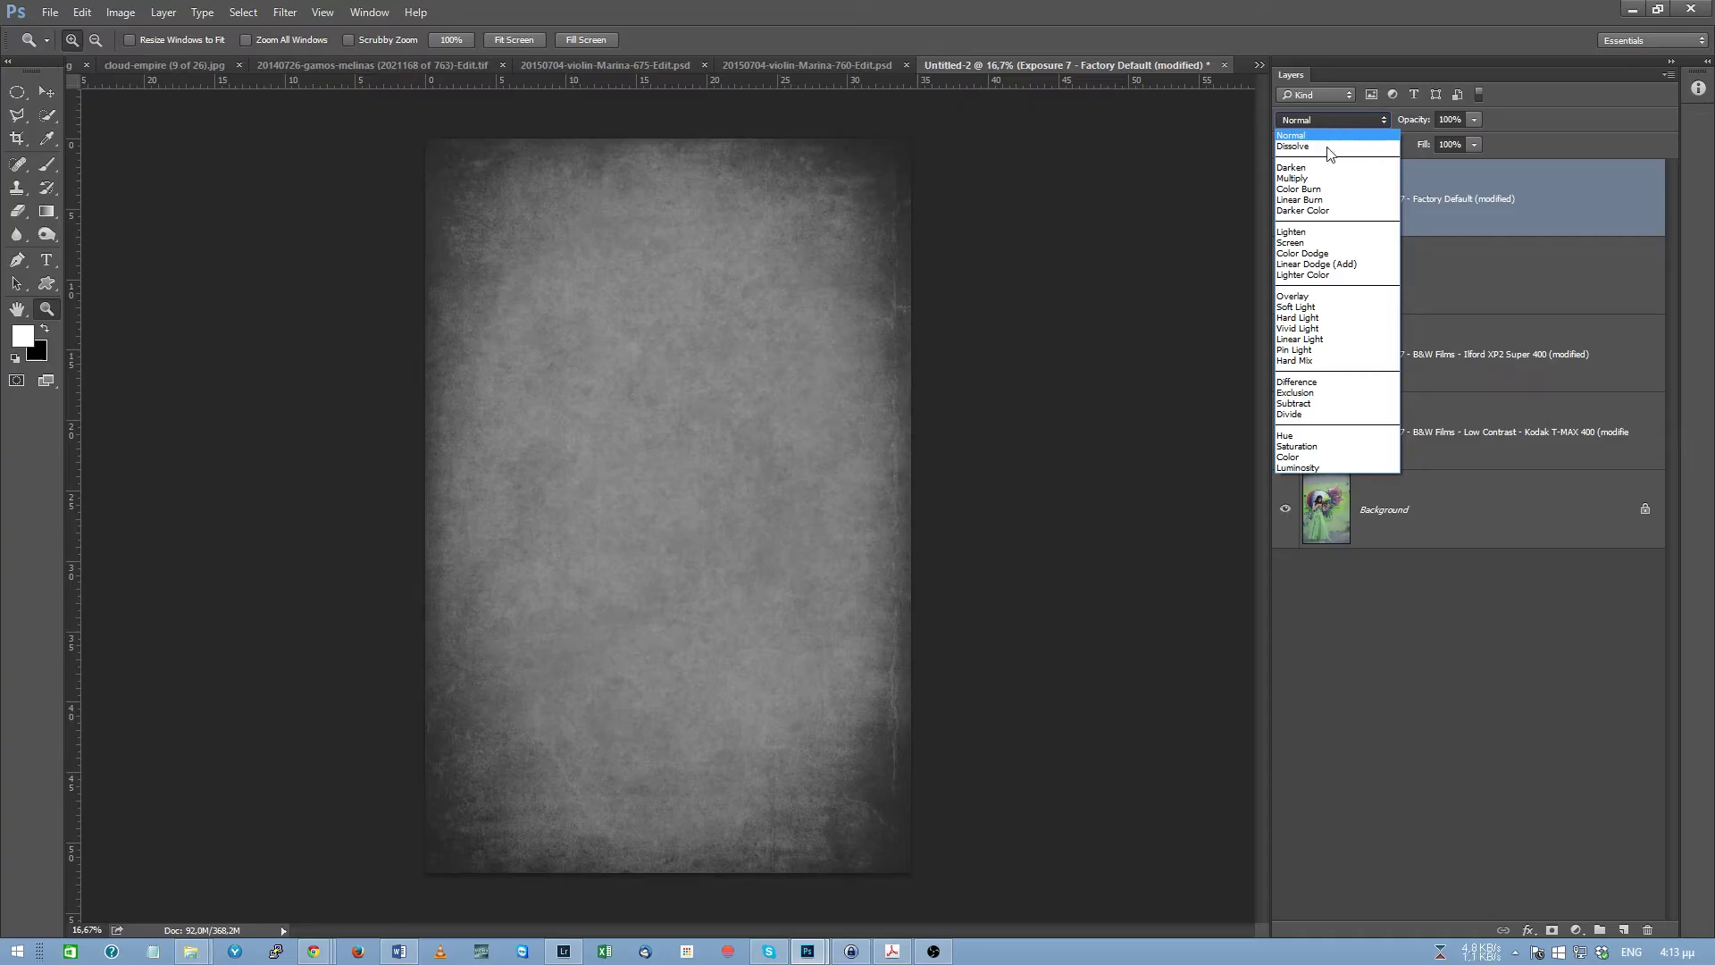
pyautogui.click(1303, 243)
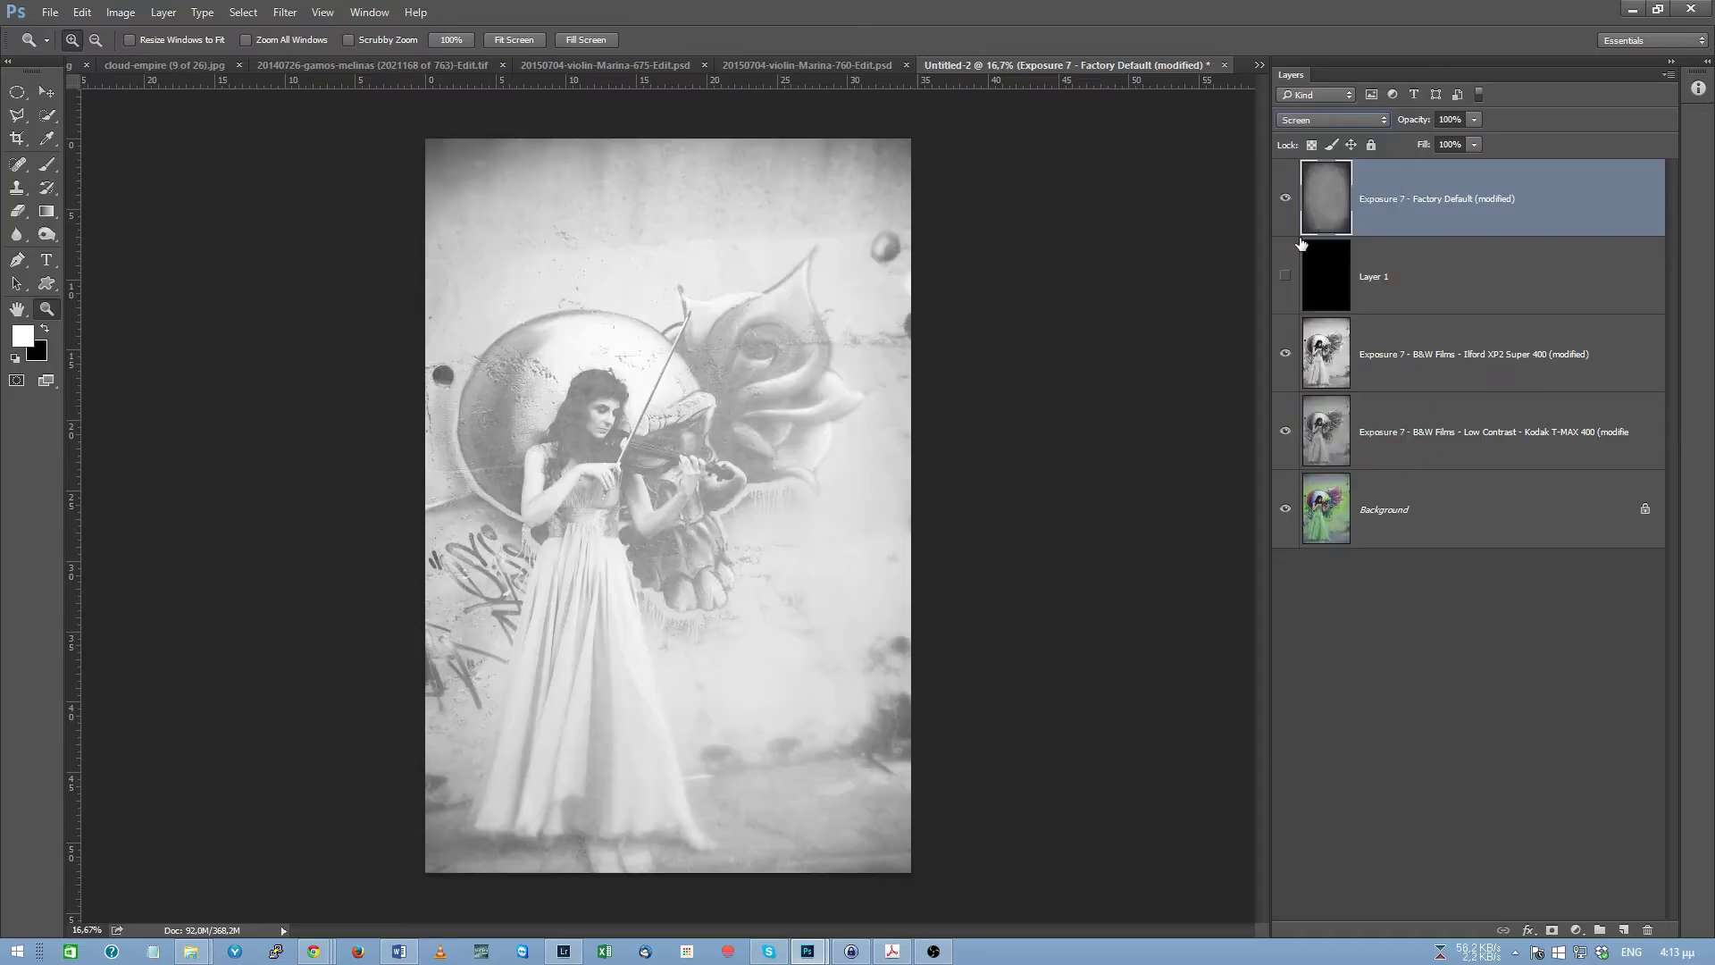
pyautogui.click(1331, 119)
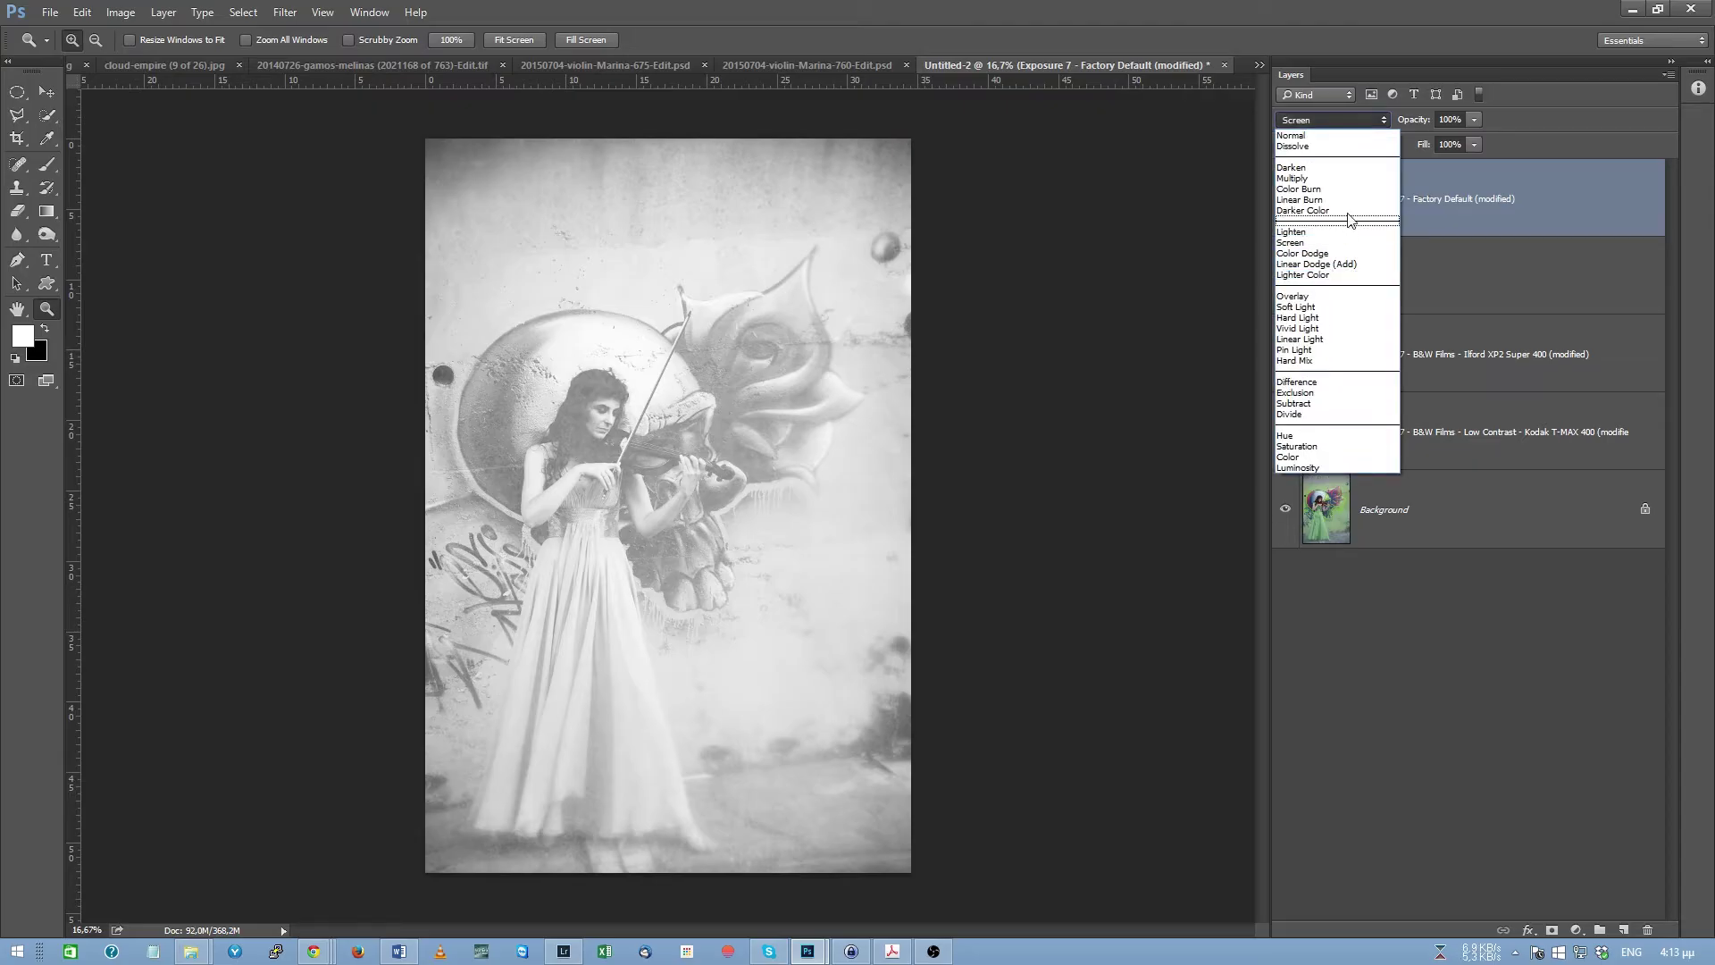
pyautogui.click(1344, 178)
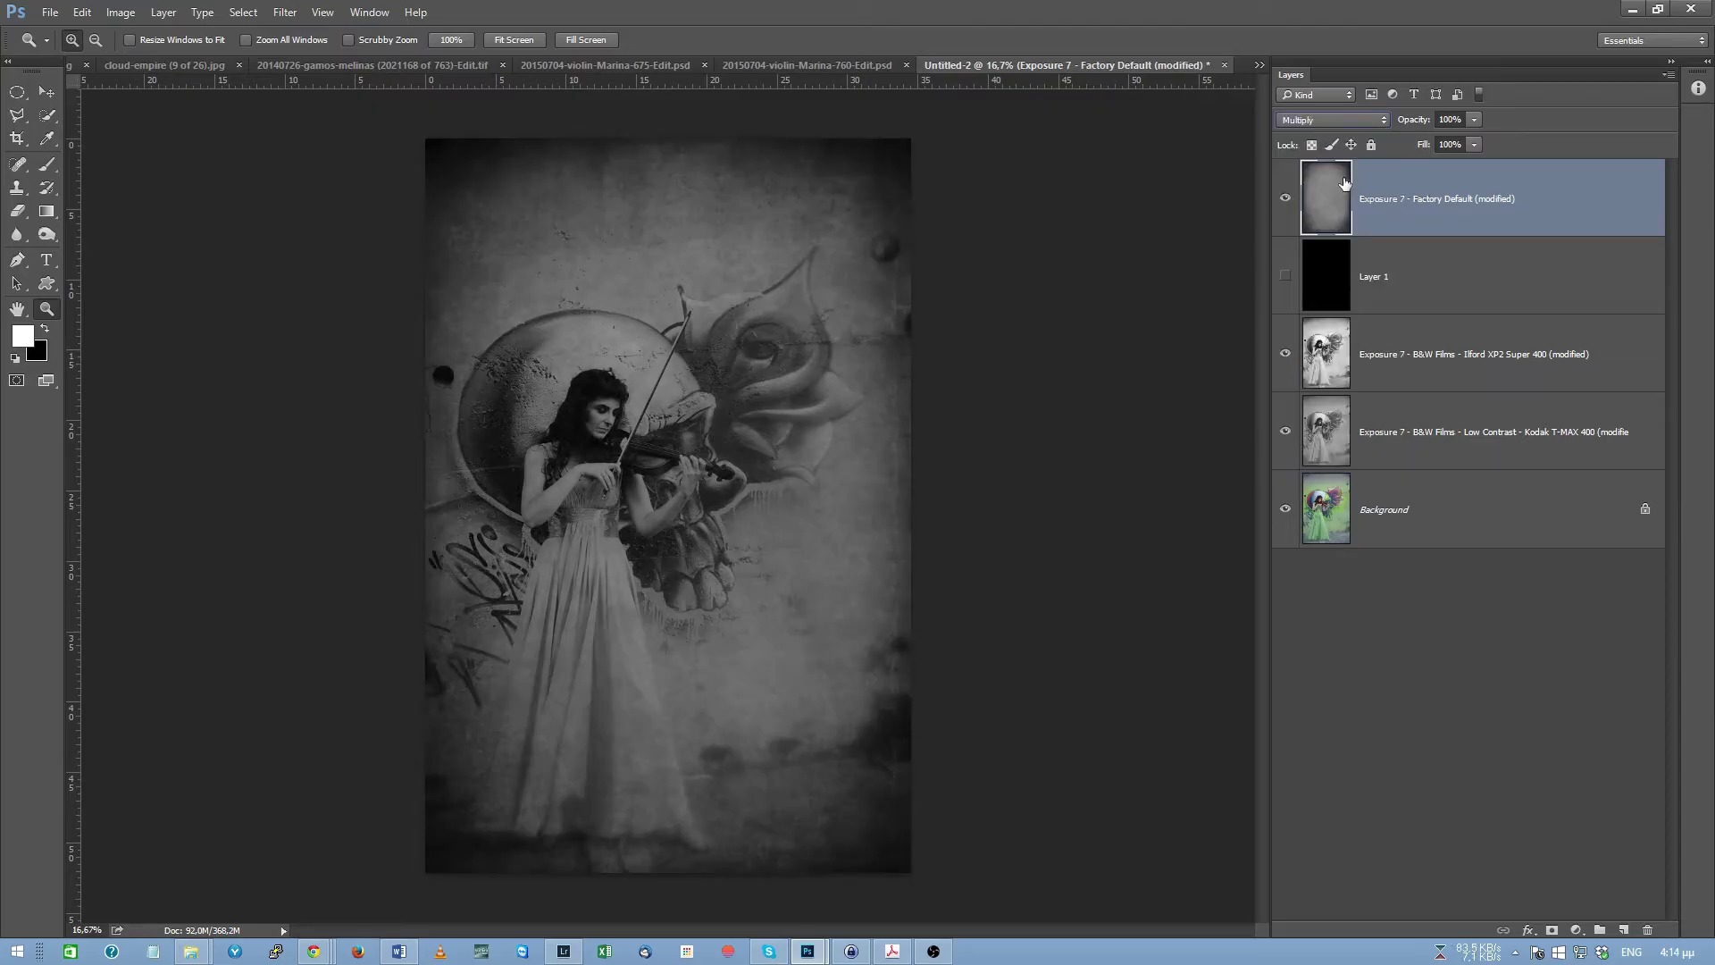
pyautogui.click(1349, 122)
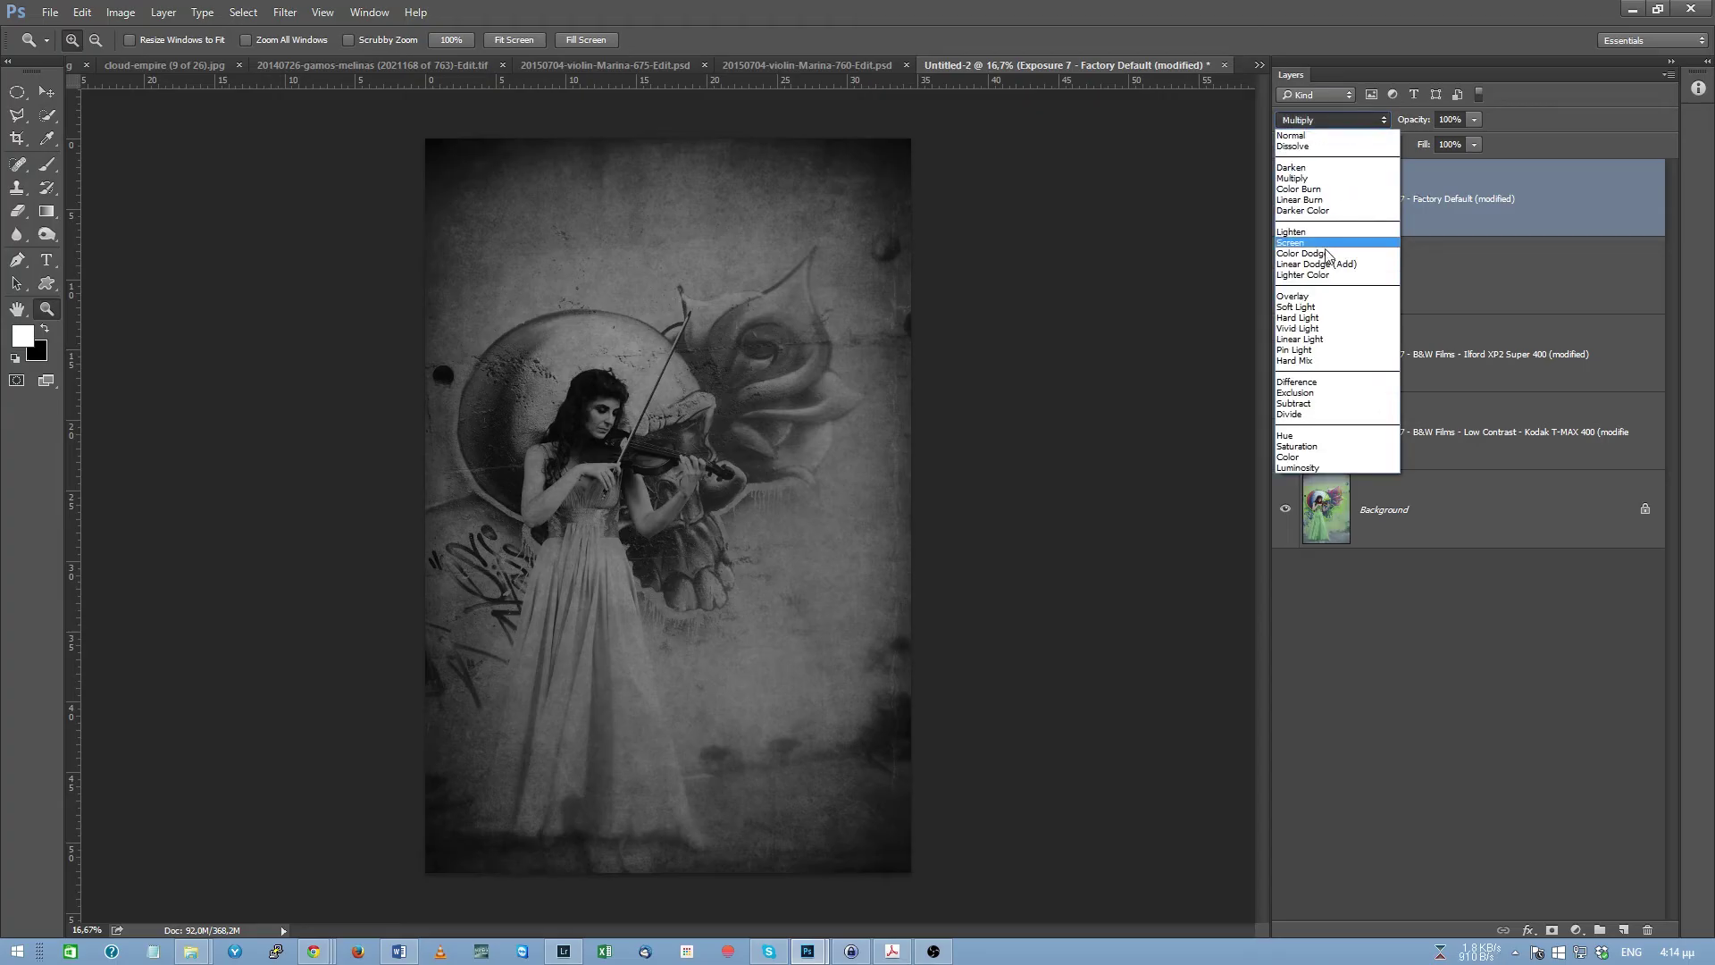
pyautogui.click(1313, 307)
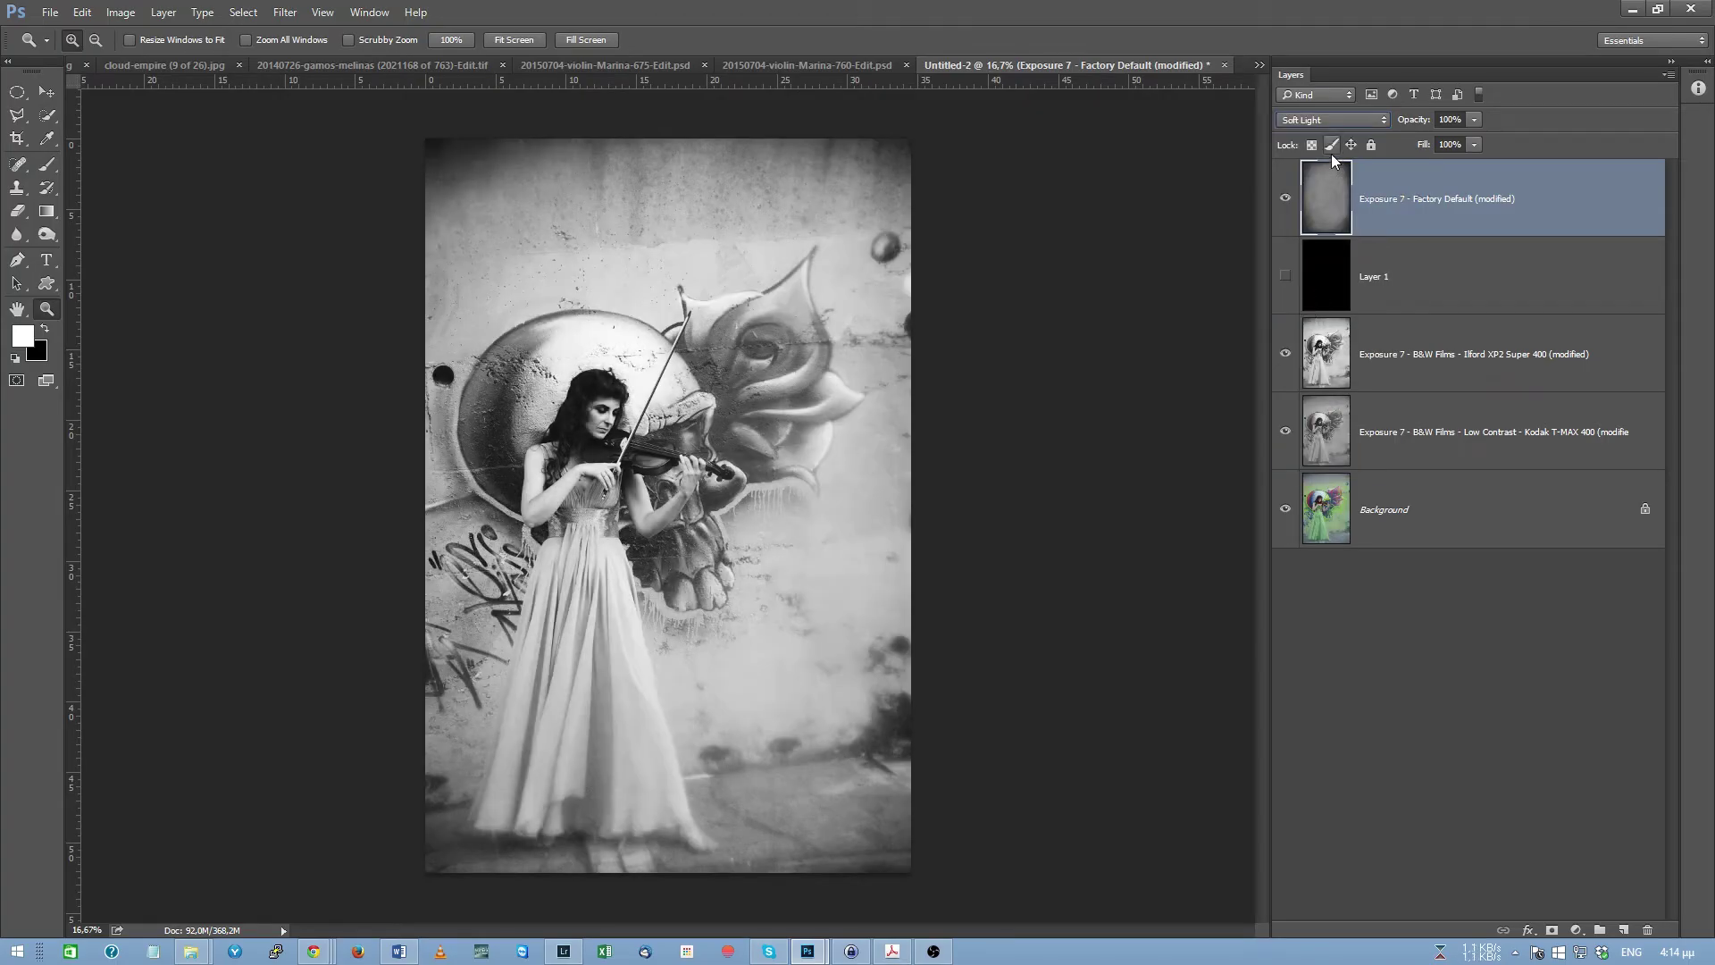
pyautogui.click(1333, 121)
pyautogui.click(1310, 302)
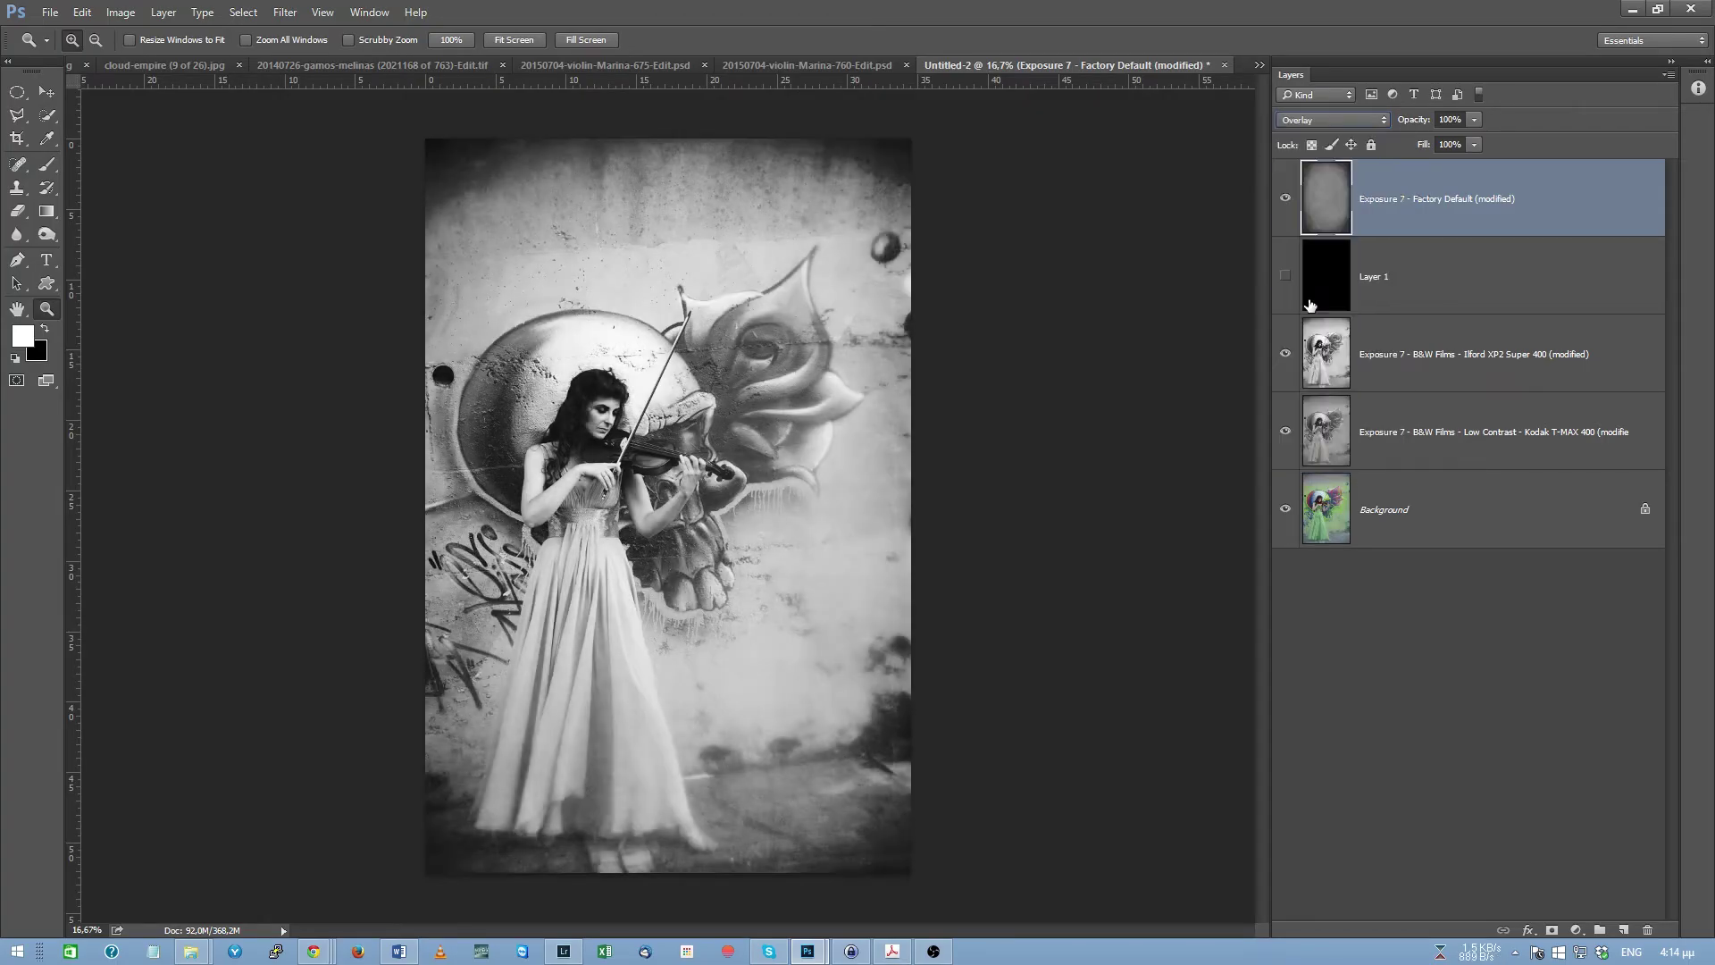
pyautogui.click(1335, 119)
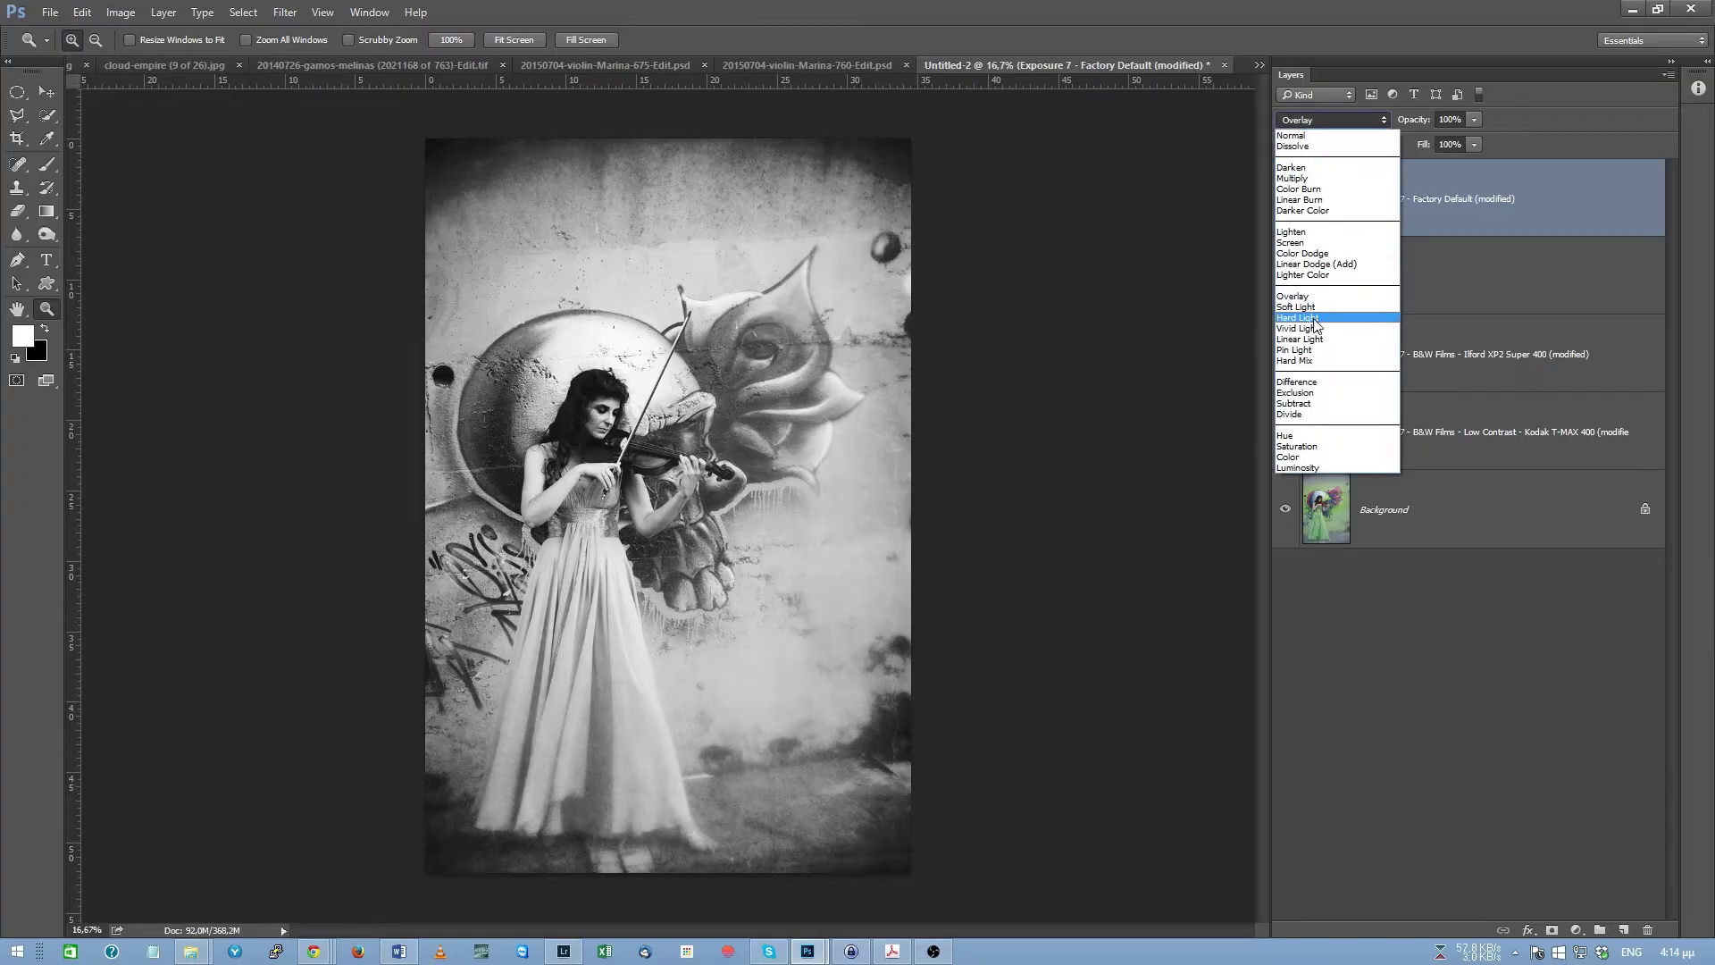
pyautogui.click(1314, 319)
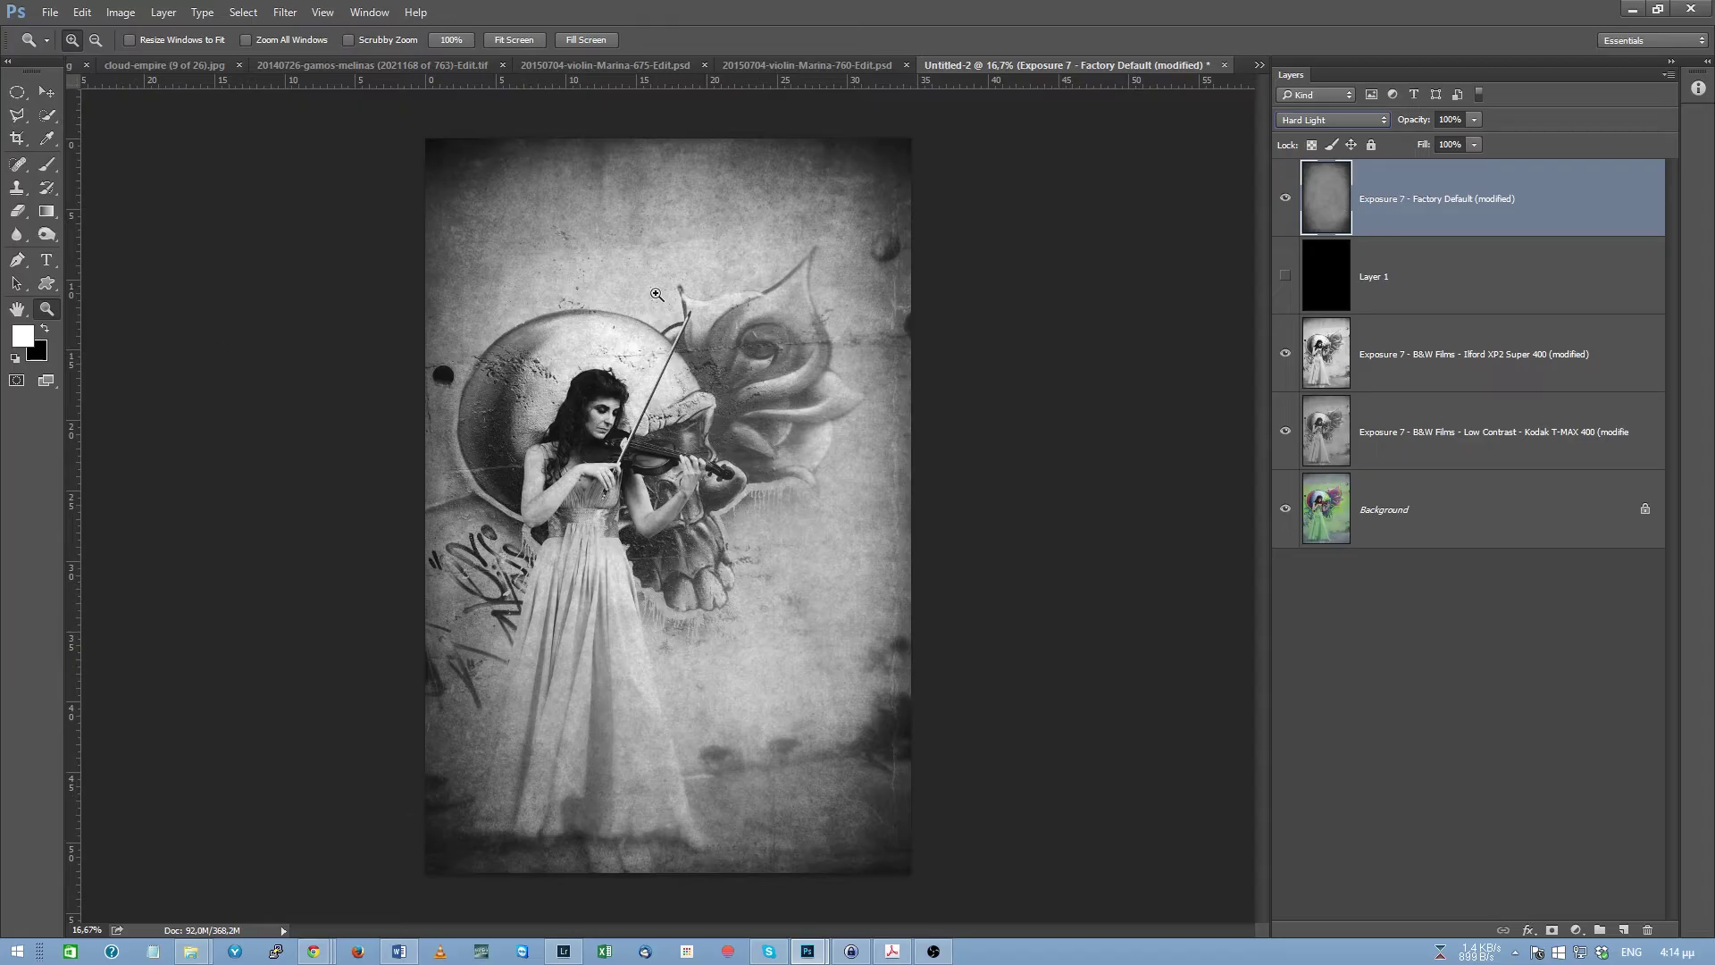
# Compare the texture layer on and off and test its opacity, leaving it at 100%
pyautogui.click(1285, 199)
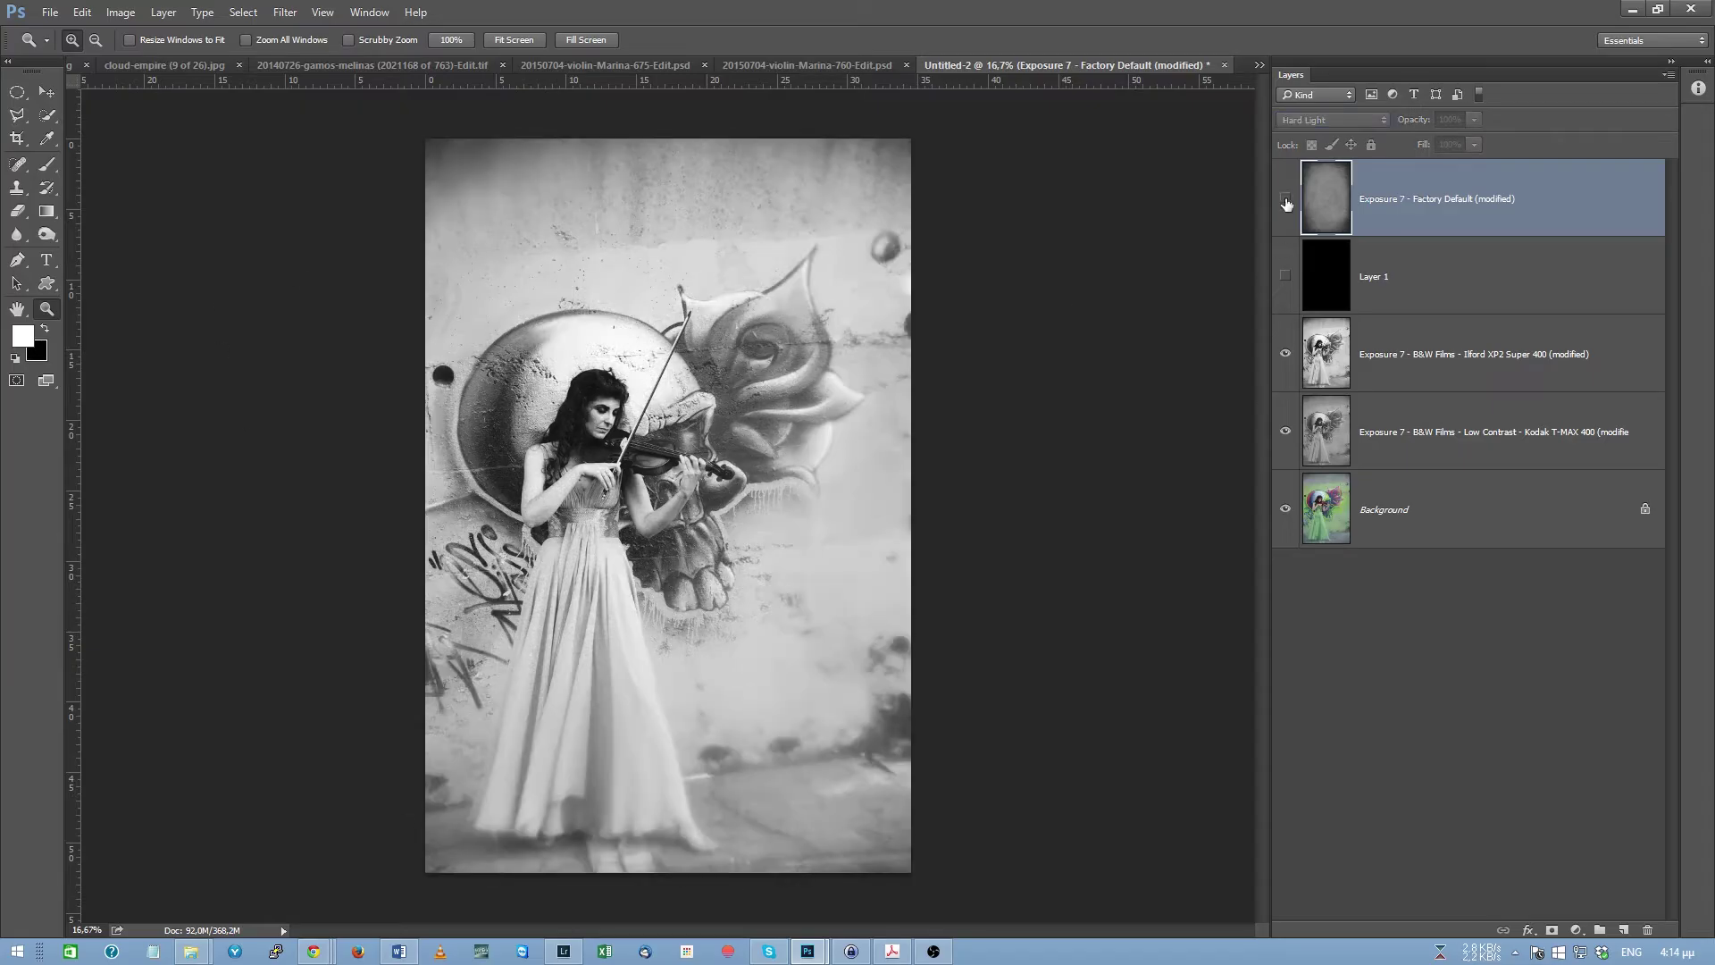
pyautogui.click(1286, 199)
pyautogui.click(1285, 200)
pyautogui.click(1285, 199)
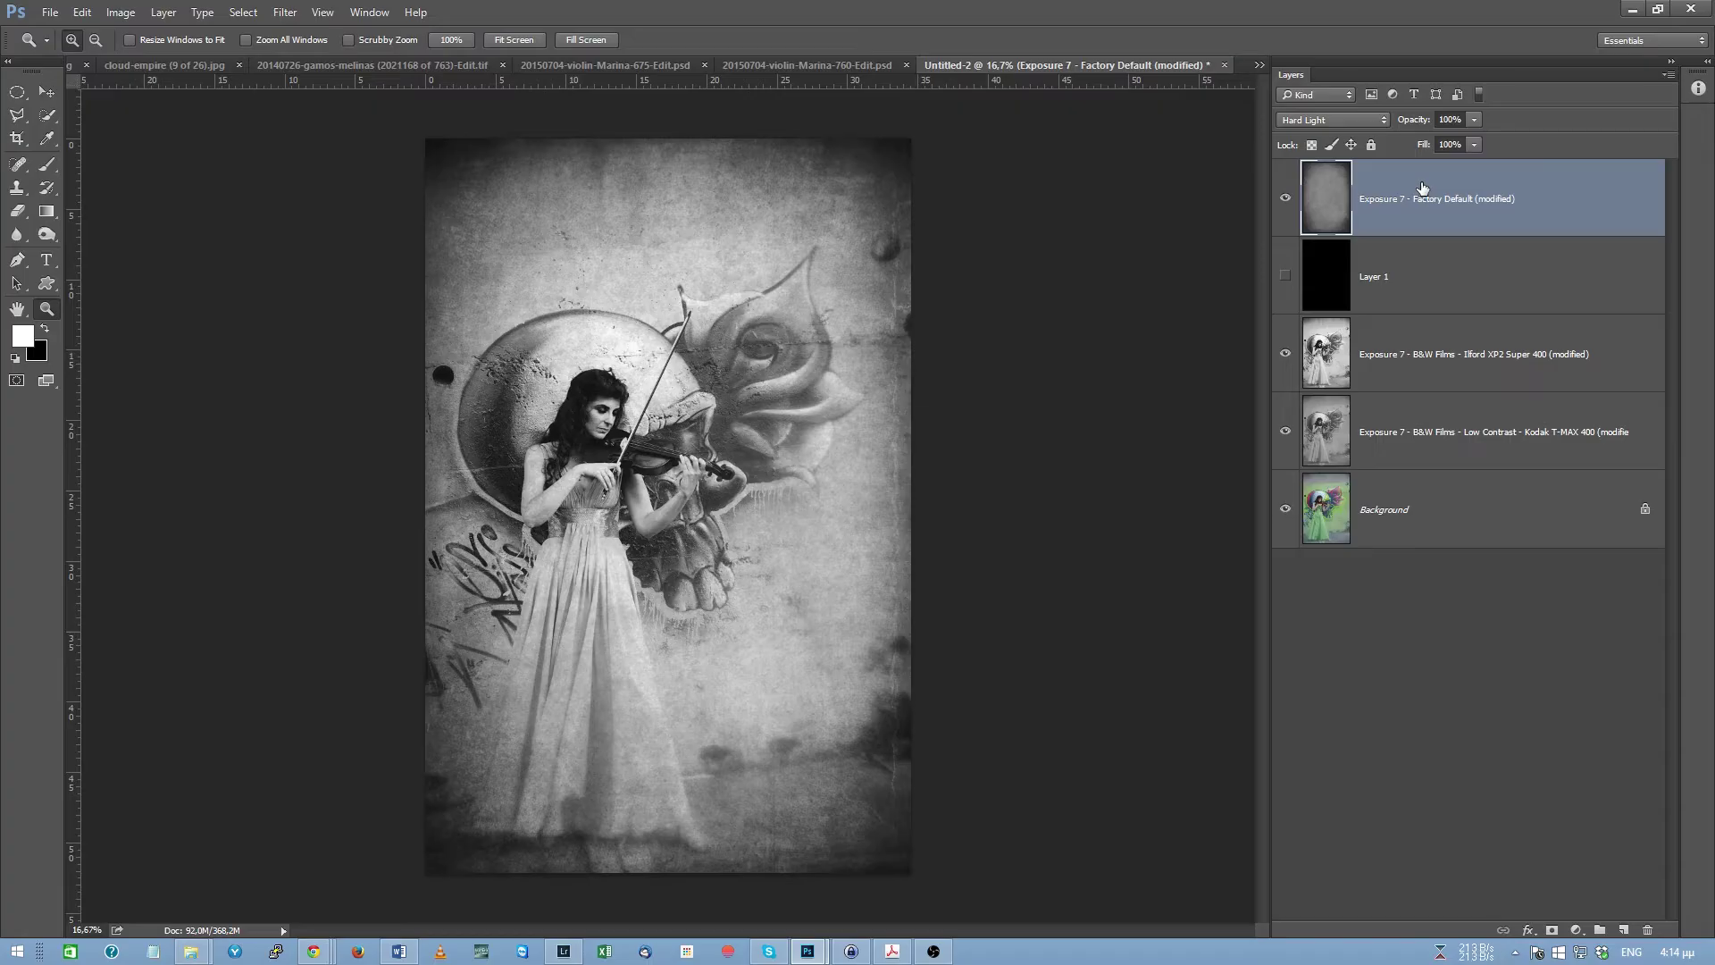
pyautogui.click(1475, 121)
pyautogui.moveTo(1462, 136); pyautogui.dragTo(1497, 141)
pyautogui.click(1537, 203)
# Add a Curves adjustment, raise its black point and set a shadow point at input 51, output 77
pyautogui.click(1577, 930)
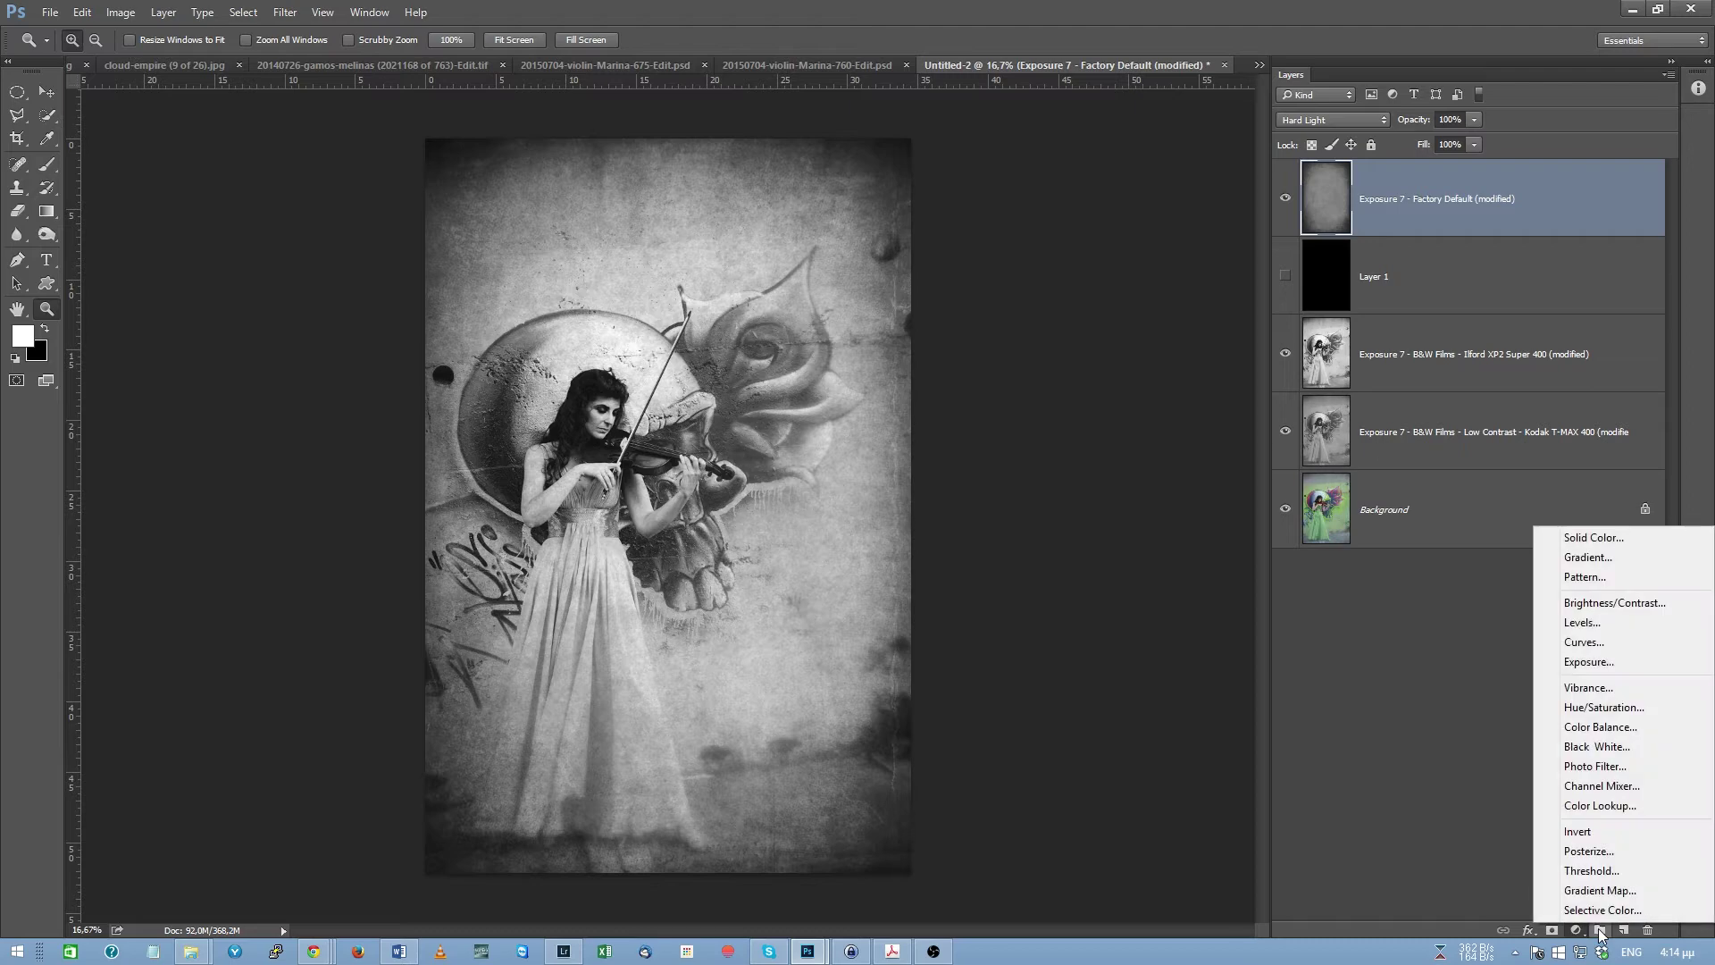
pyautogui.click(1599, 643)
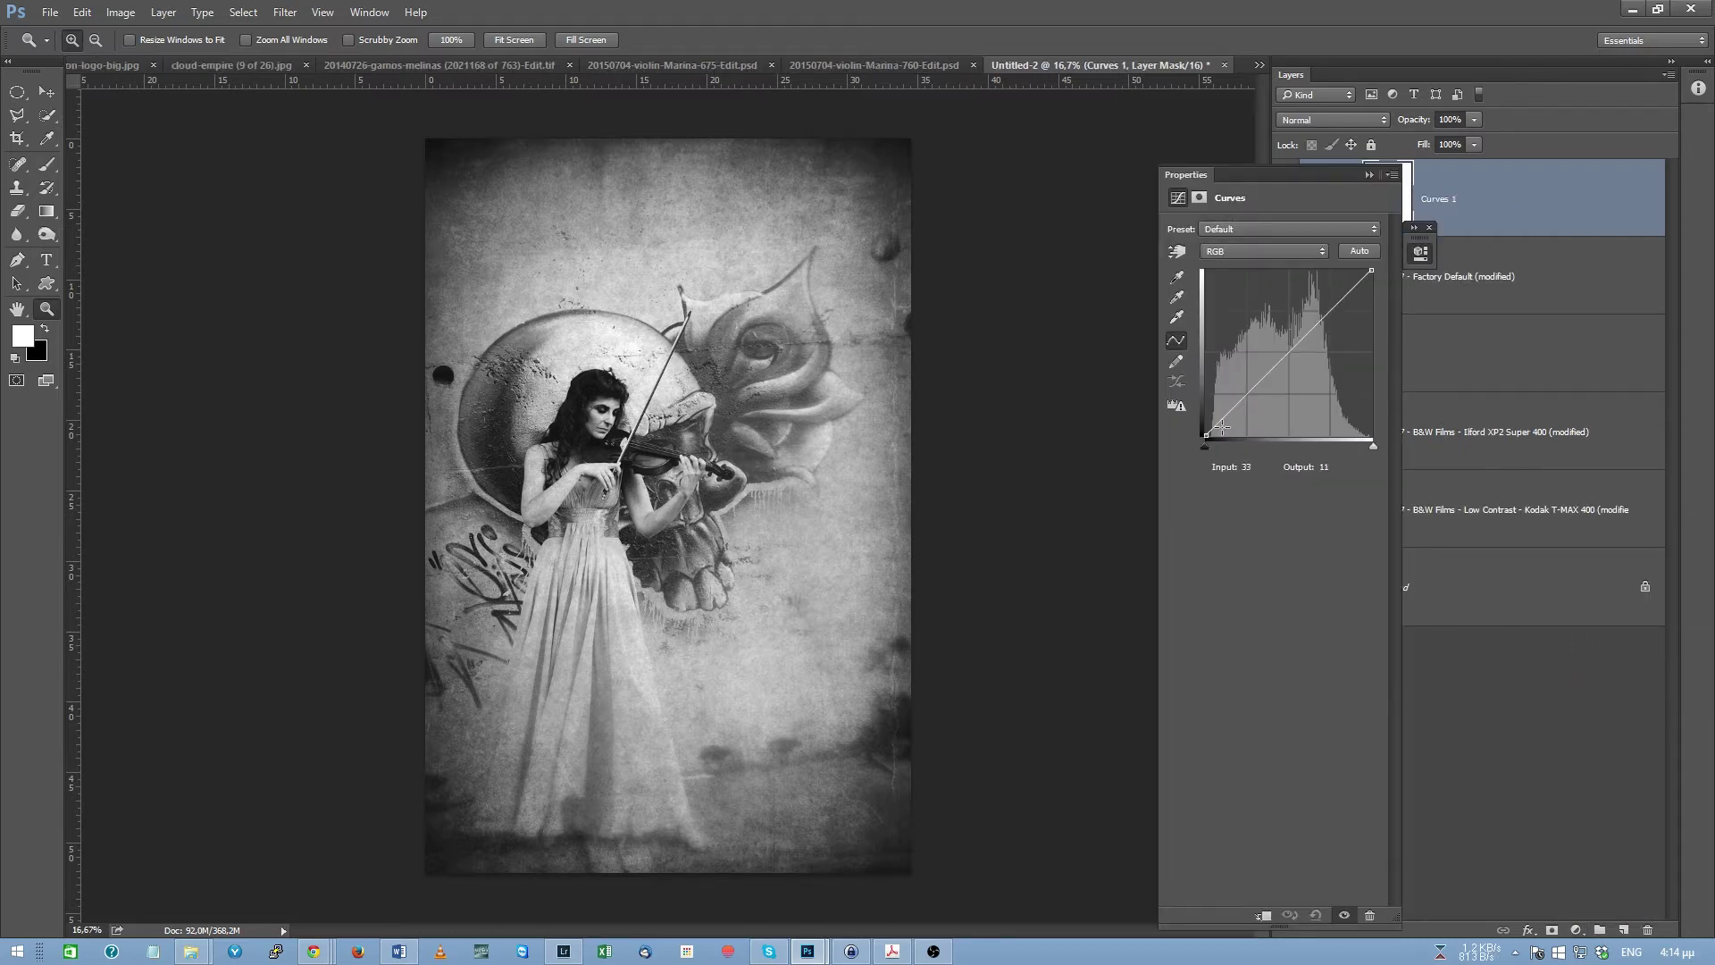
pyautogui.moveTo(1205, 434); pyautogui.dragTo(1206, 408)
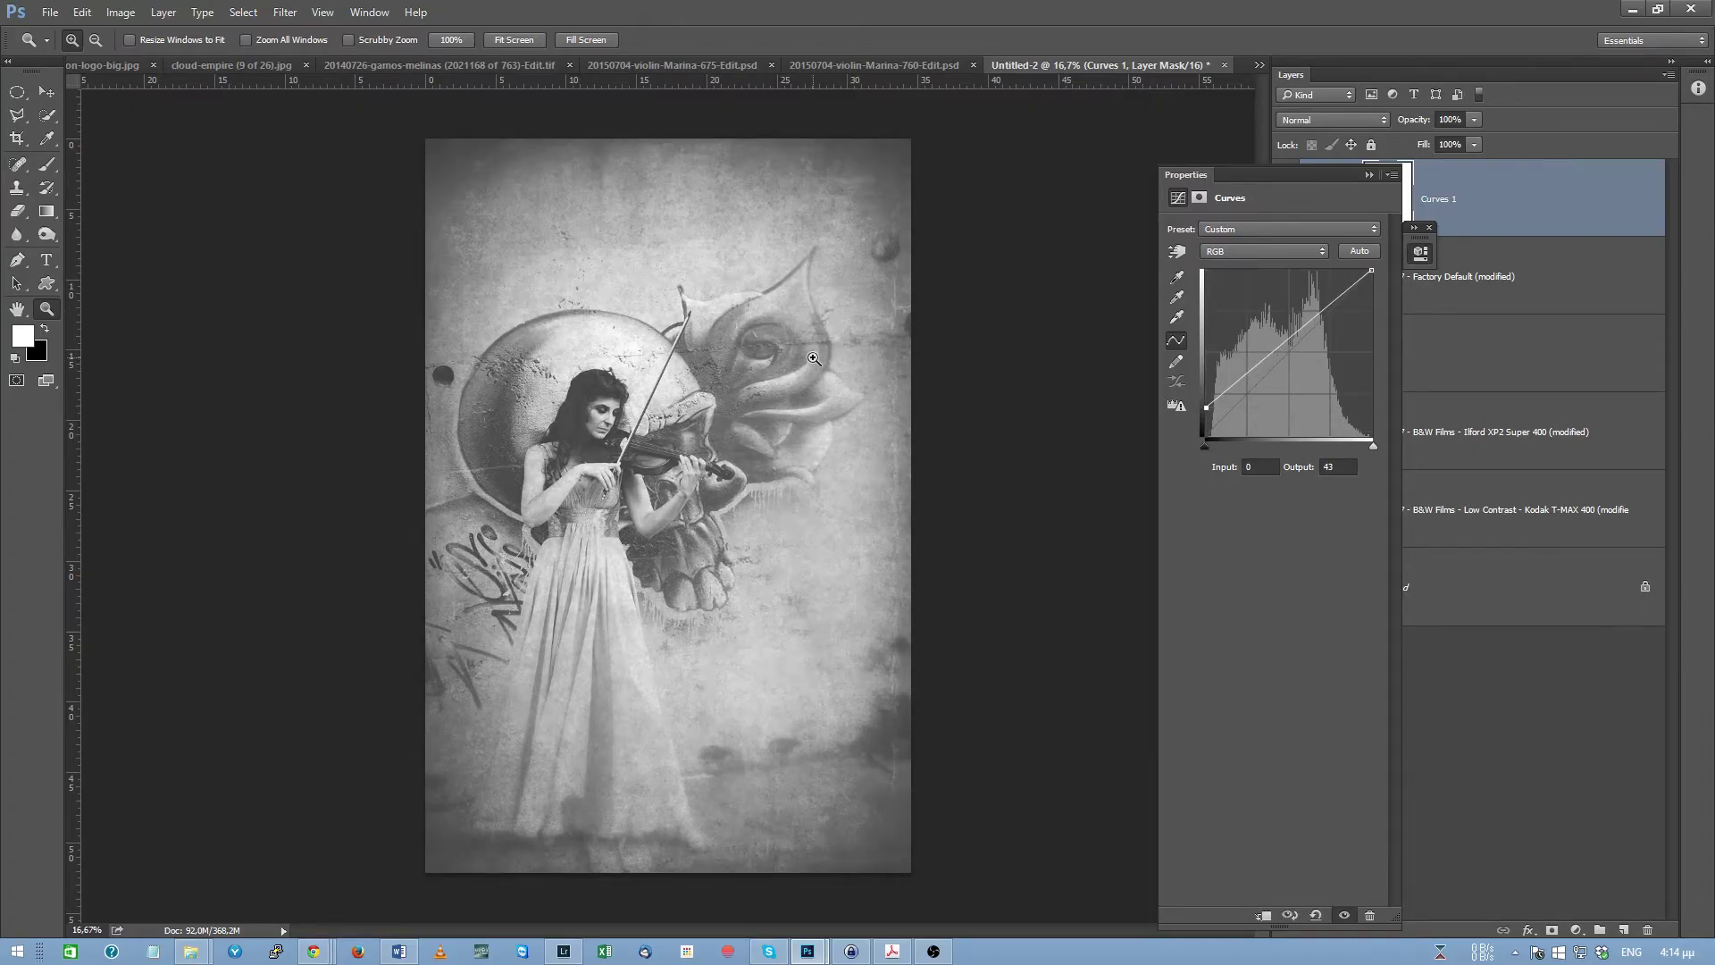
pyautogui.click(1233, 382)
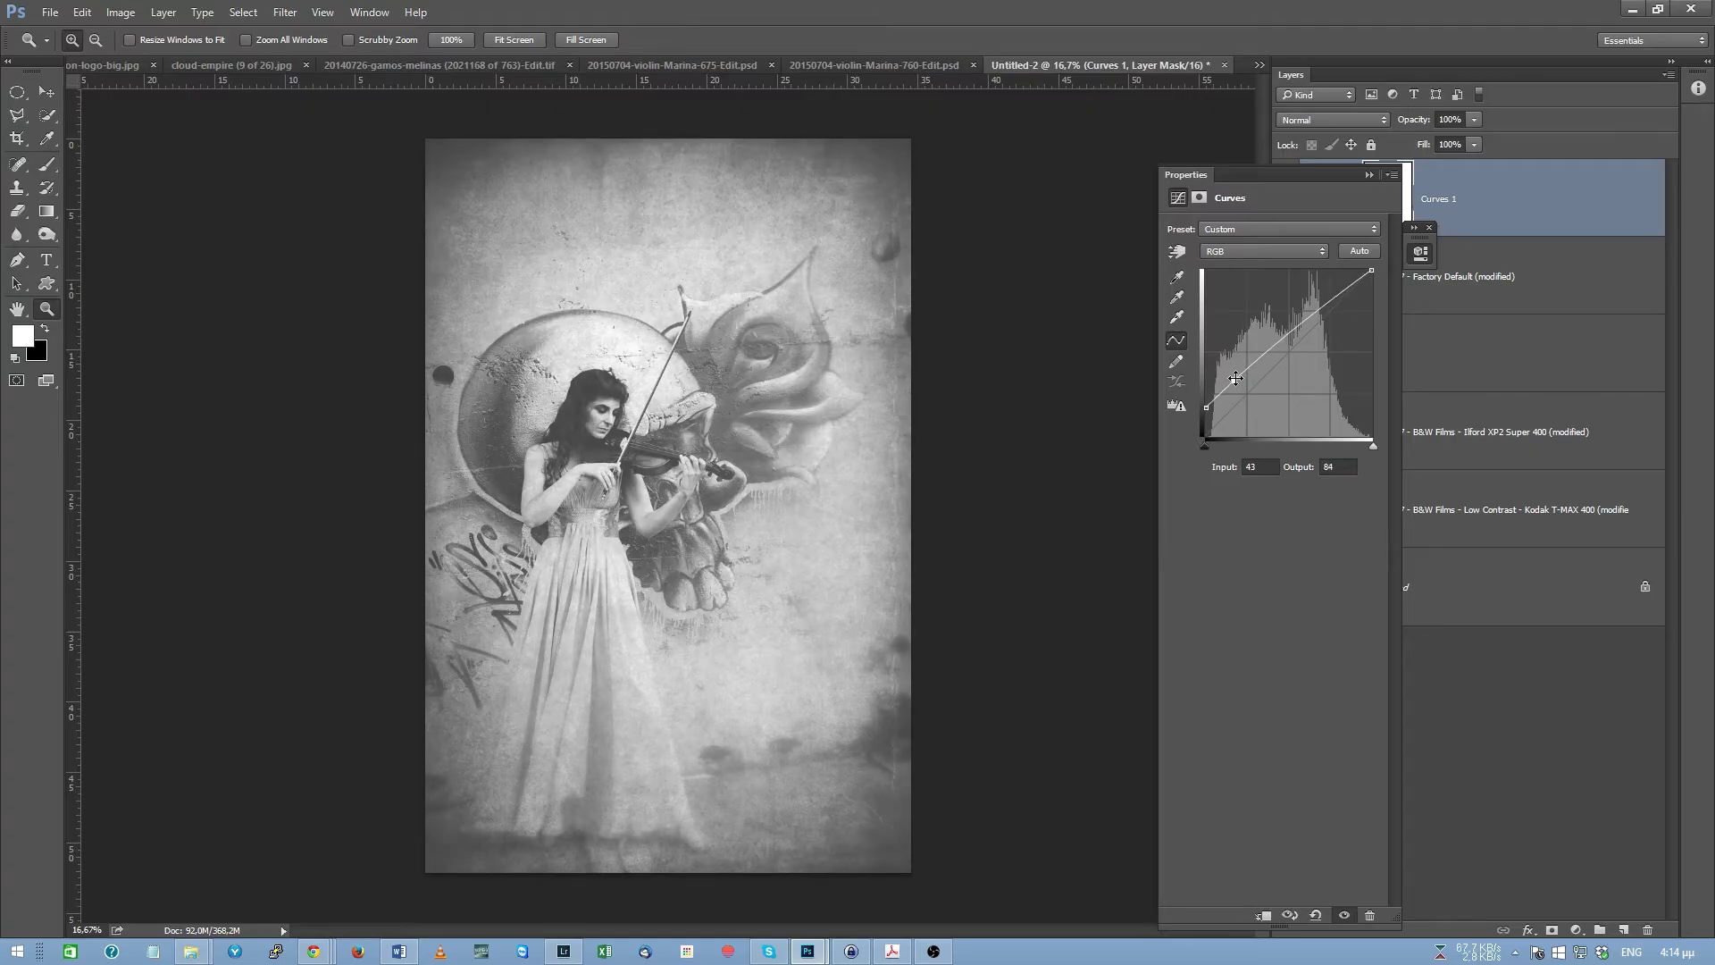
pyautogui.moveTo(1234, 382); pyautogui.dragTo(1239, 385)
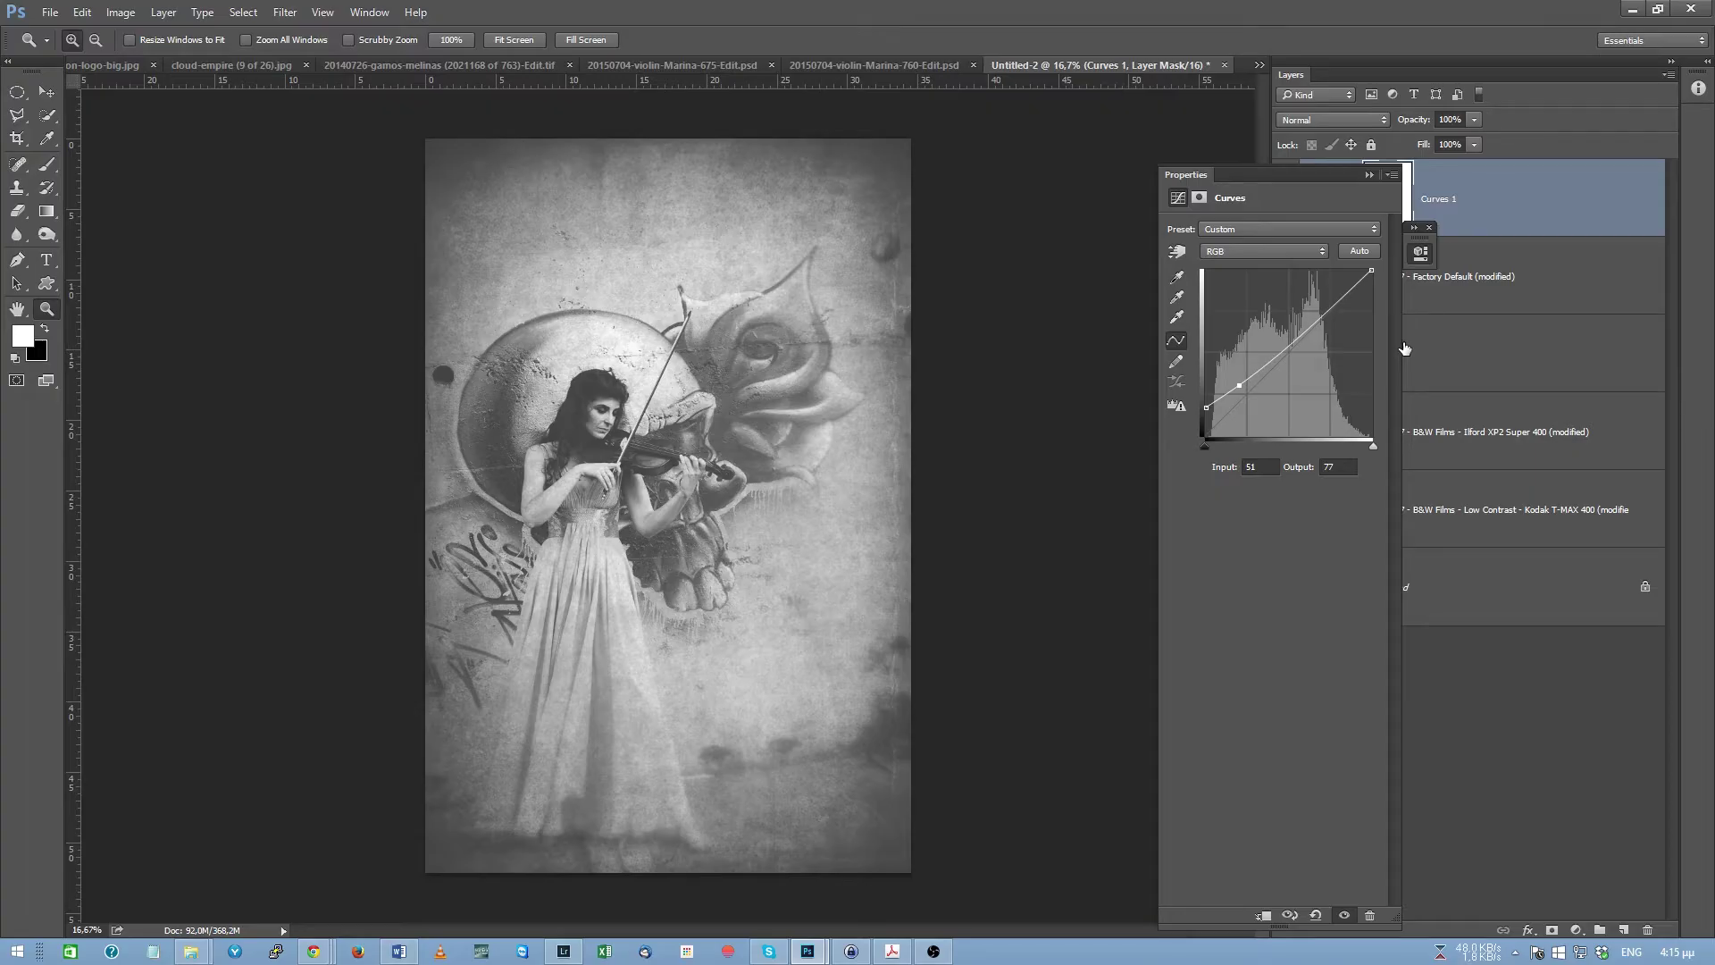
pyautogui.click(1370, 175)
pyautogui.click(1386, 309)
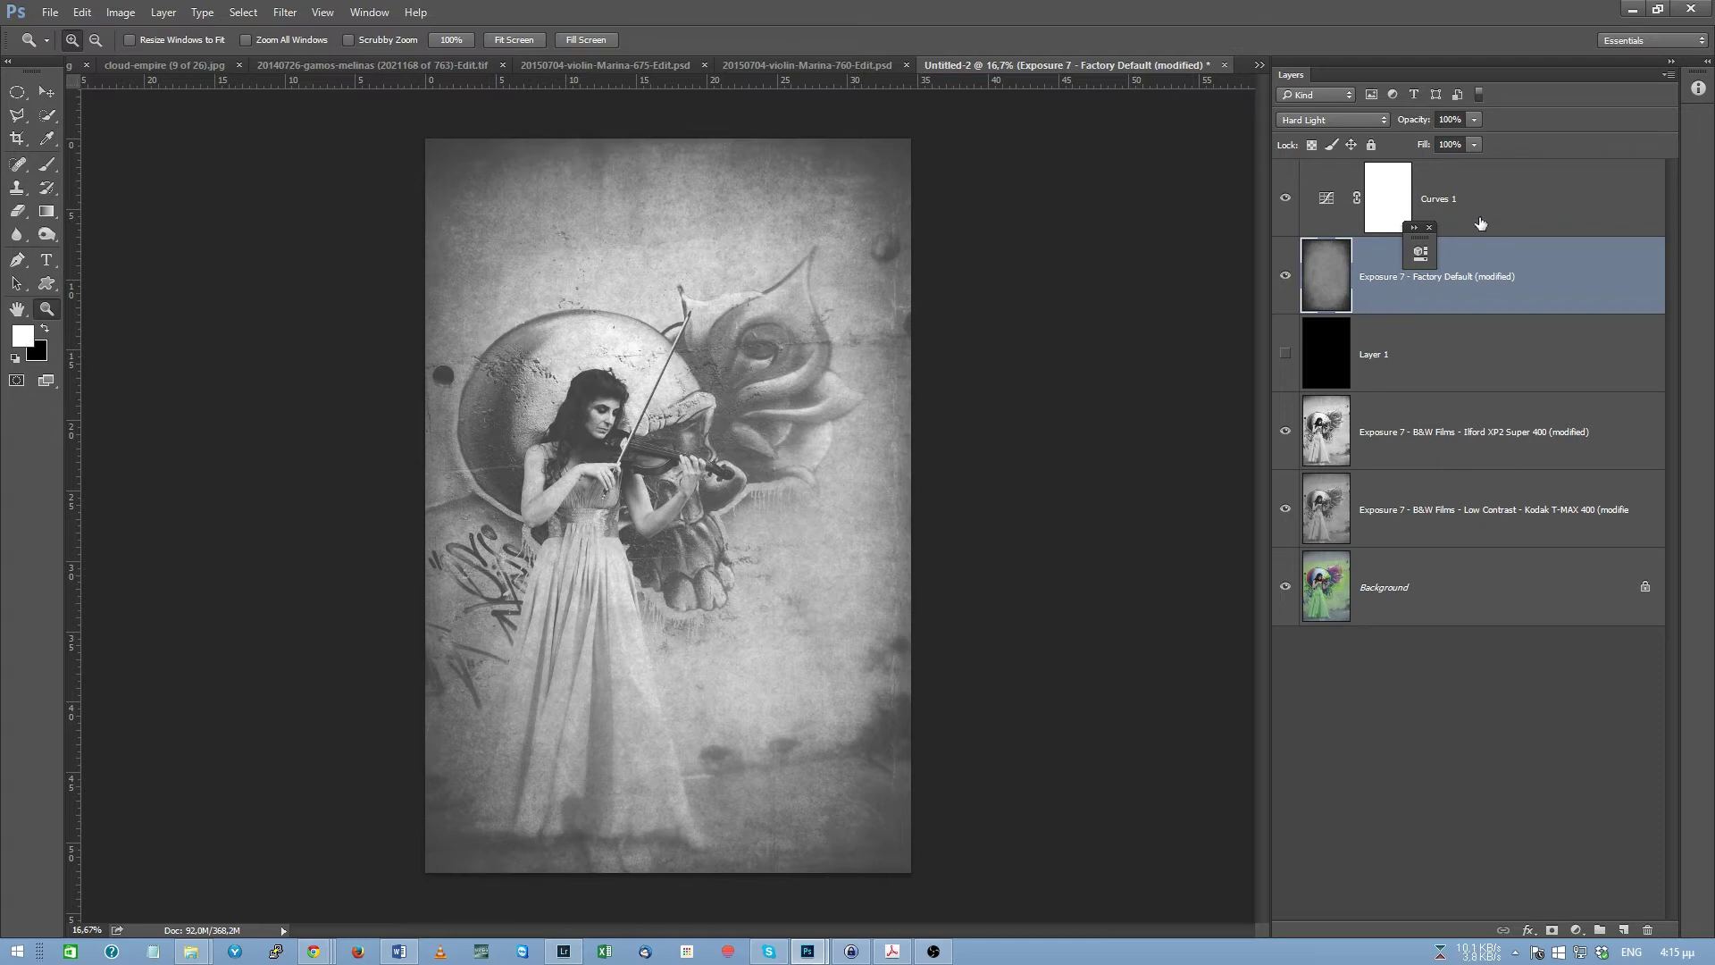
# Make black Layer 1 visible and move it above the grunge texture layer
pyautogui.click(1429, 227)
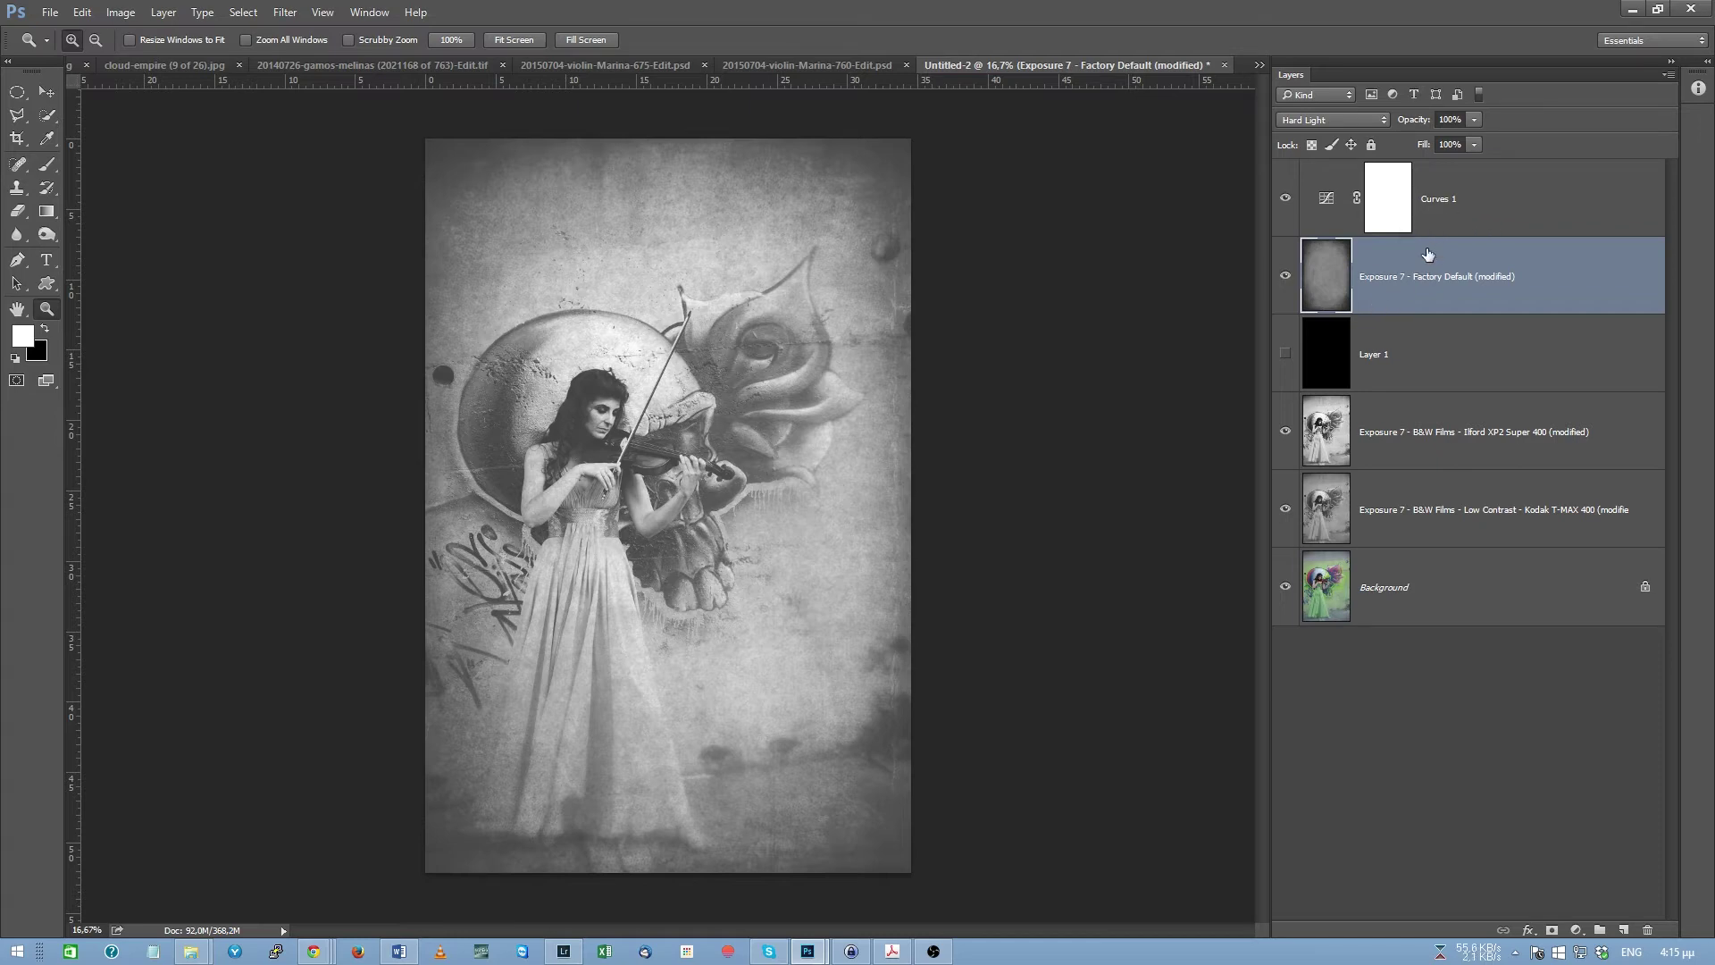
pyautogui.click(1286, 354)
pyautogui.click(1416, 354)
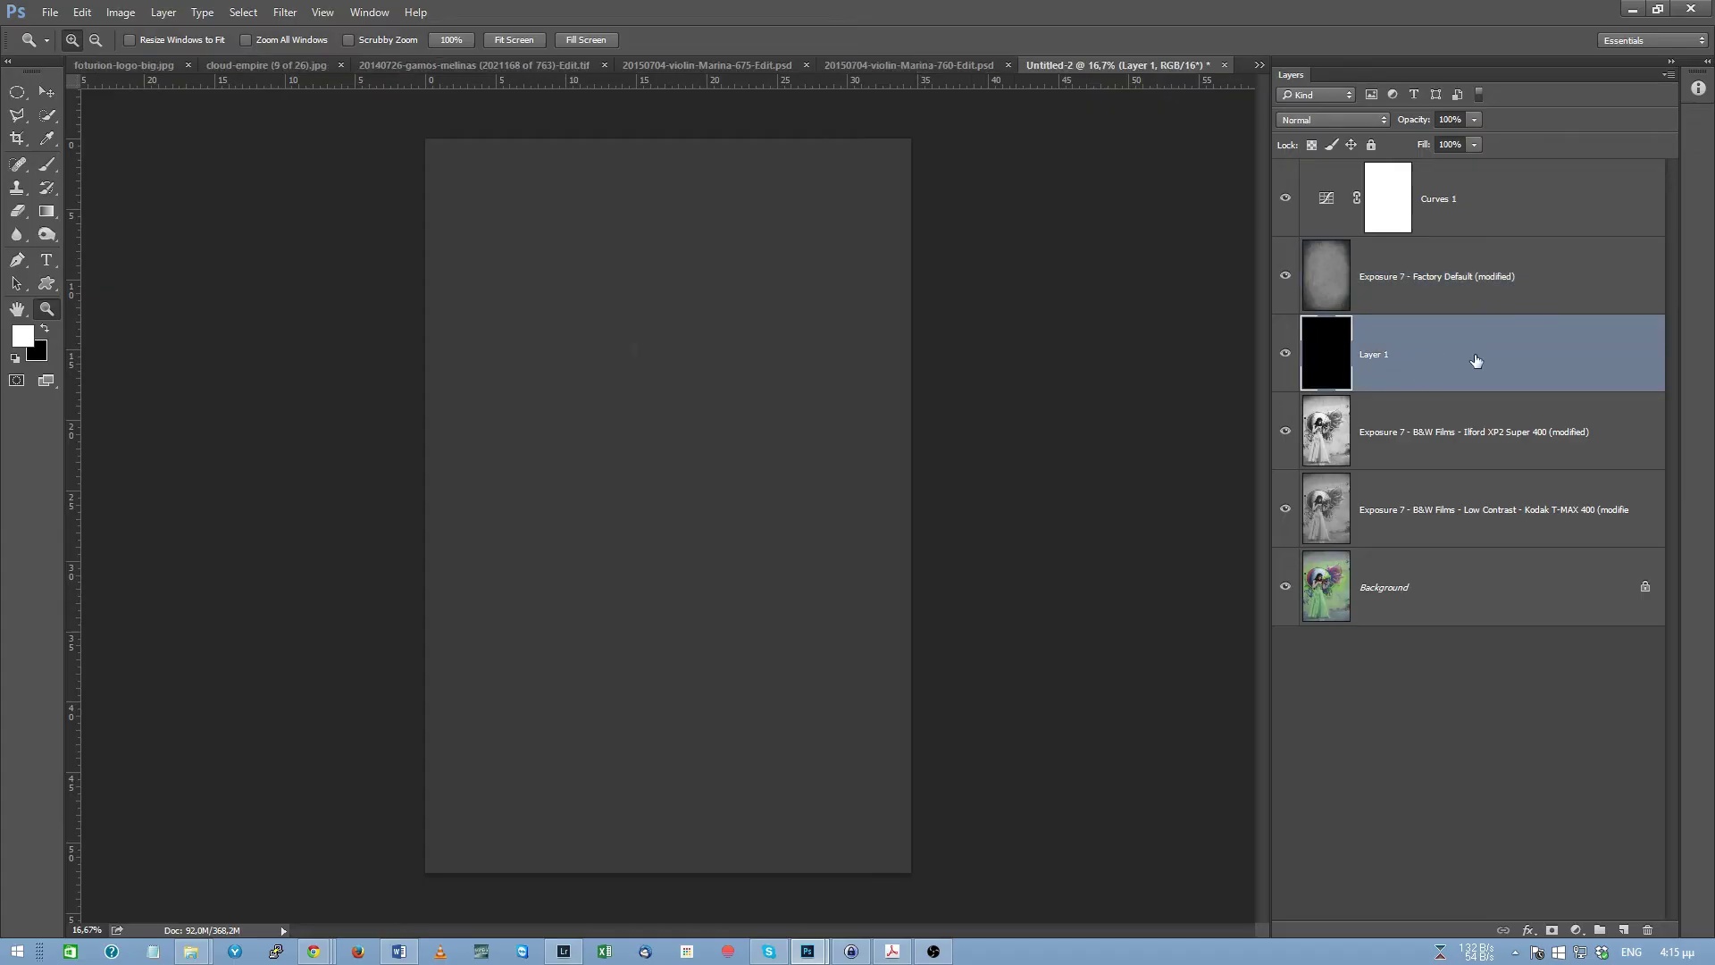
pyautogui.moveTo(1429, 347); pyautogui.dragTo(1443, 230)
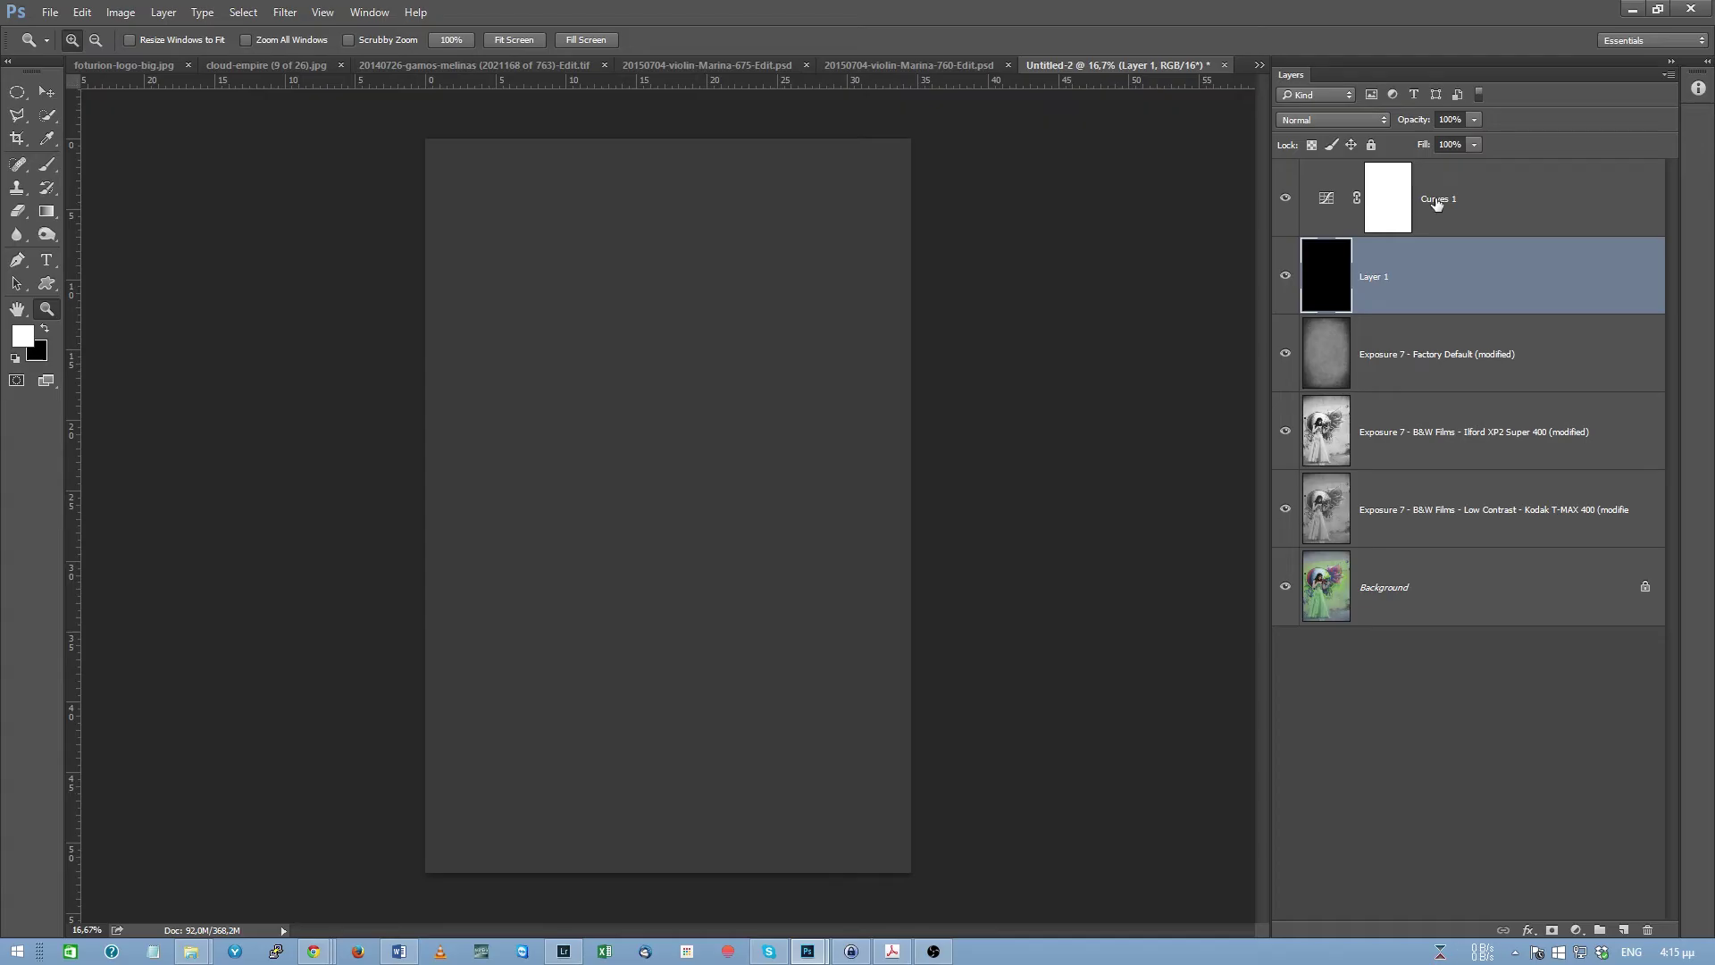
# Rename Curves 1 to 'Faded Effect' and reselect Layer 1
pyautogui.doubleClick(1440, 199)
pyautogui.write('Faded')
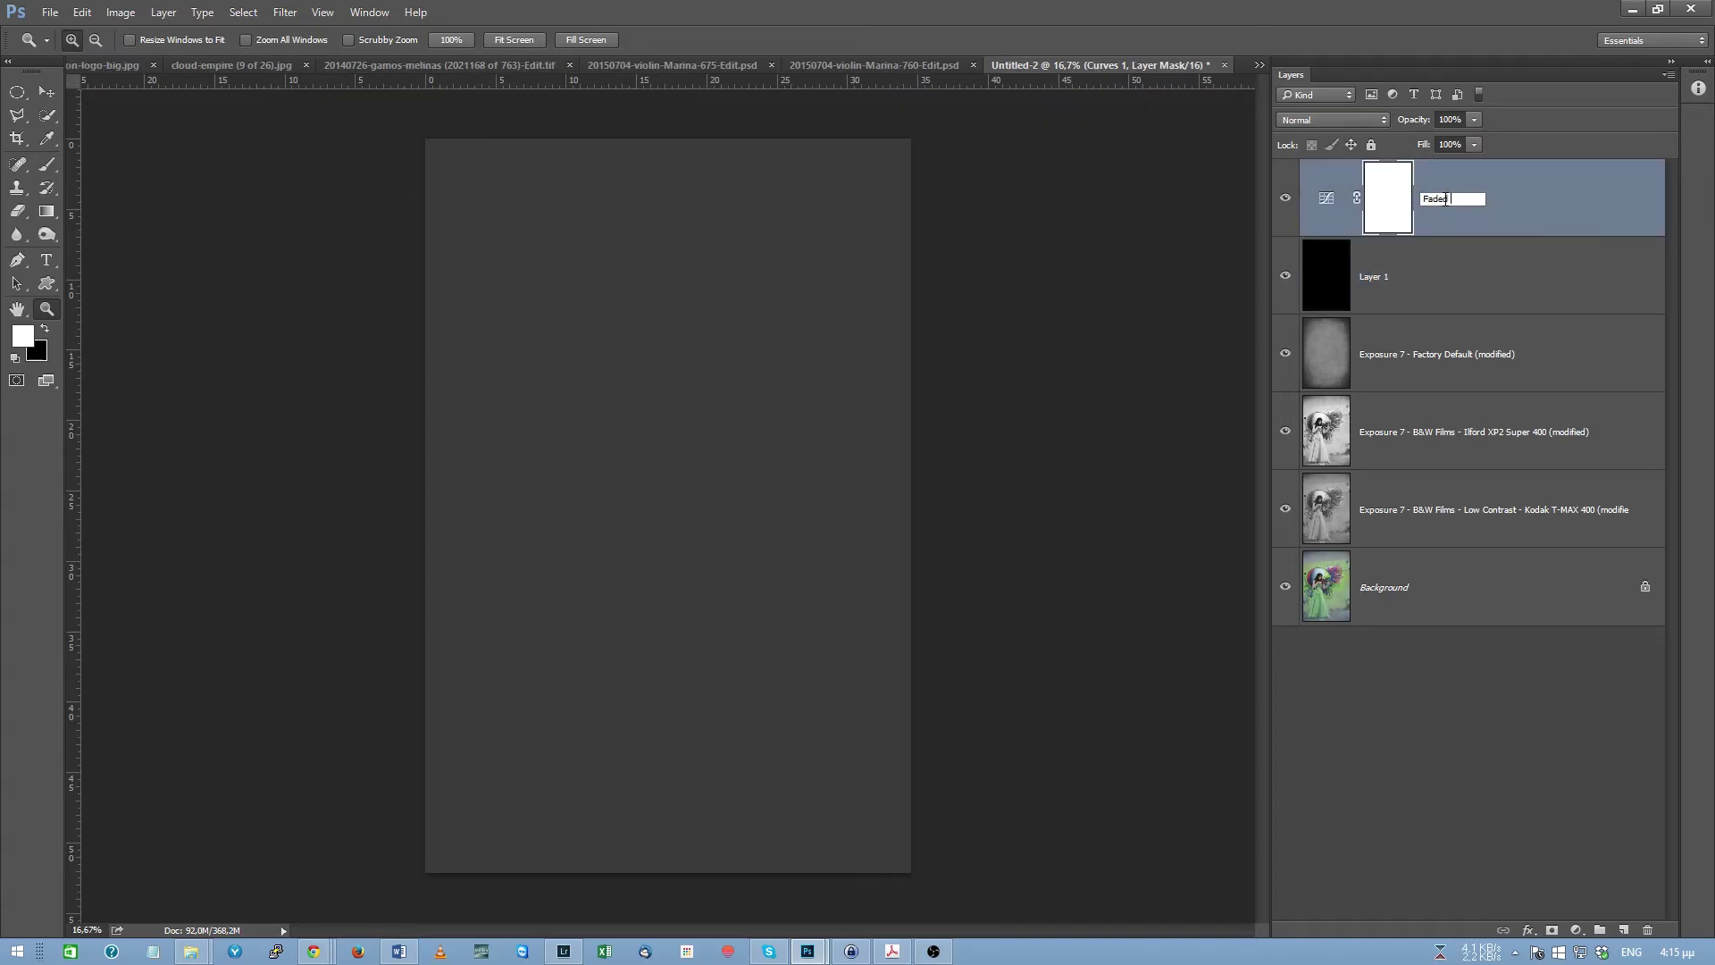
pyautogui.write(' Effect')
pyautogui.press('Return')
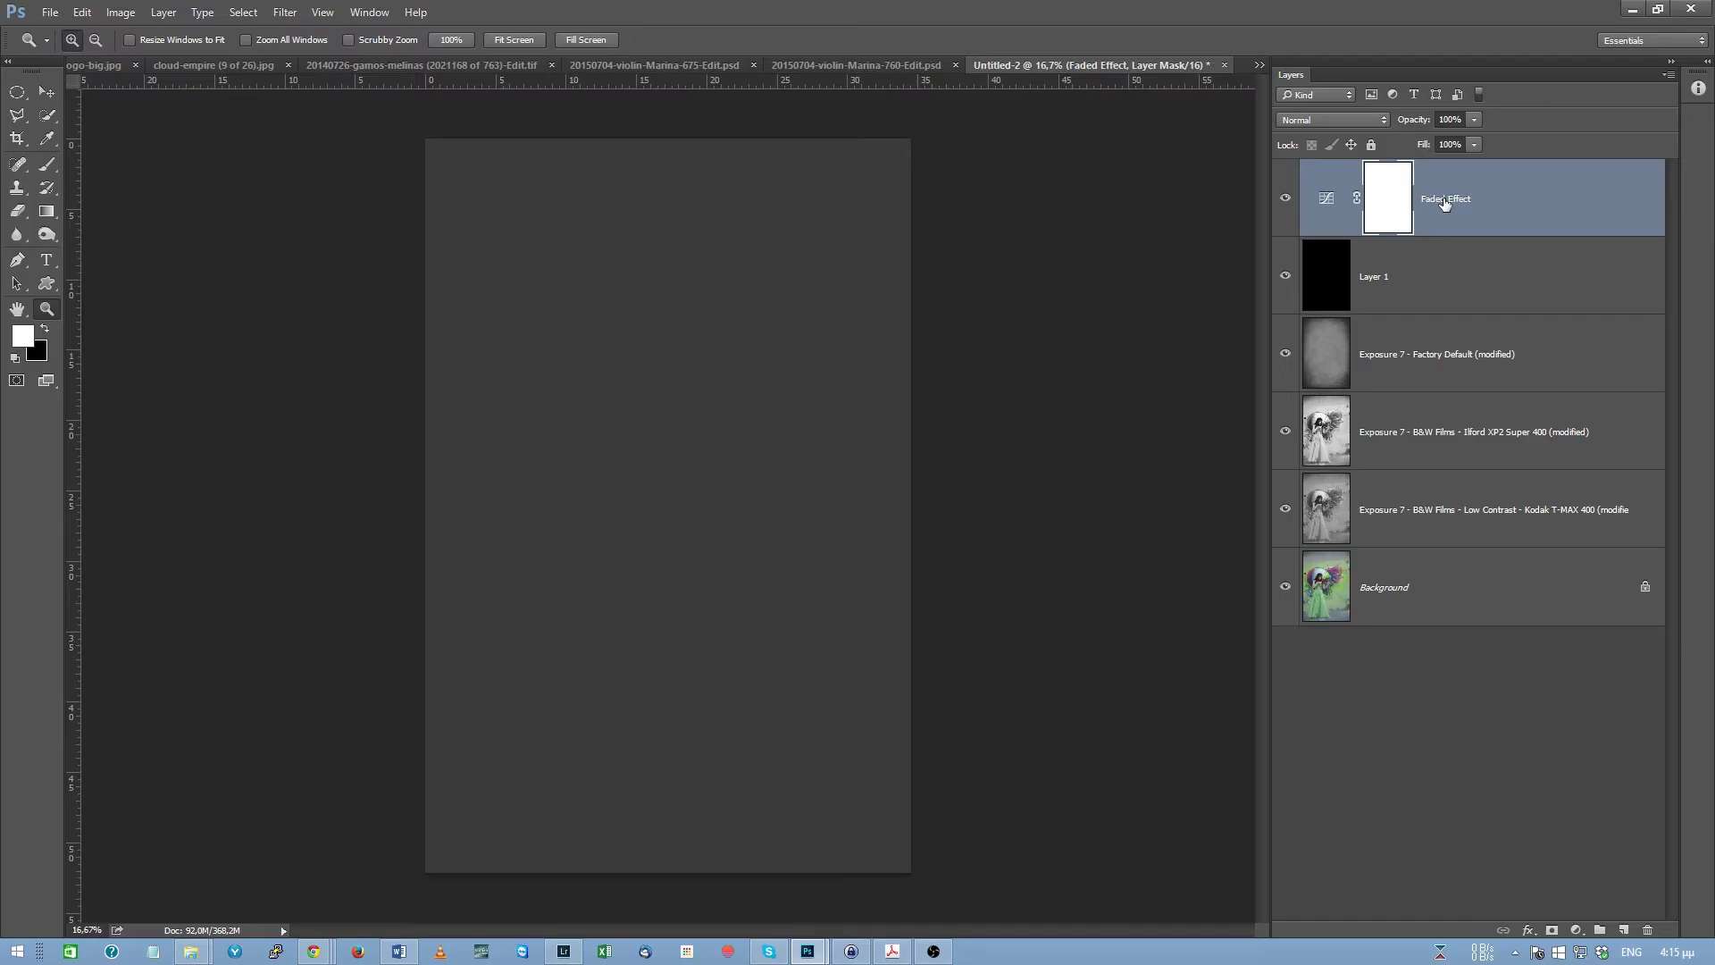
pyautogui.click(1427, 270)
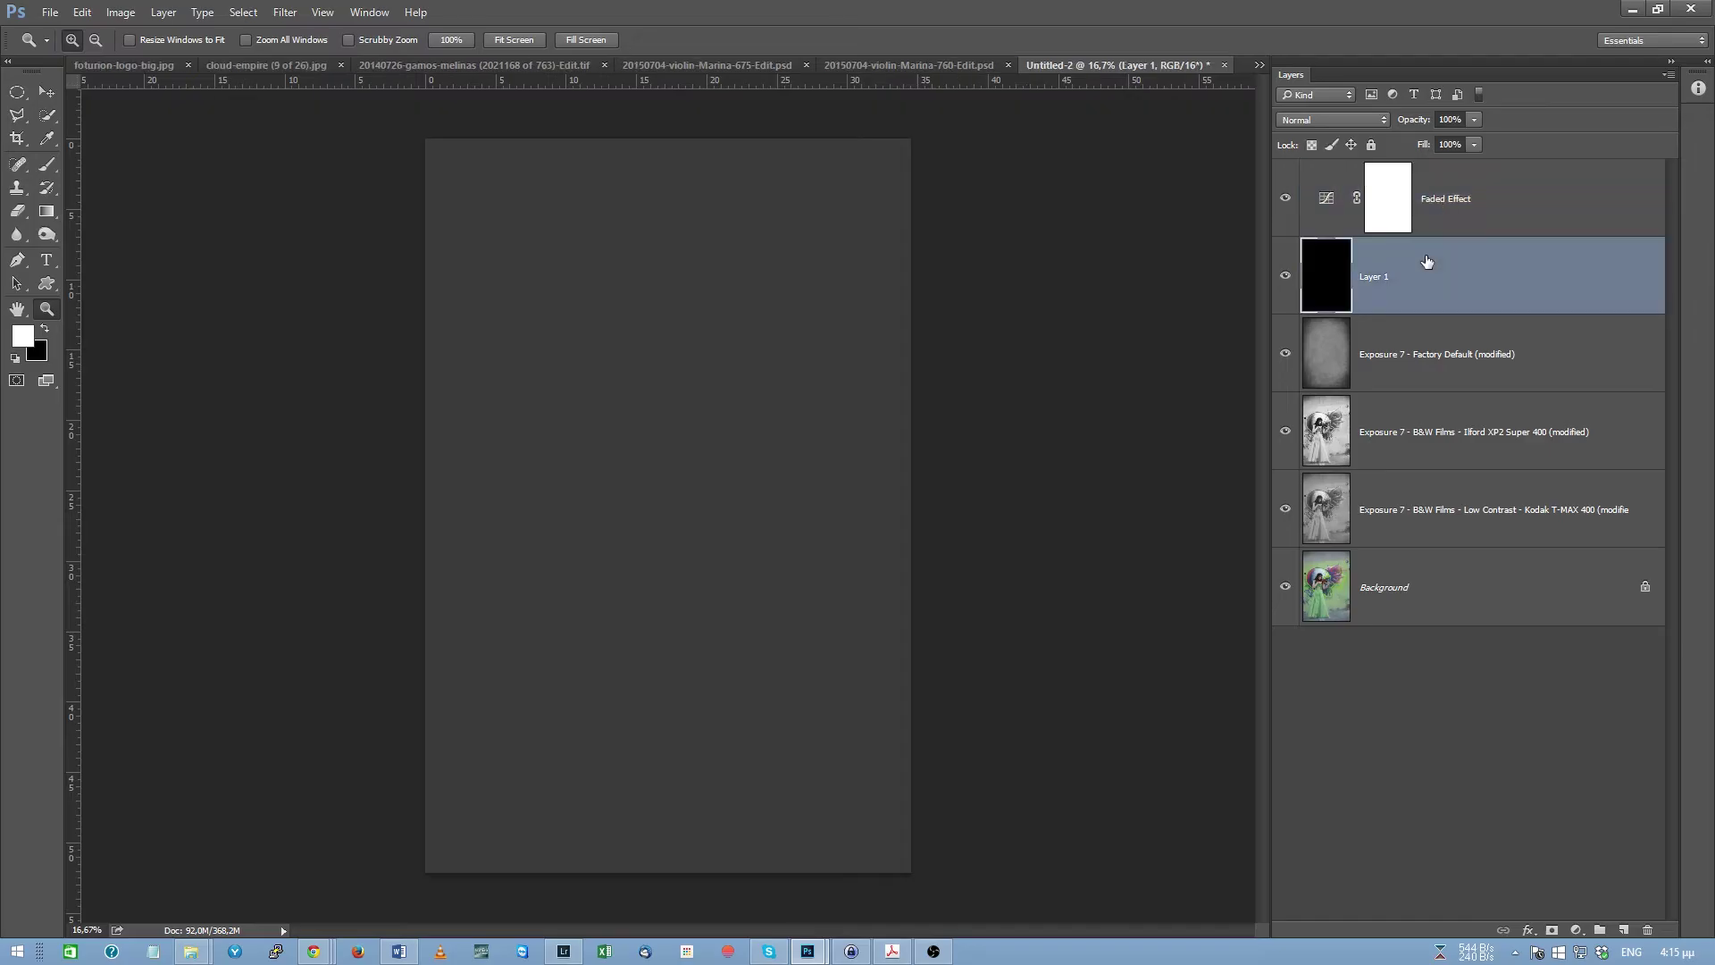
pyautogui.click(286, 13)
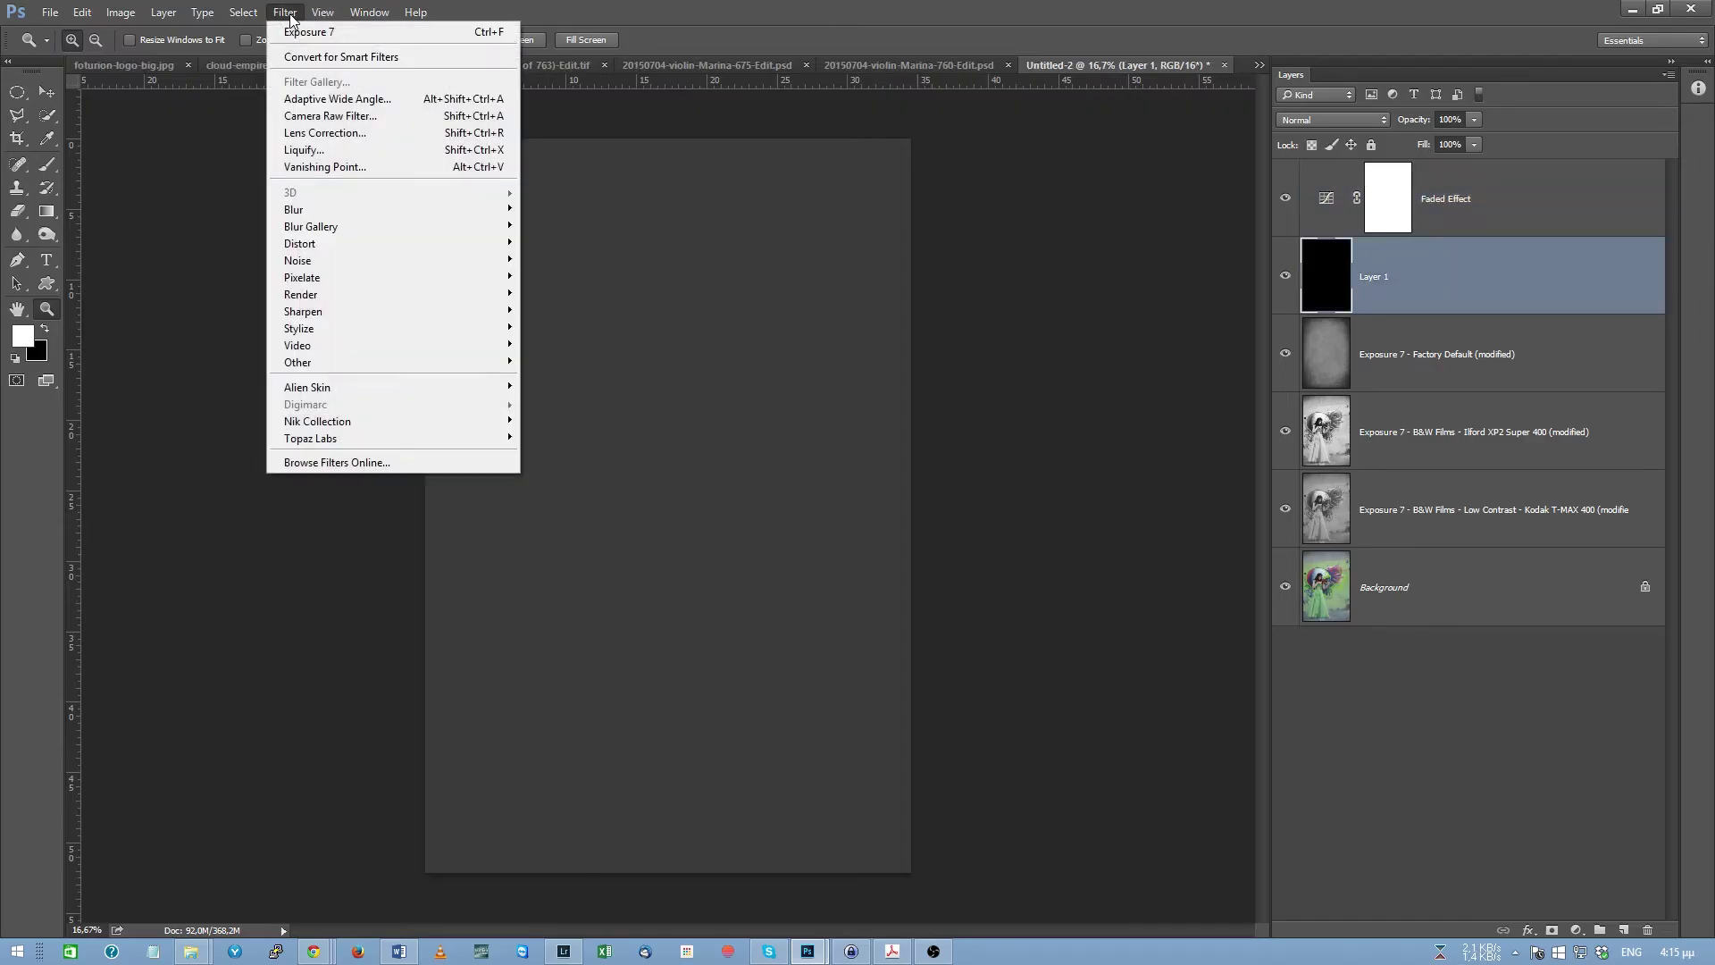
# Launch Exposure 7 on the black layer and pick the Scratches 9 texture
pyautogui.moveTo(335, 385)
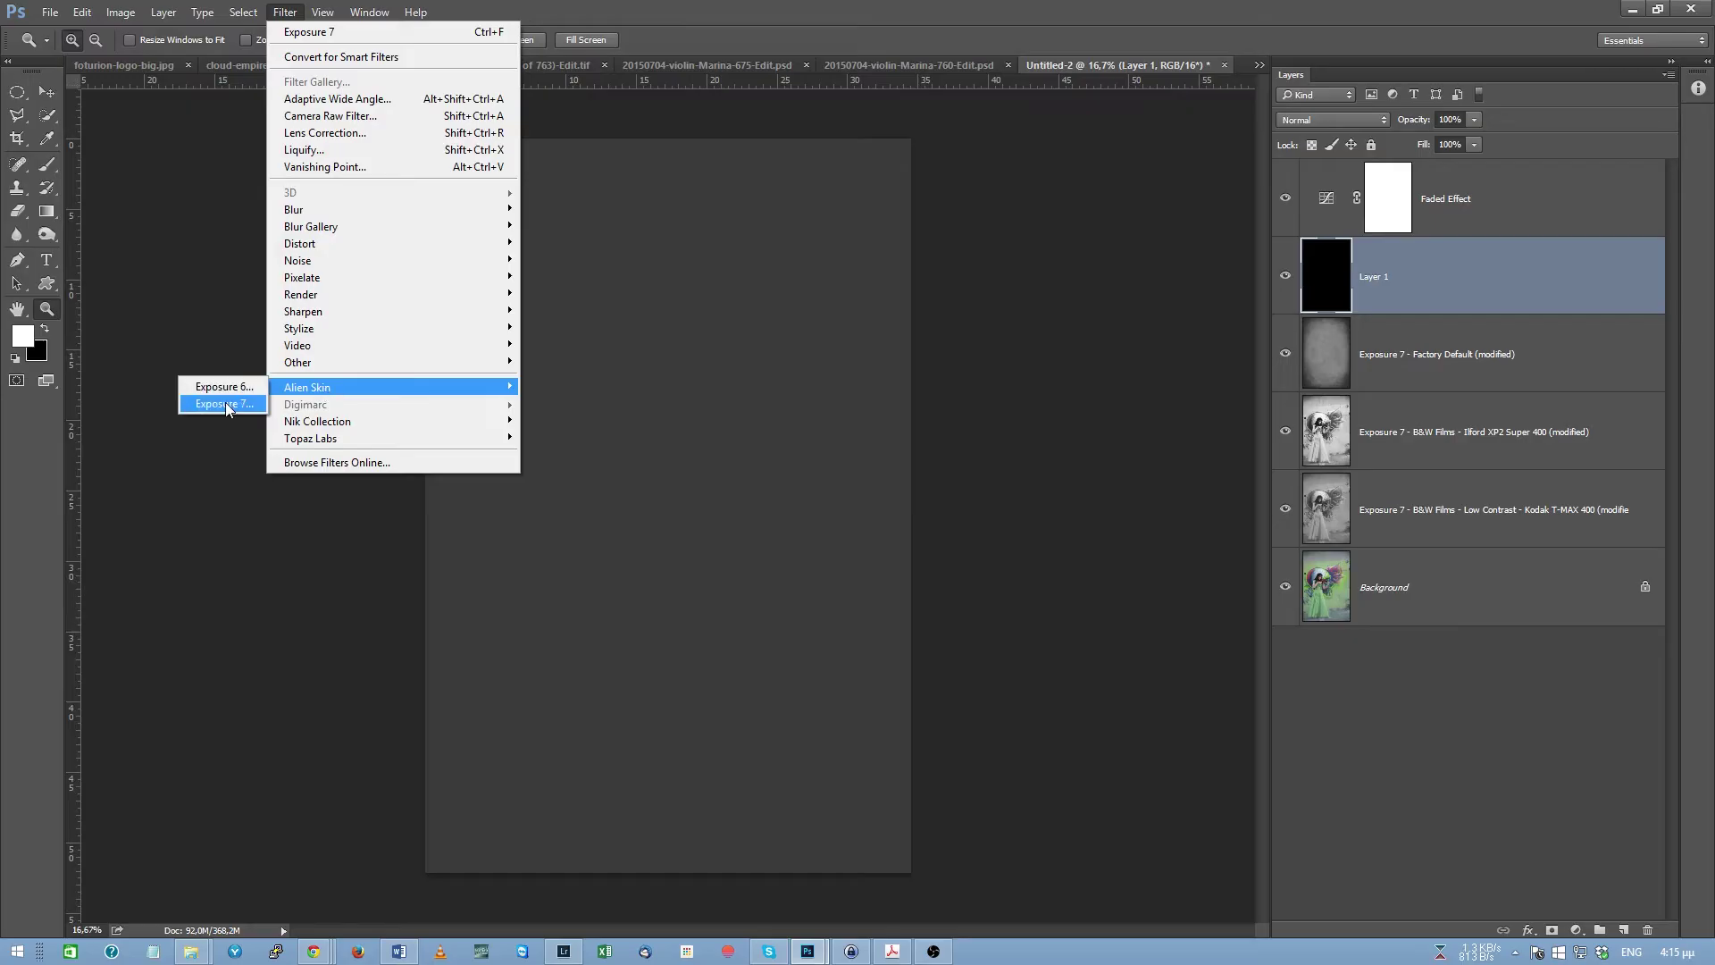
pyautogui.click(224, 404)
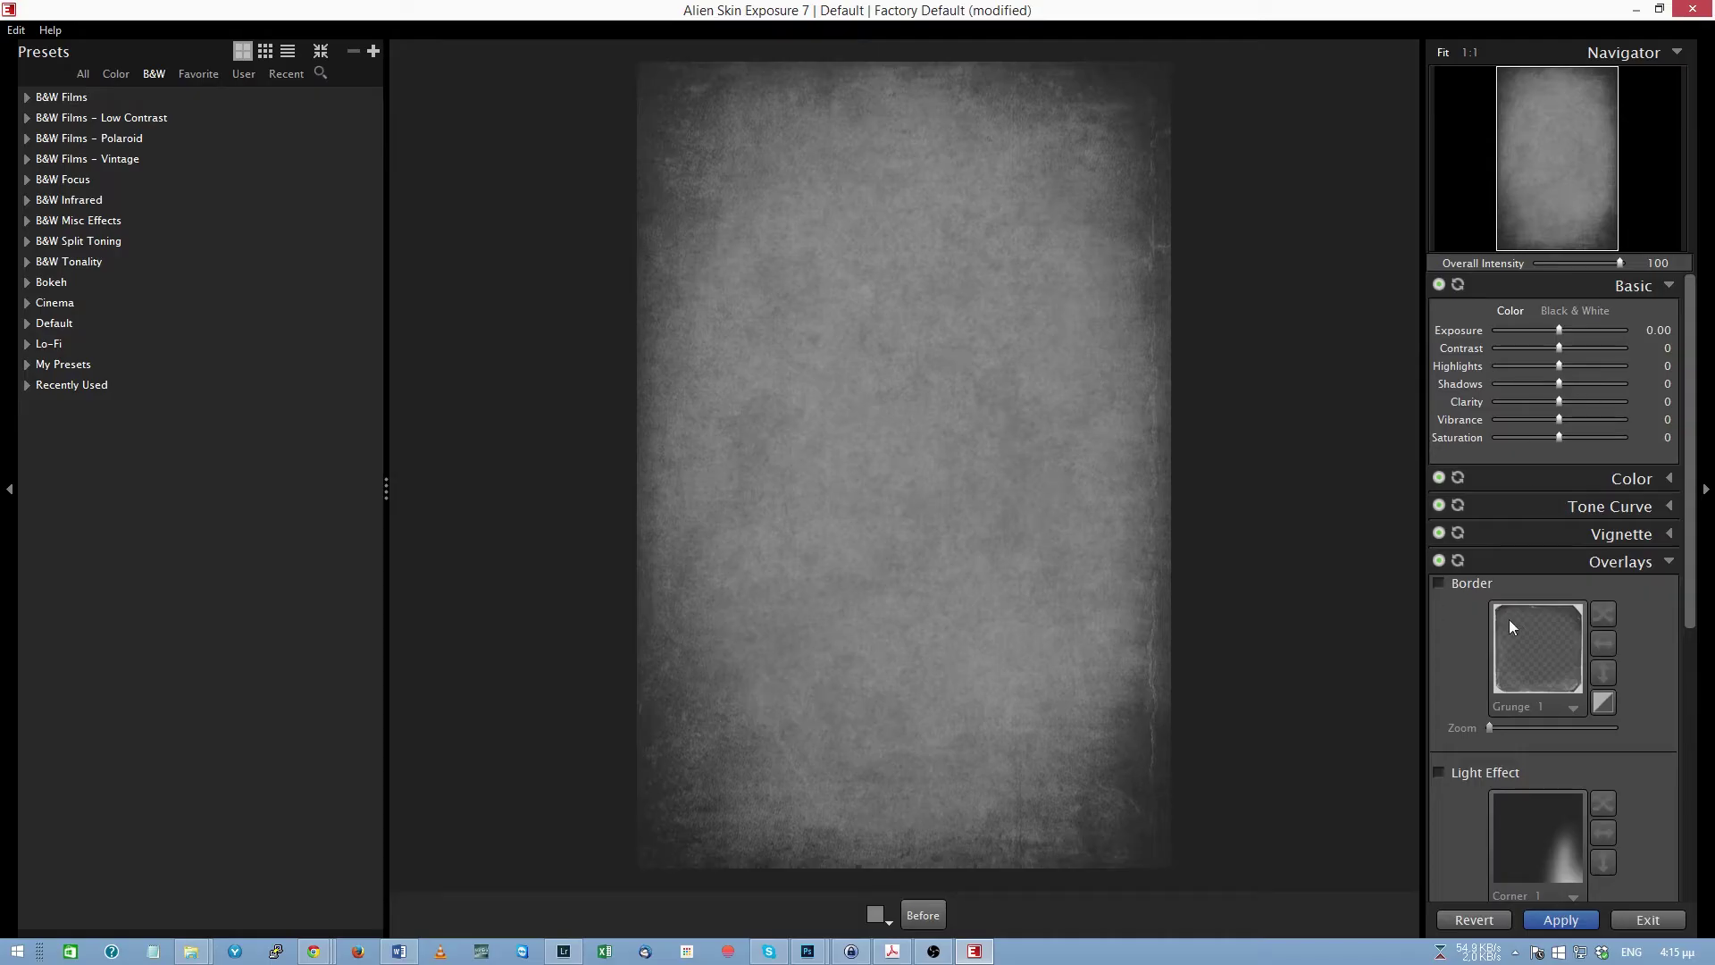
pyautogui.scroll(-4, 1518, 607)
pyautogui.scroll(-3, 1563, 736)
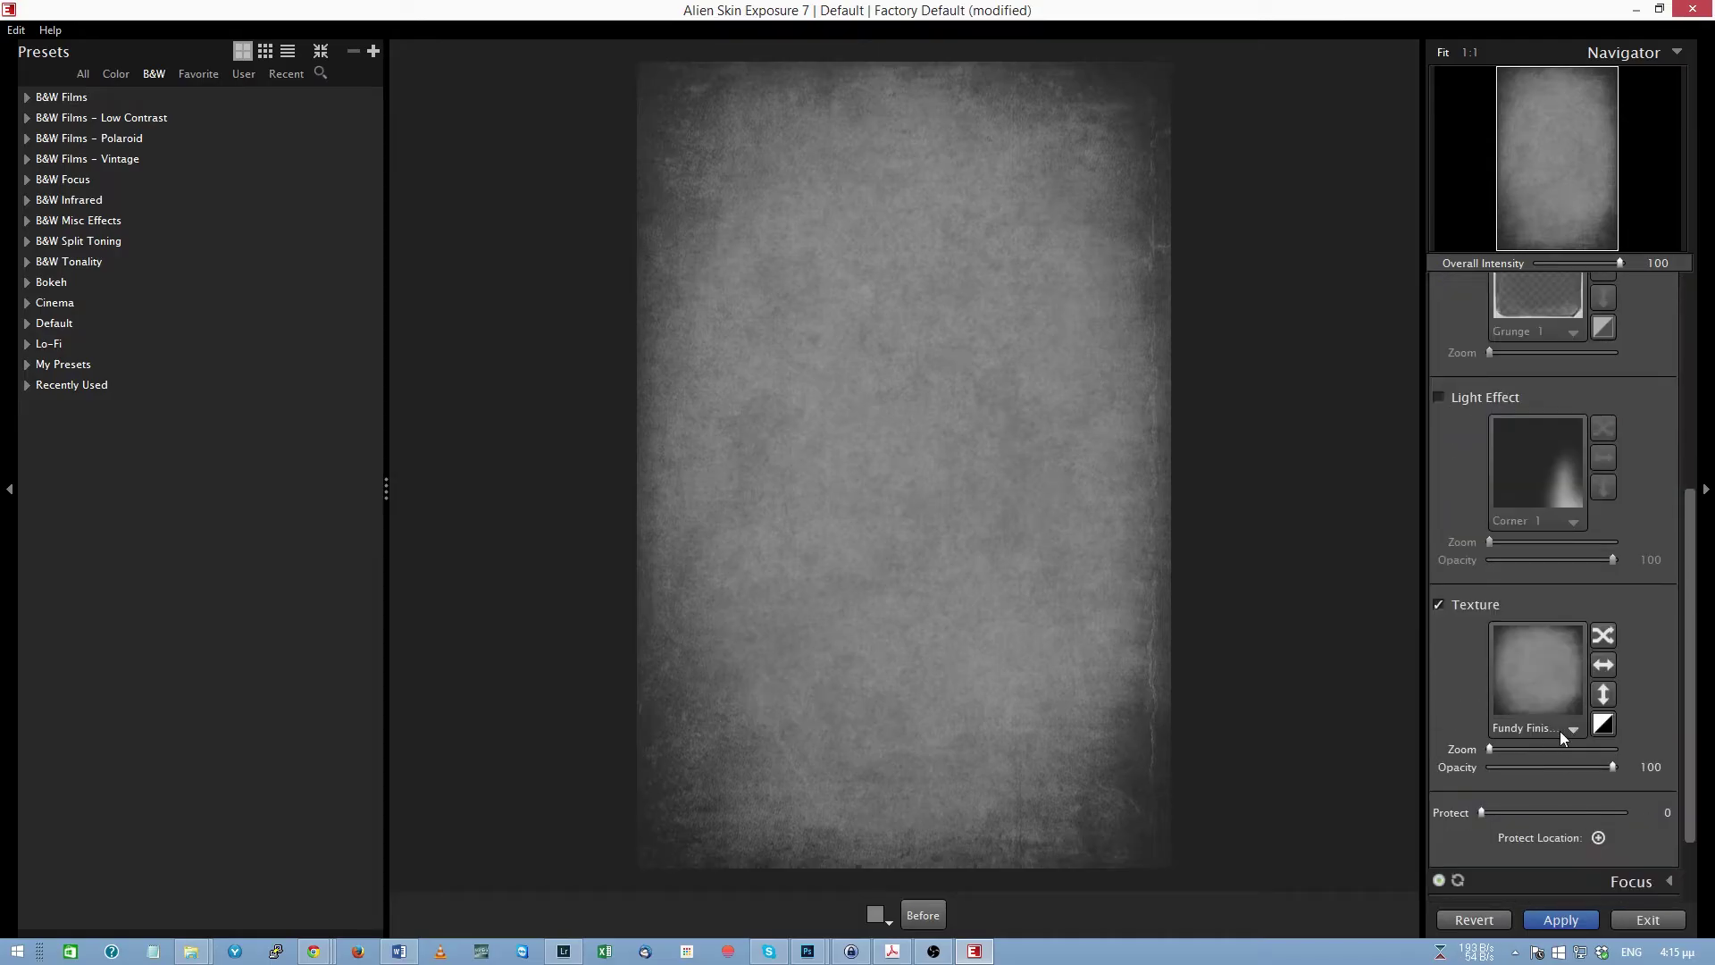
pyautogui.click(1570, 729)
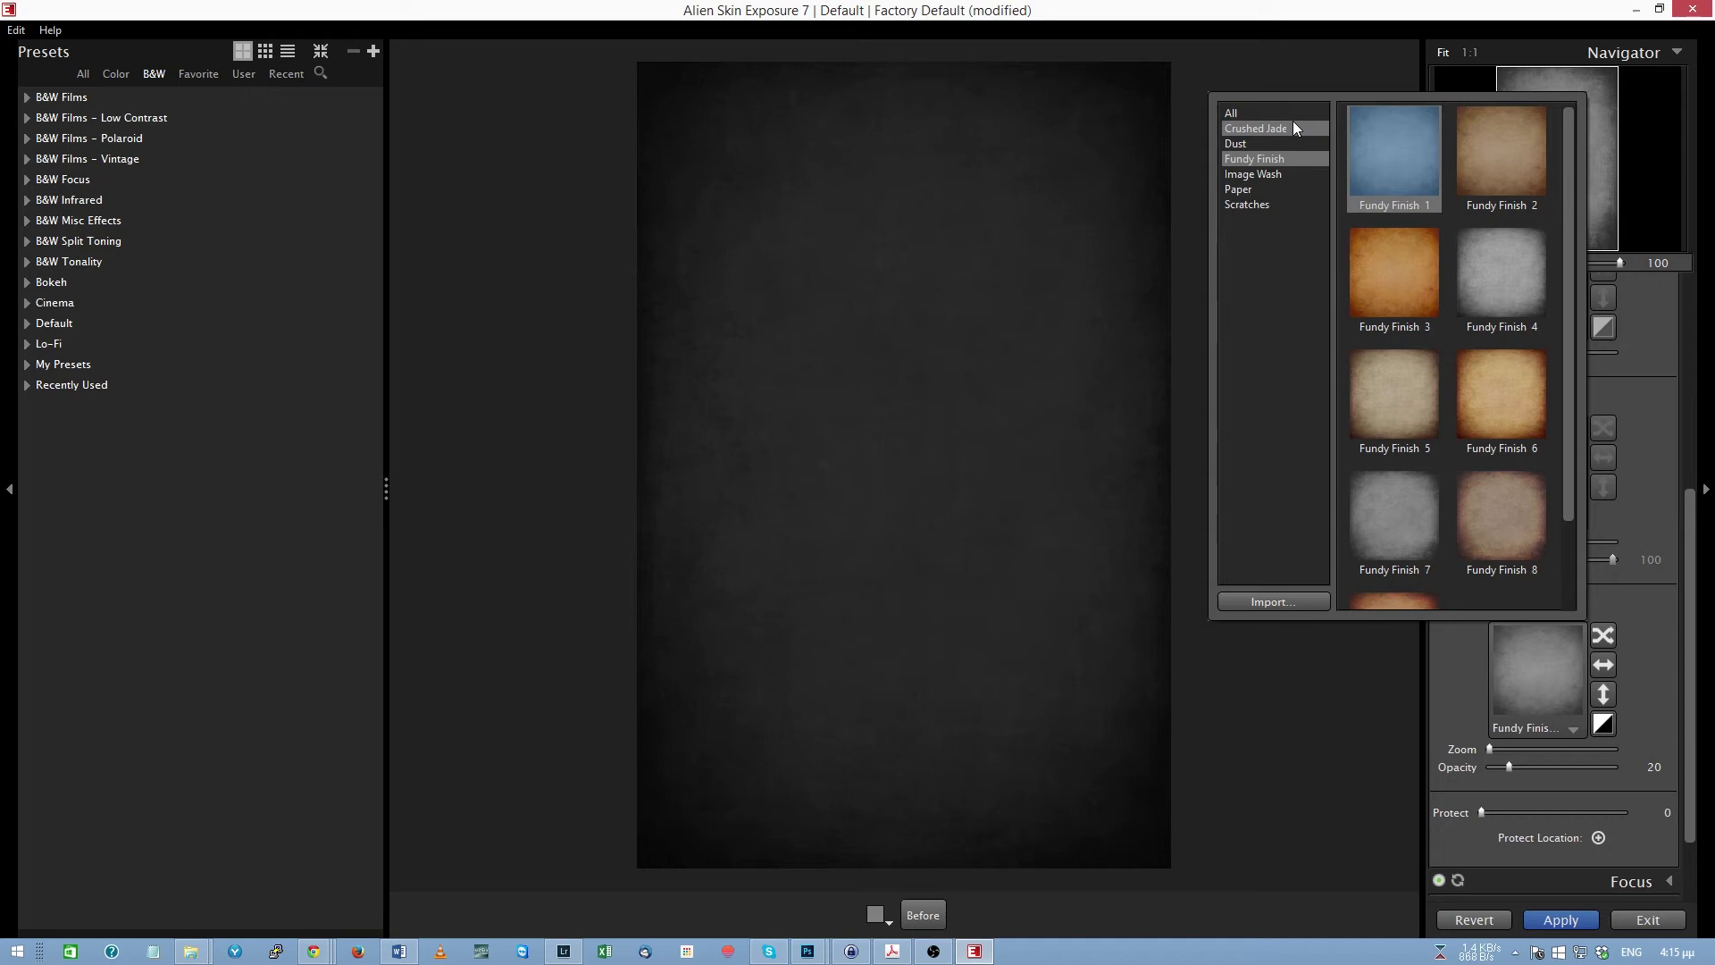
pyautogui.click(1257, 205)
pyautogui.scroll(-1, 1429, 375)
pyautogui.click(1435, 375)
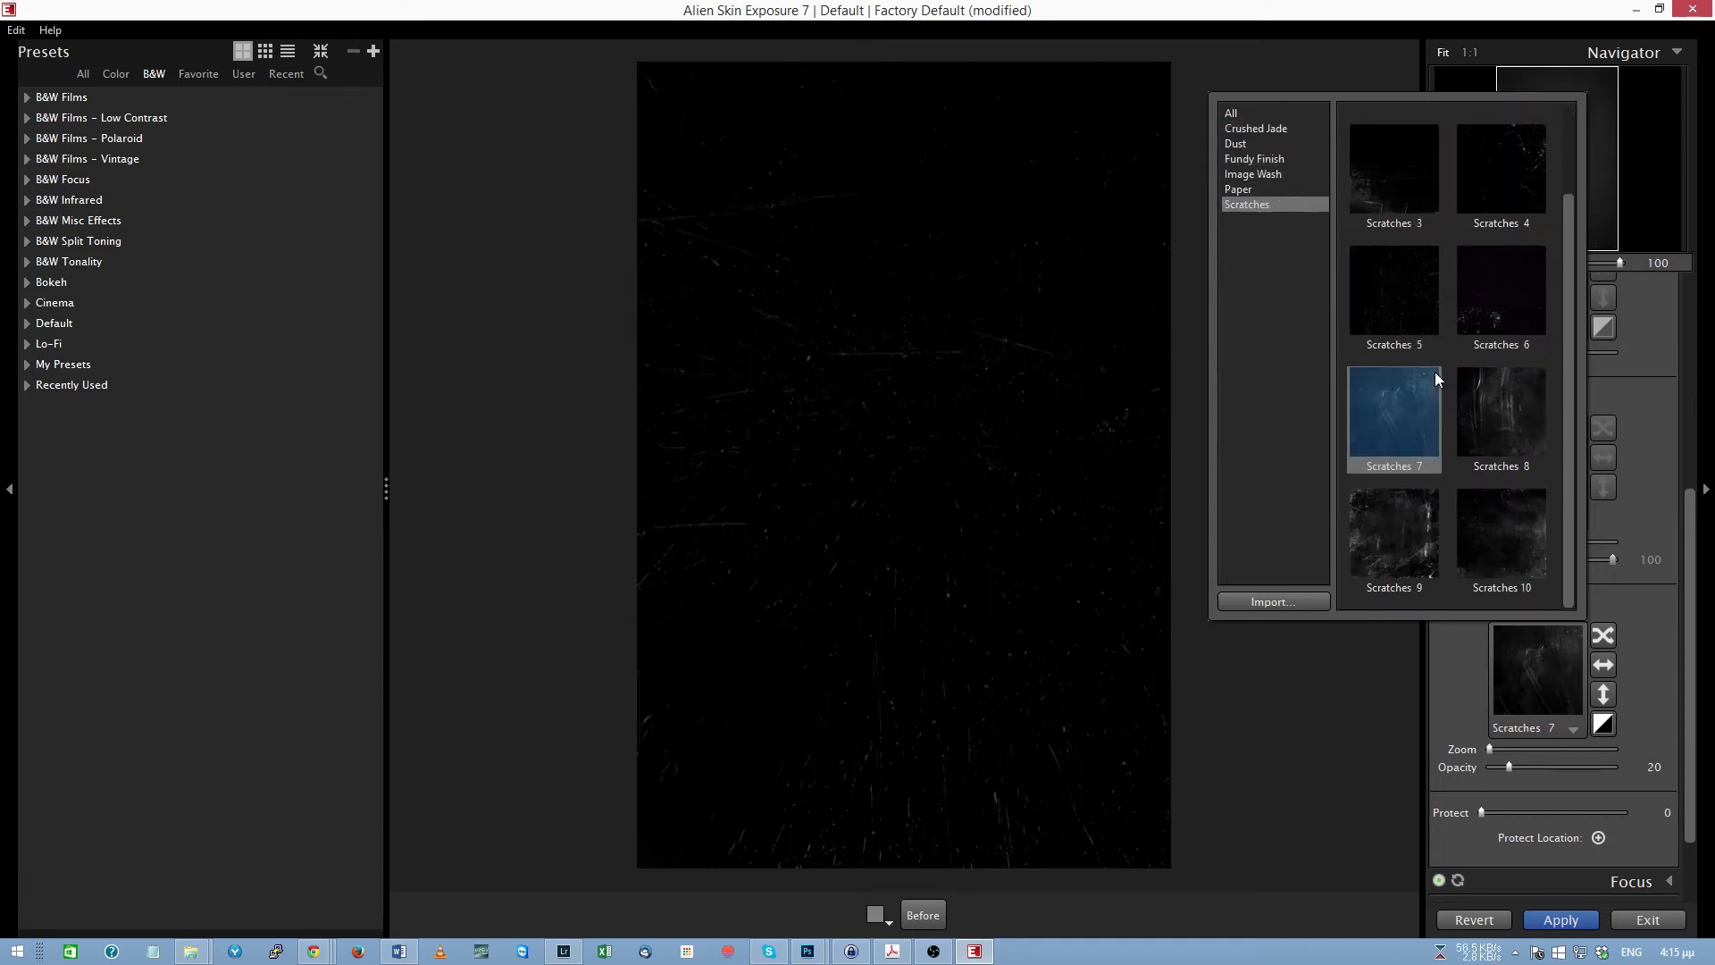
pyautogui.click(1406, 524)
pyautogui.click(1407, 524)
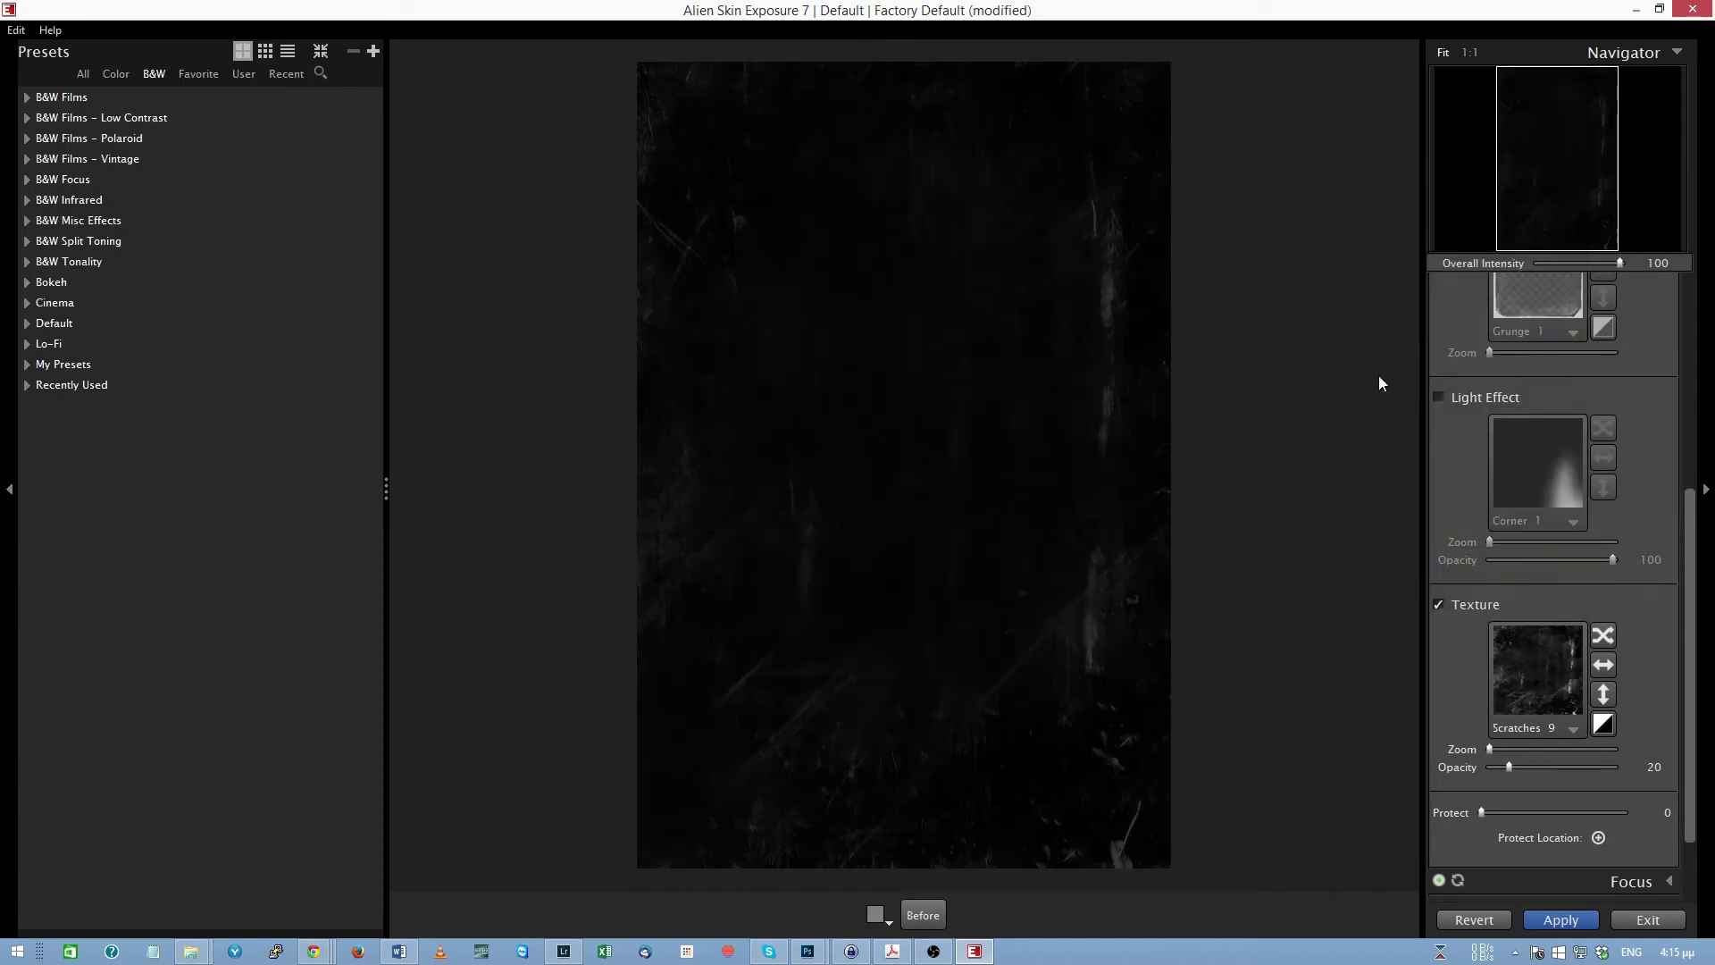
# Set the texture Opacity to 100 with Protect at 0, and apply it
pyautogui.moveTo(1506, 765); pyautogui.dragTo(1674, 769)
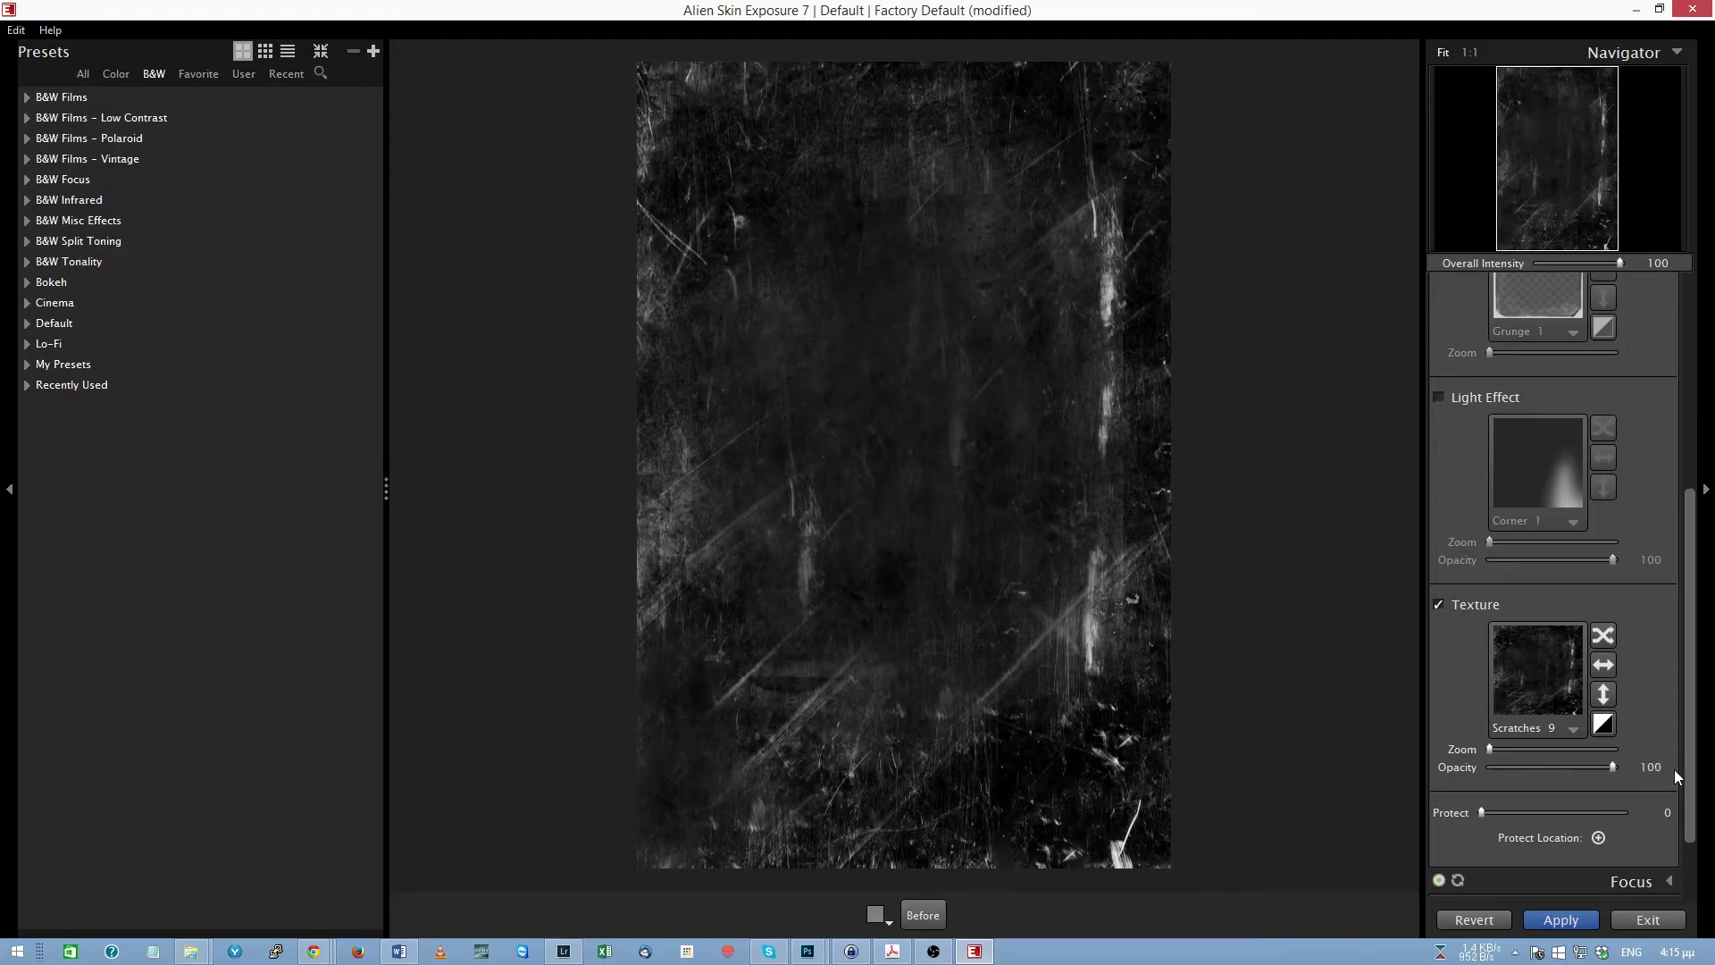
pyautogui.moveTo(1482, 811); pyautogui.dragTo(1426, 817)
pyautogui.click(1560, 919)
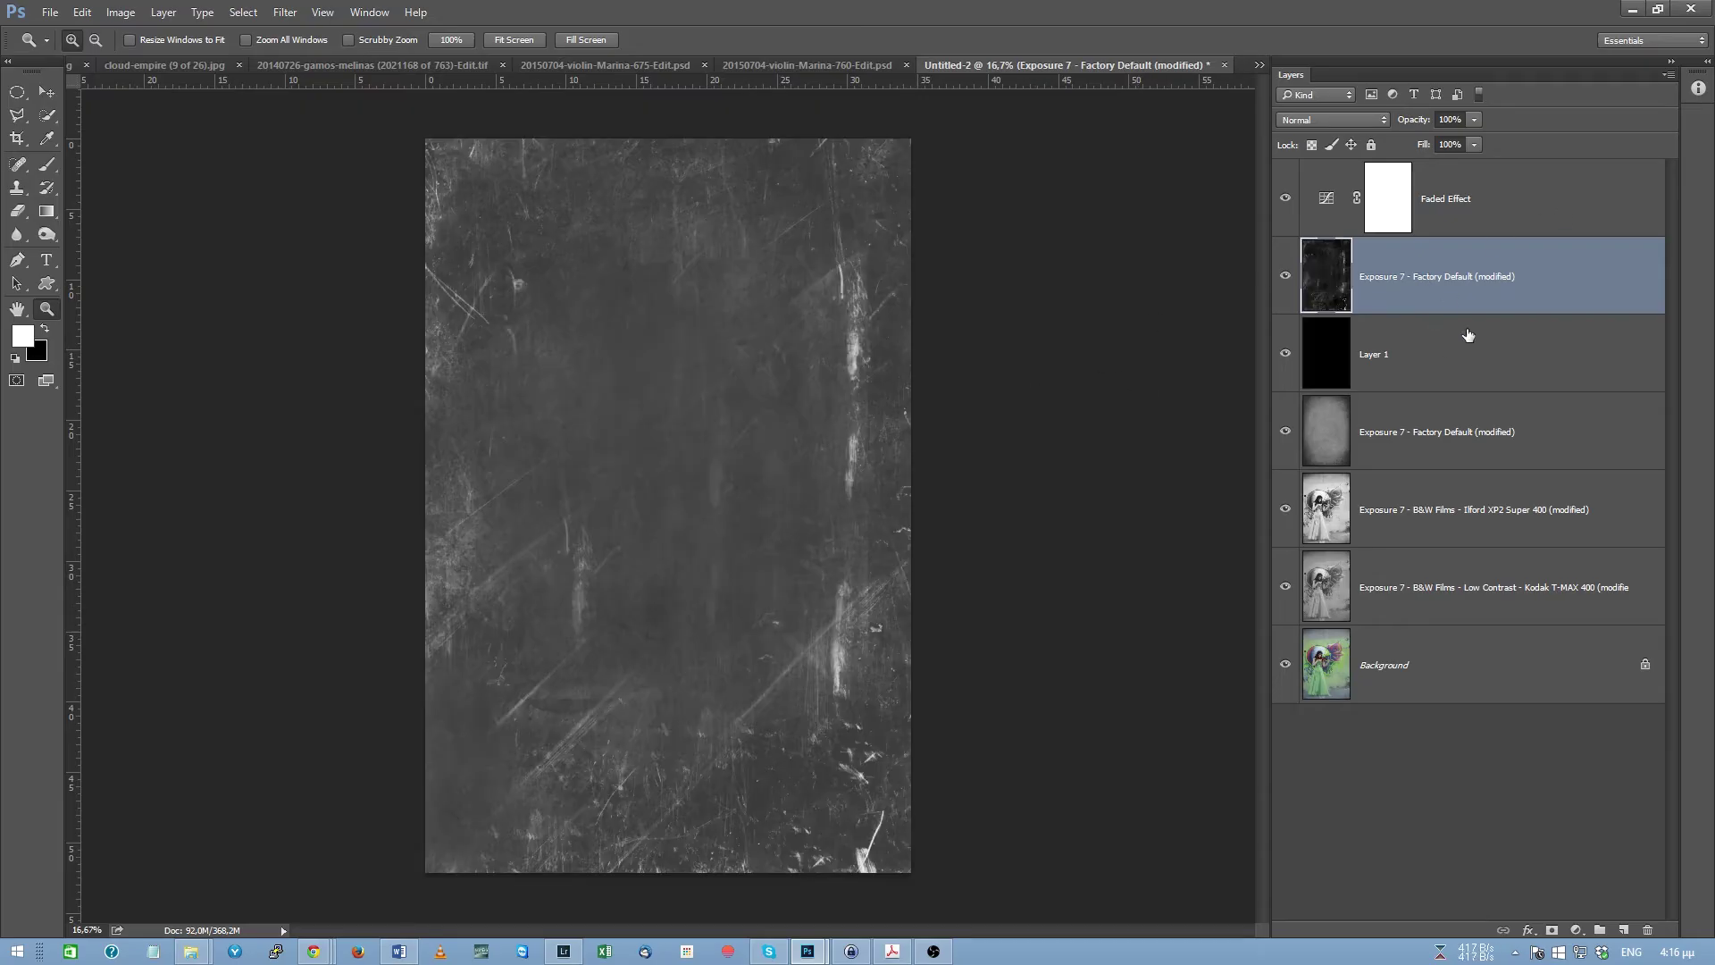
# Hide black Layer 1 and set the scratches texture layer to Screen blend mode
pyautogui.click(1286, 354)
pyautogui.click(1457, 345)
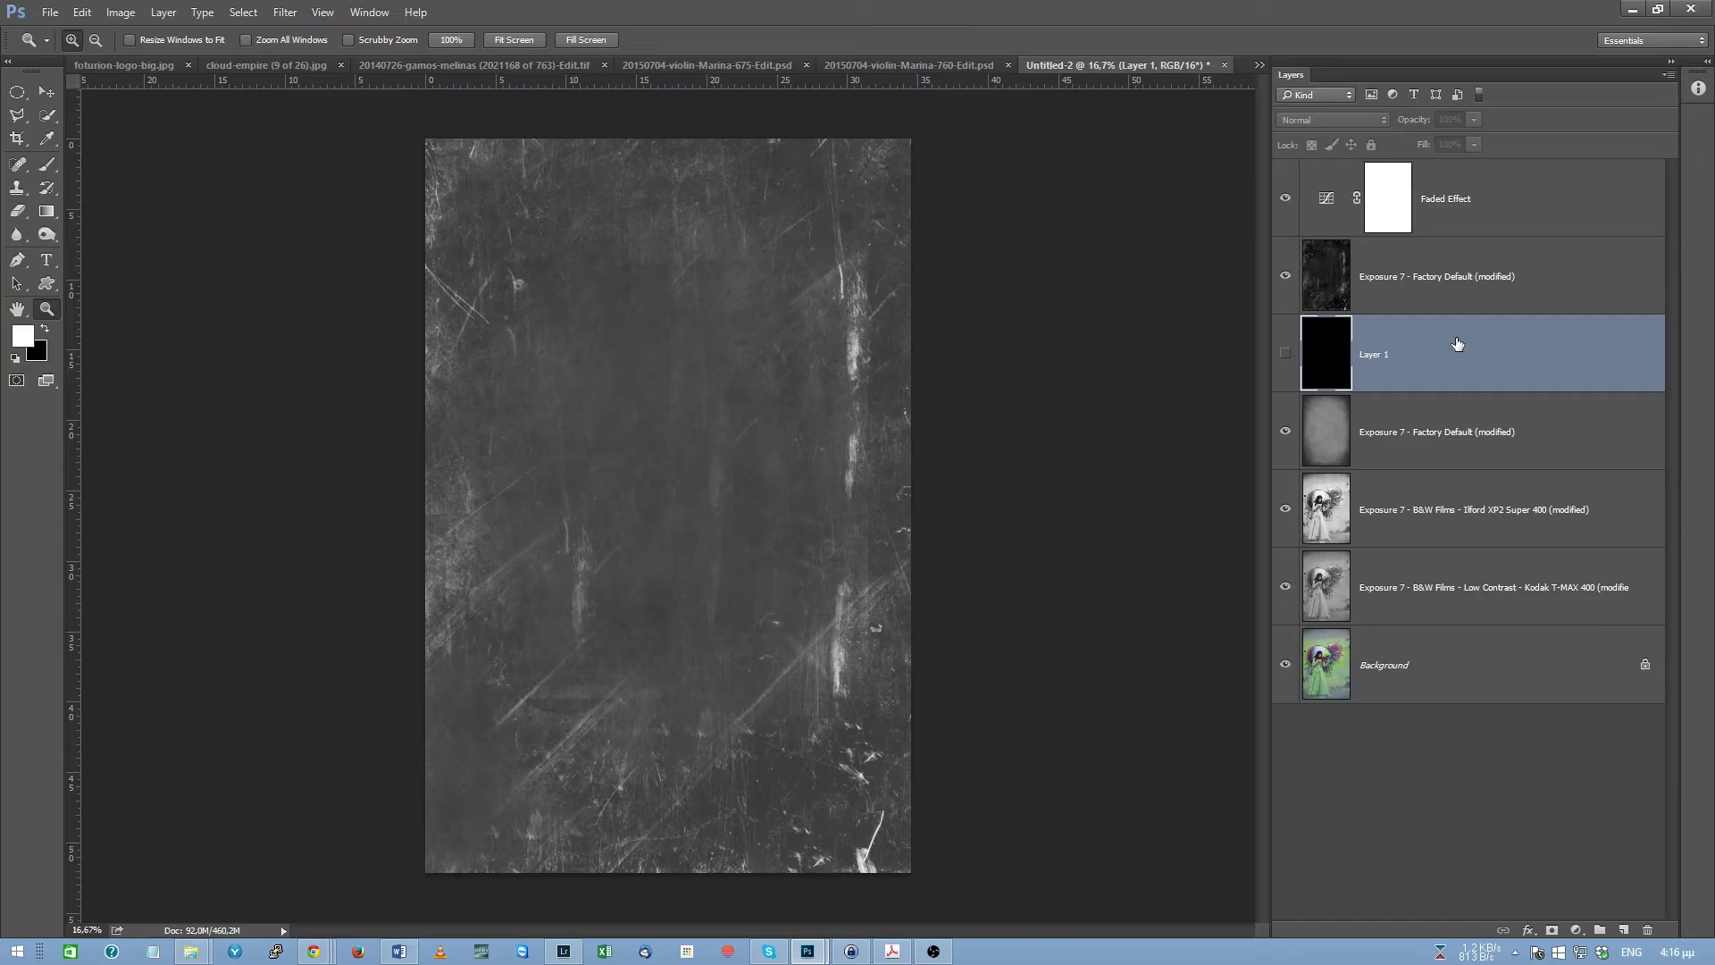
pyautogui.click(1447, 296)
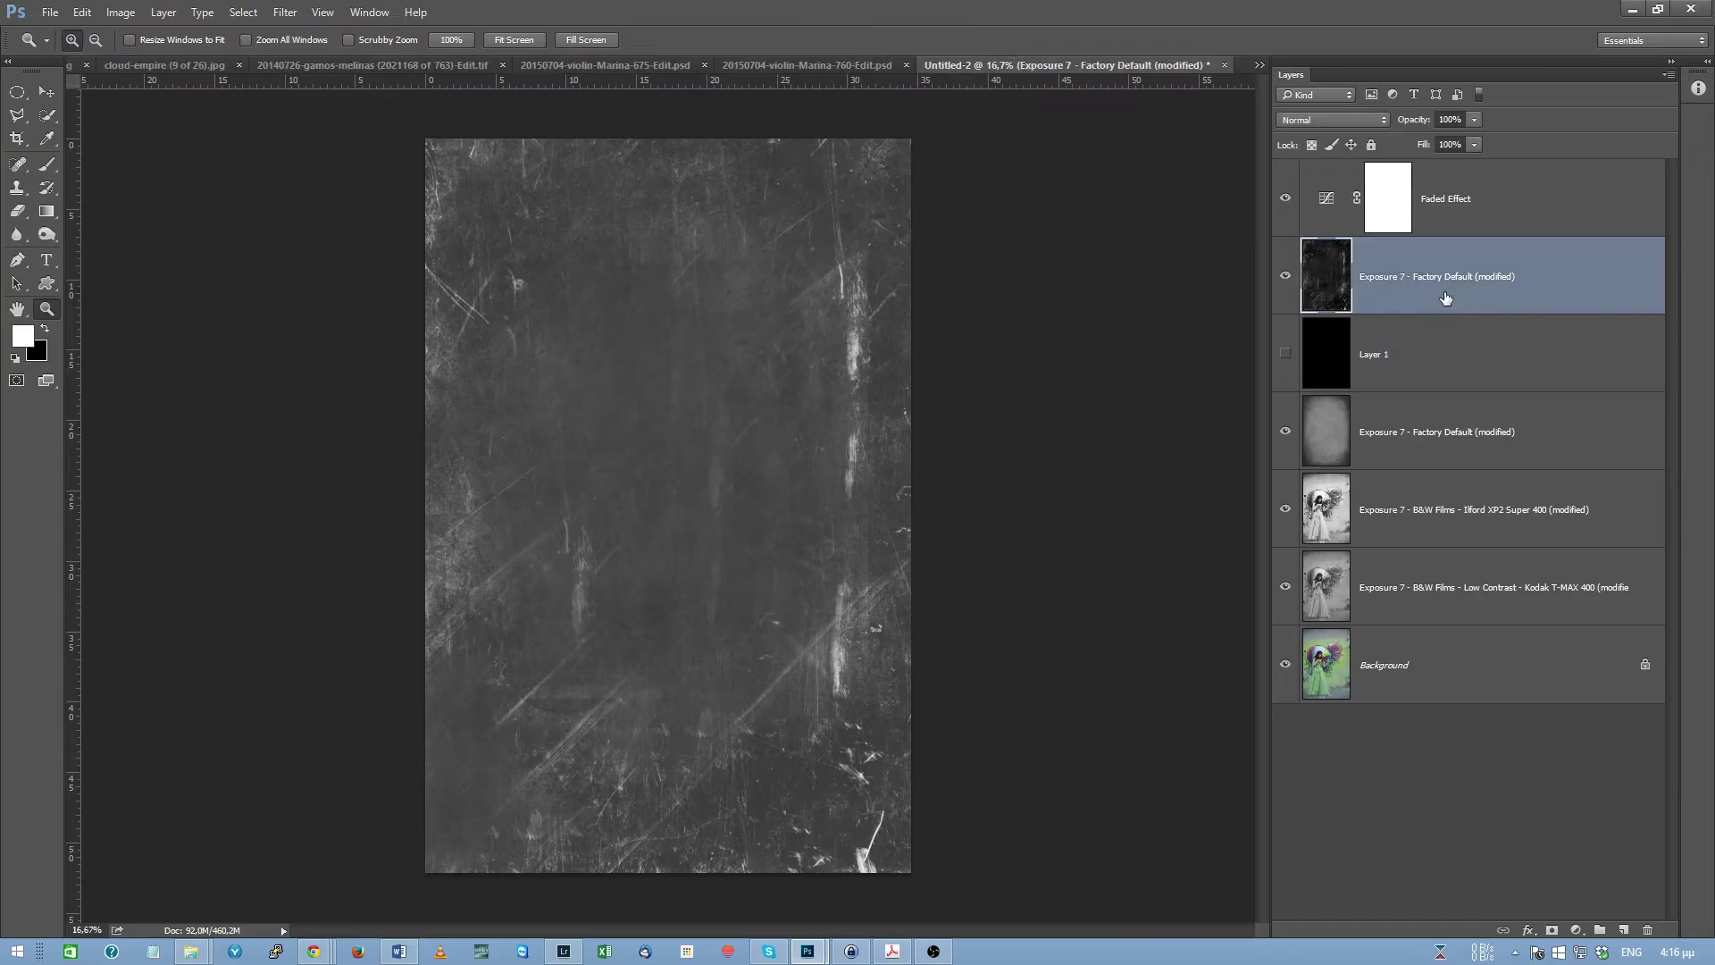
pyautogui.click(1331, 121)
pyautogui.click(1318, 241)
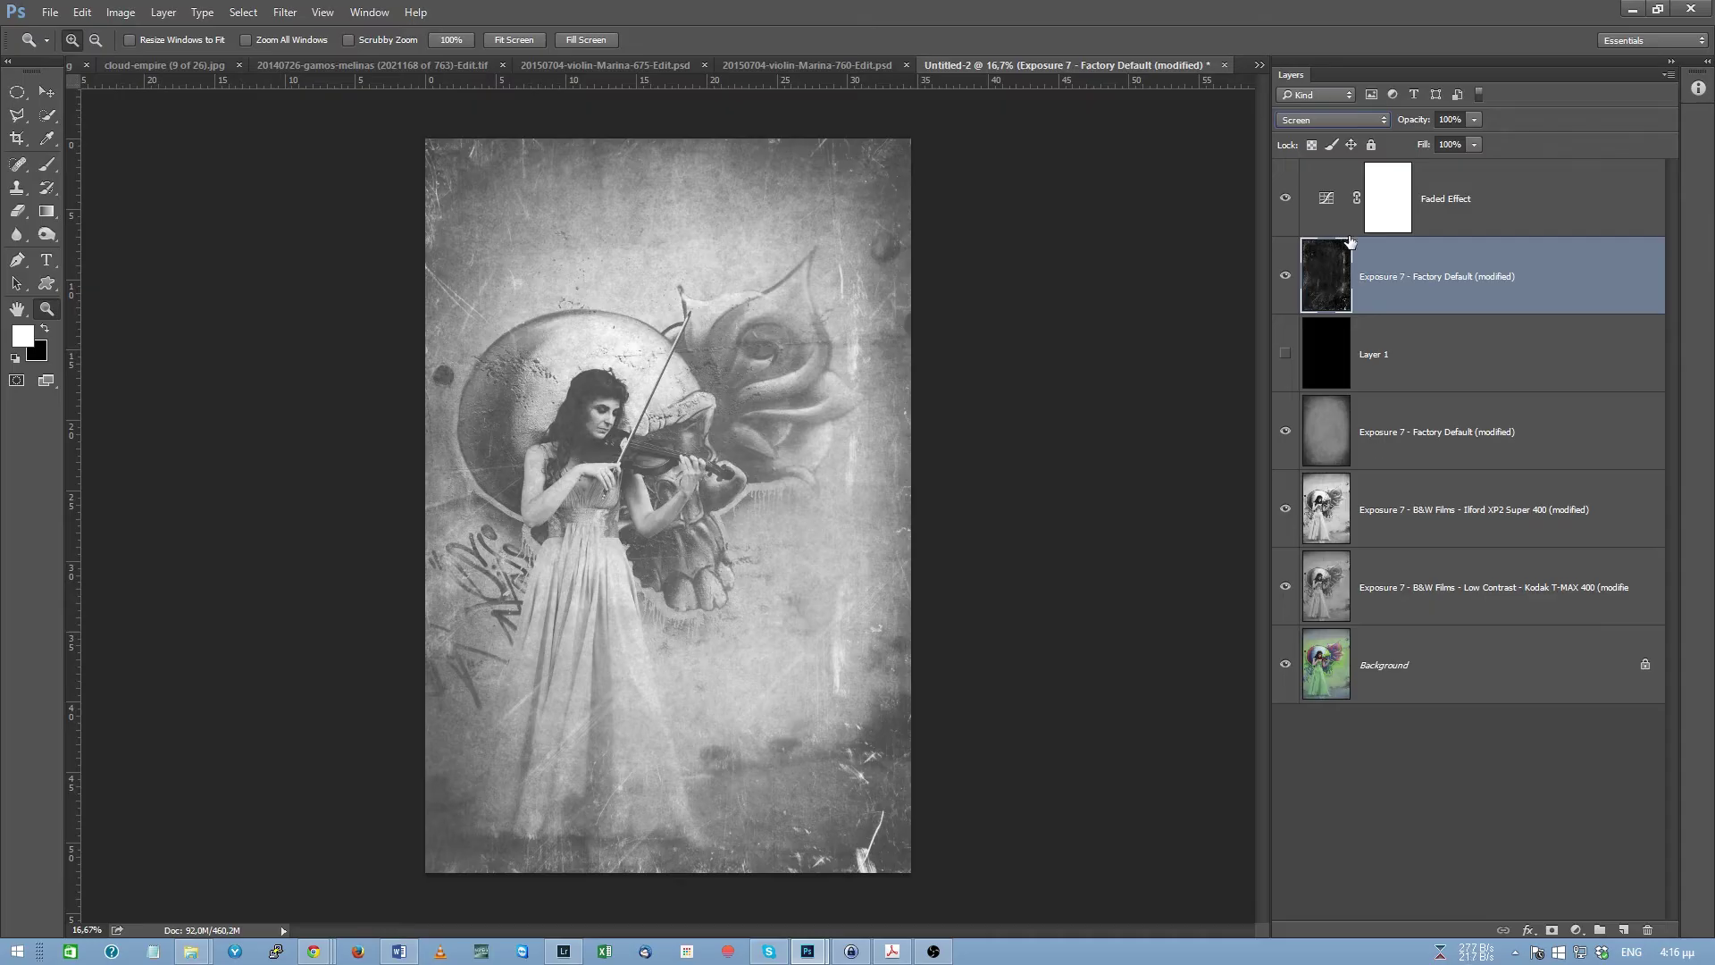
# Compare the scratches layer on and off, then stamp all visible layers into Layer 2
pyautogui.click(1284, 276)
pyautogui.click(1285, 277)
pyautogui.hotkey('ctrl', 'shift', 'alt', 'e')
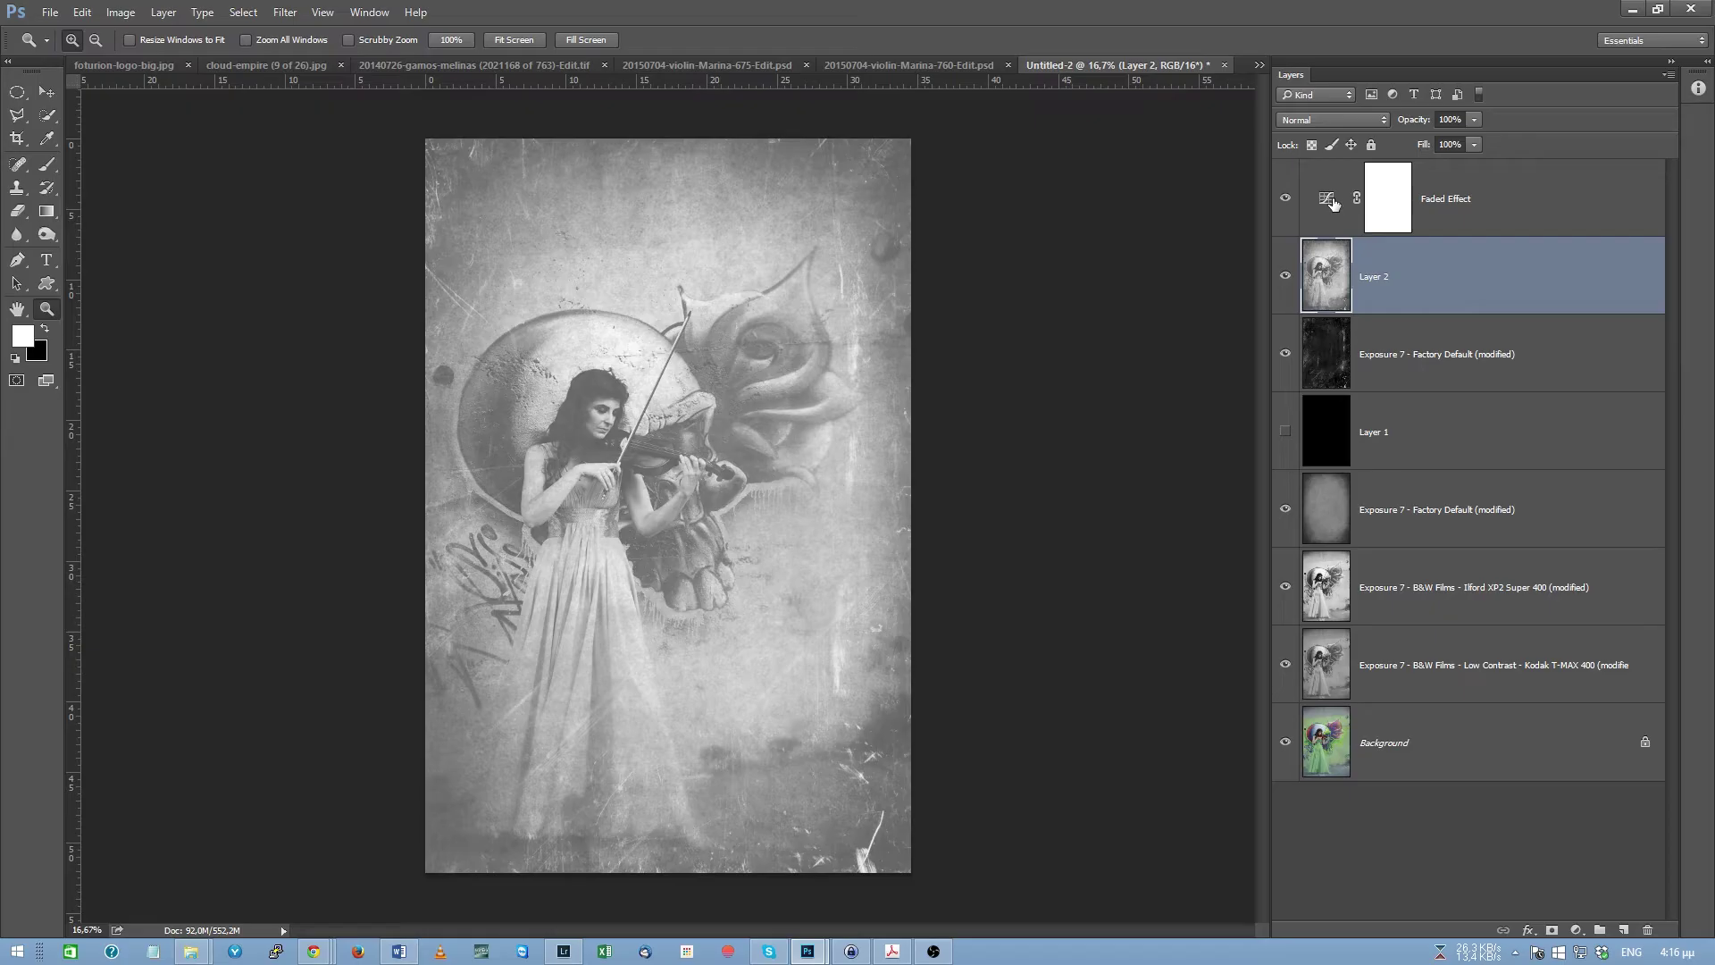
# Compare the Faded Effect curves layer on and off, leave it hidden, and select Layer 2
pyautogui.click(1387, 210)
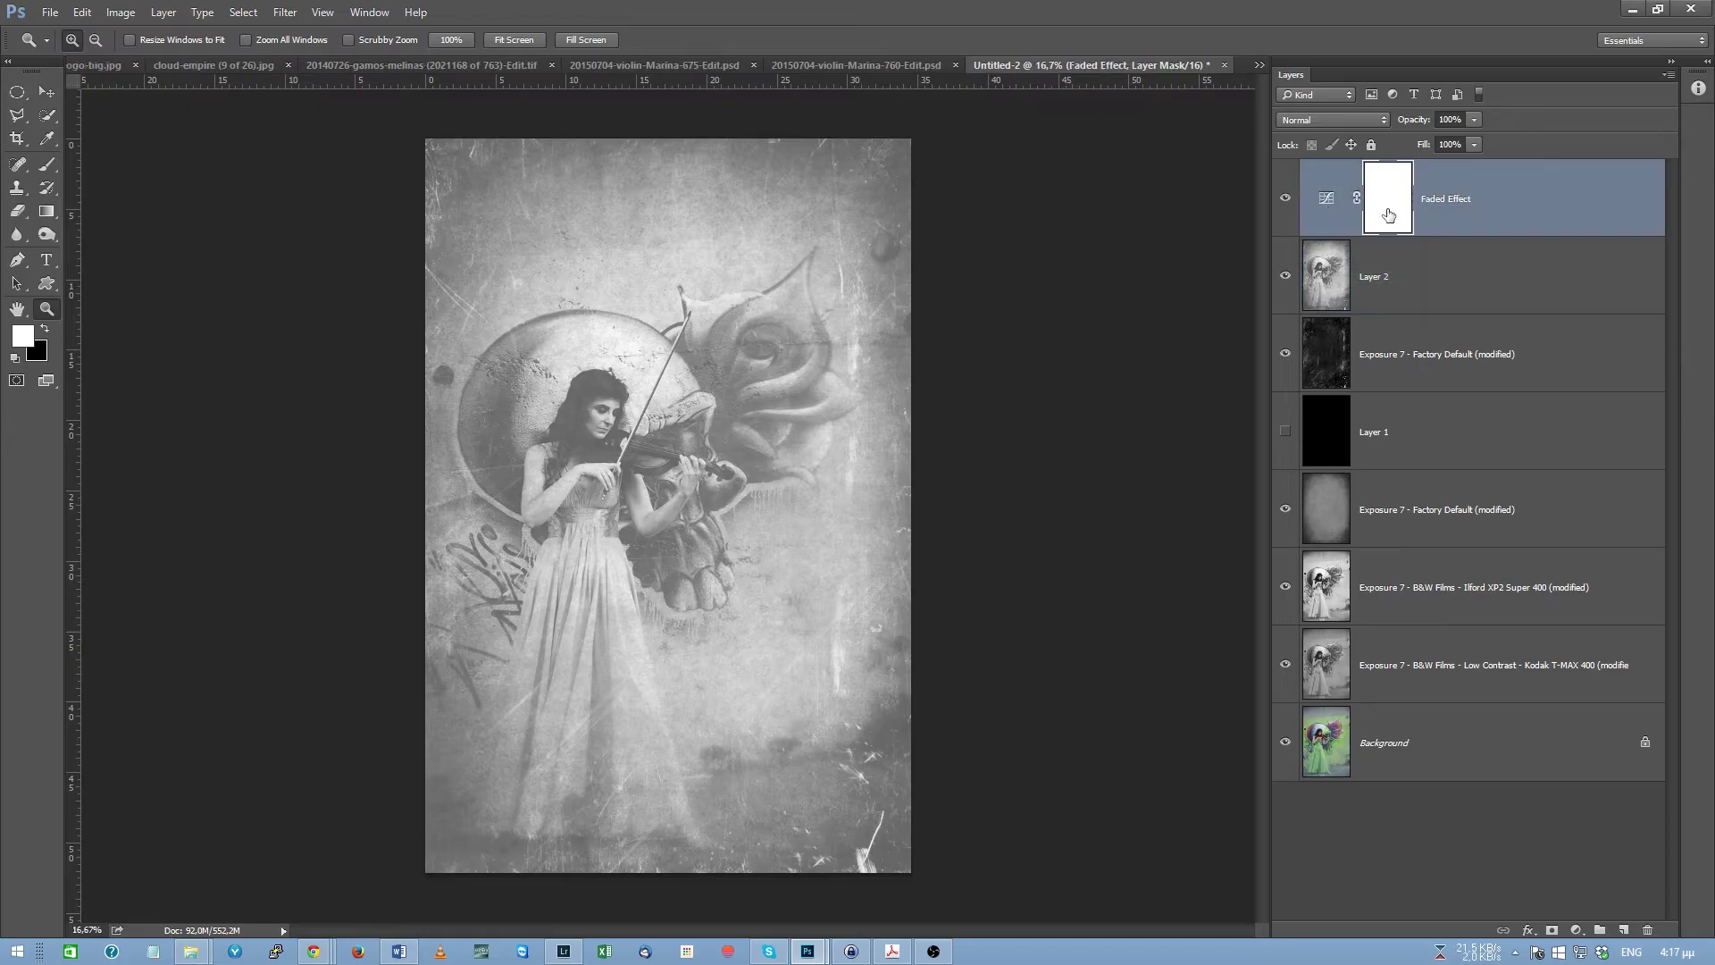
pyautogui.click(1286, 198)
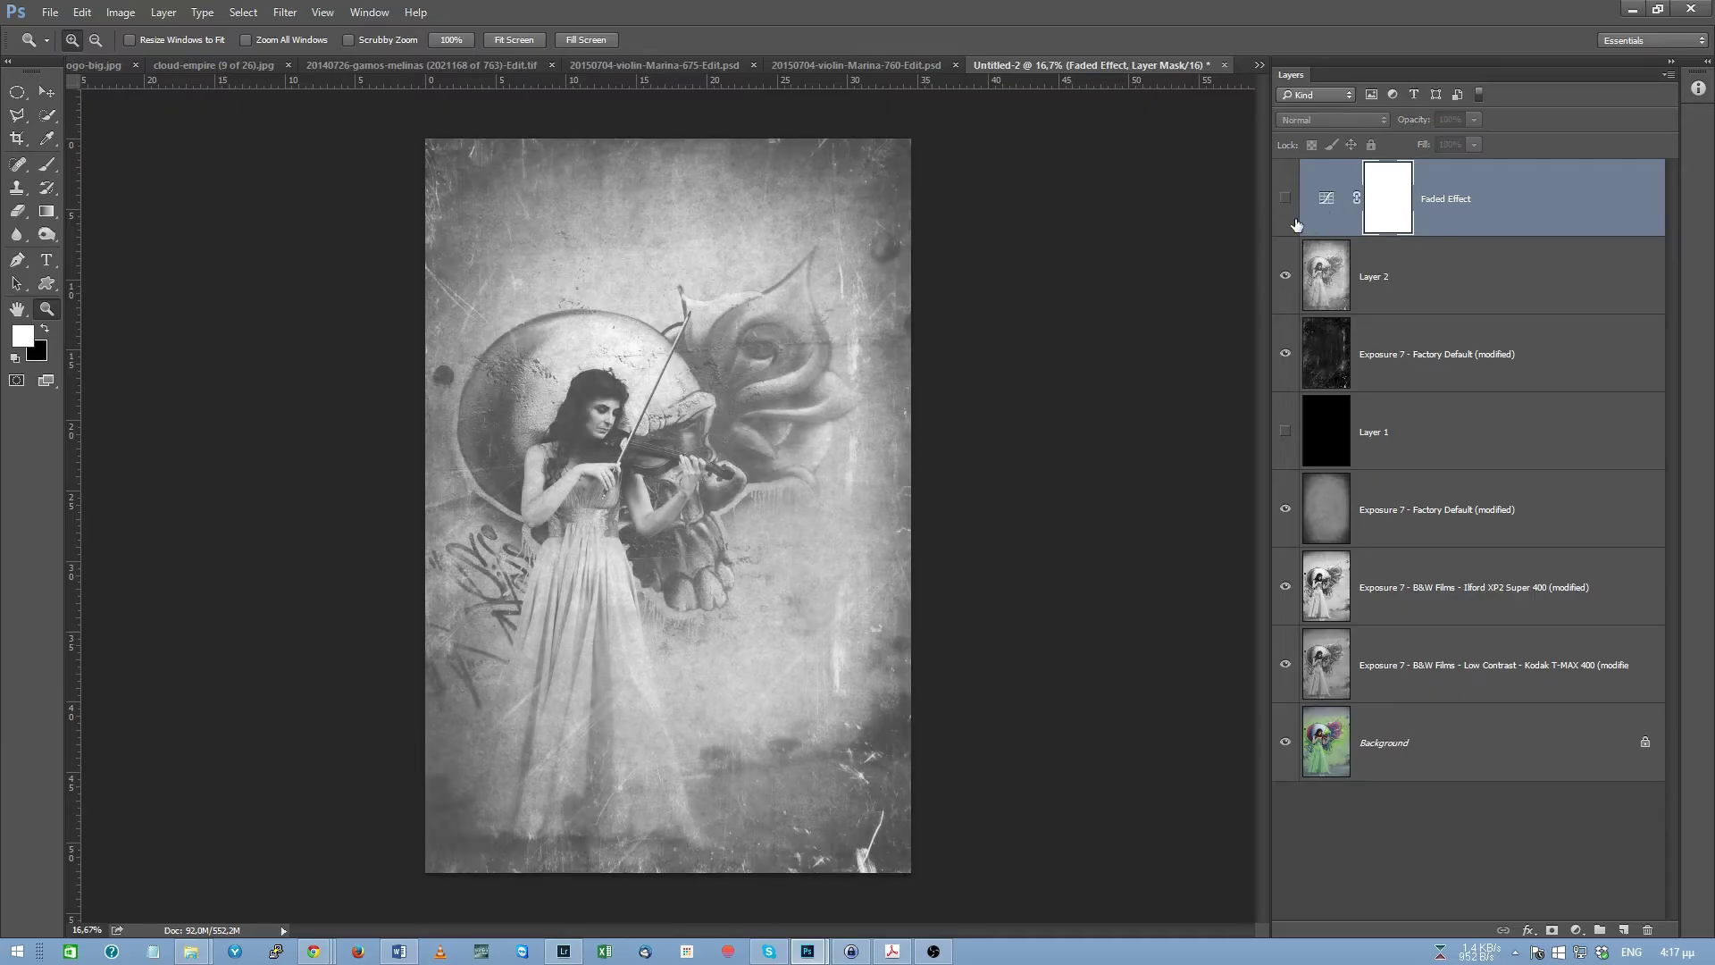
pyautogui.click(1285, 198)
pyautogui.click(1285, 198)
pyautogui.click(1344, 289)
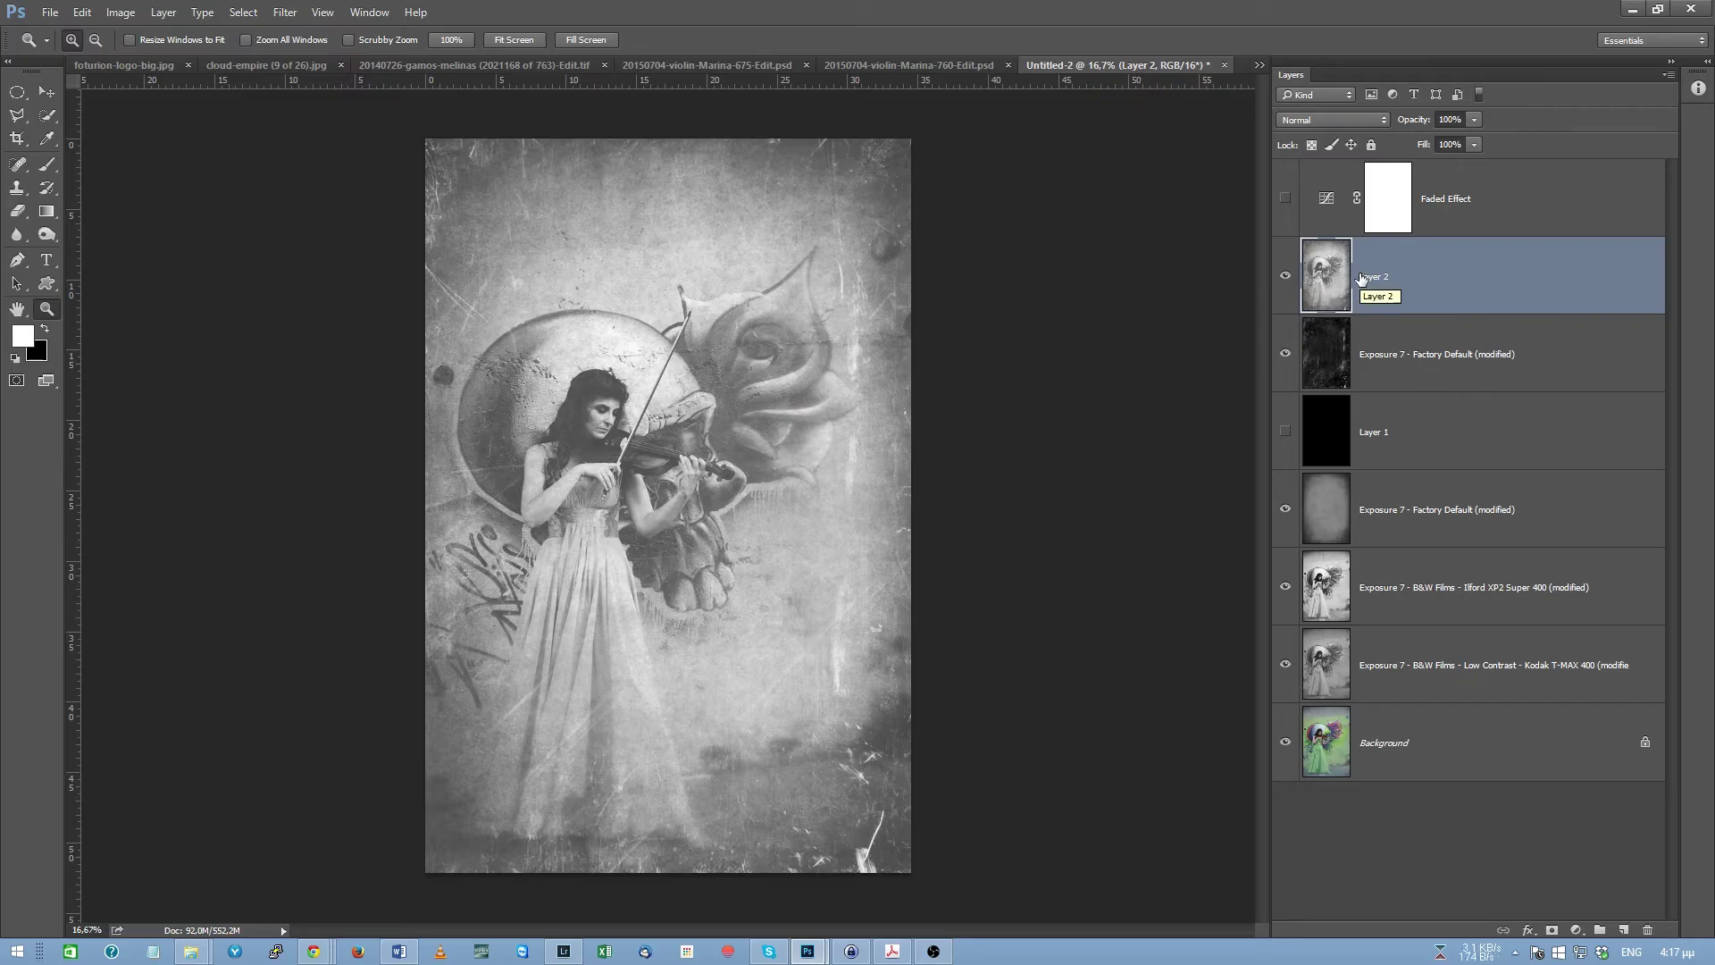
# Launch Alien Skin Exposure 7 on Layer 2, revert to Factory Default, and expand Bokeh settings
pyautogui.click(285, 12)
pyautogui.moveTo(343, 394)
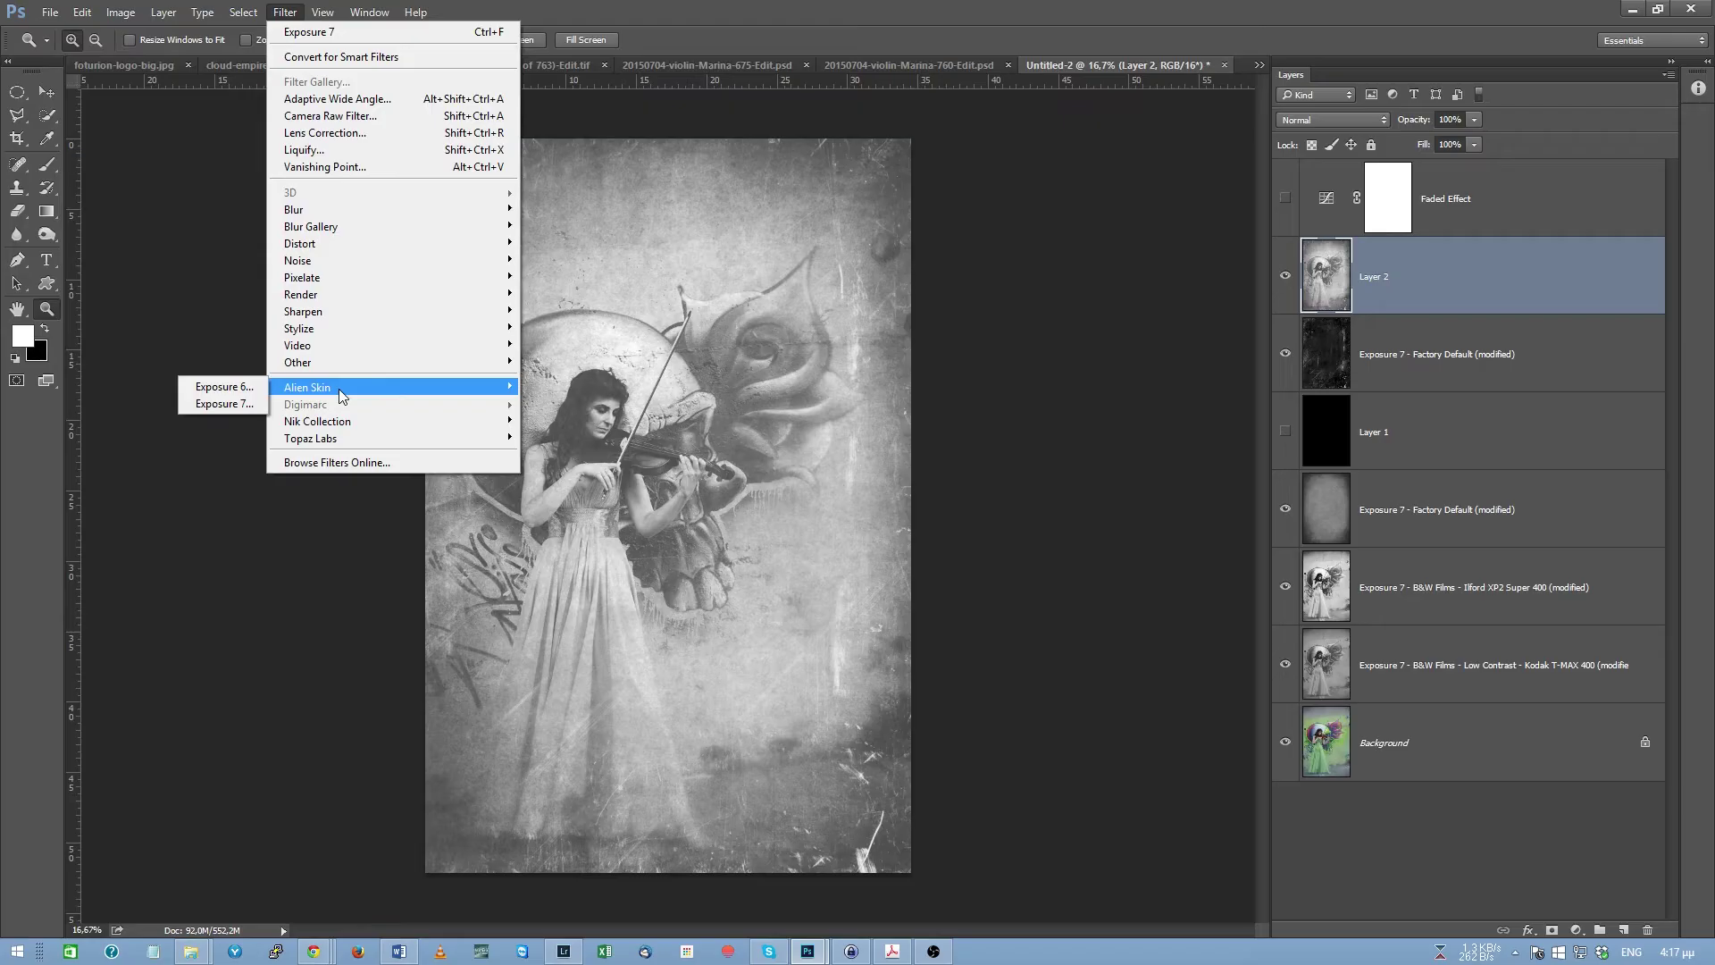
pyautogui.click(245, 402)
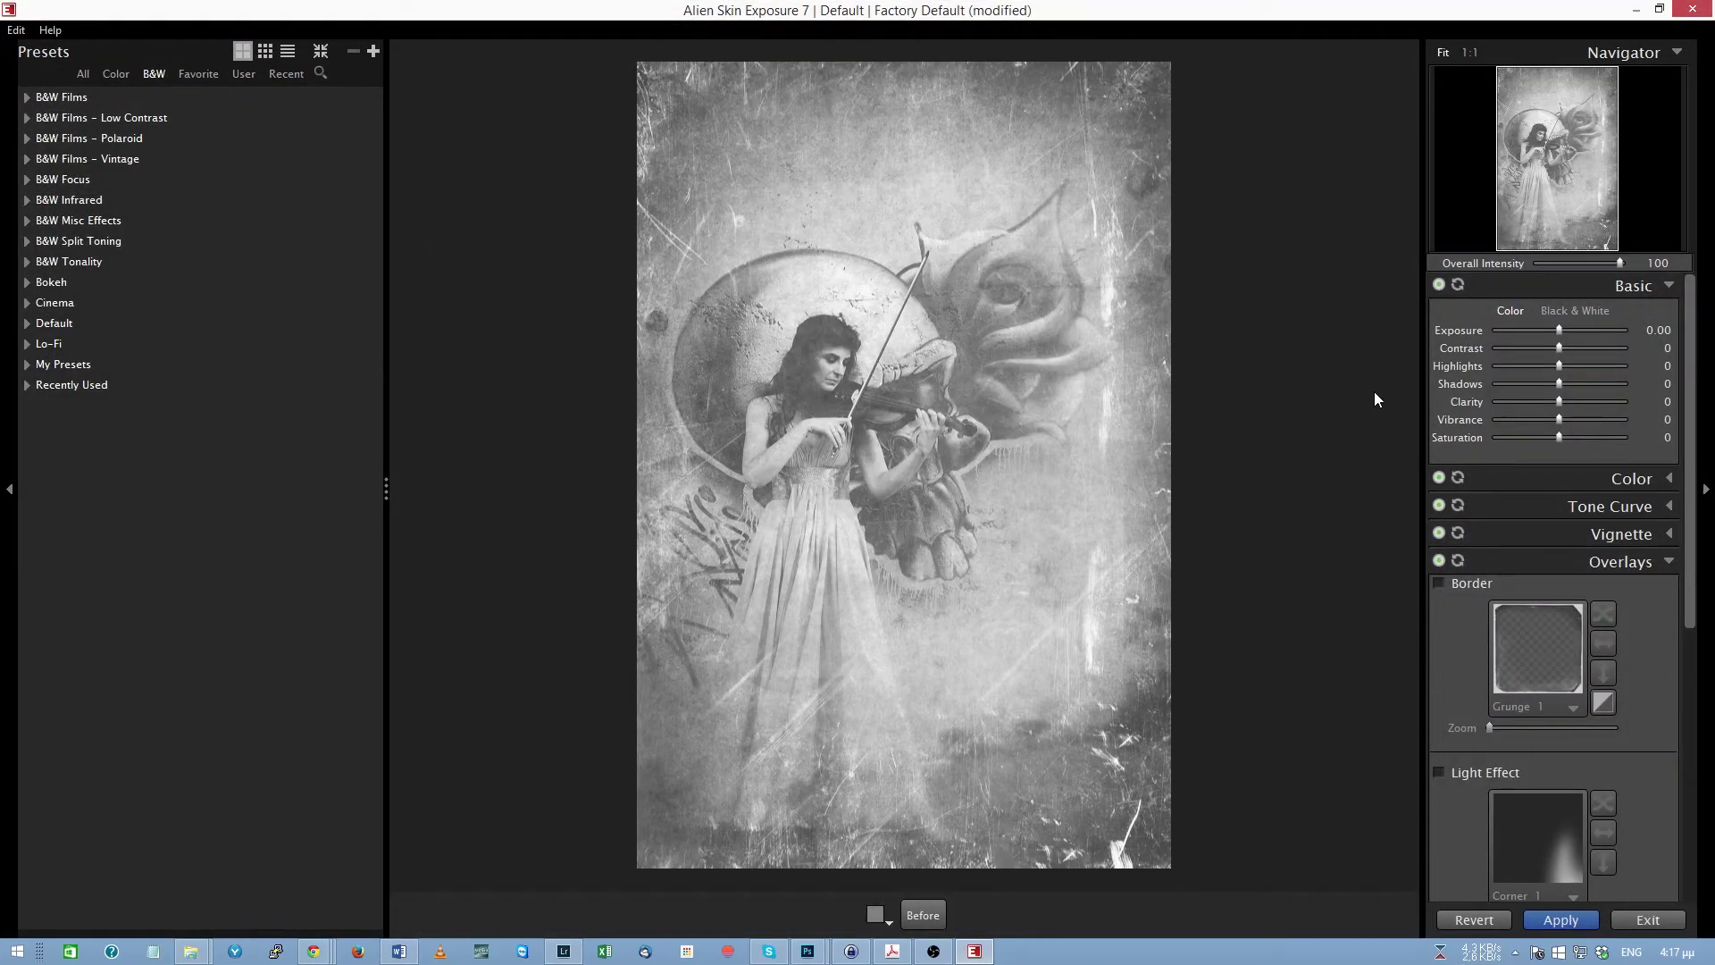
pyautogui.click(1473, 919)
pyautogui.scroll(-5, 1577, 571)
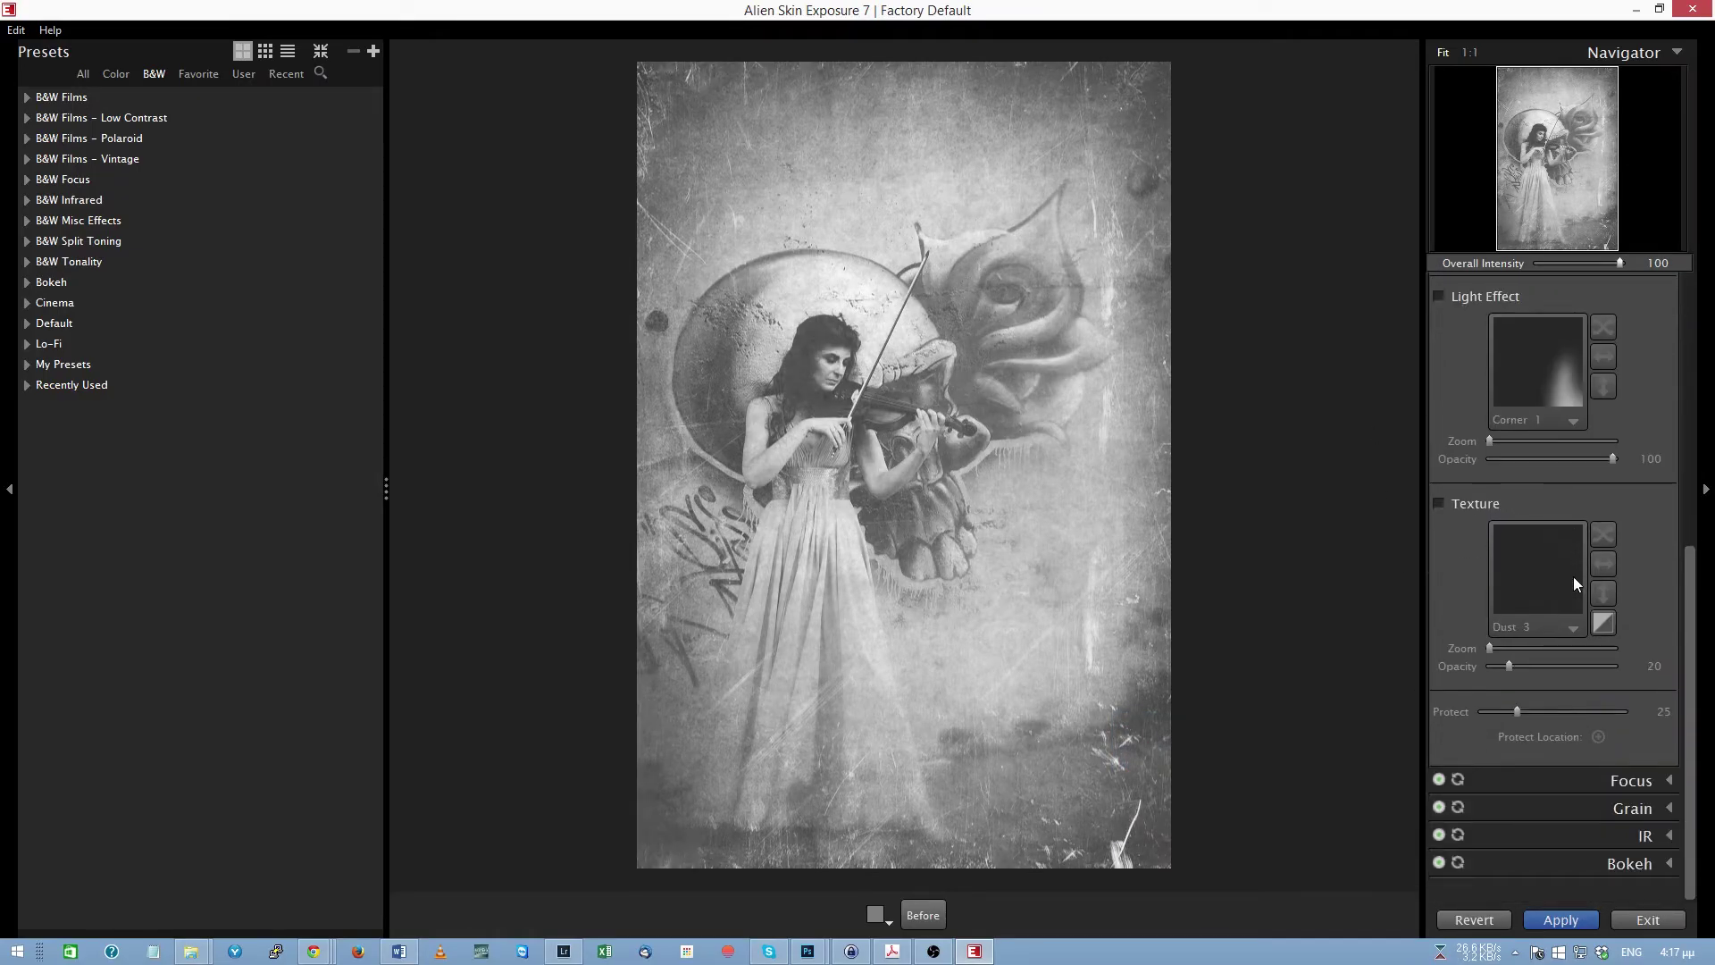
pyautogui.click(1673, 863)
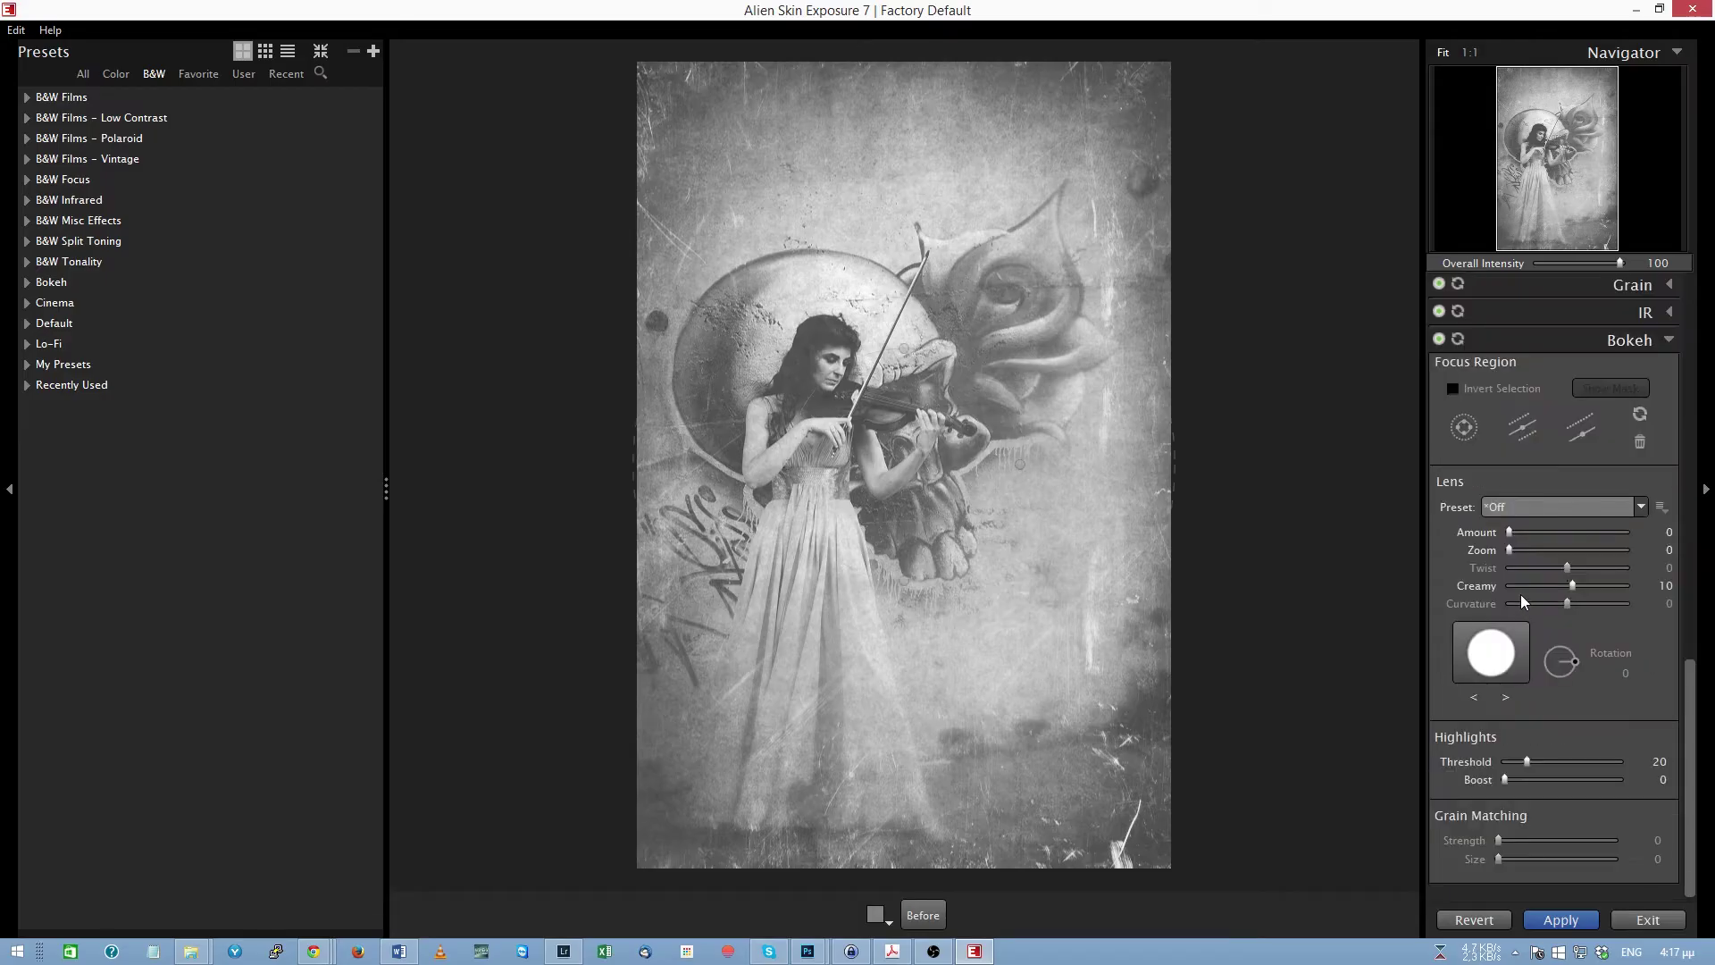
# Add a radial bokeh focus region centred on the violinist and raise the blur amount
pyautogui.click(1465, 429)
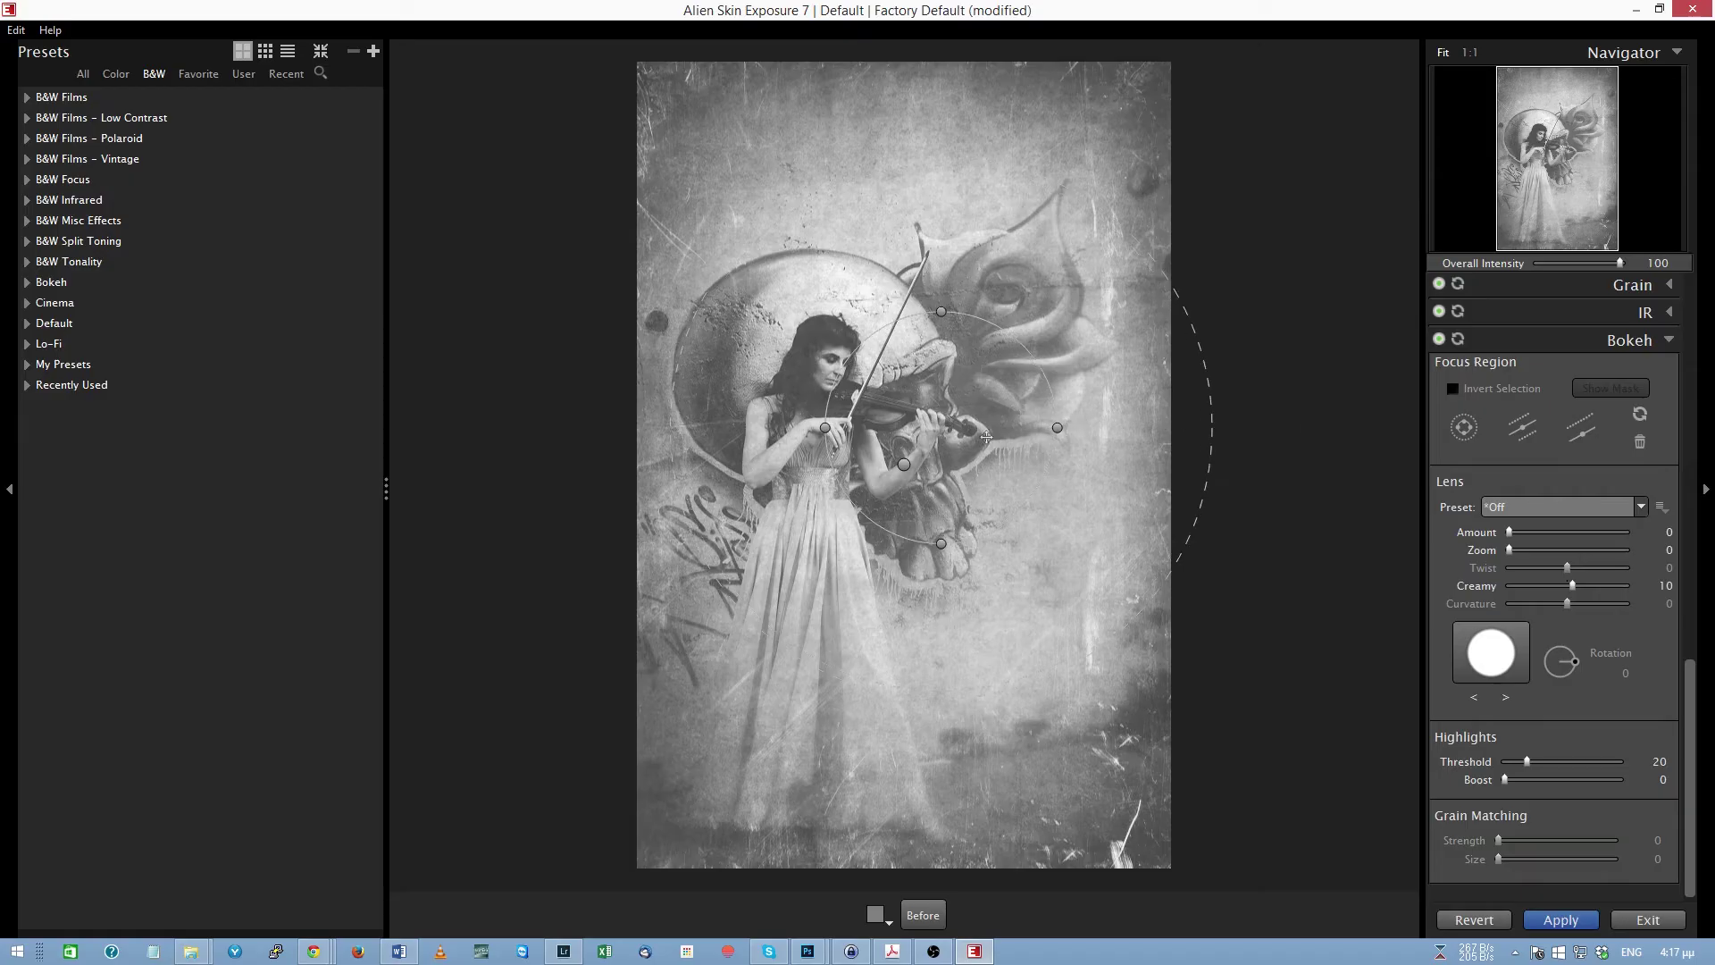
pyautogui.moveTo(1107, 272); pyautogui.dragTo(902, 470)
pyautogui.click(951, 375)
pyautogui.hotkey('ctrl', 'z')
pyautogui.moveTo(866, 377); pyautogui.dragTo(849, 413)
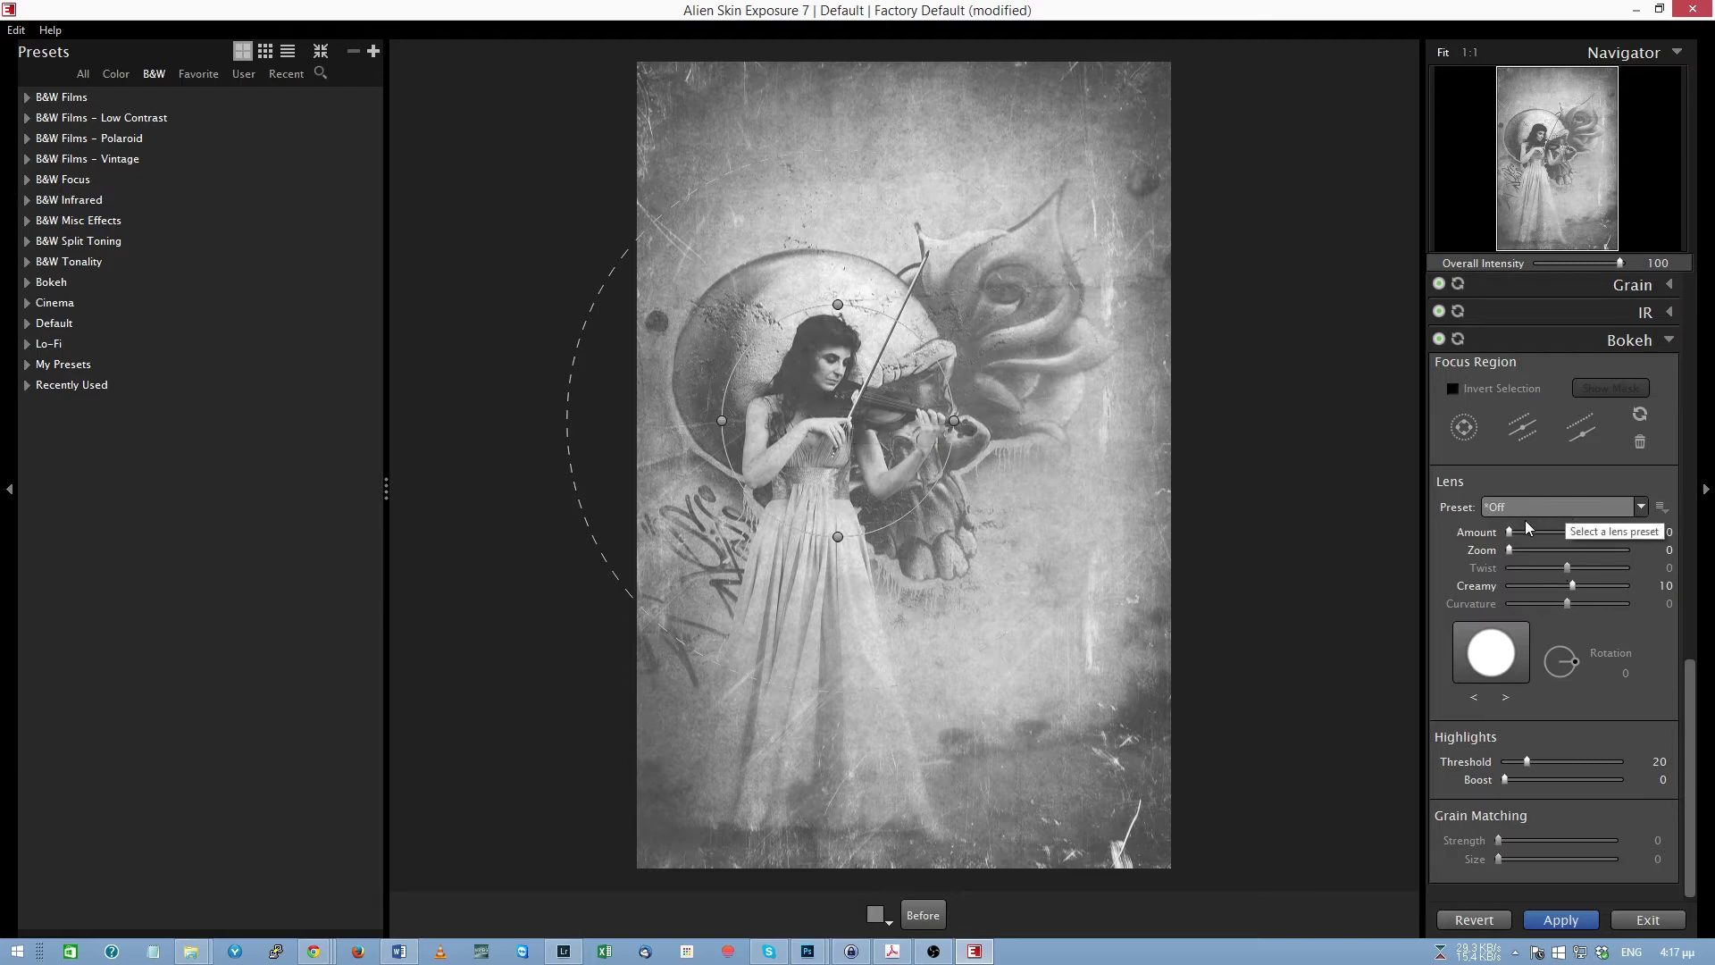
pyautogui.moveTo(1510, 532); pyautogui.dragTo(1534, 534)
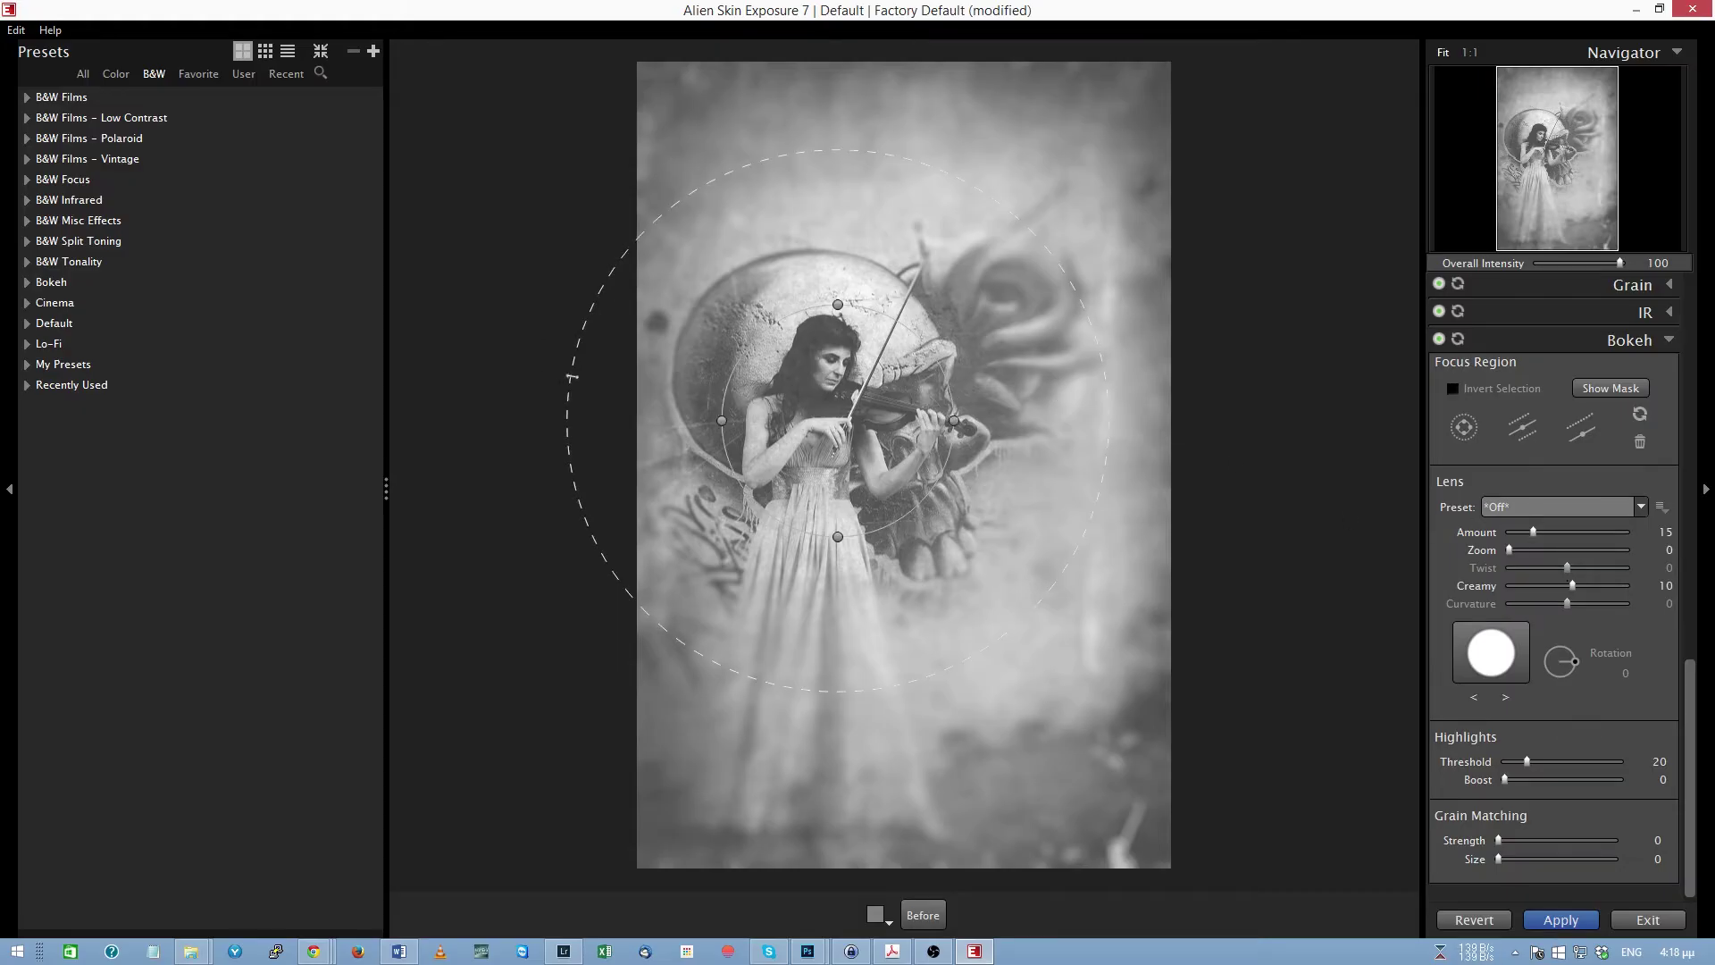
# Spread the feathered edge outward and reshape the focus ellipse tall and narrow around the violinist
pyautogui.moveTo(572, 377); pyautogui.dragTo(563, 378)
pyautogui.moveTo(223, 399); pyautogui.dragTo(90, 411)
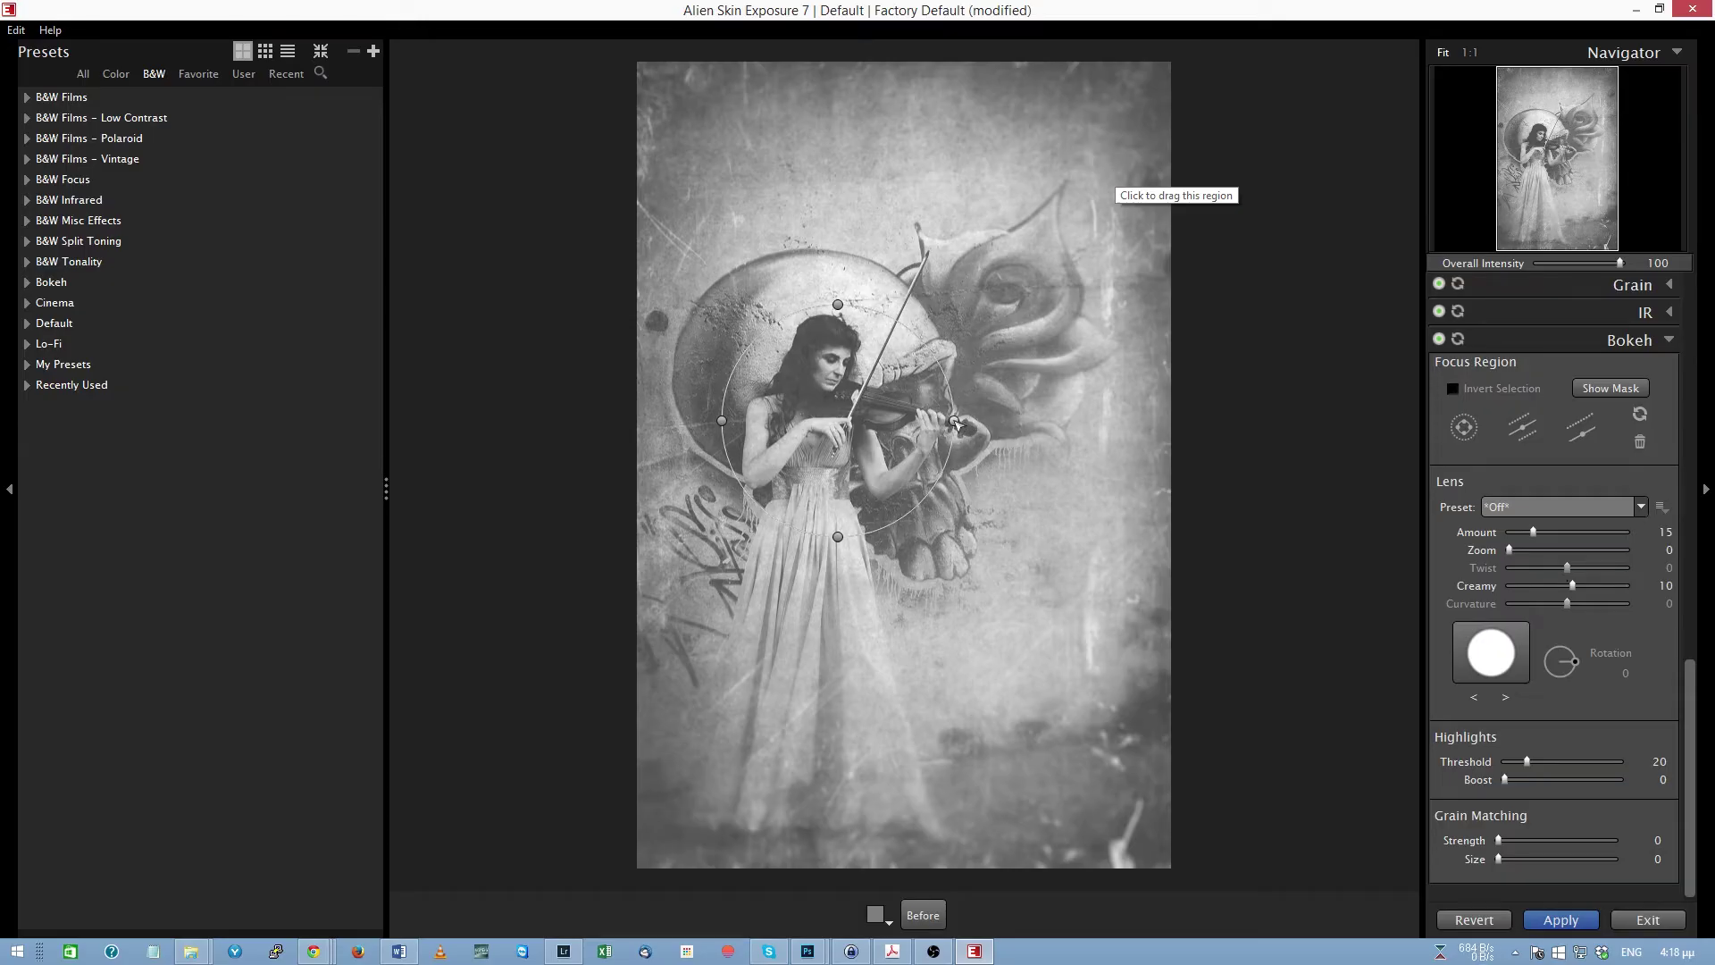
pyautogui.moveTo(955, 421); pyautogui.dragTo(990, 423)
pyautogui.moveTo(839, 305); pyautogui.dragTo(840, 239)
pyautogui.moveTo(873, 429); pyautogui.dragTo(874, 307)
pyautogui.moveTo(985, 304); pyautogui.dragTo(935, 308)
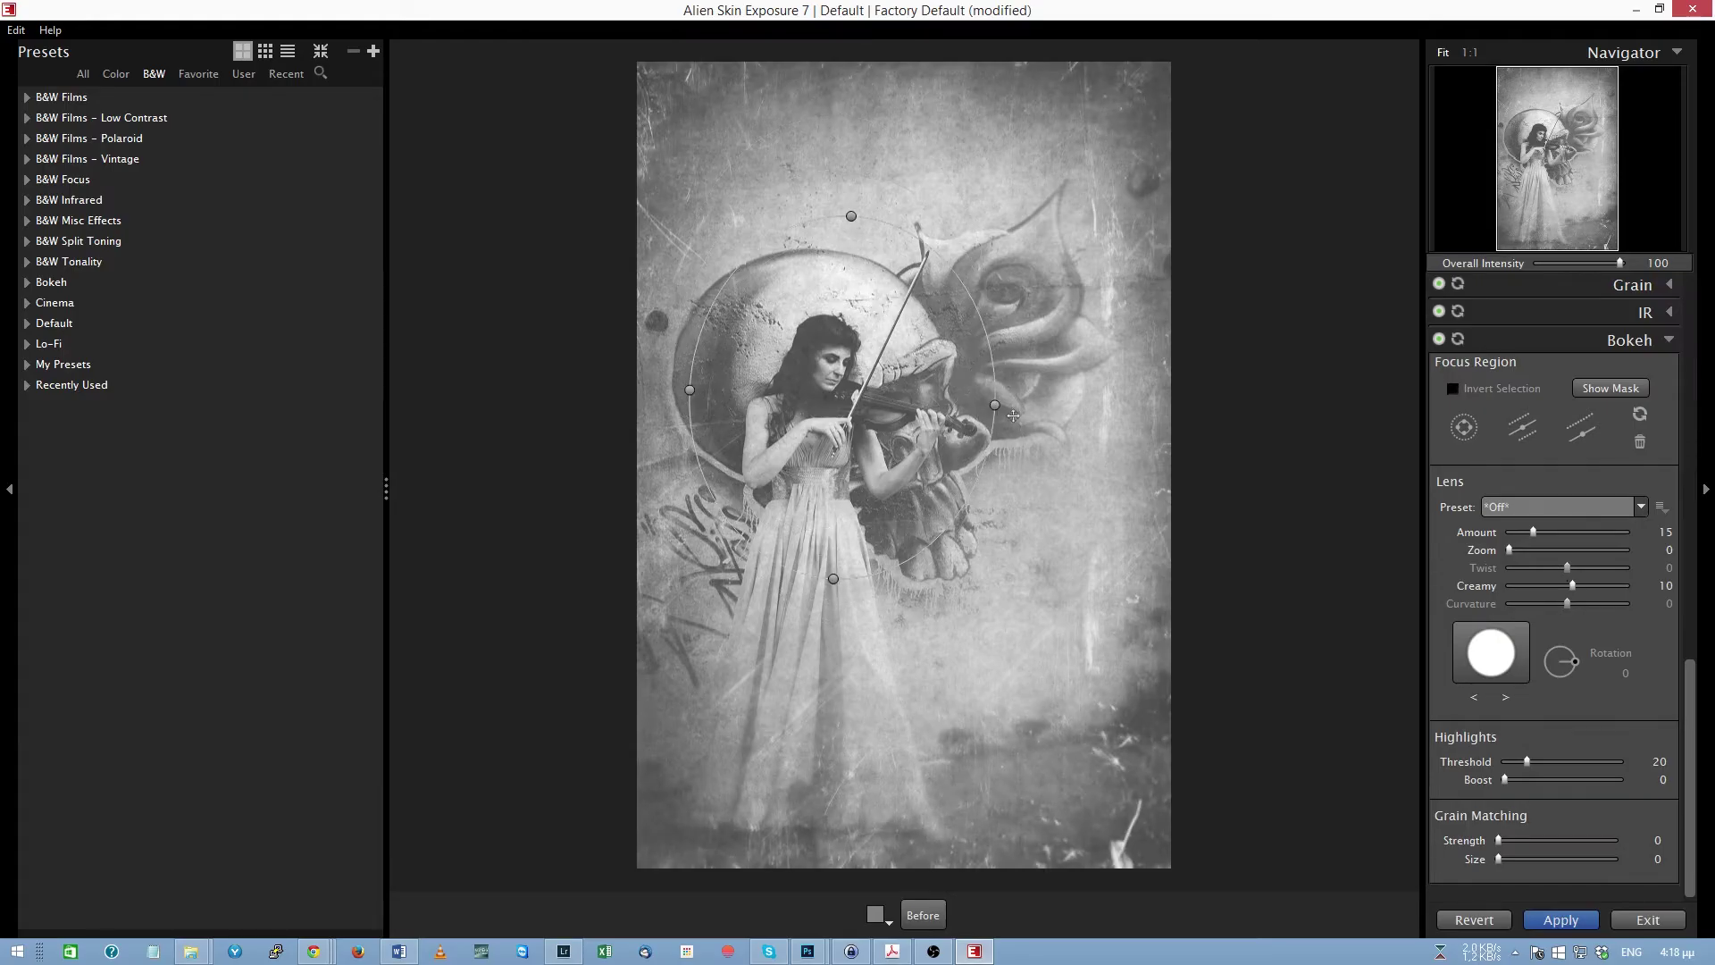
pyautogui.moveTo(874, 154); pyautogui.dragTo(844, 512)
pyautogui.moveTo(835, 409); pyautogui.dragTo(822, 432)
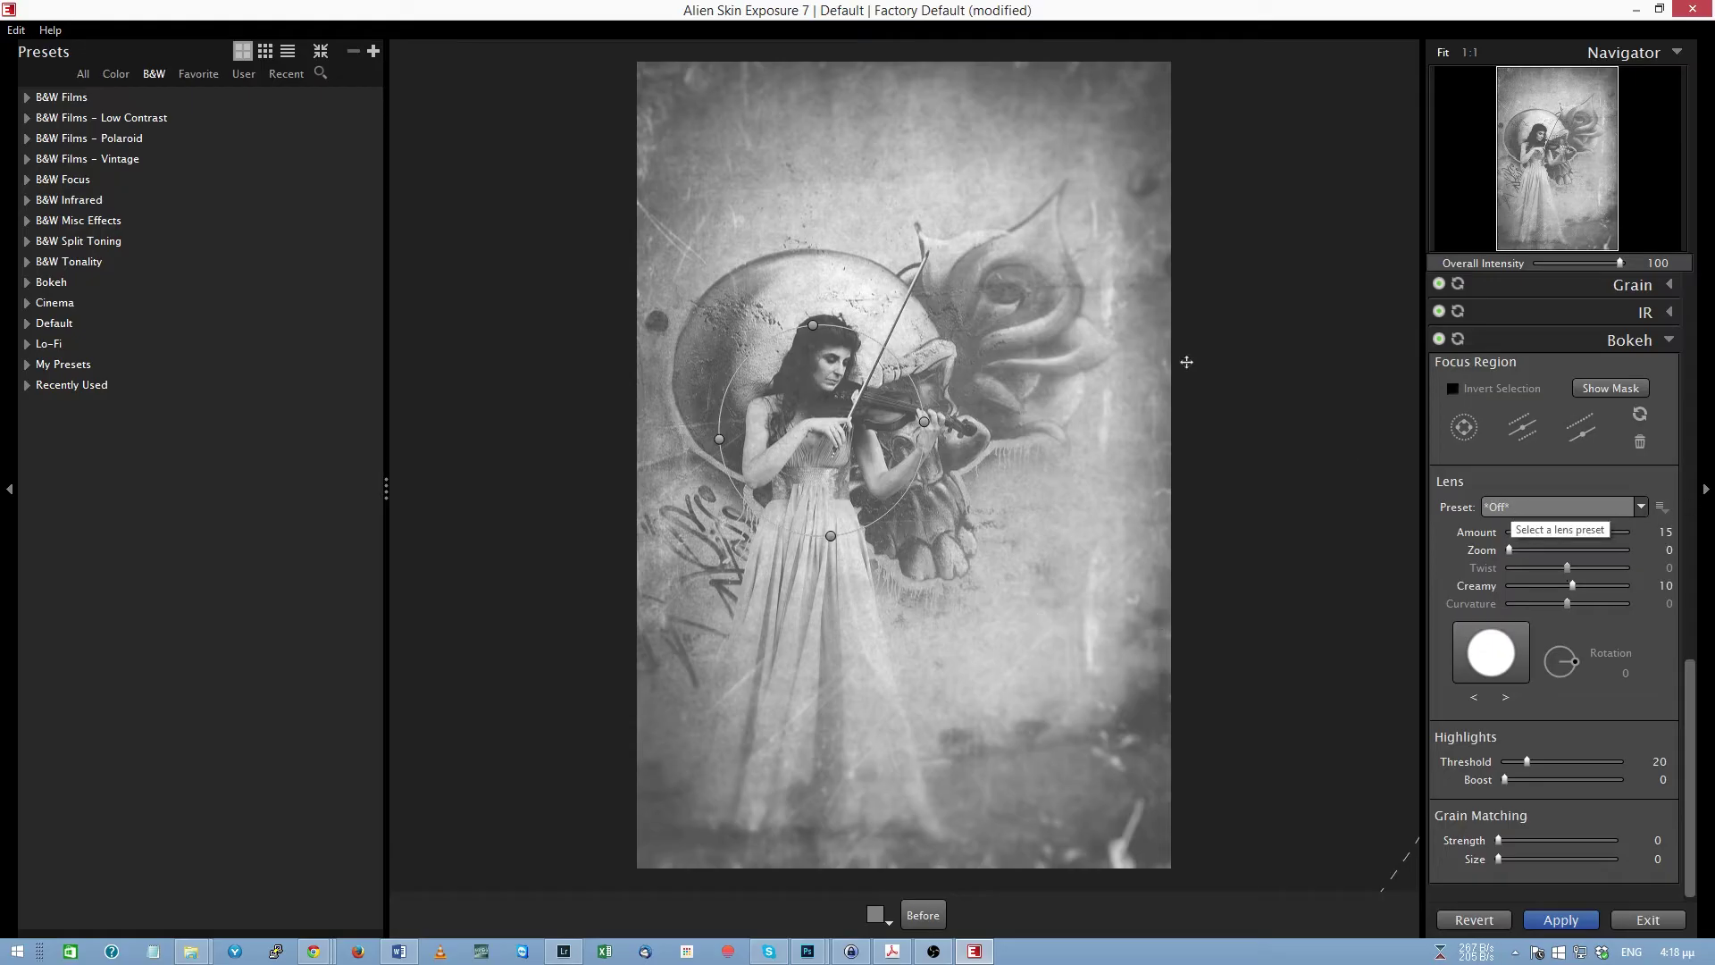
# Lower the bokeh blur amount, compare with the original, and apply the effect
pyautogui.moveTo(1531, 528); pyautogui.dragTo(1519, 527)
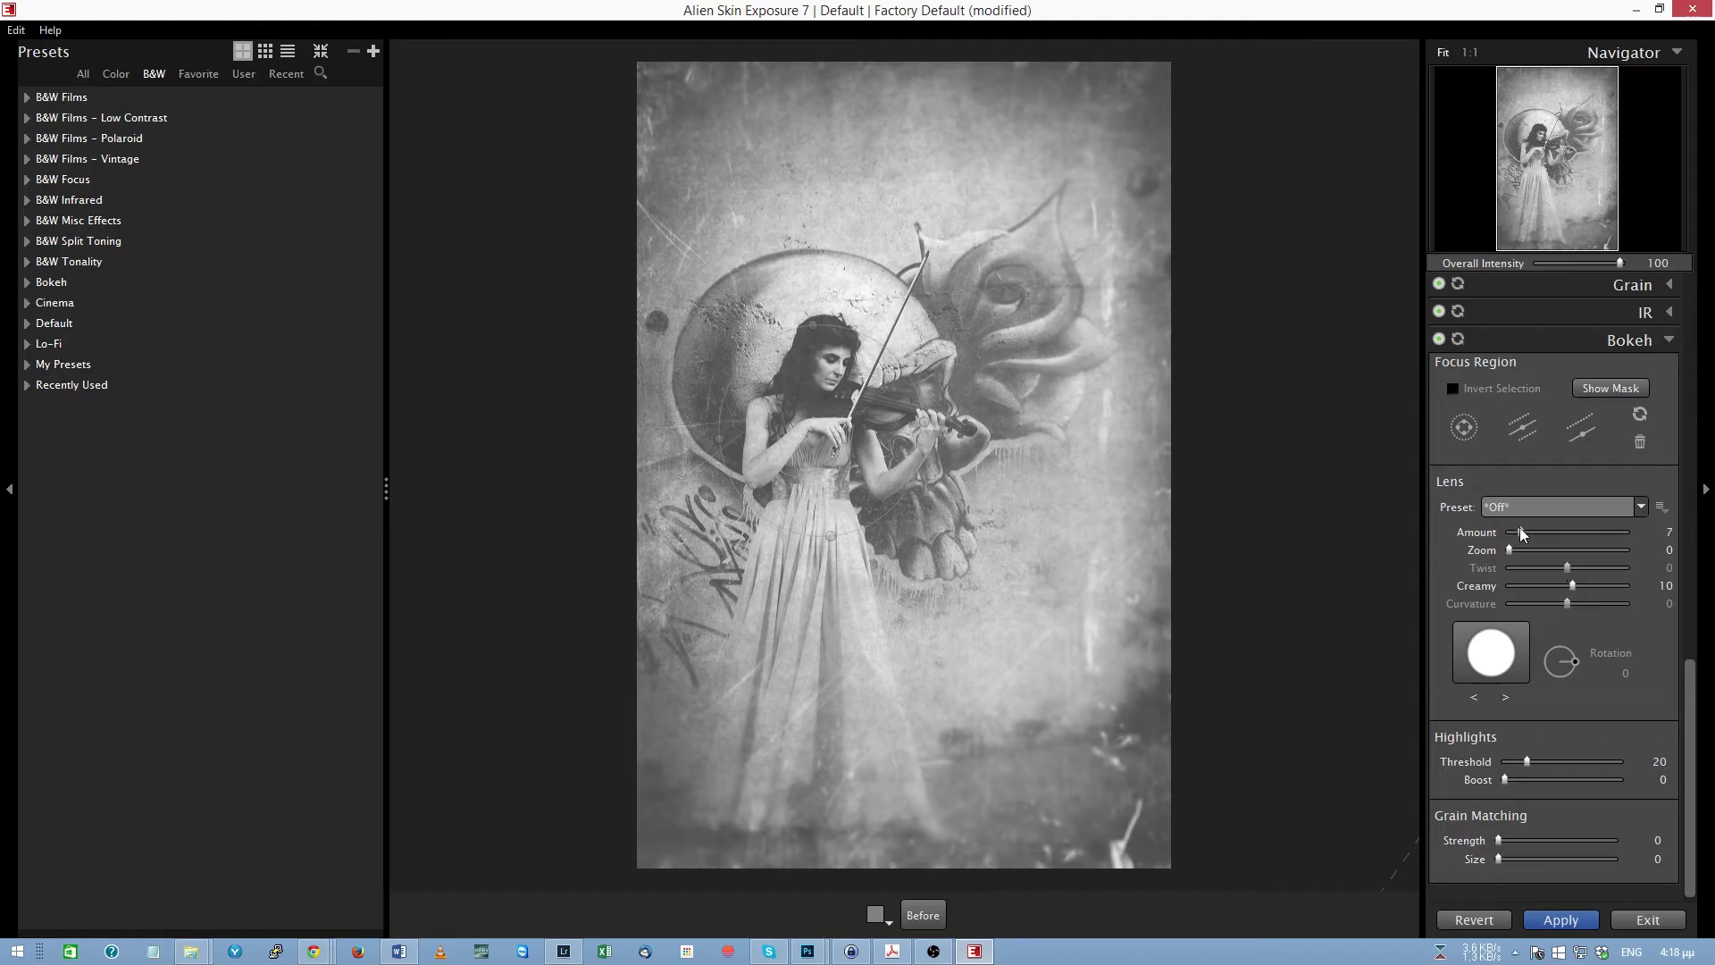
pyautogui.scroll(1, 1523, 529)
pyautogui.click(929, 916)
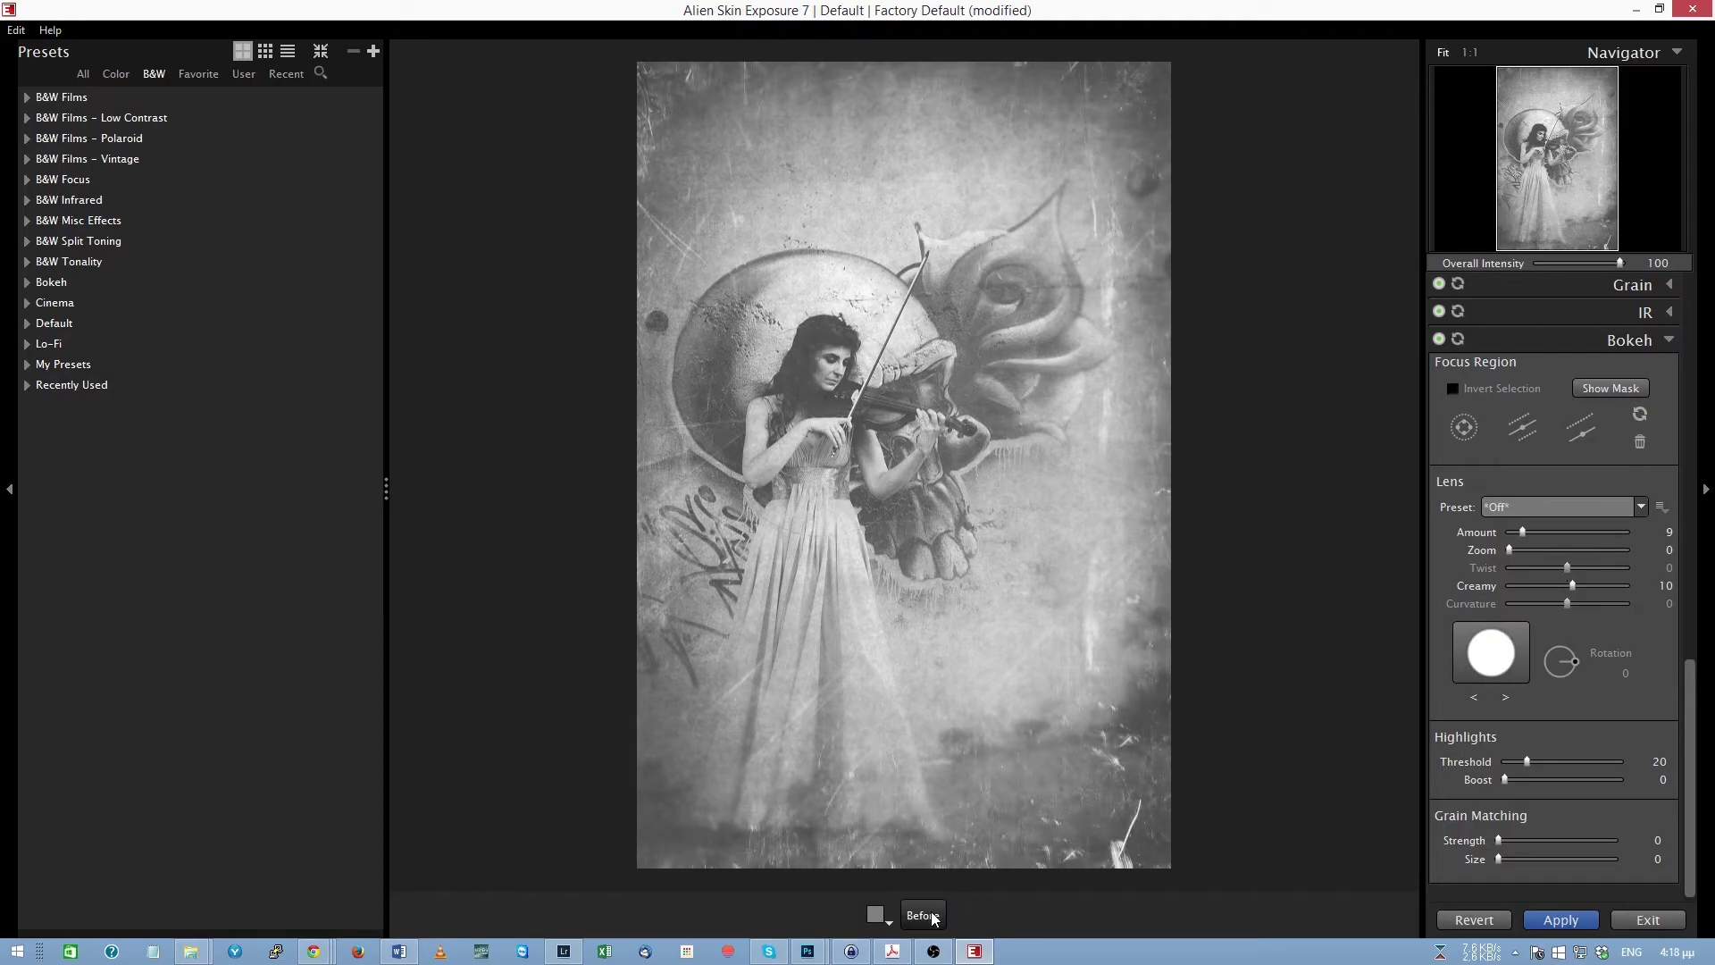
pyautogui.click(931, 917)
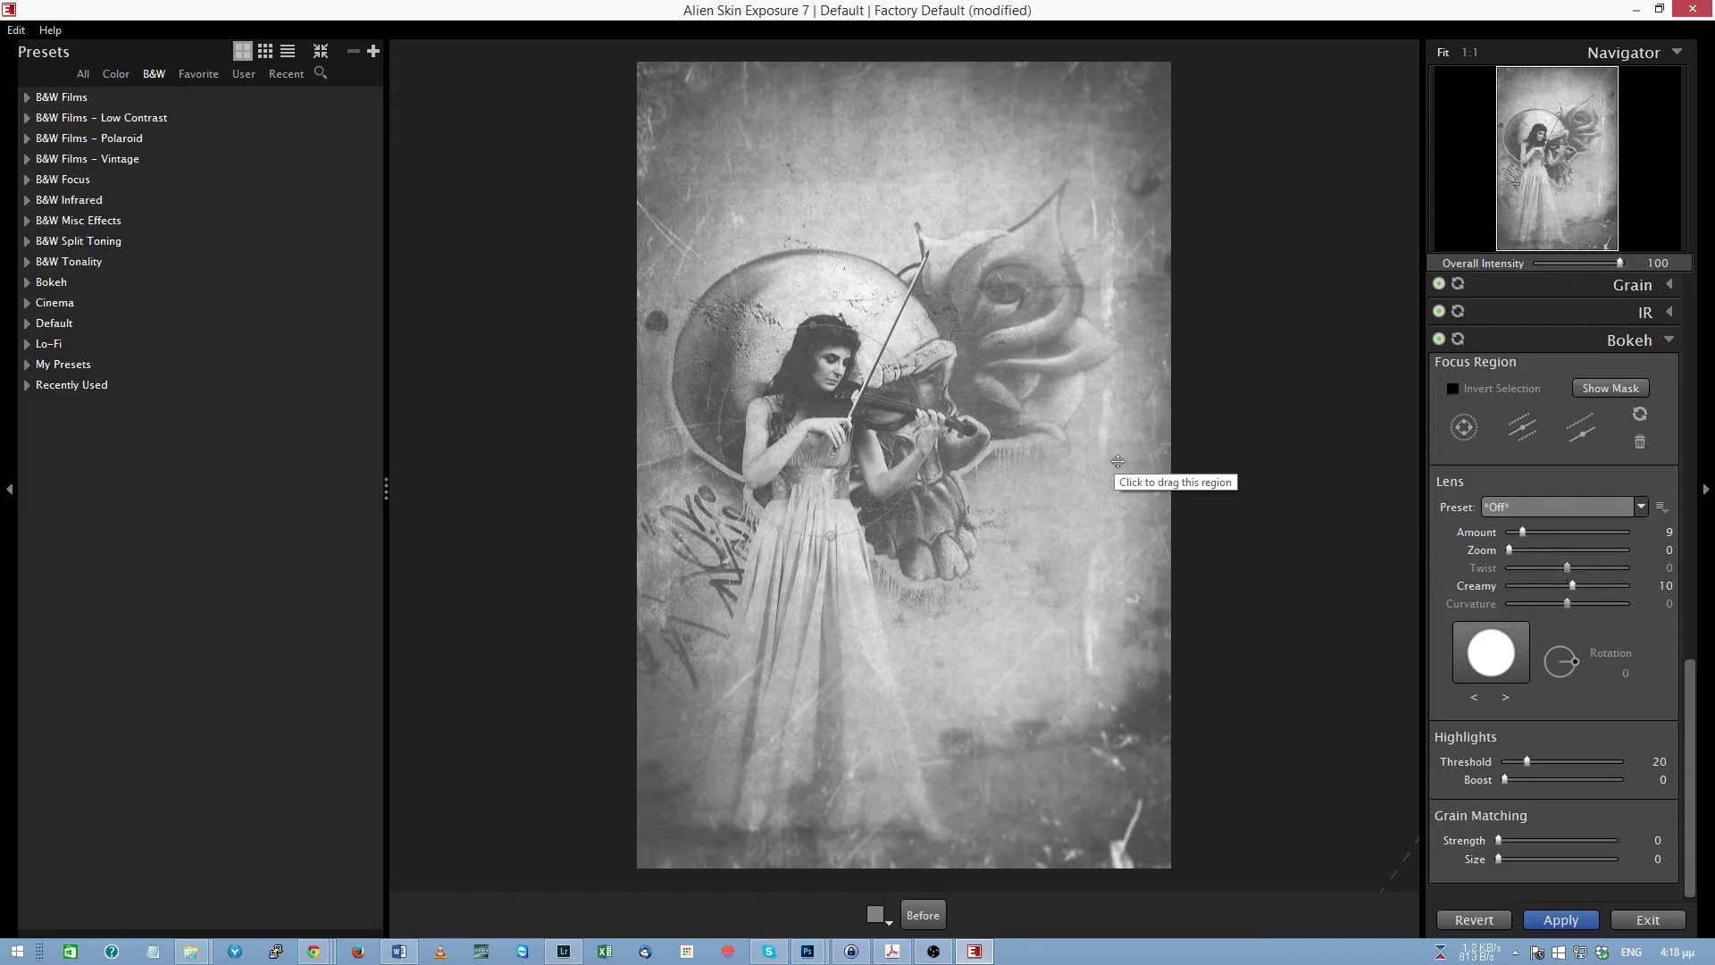
pyautogui.click(1560, 919)
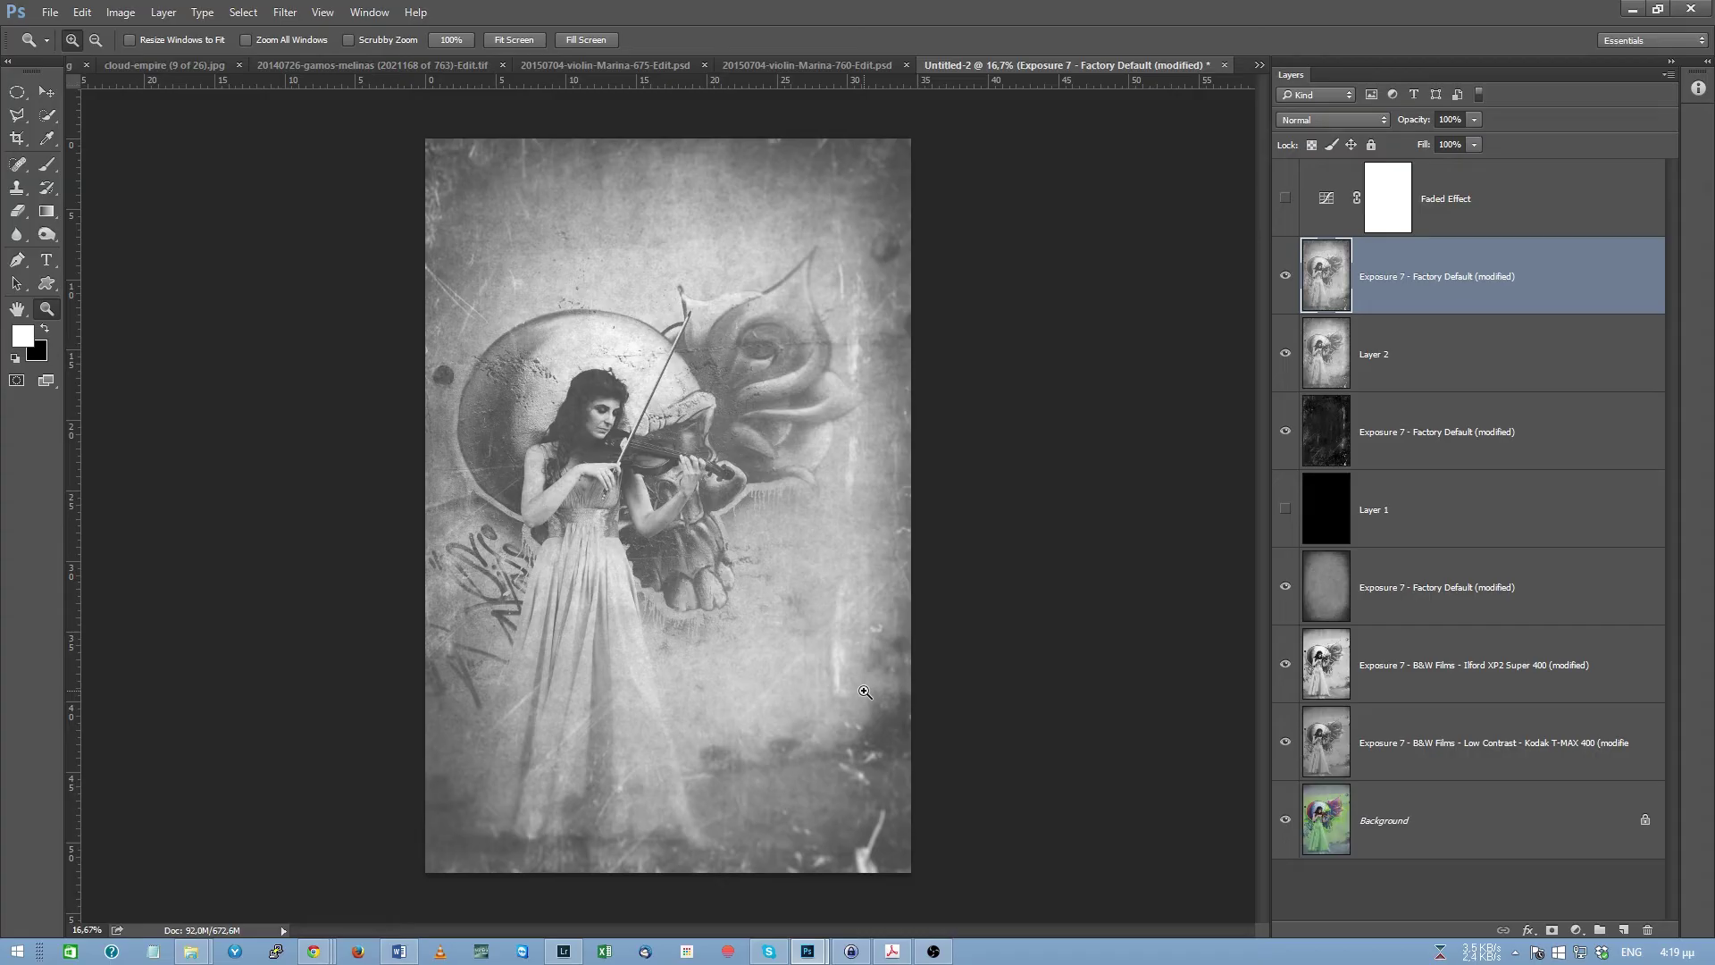
# Run Filter > Alien Skin > Exposure 7 on the new bokeh-blurred layer
pyautogui.click(284, 11)
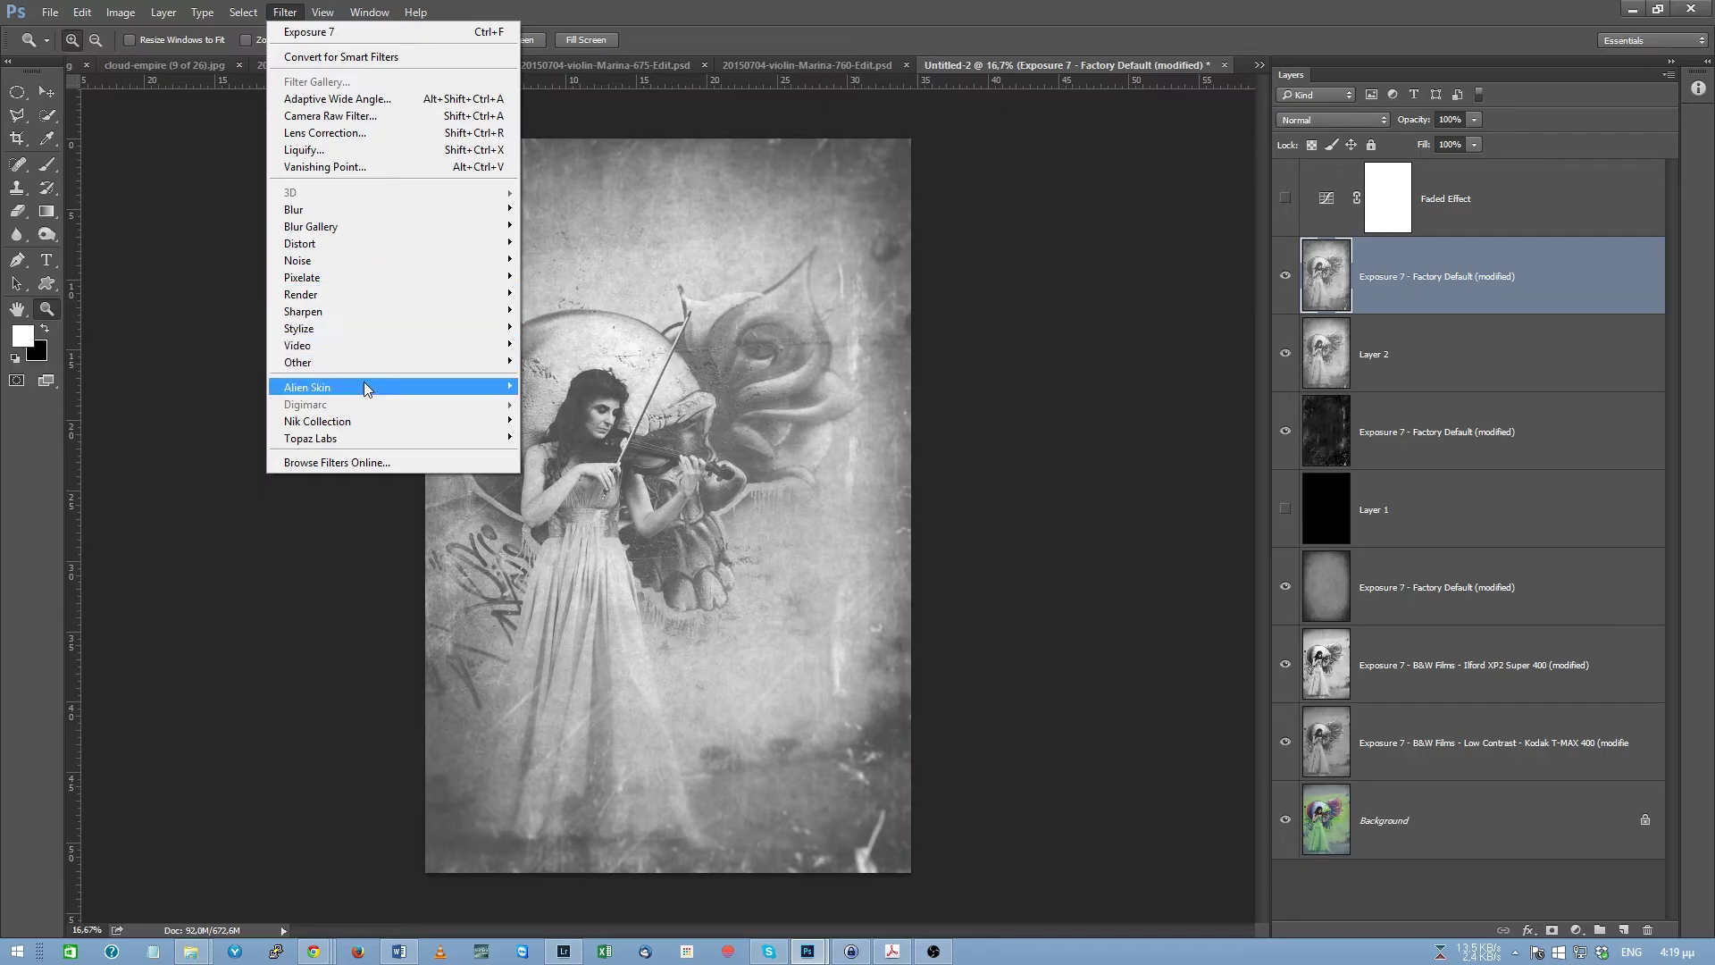
pyautogui.moveTo(364, 386)
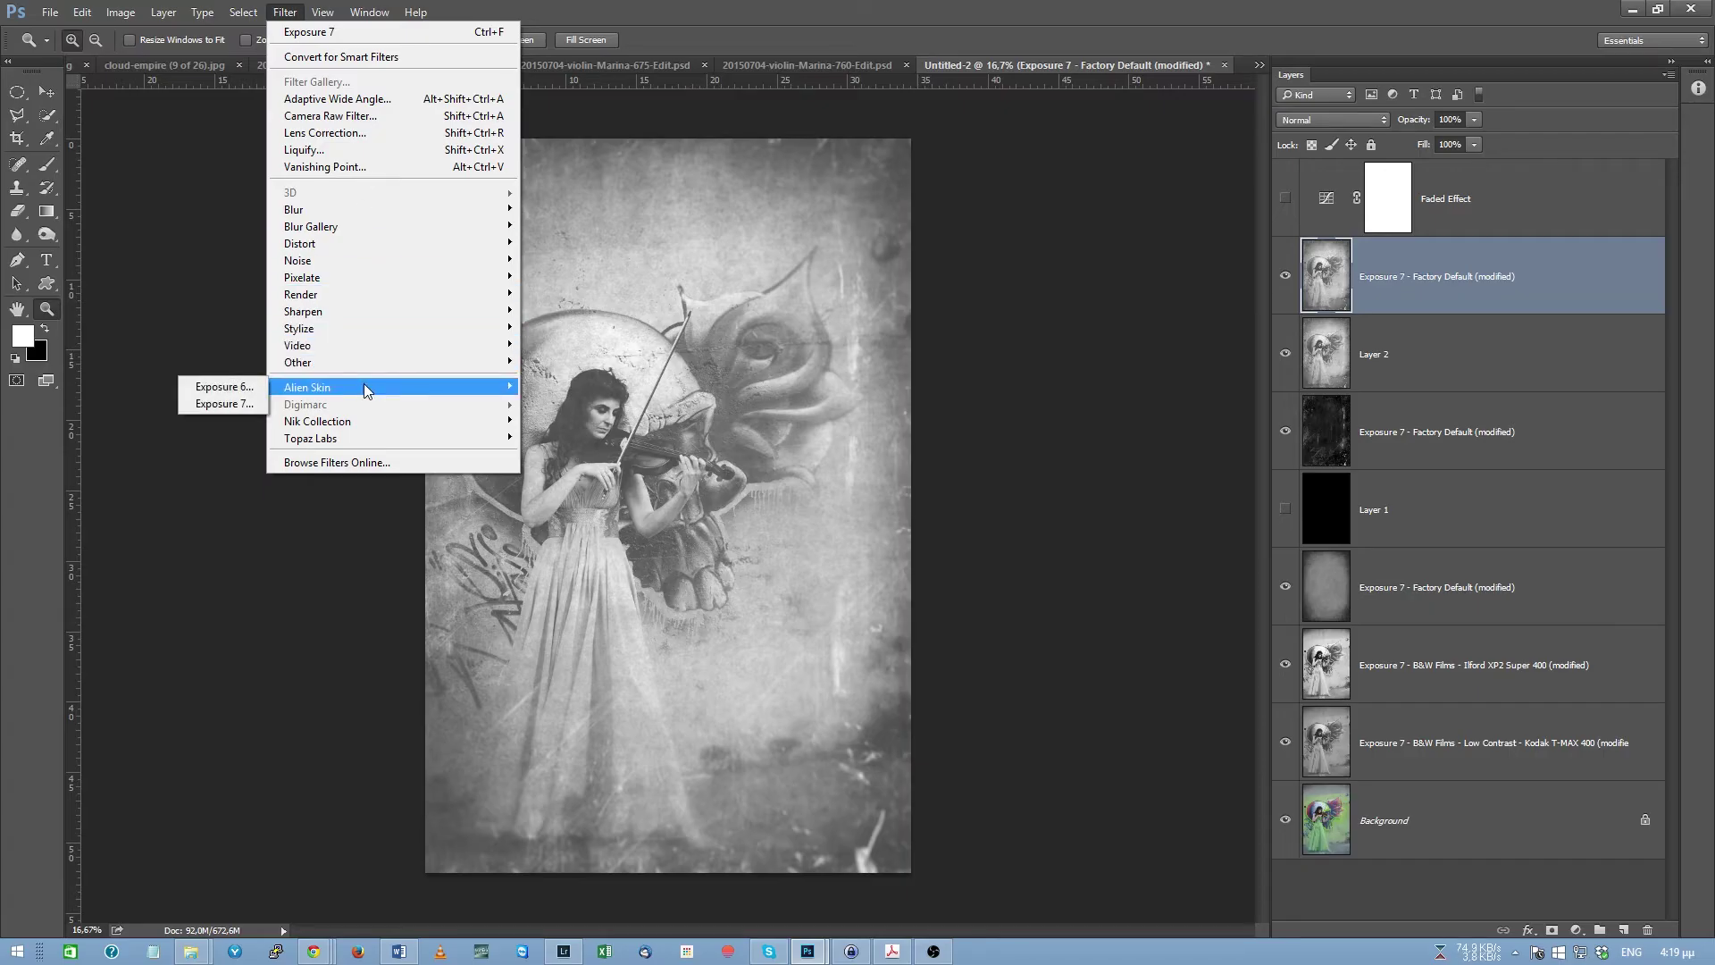
pyautogui.click(232, 399)
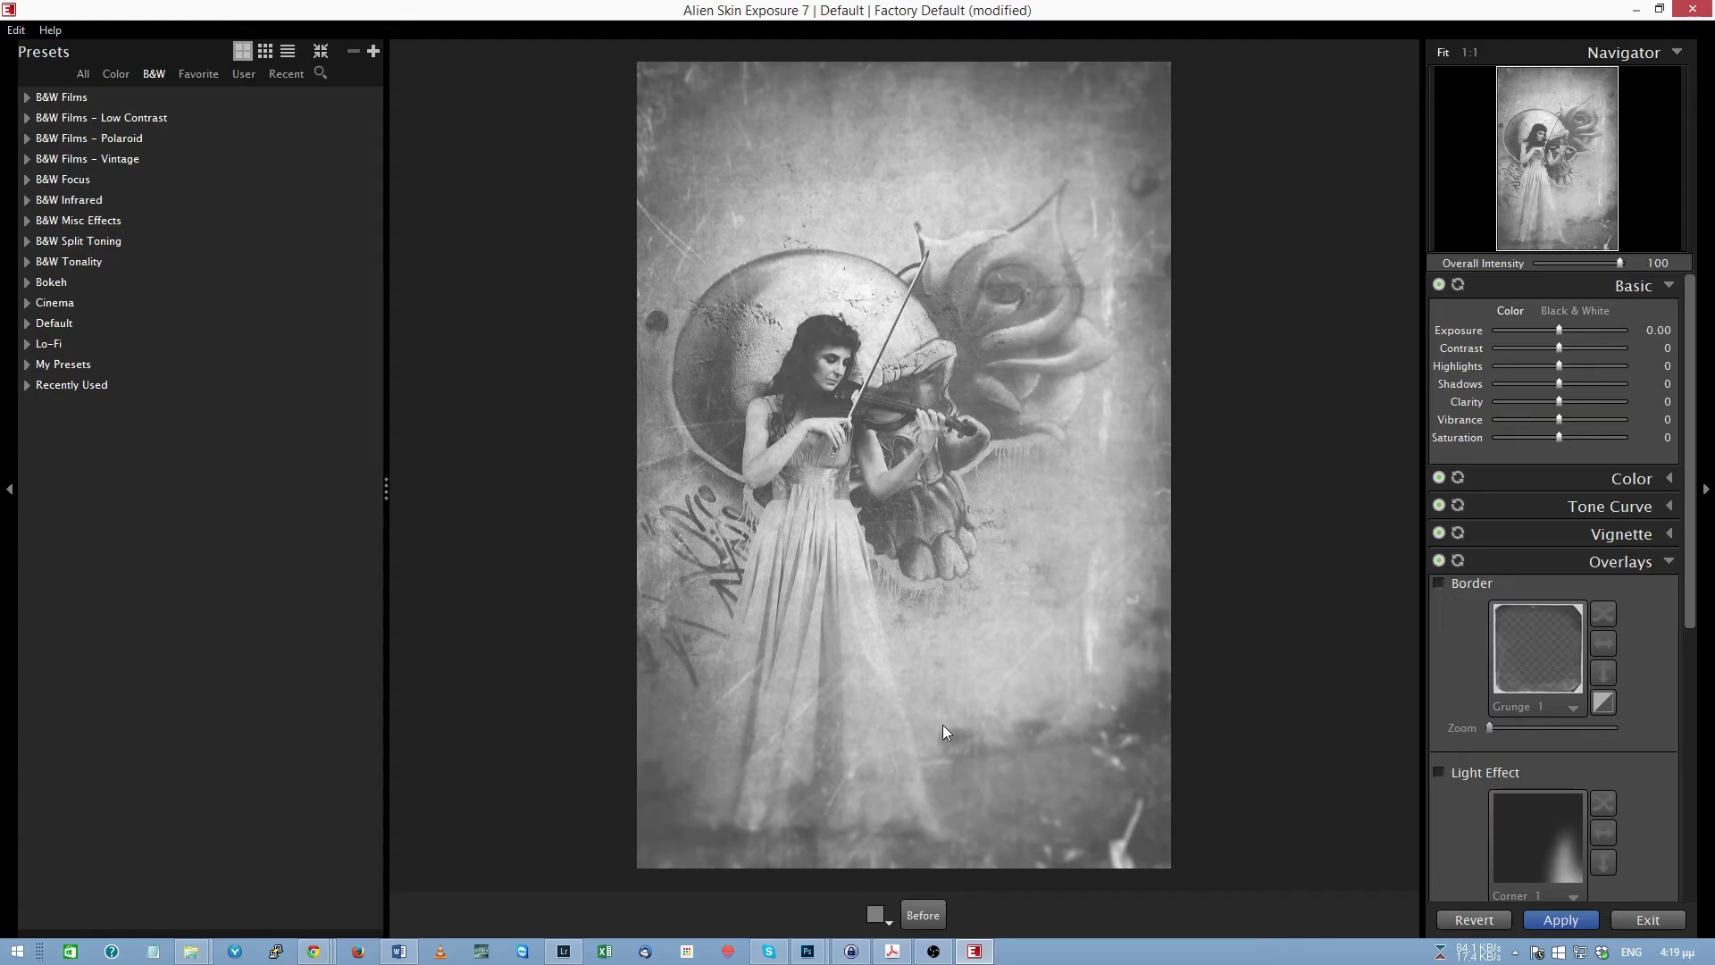
# Reset to Factory Default and try the Calotype, Calotype - Sepia and Daguerreotype - Damaged vintage presets
pyautogui.click(1441, 917)
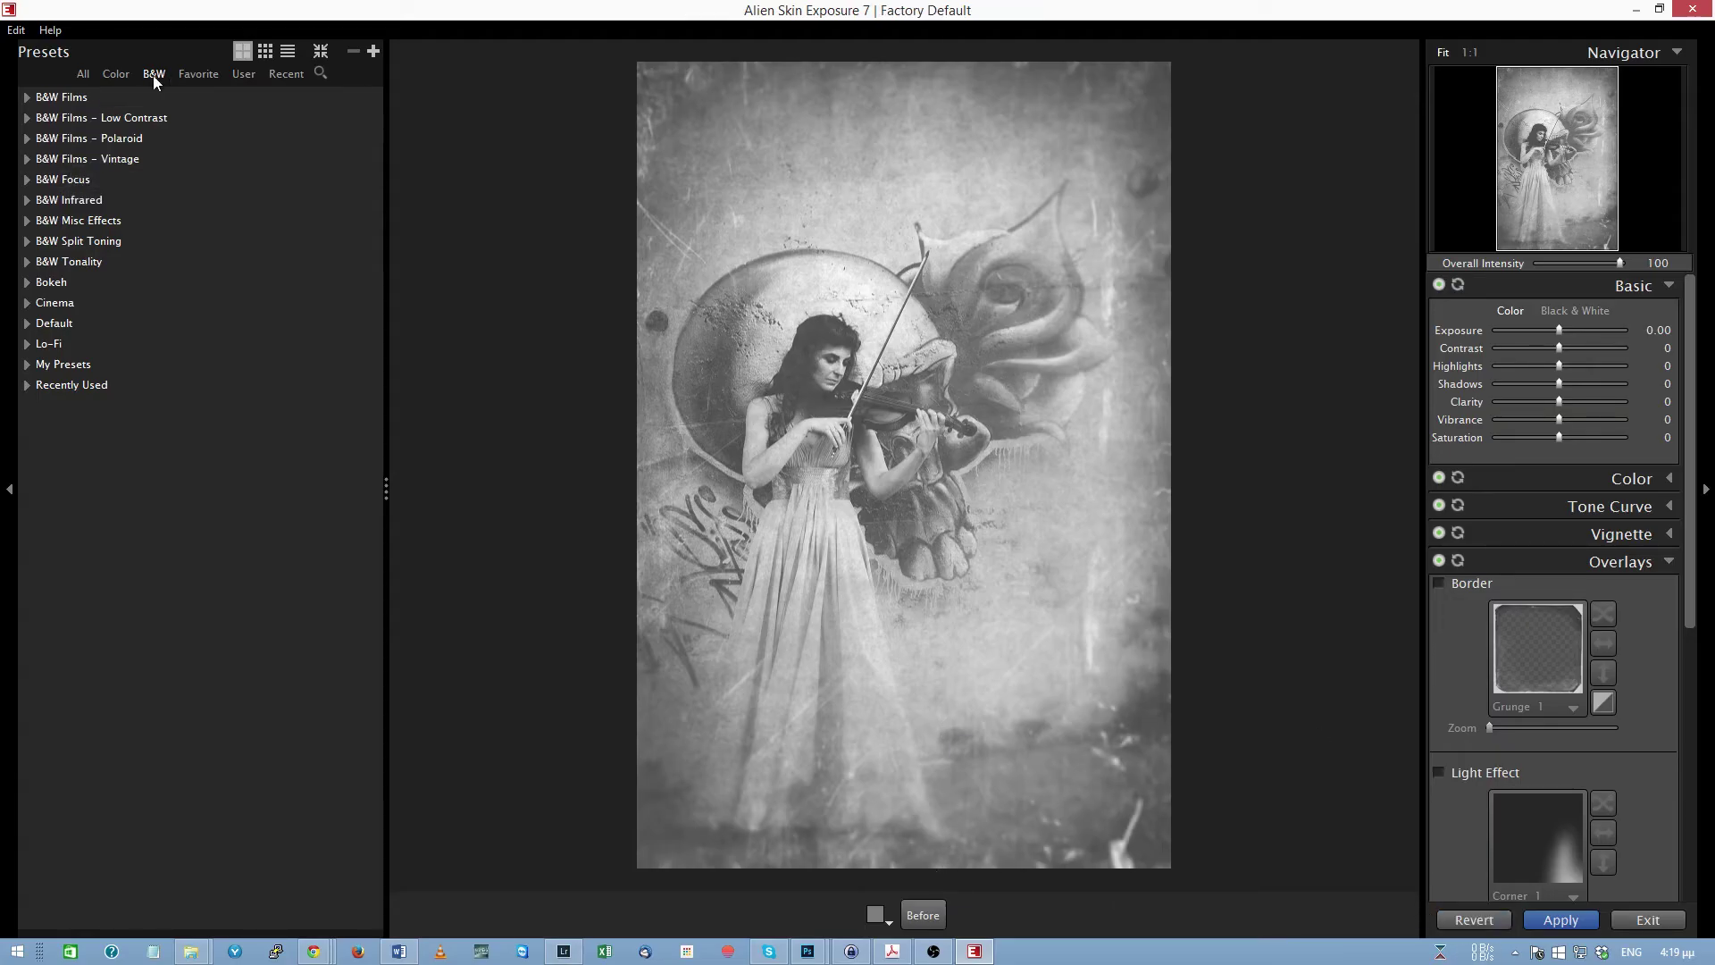
pyautogui.click(24, 159)
pyautogui.click(37, 185)
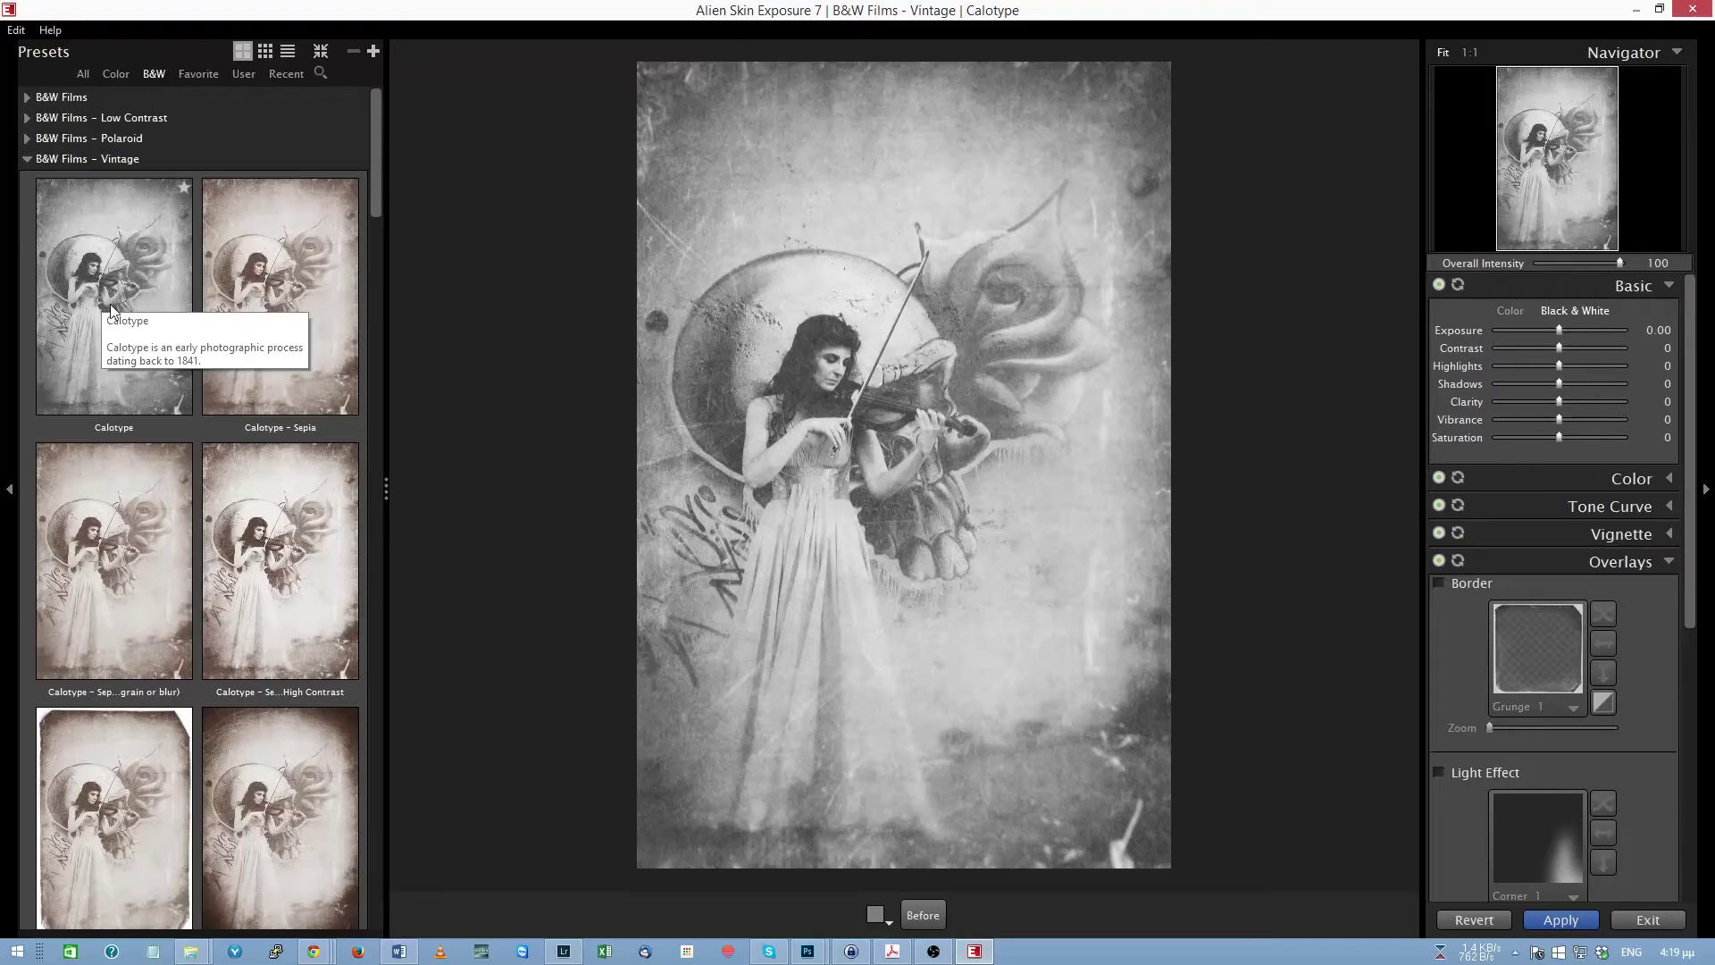
pyautogui.click(272, 309)
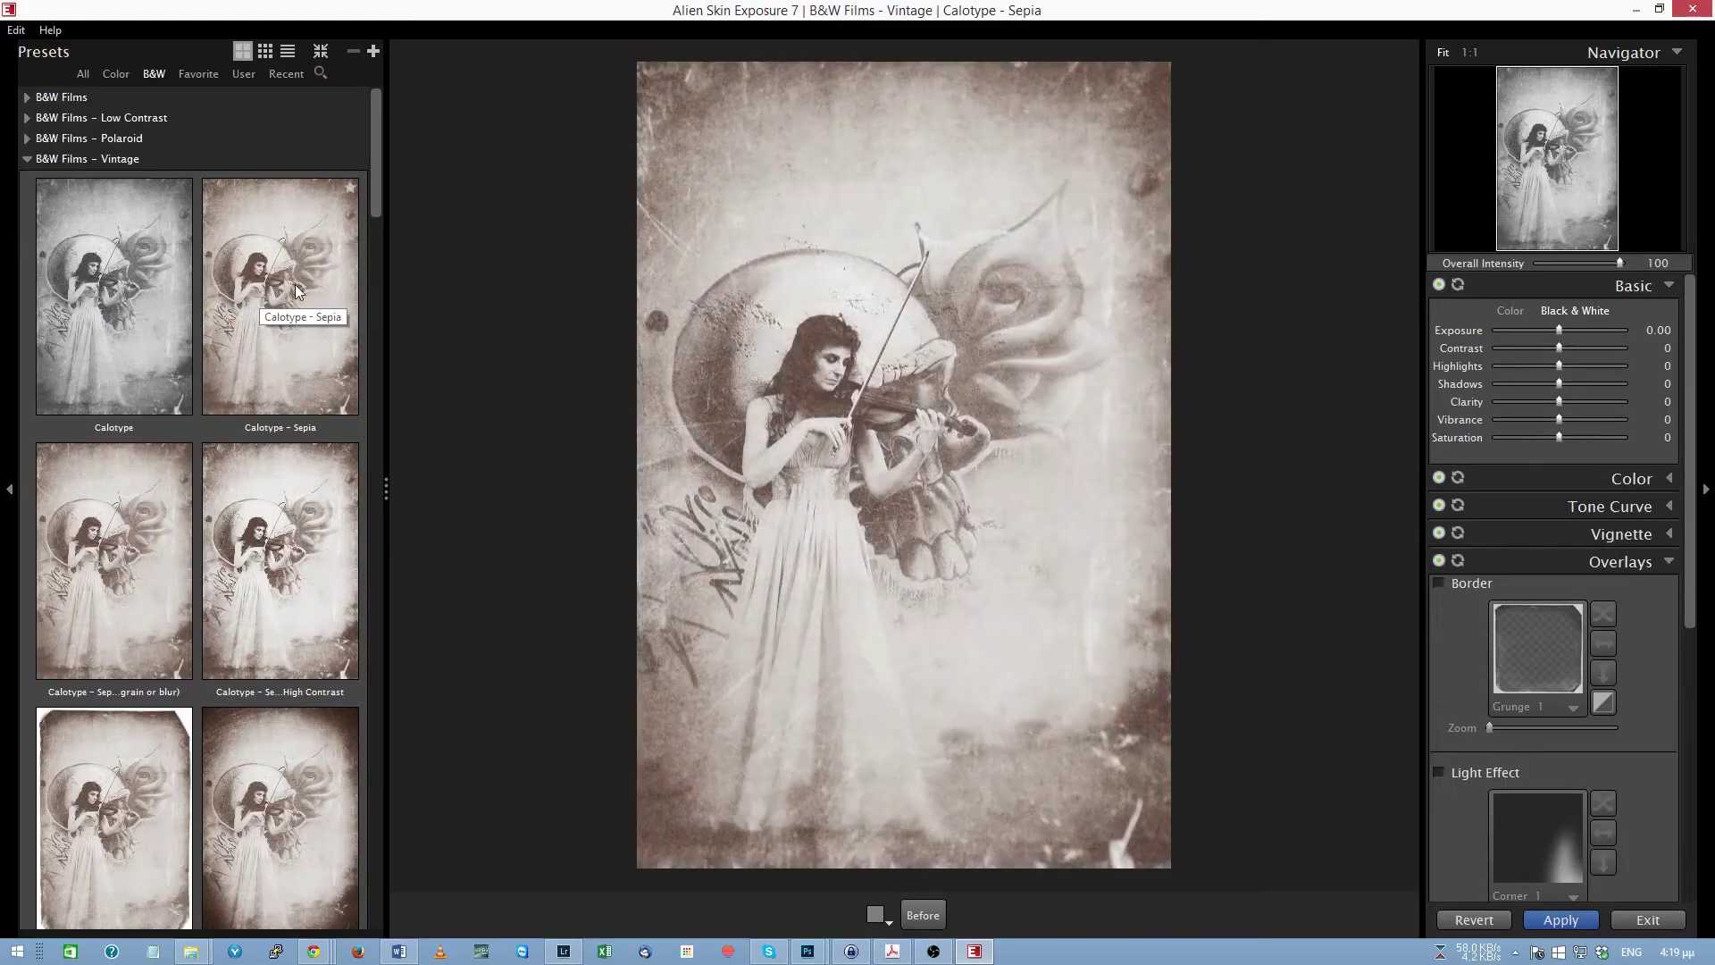
pyautogui.scroll(-5, 276, 381)
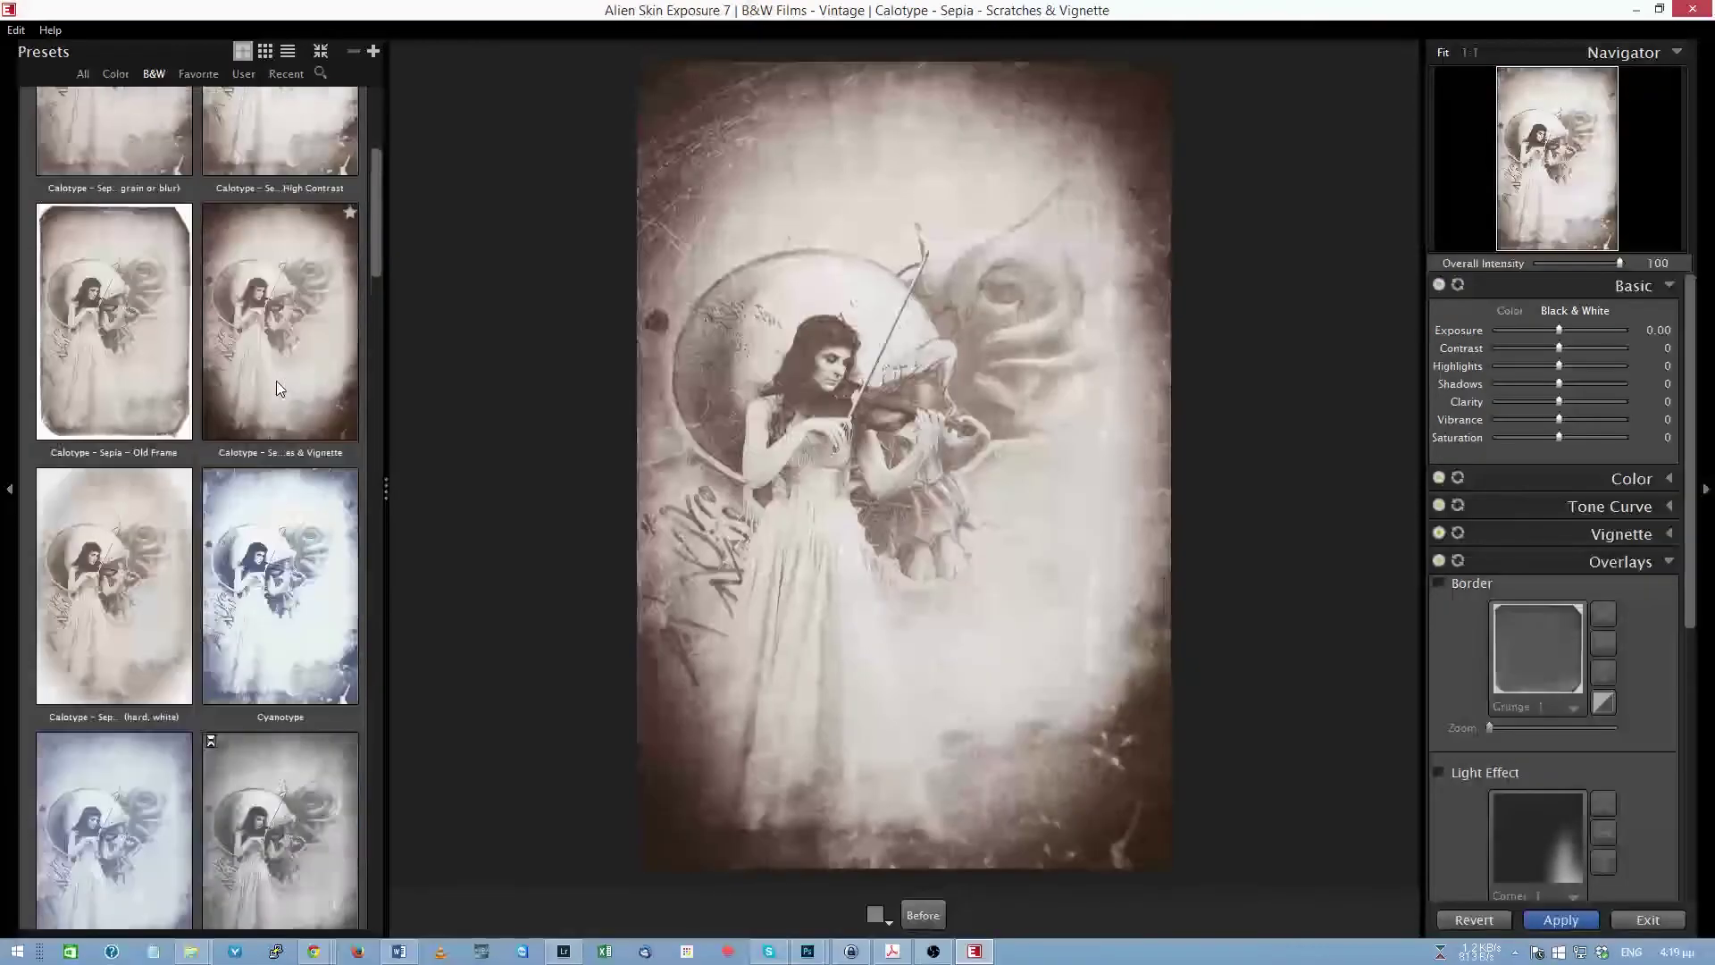
pyautogui.scroll(-5, 277, 396)
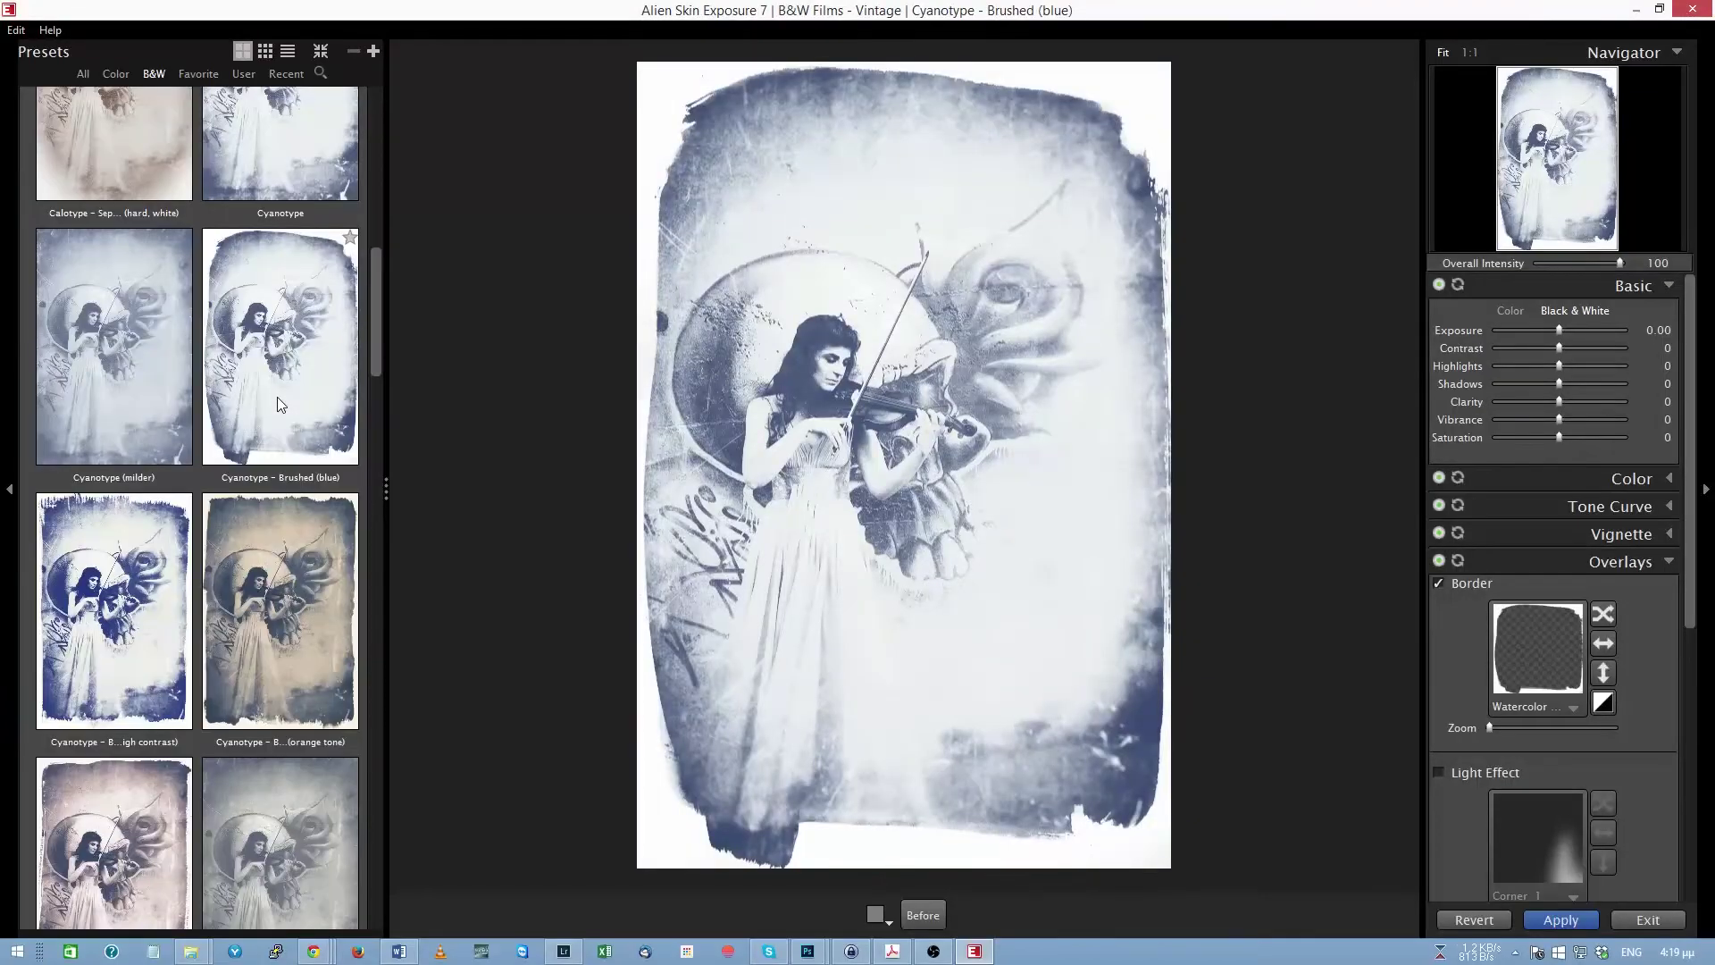
pyautogui.scroll(-1, 277, 397)
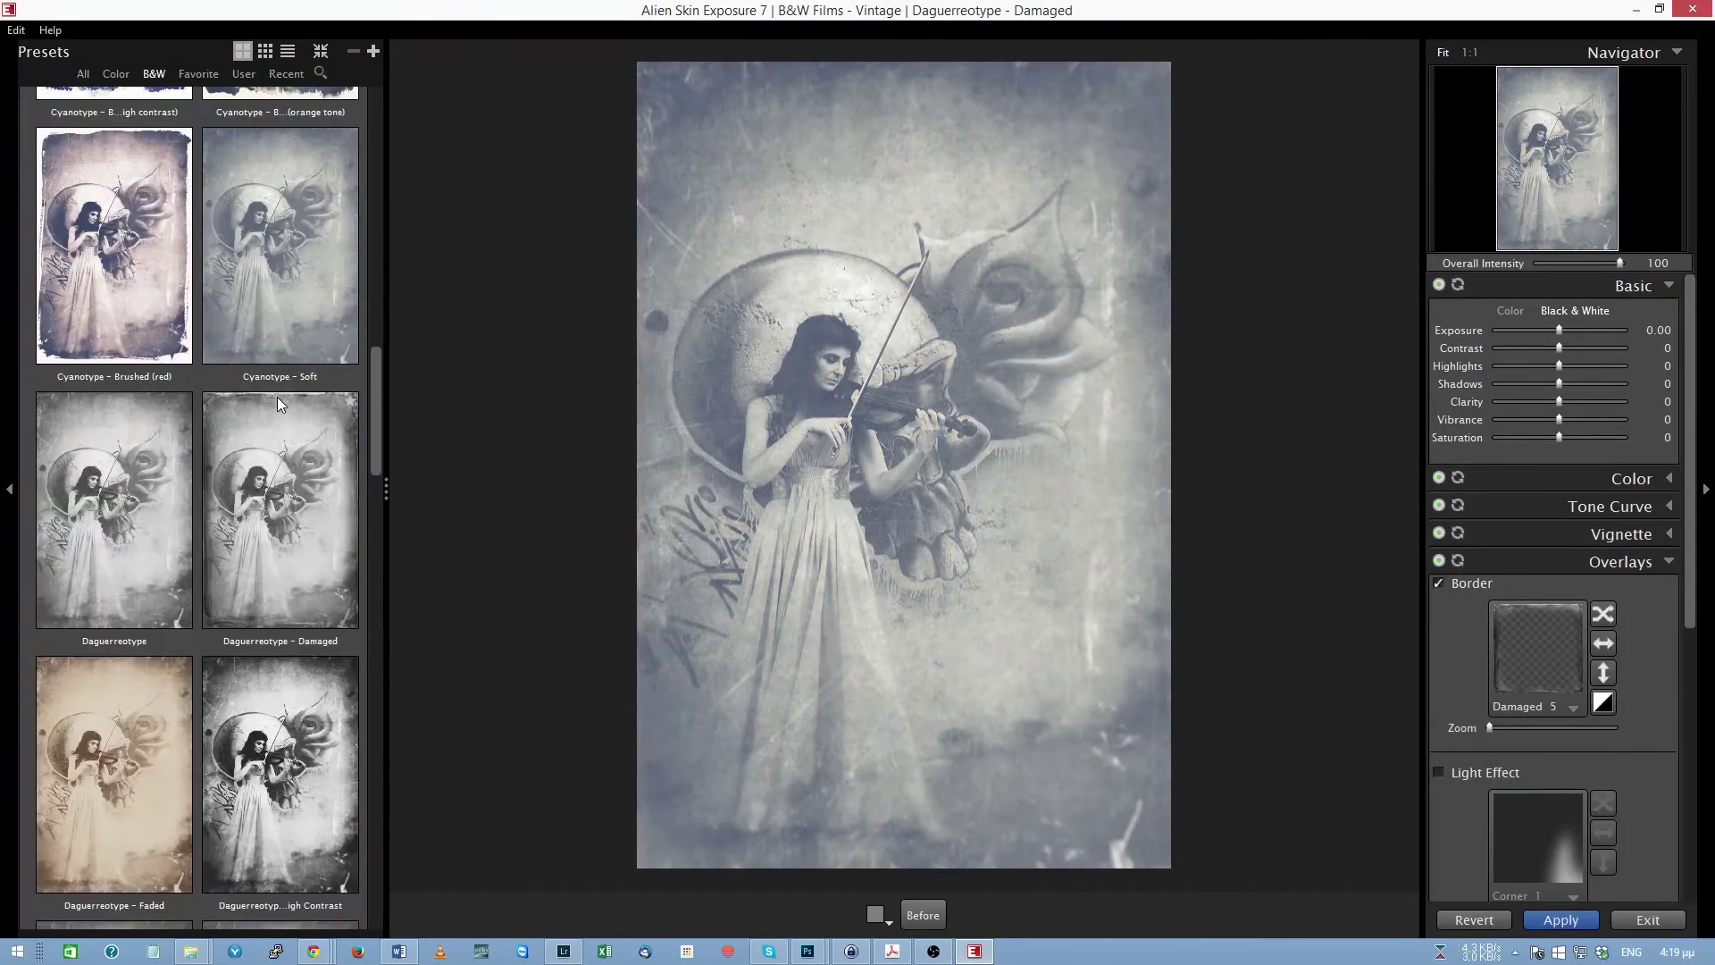
pyautogui.click(266, 511)
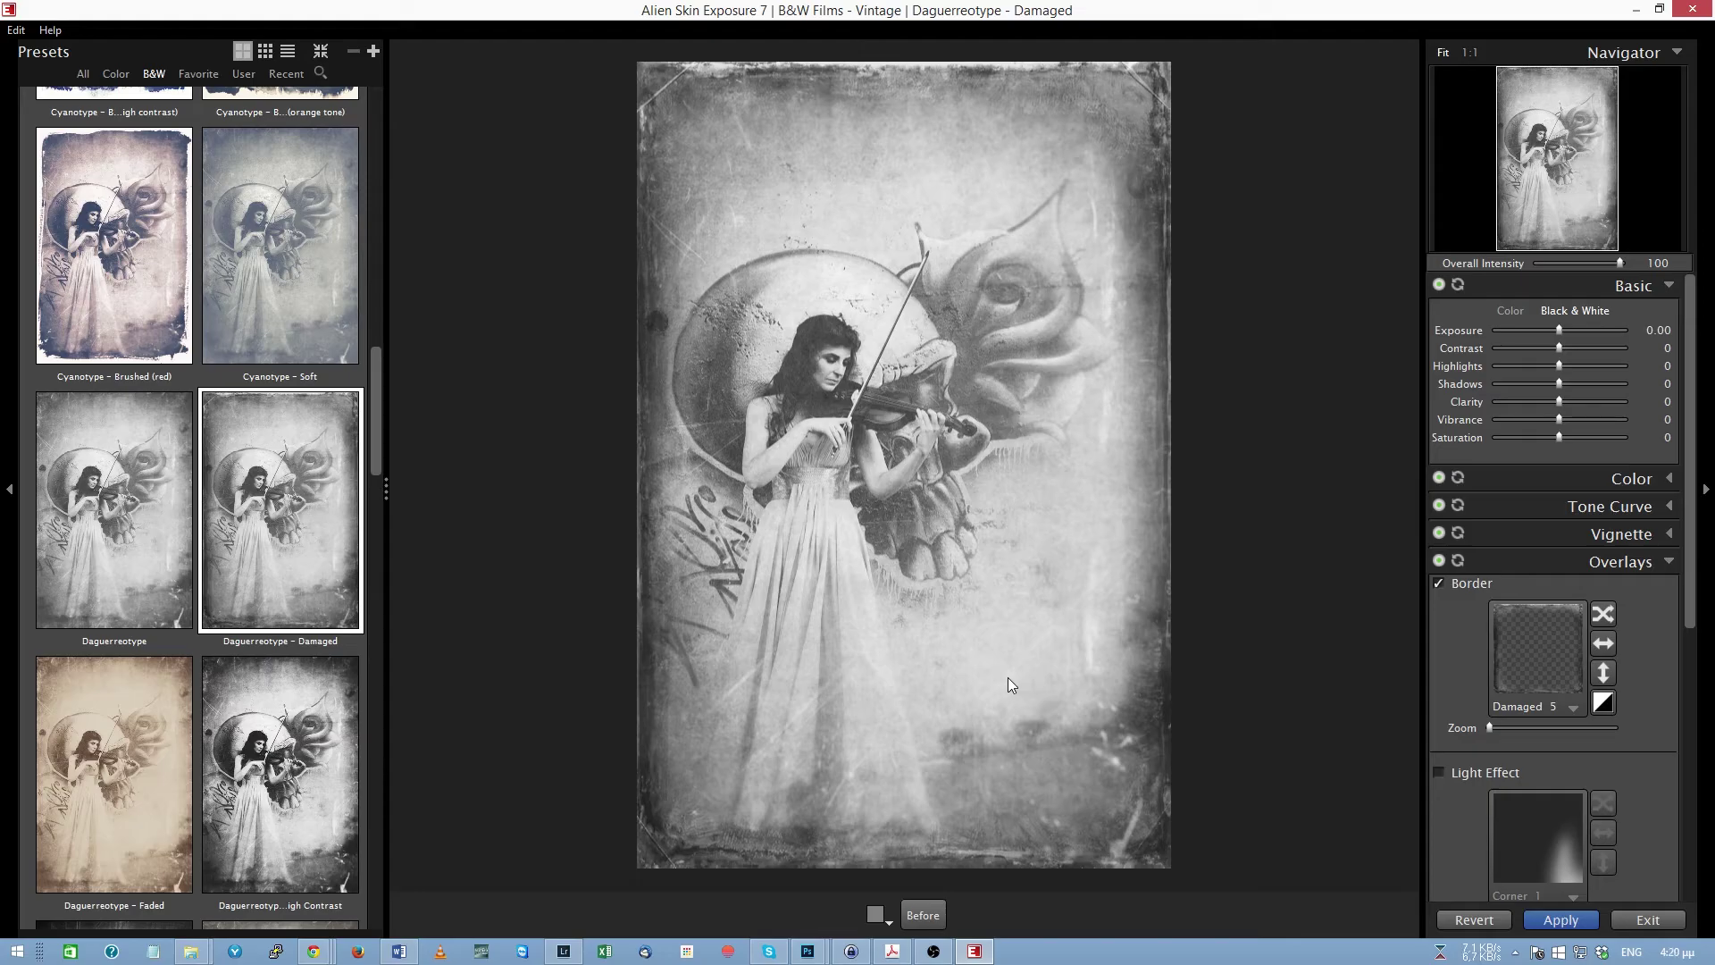
# Toggle the border overlay off and on, then choose the Daguerreotype - Sepia preset
pyautogui.click(1433, 582)
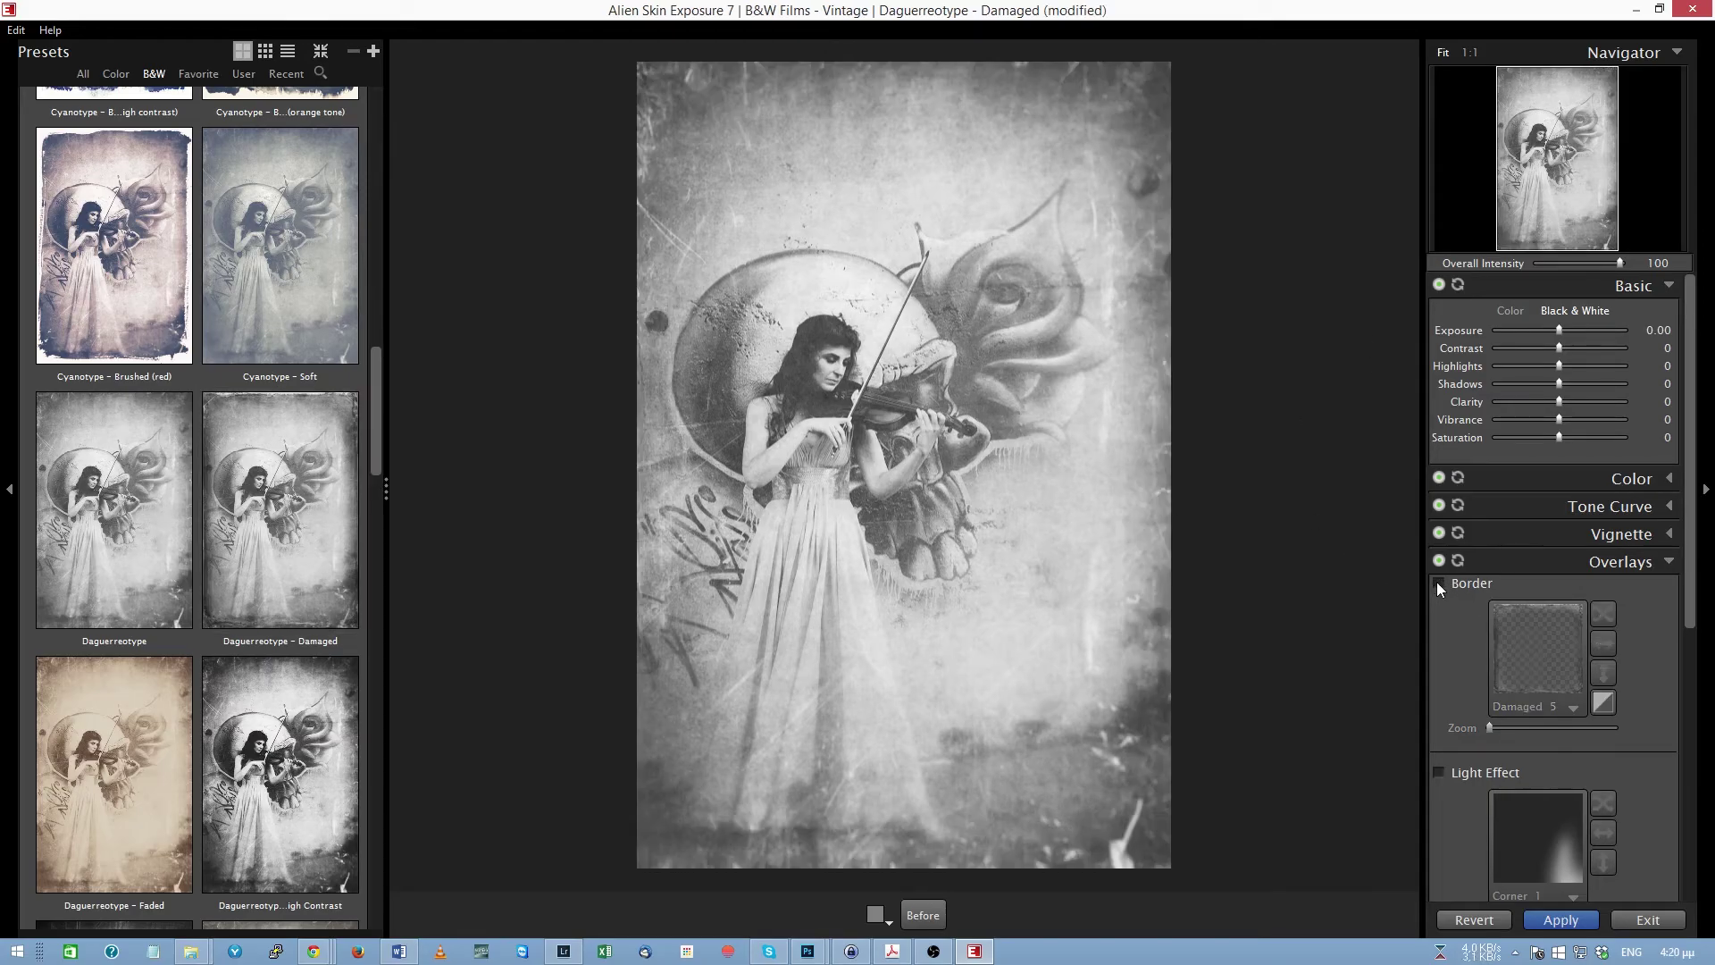
pyautogui.click(1436, 582)
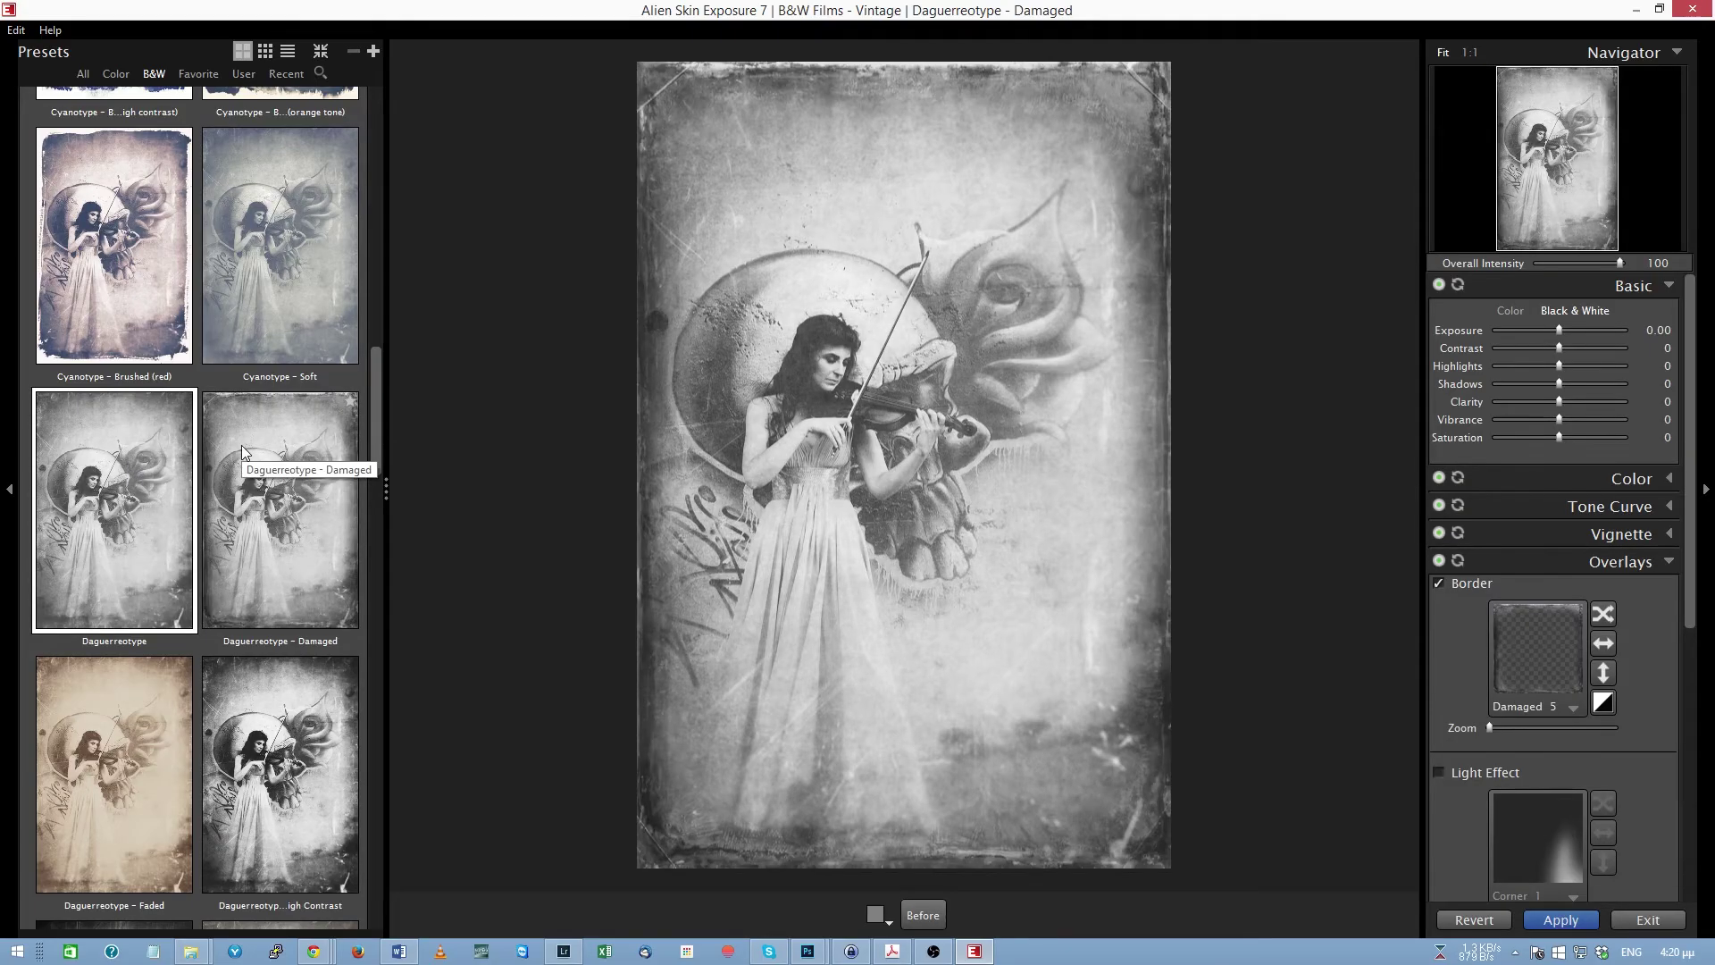
pyautogui.scroll(-3, 241, 445)
pyautogui.scroll(-3, 241, 444)
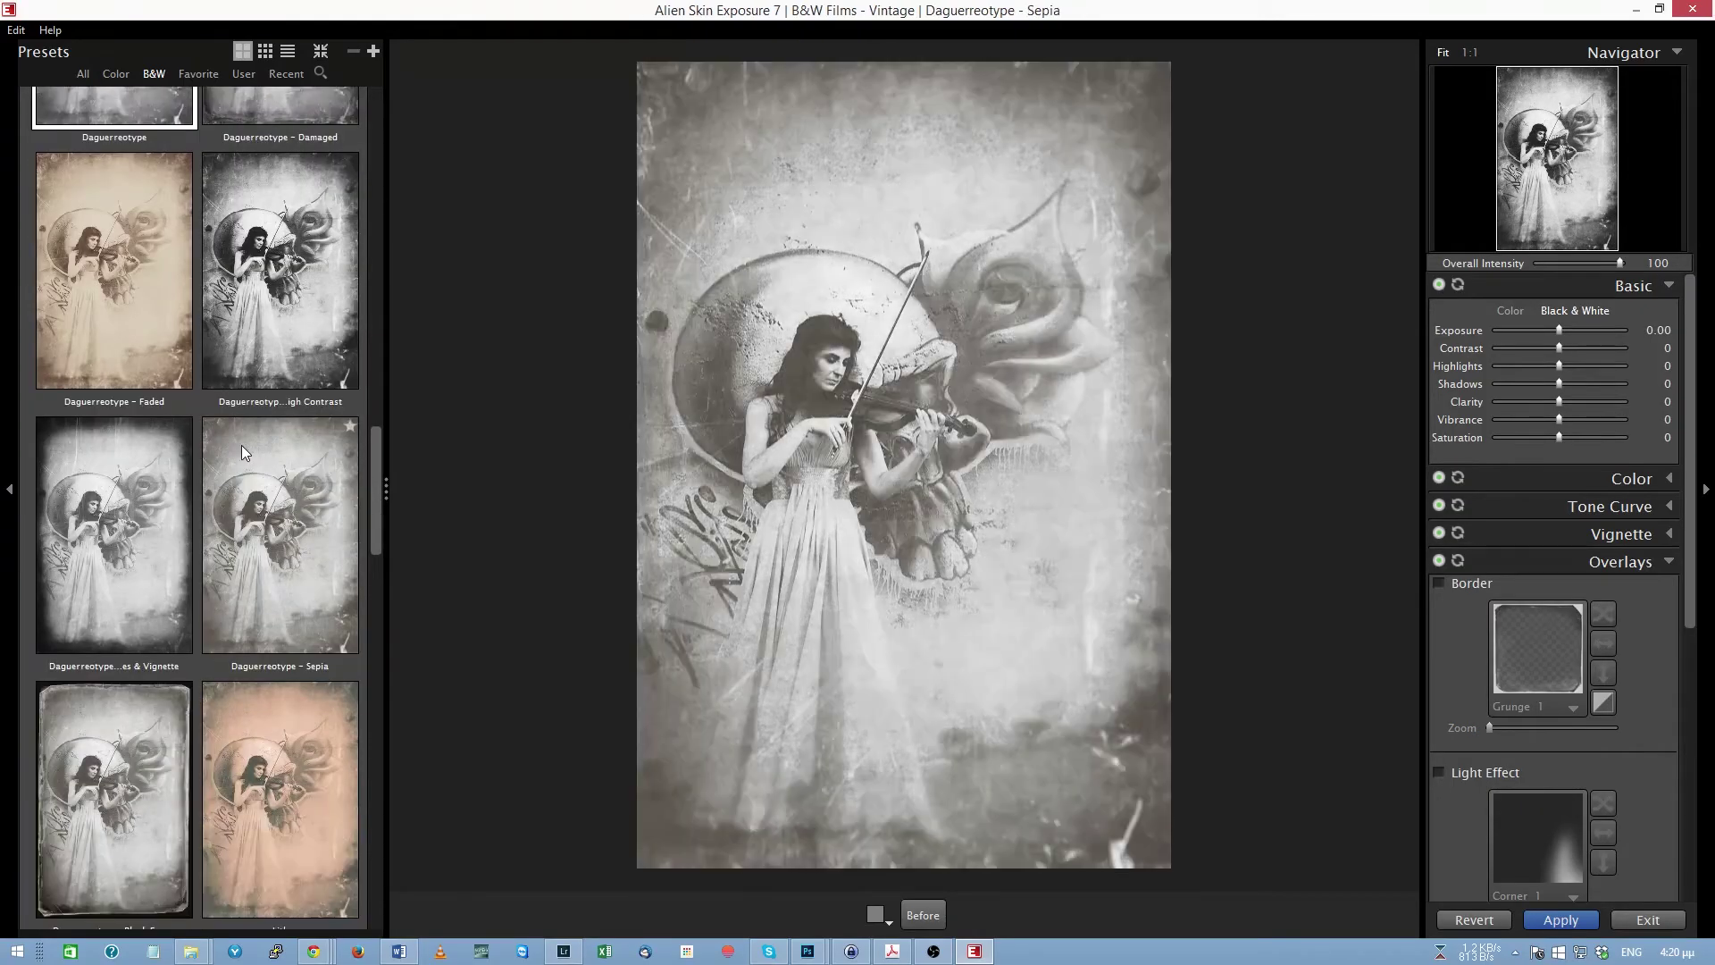
pyautogui.click(285, 507)
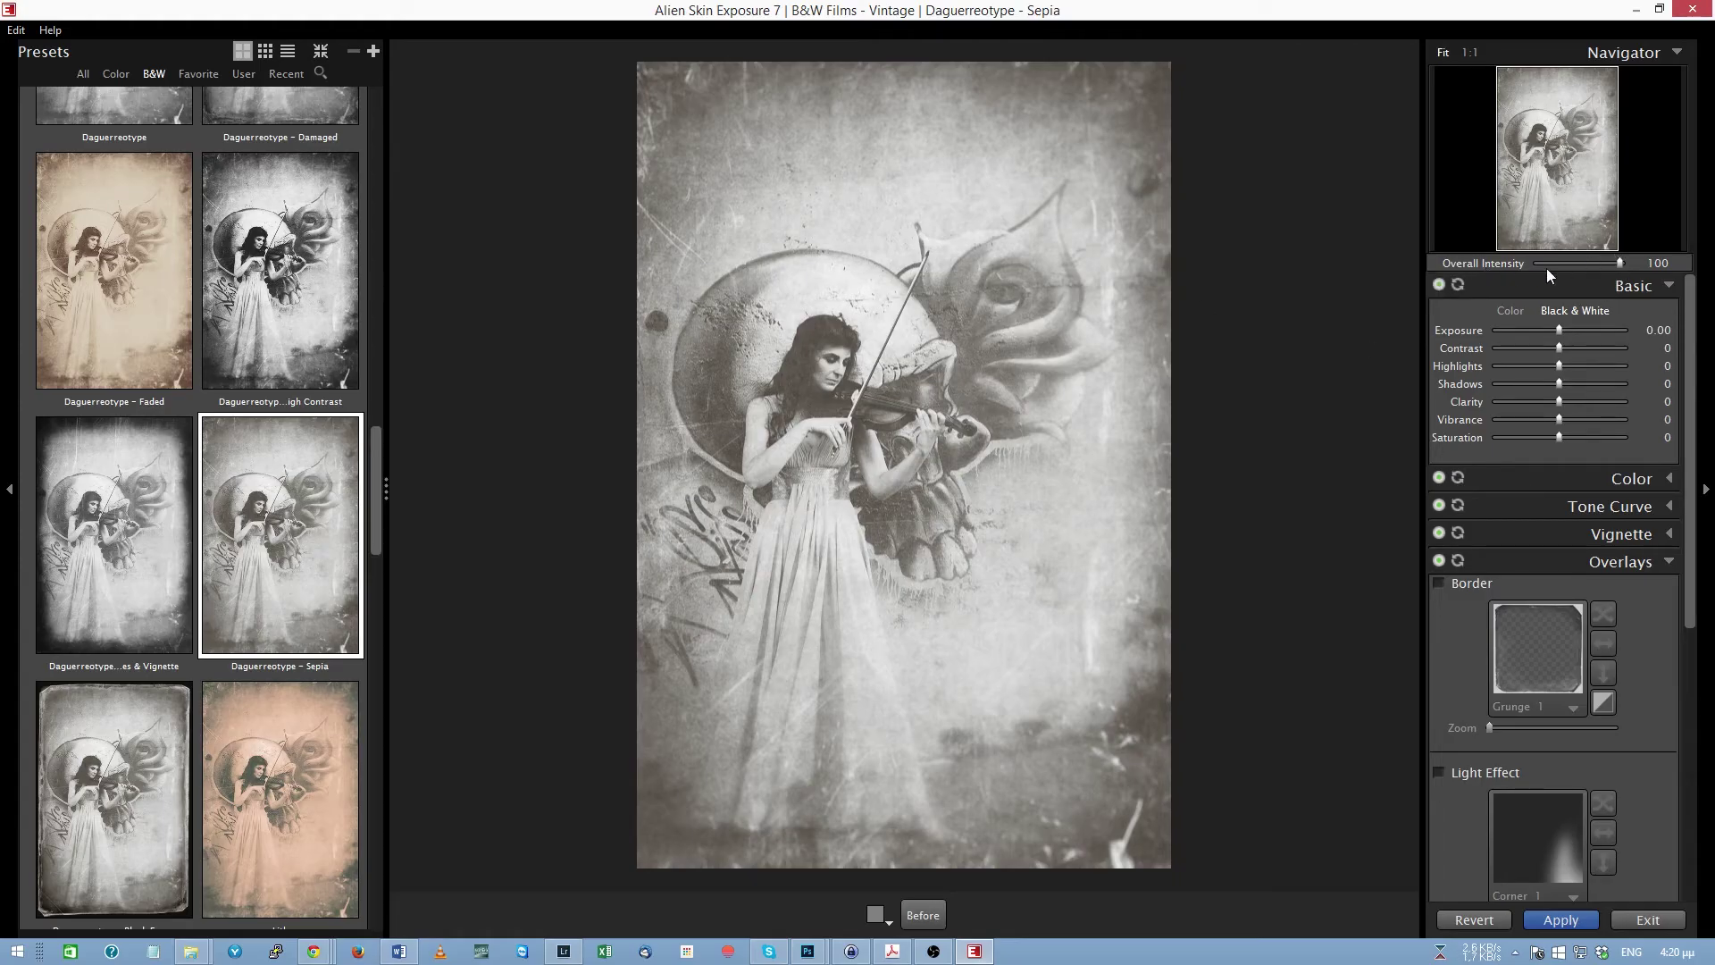
# Reduce the effect intensity to about a third and try the Wet Plate - Damaged preset
pyautogui.moveTo(1597, 262); pyautogui.dragTo(1554, 262)
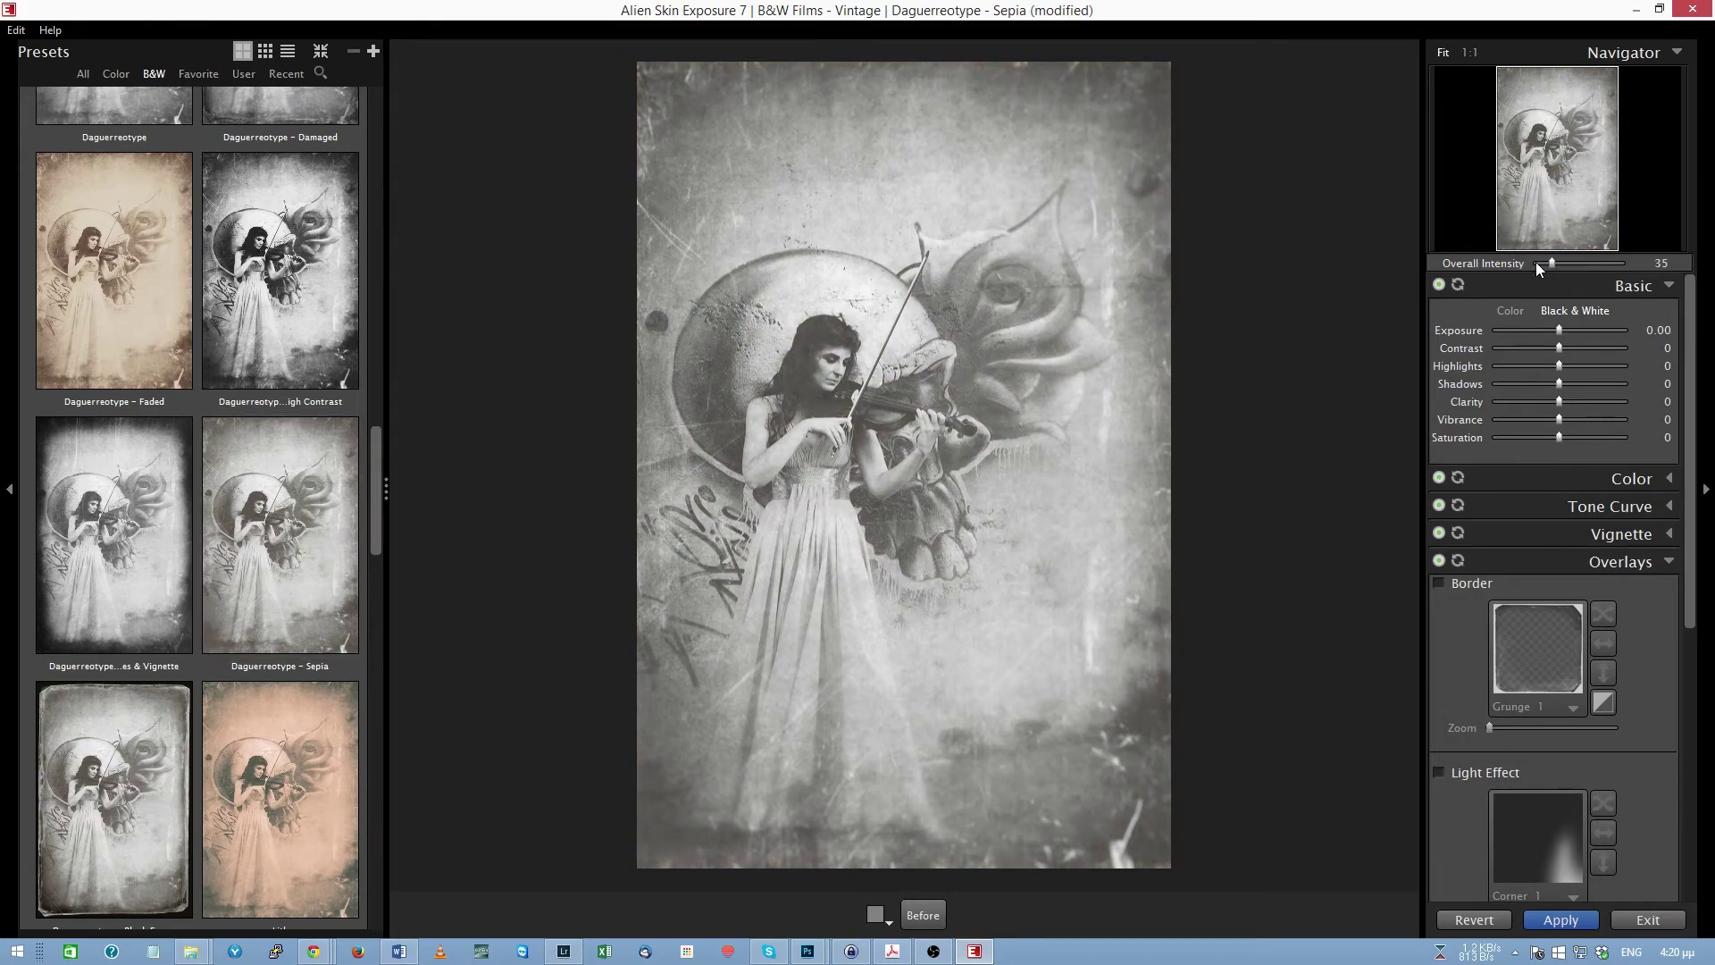
pyautogui.scroll(-7, 222, 474)
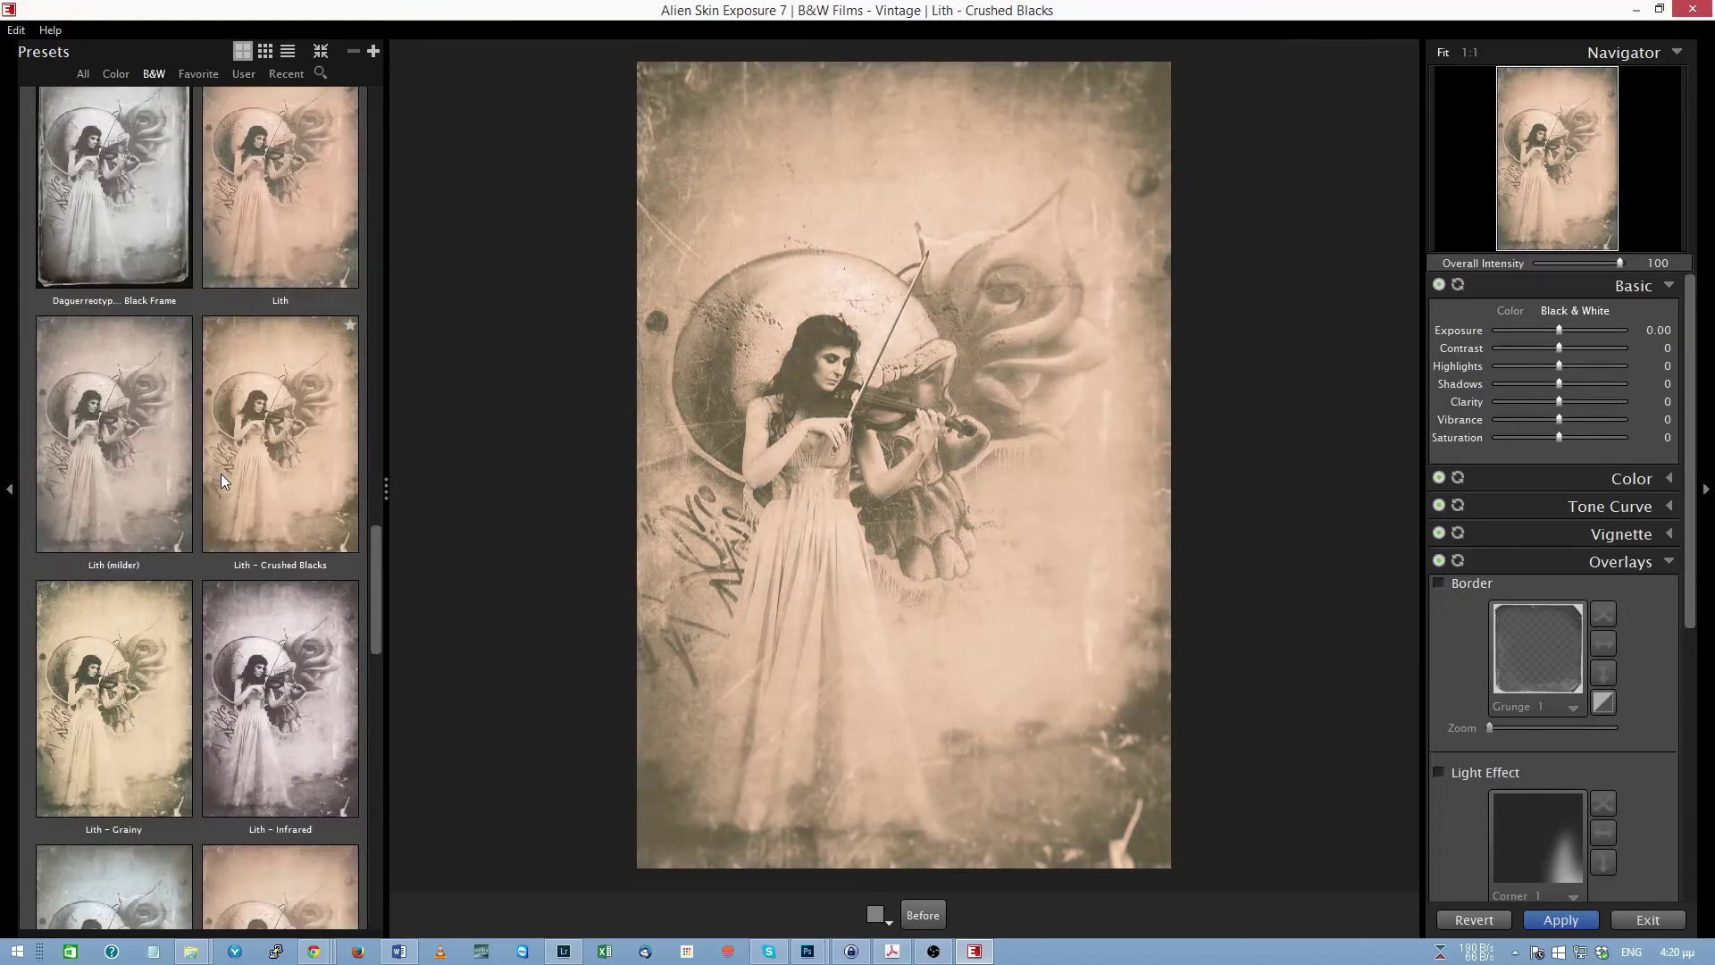
pyautogui.scroll(-8, 221, 473)
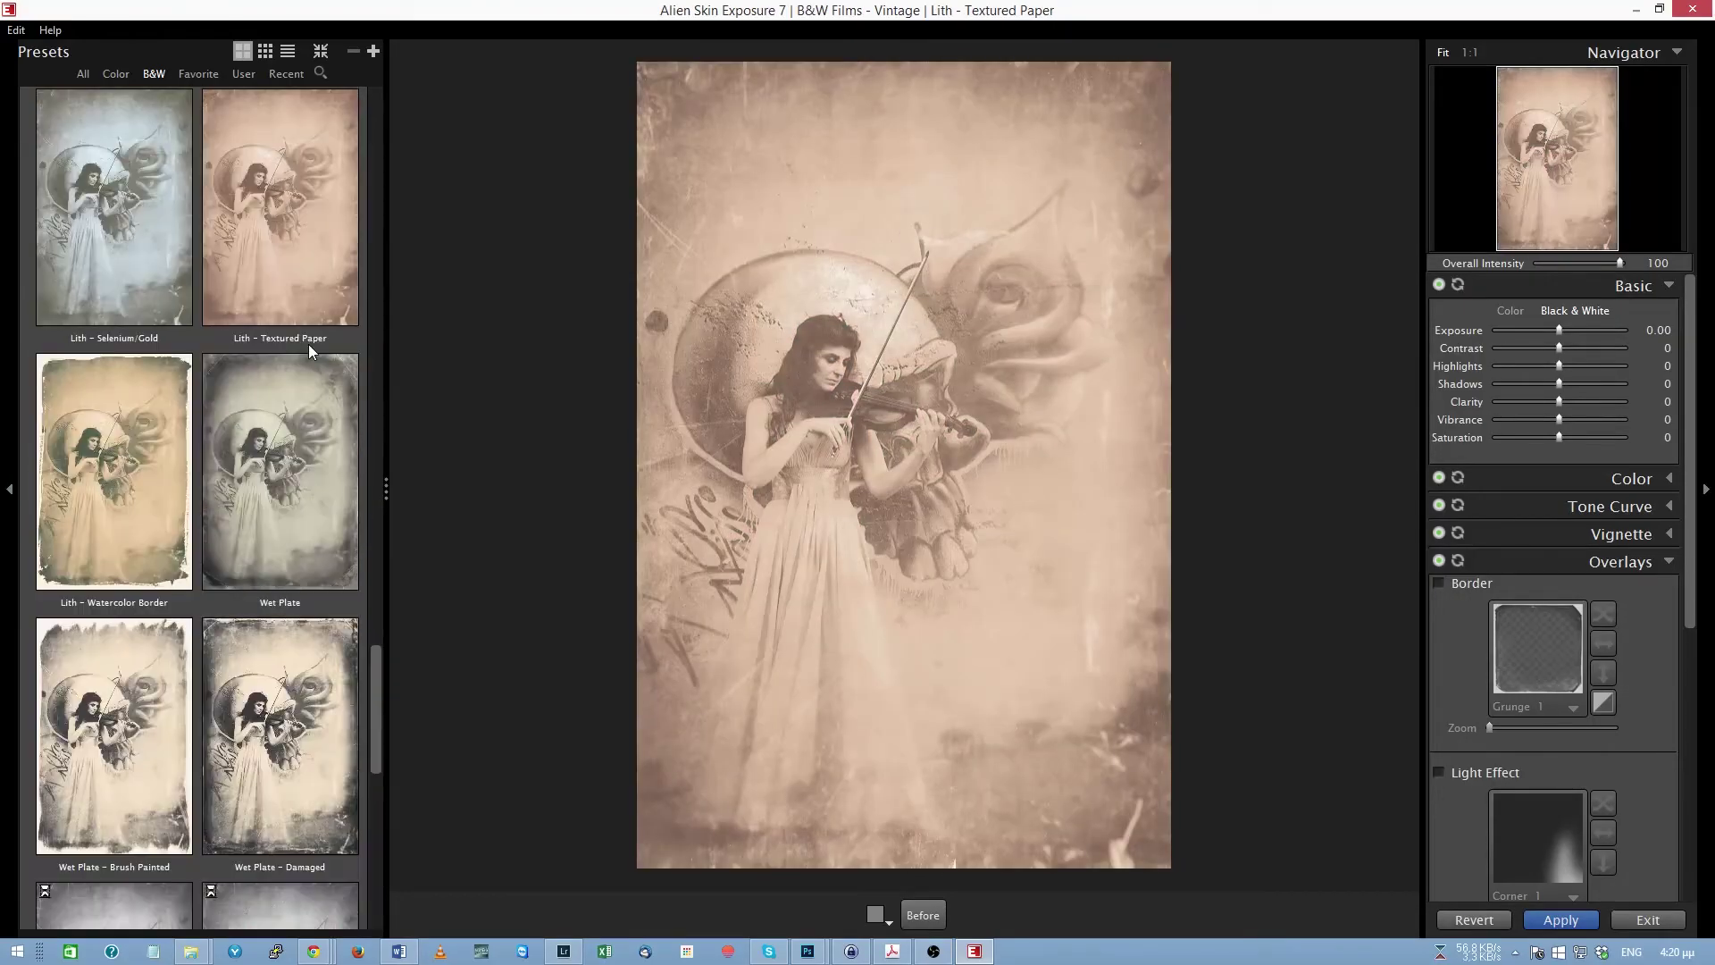
pyautogui.scroll(-2, 308, 345)
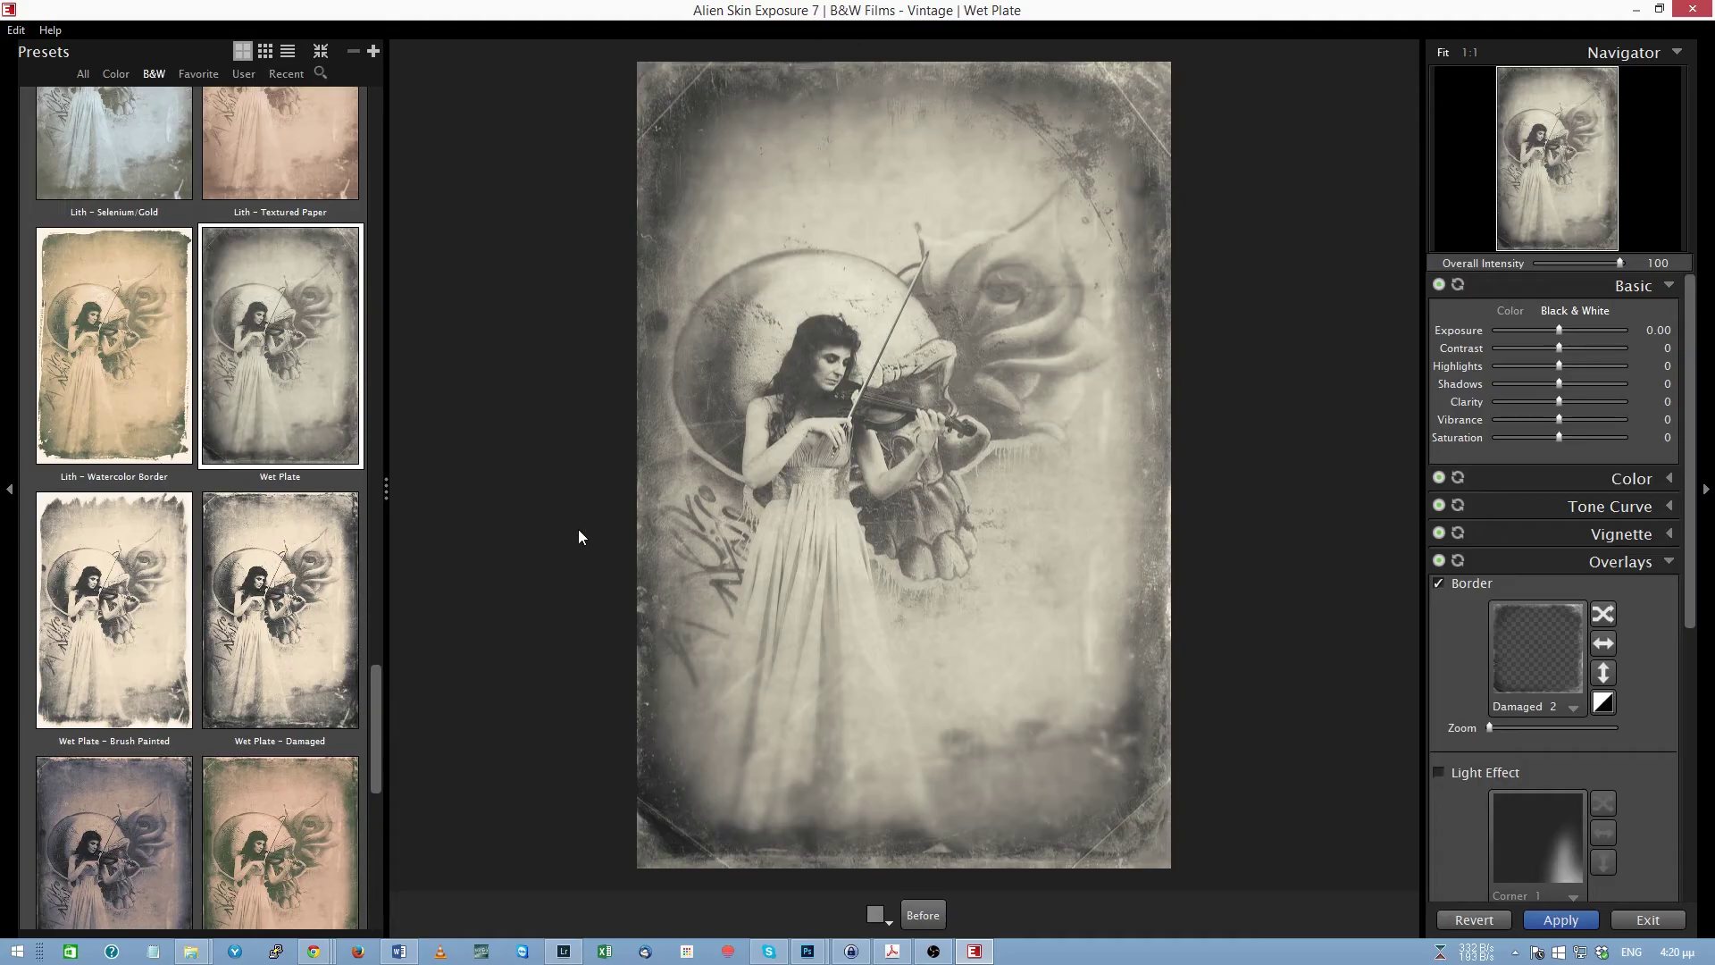
pyautogui.click(327, 588)
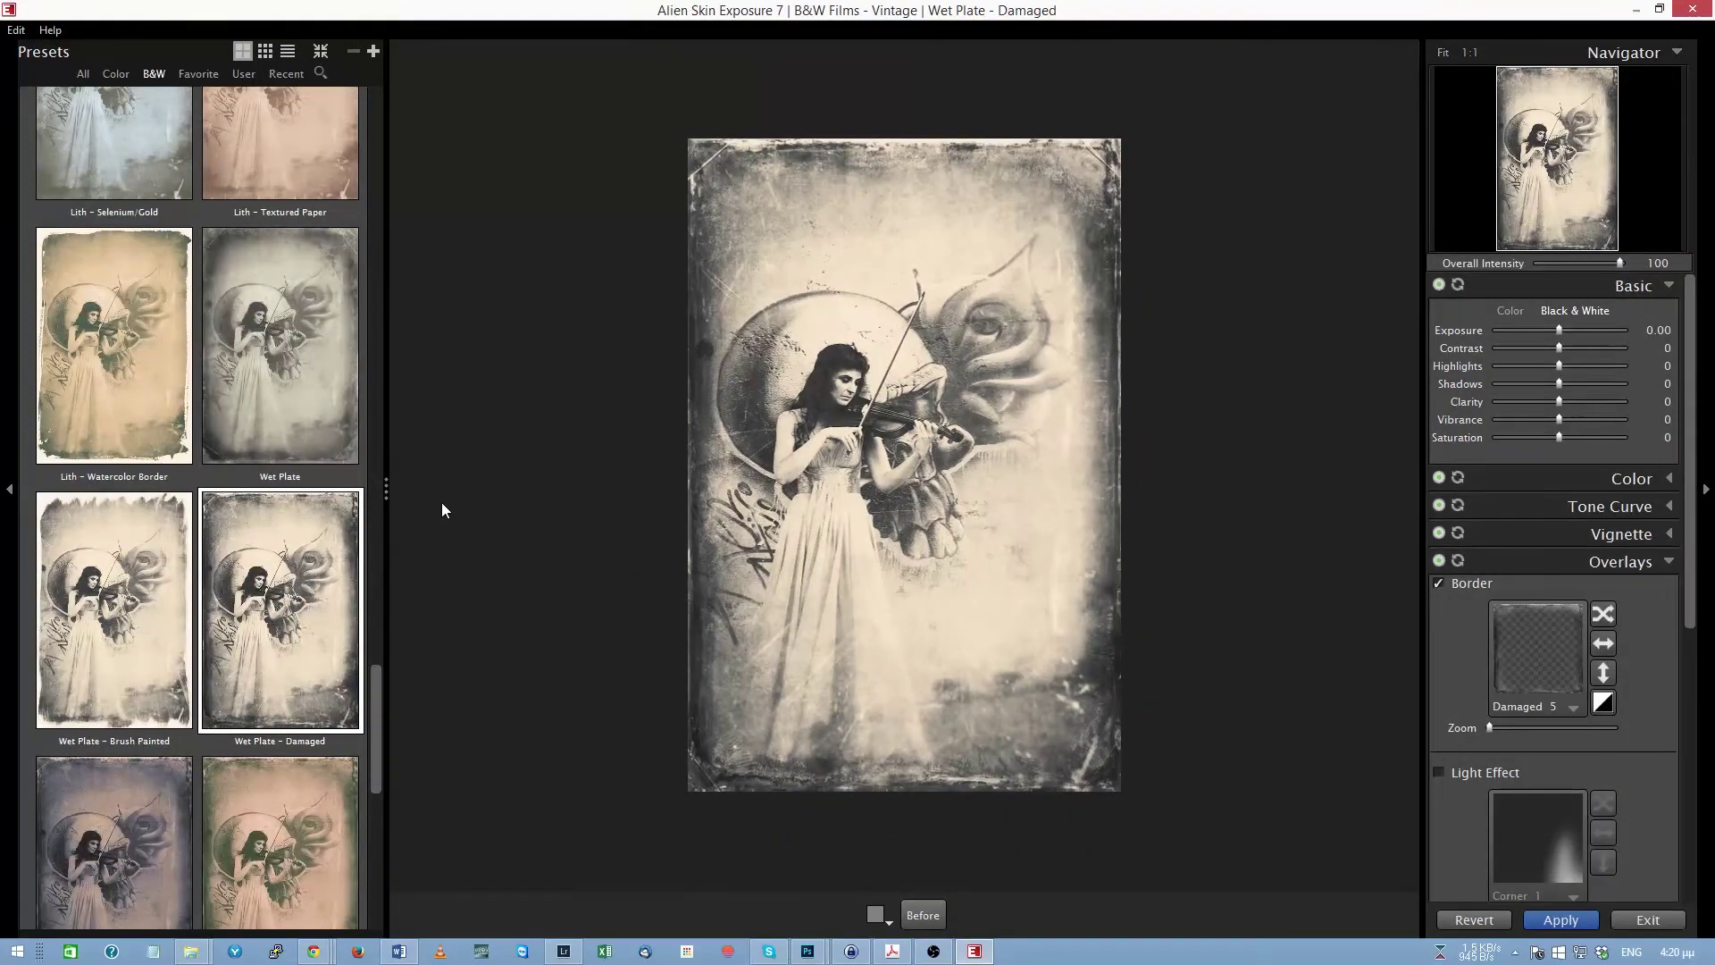
pyautogui.moveTo(379, 696); pyautogui.dragTo(372, 831)
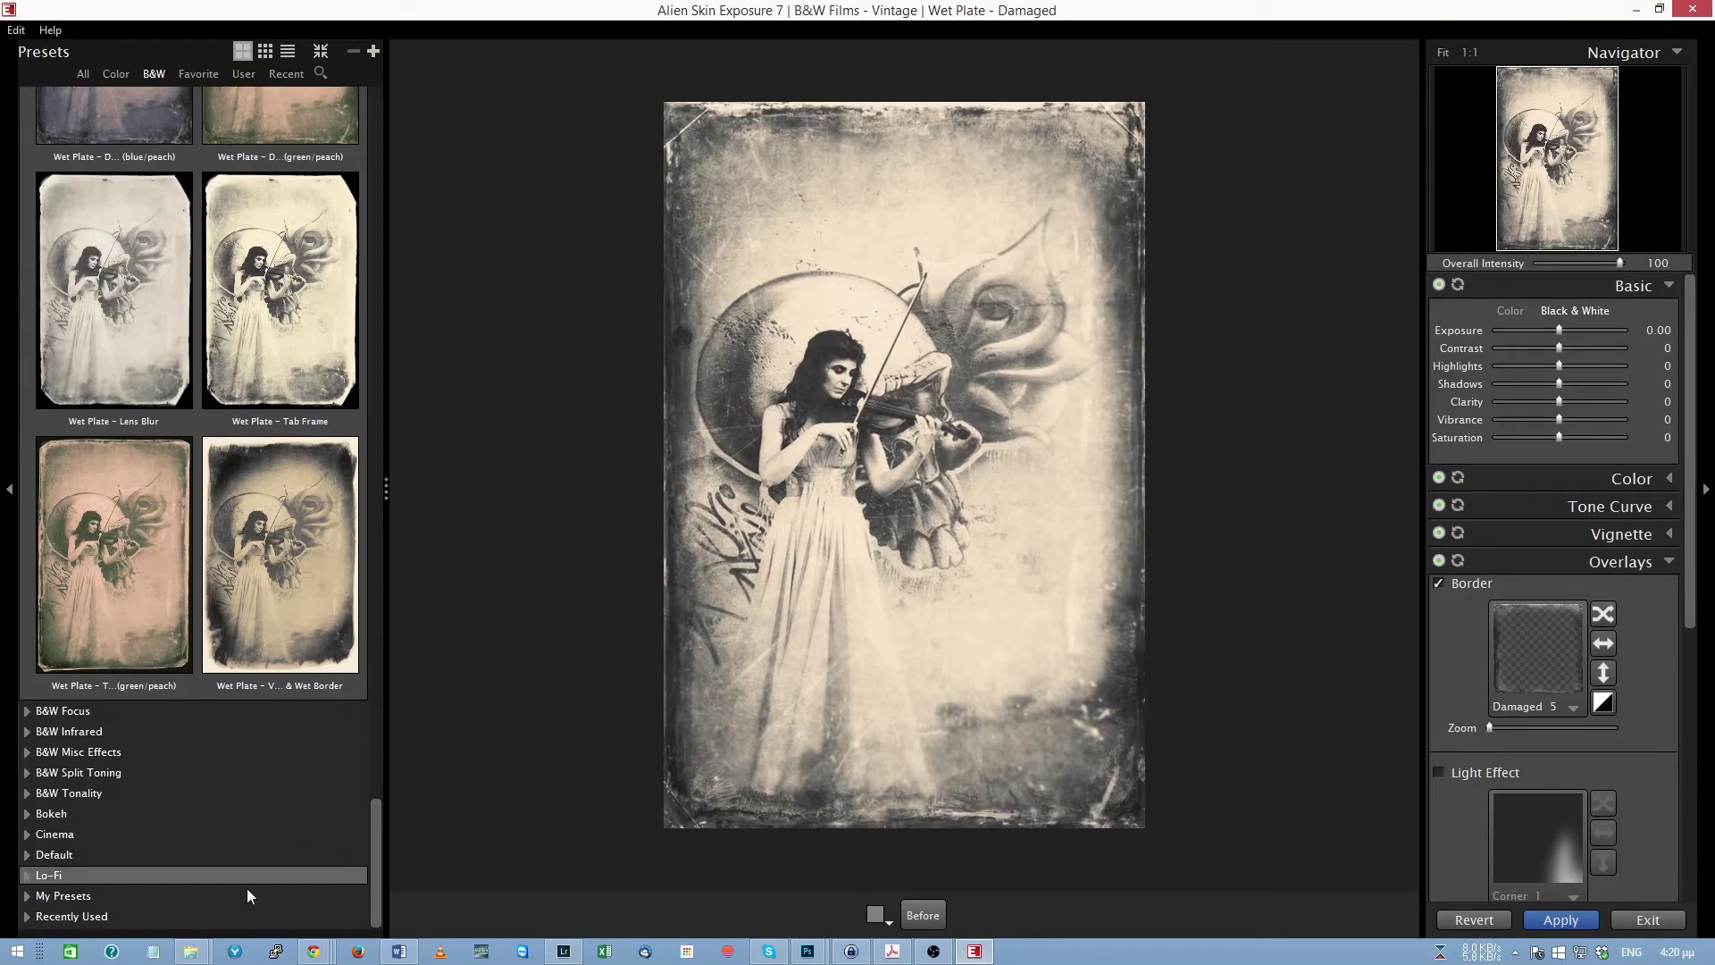
# Apply the B&W Focus Glamour Shot - Halation preset and collapse the Overlay settings
pyautogui.click(27, 711)
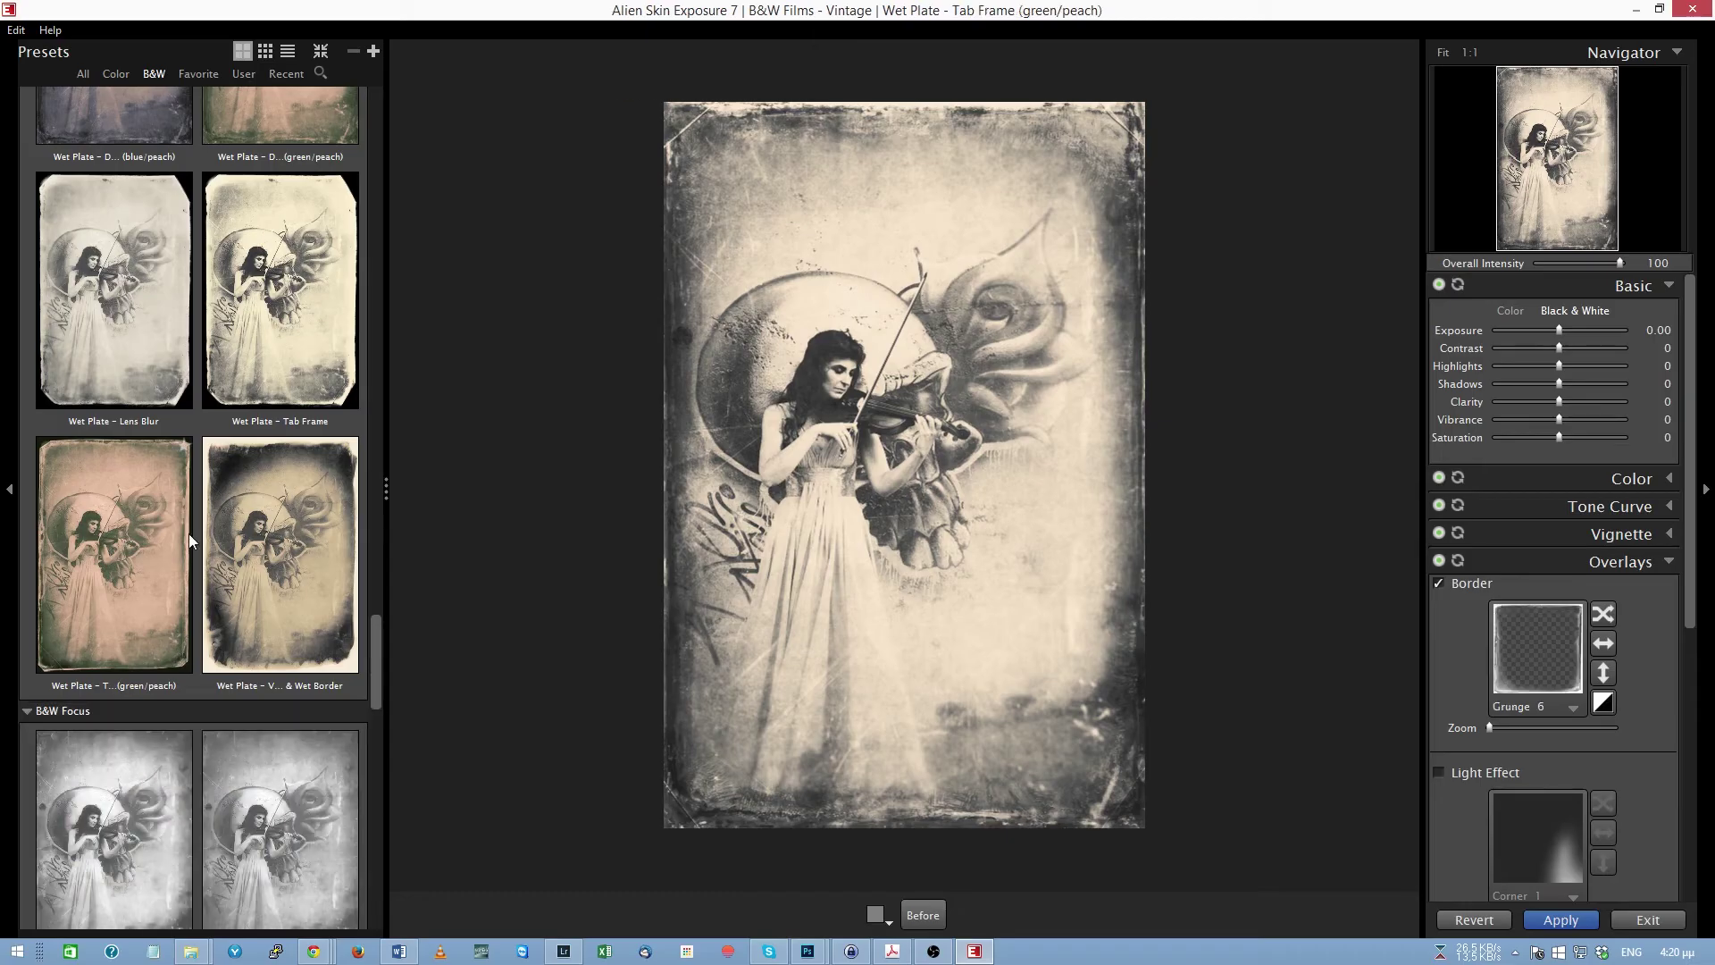
pyautogui.click(123, 594)
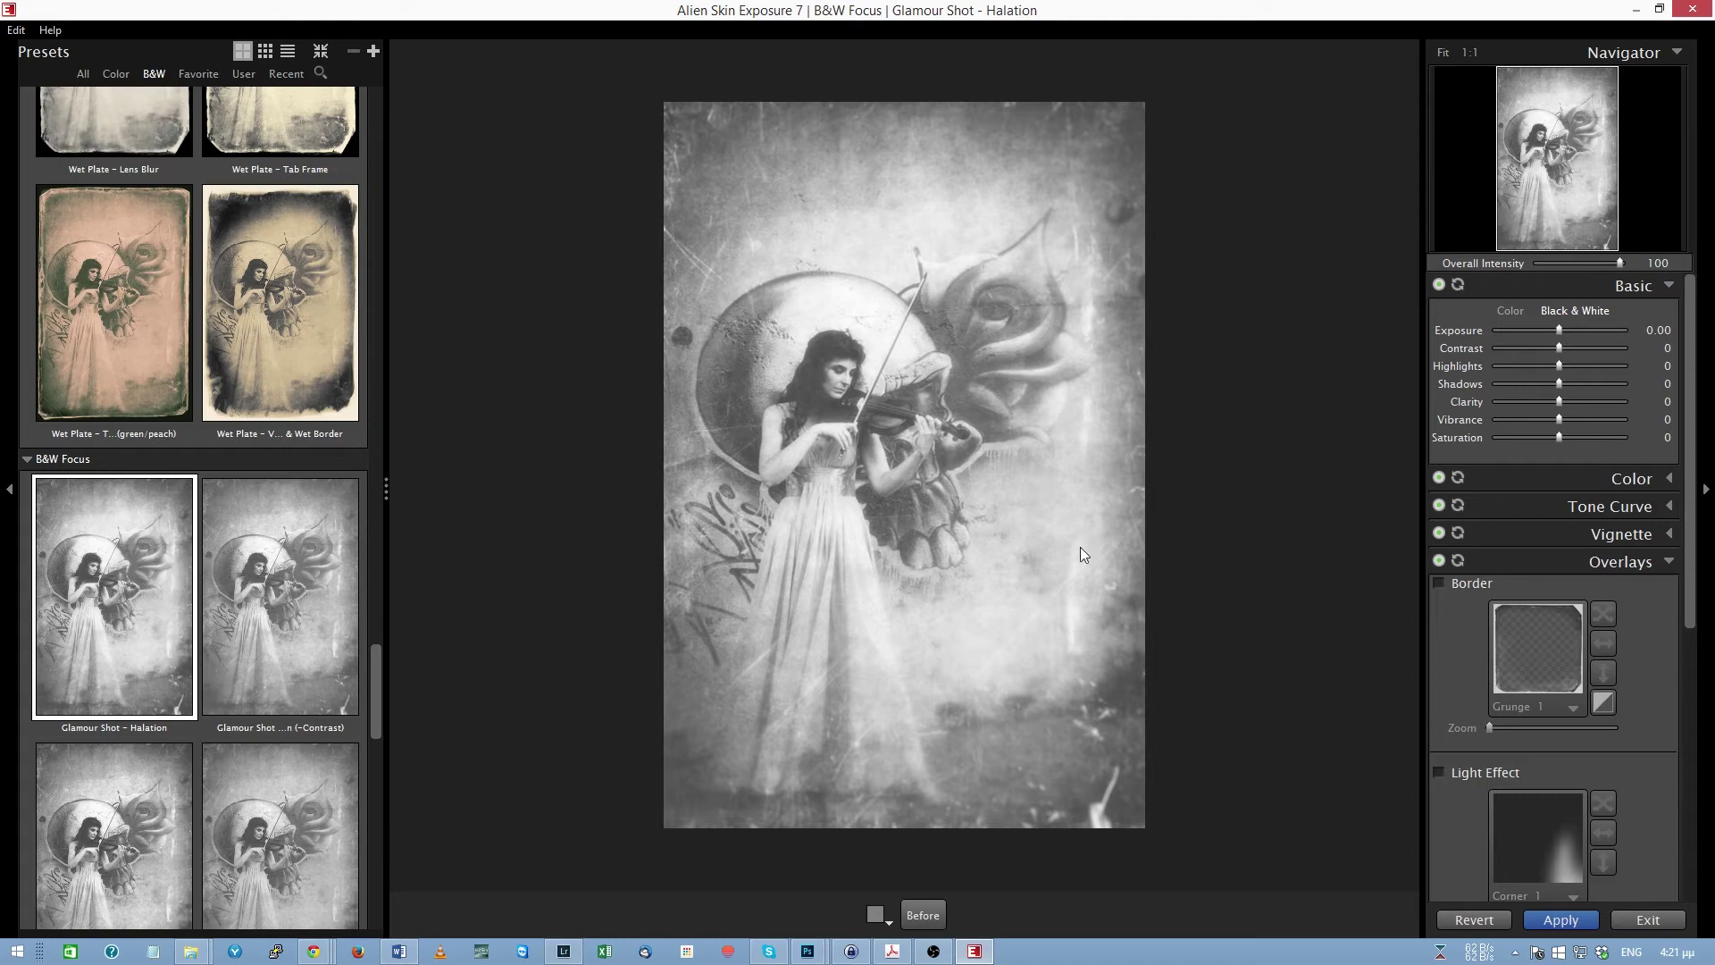
pyautogui.click(1665, 555)
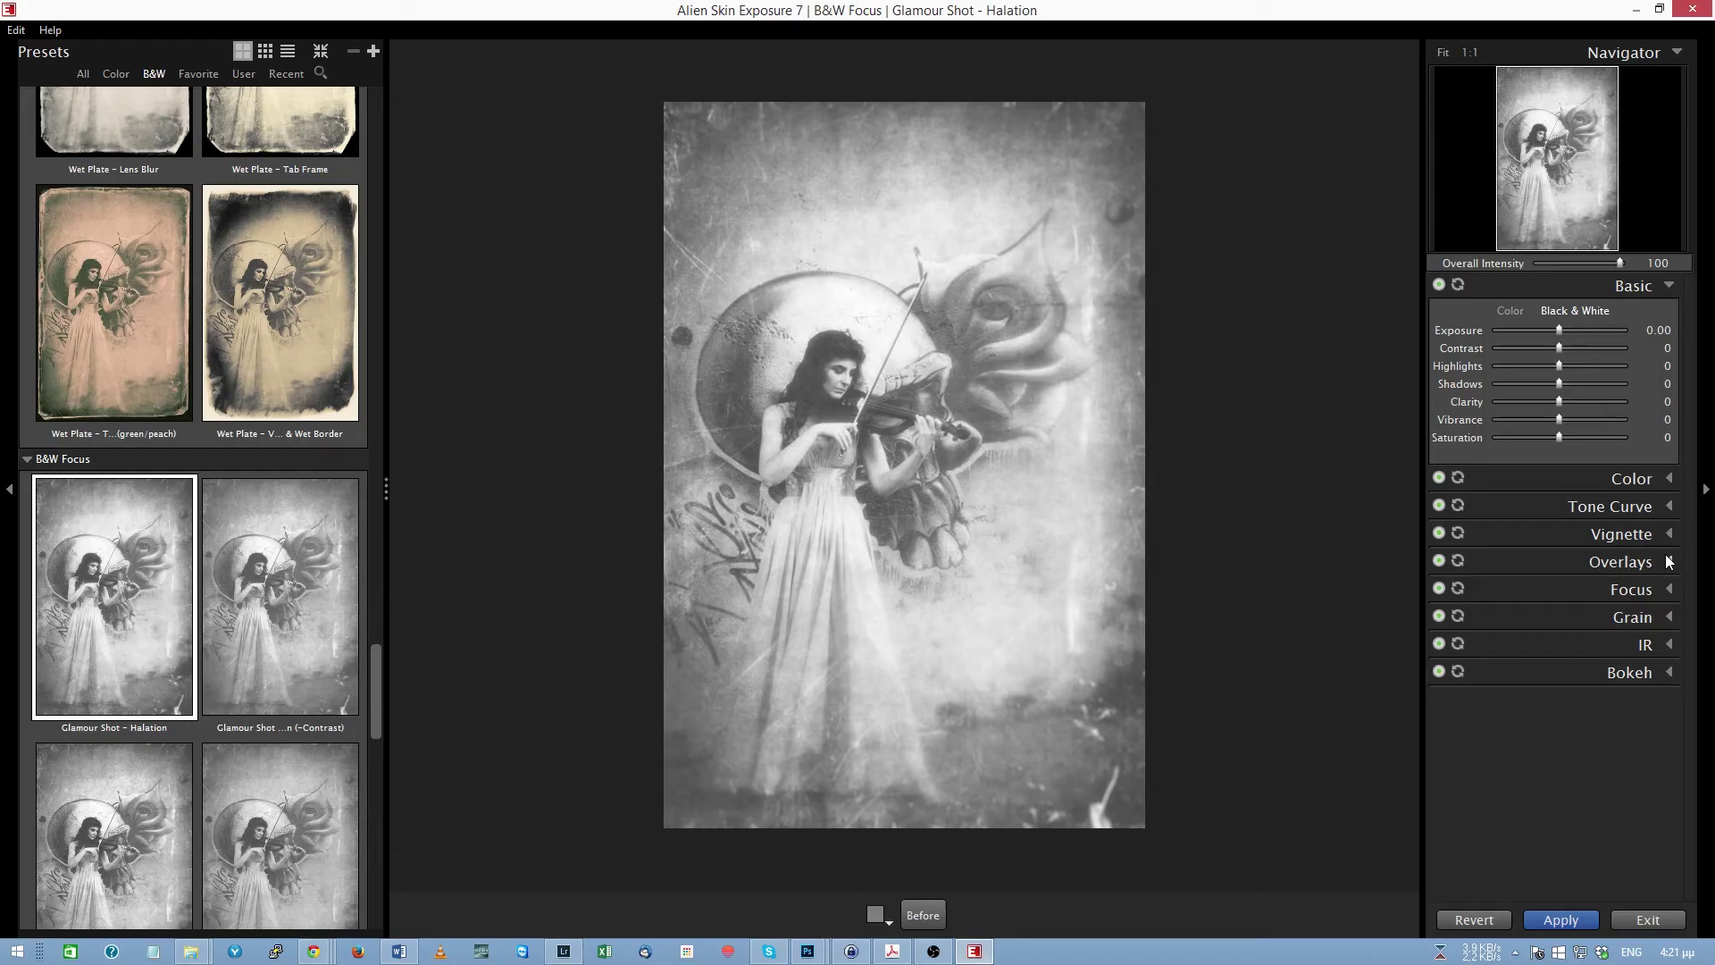
# Expand Focus and IR settings, try Glamour Shot - Medium, then settle on Glamour Shot - Low
pyautogui.click(1667, 588)
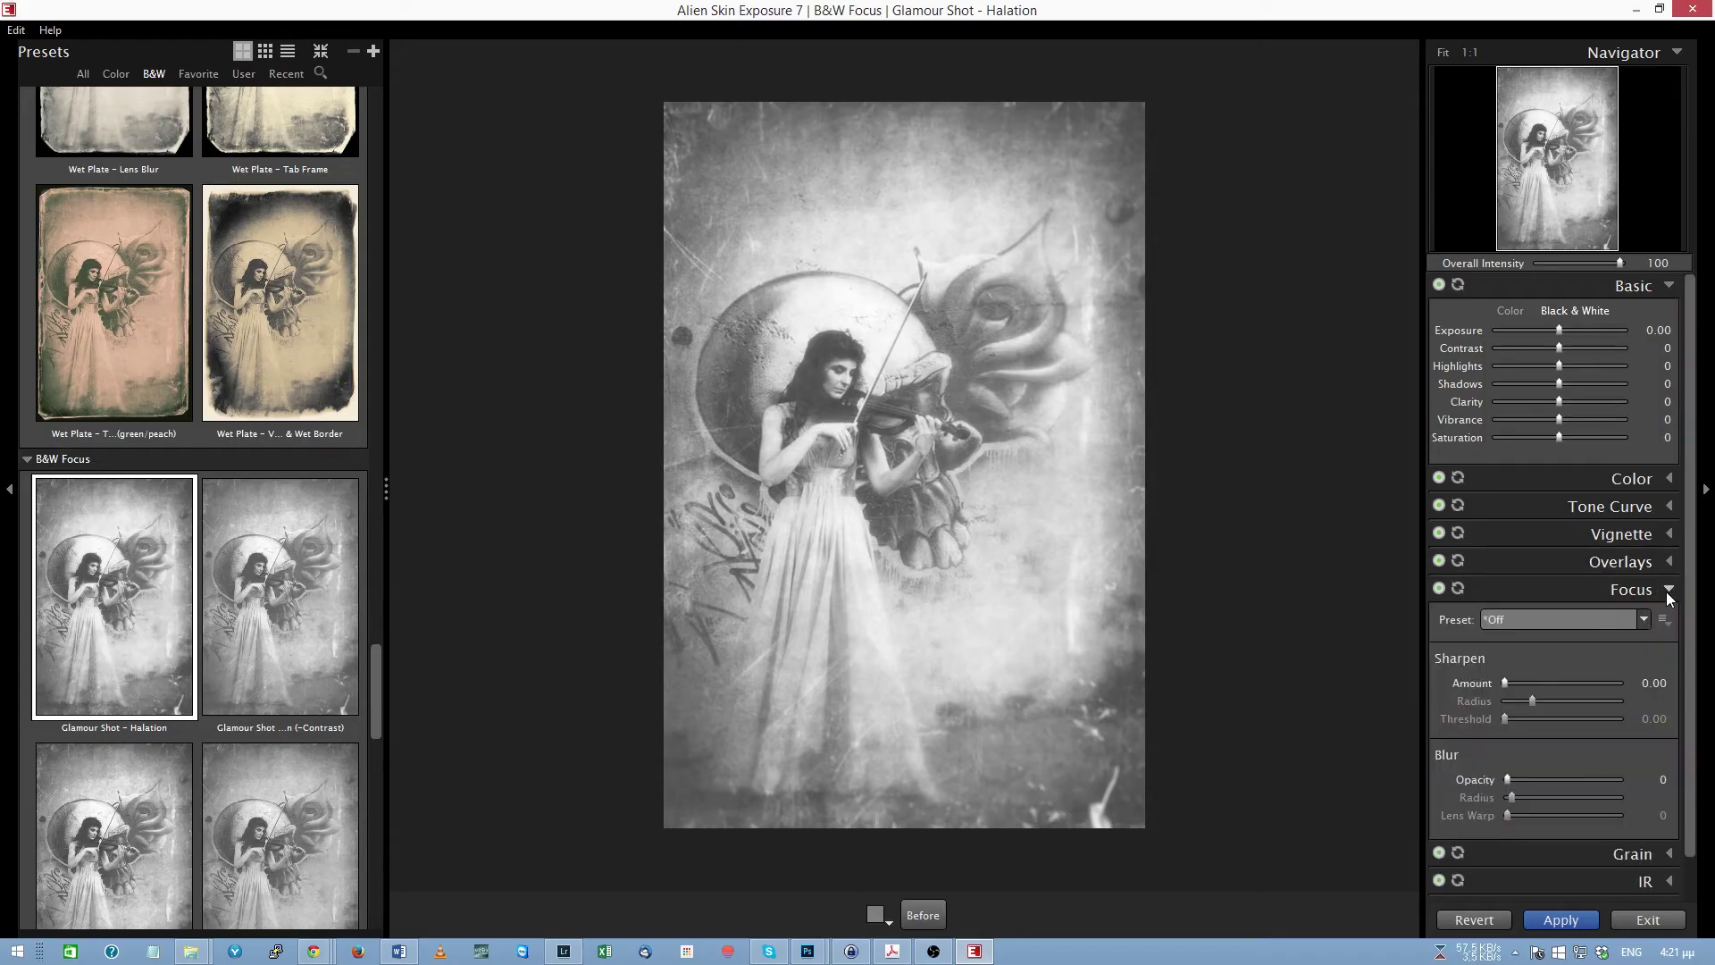
pyautogui.scroll(-1, 1634, 589)
pyautogui.click(1668, 835)
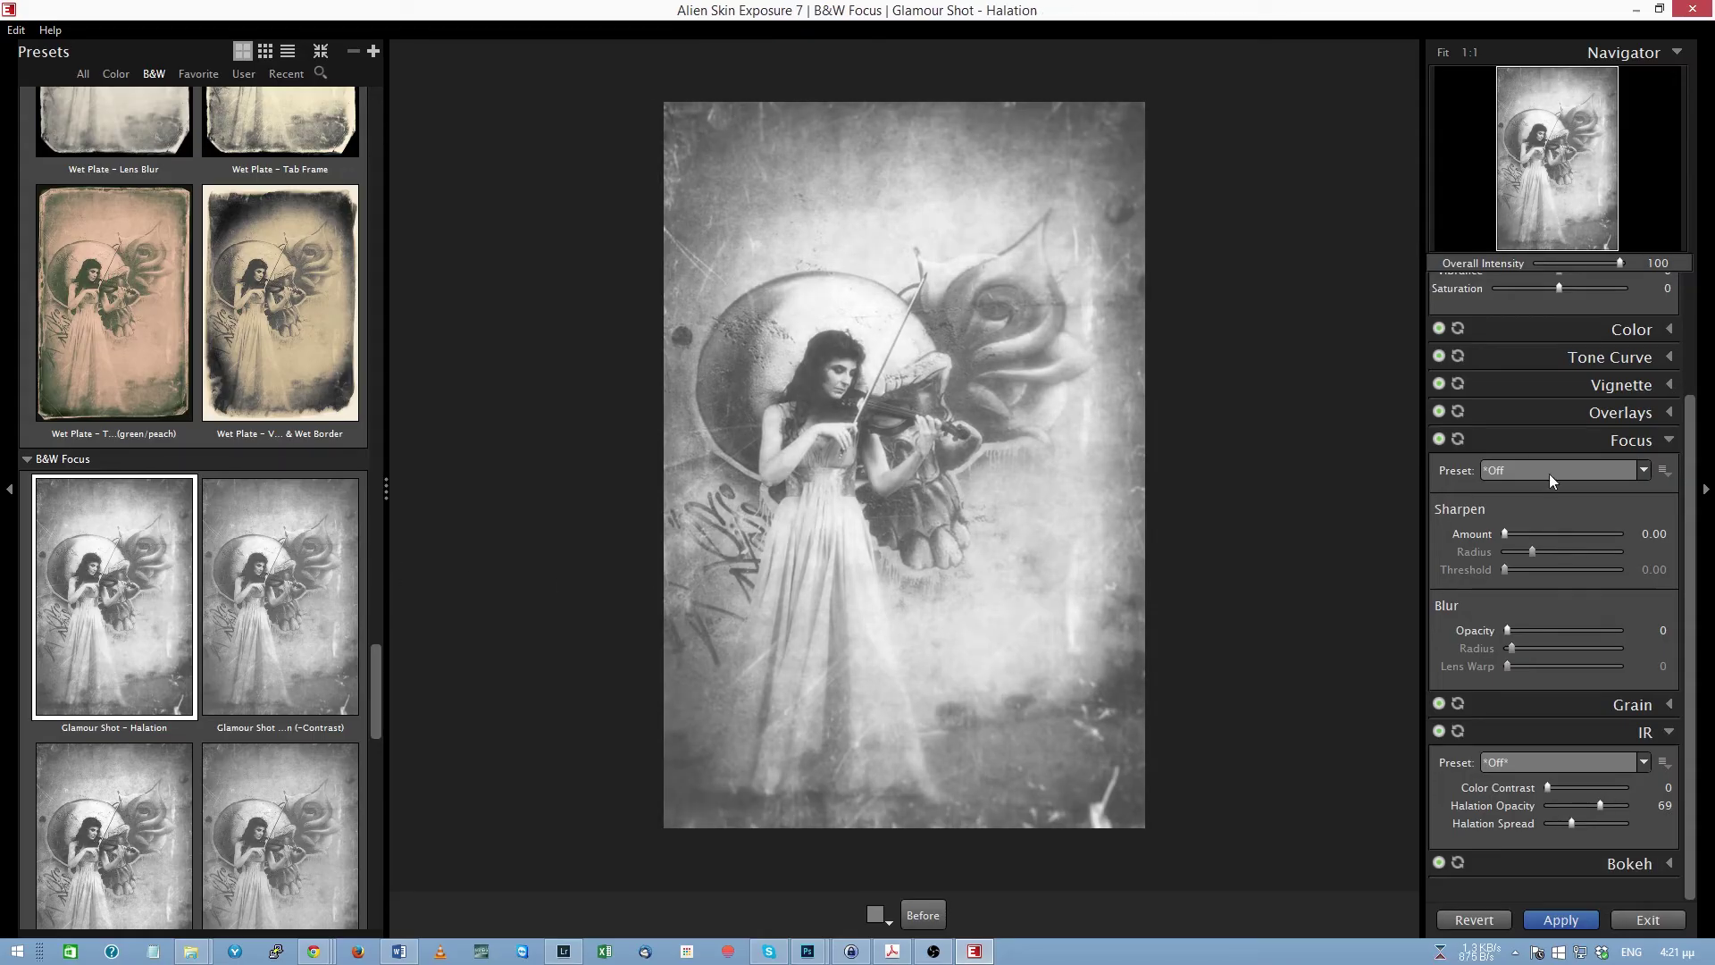
pyautogui.click(1553, 467)
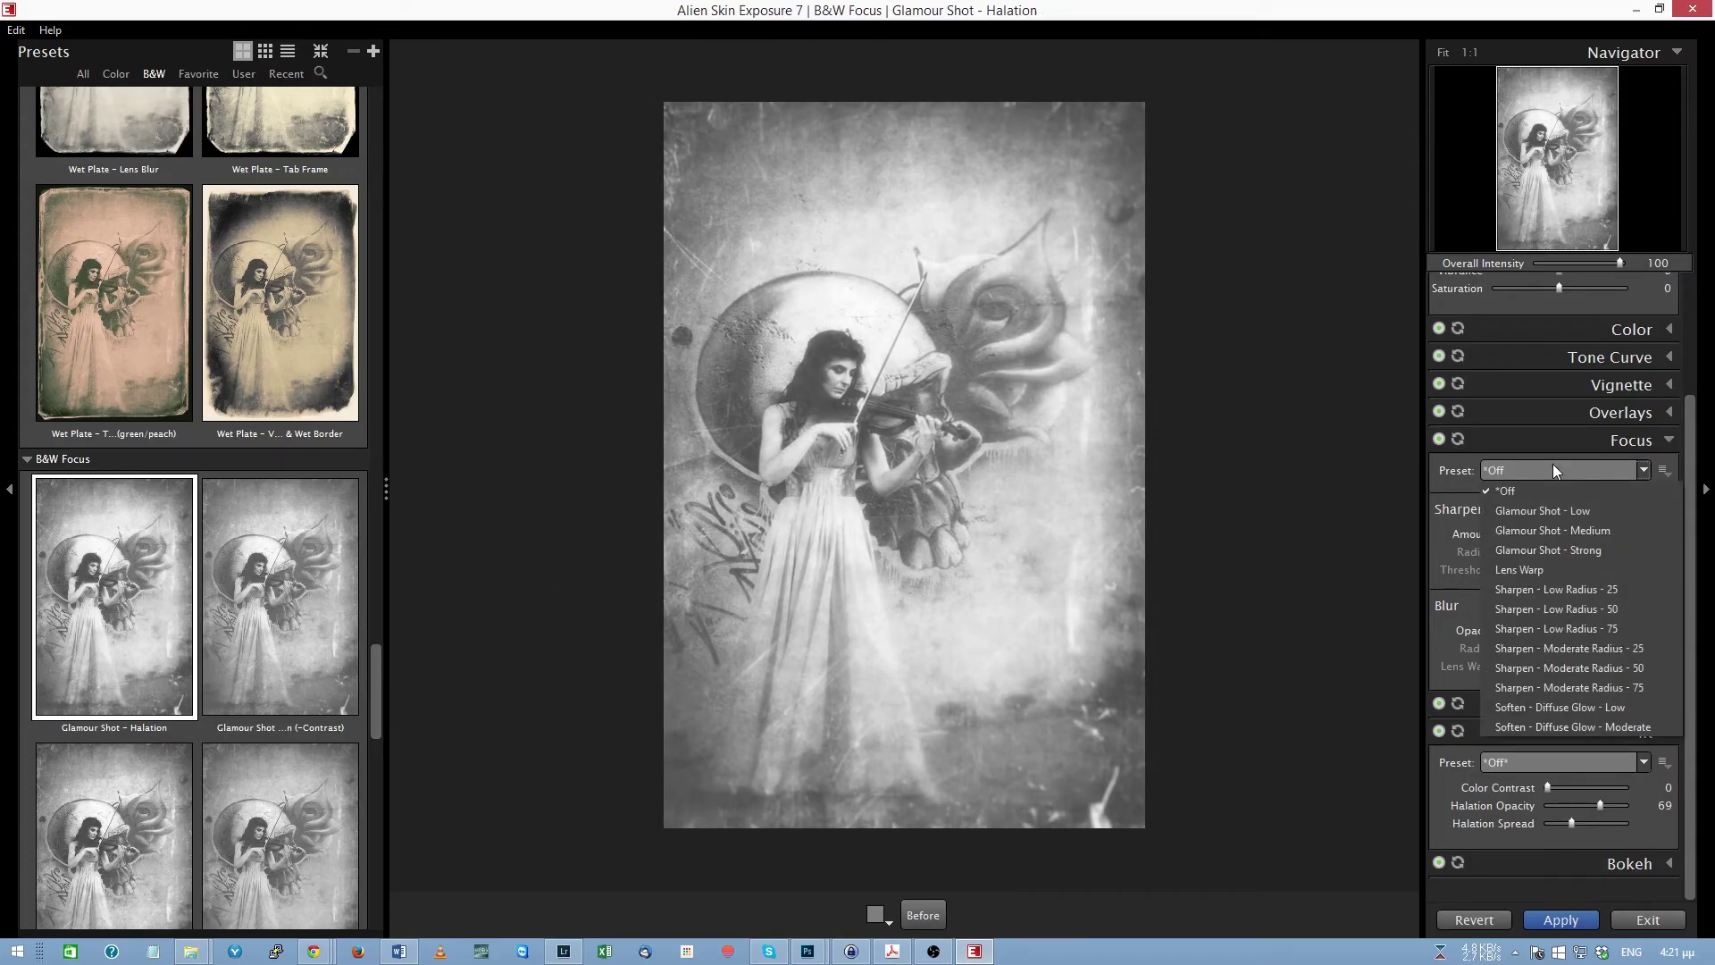
pyautogui.click(1547, 532)
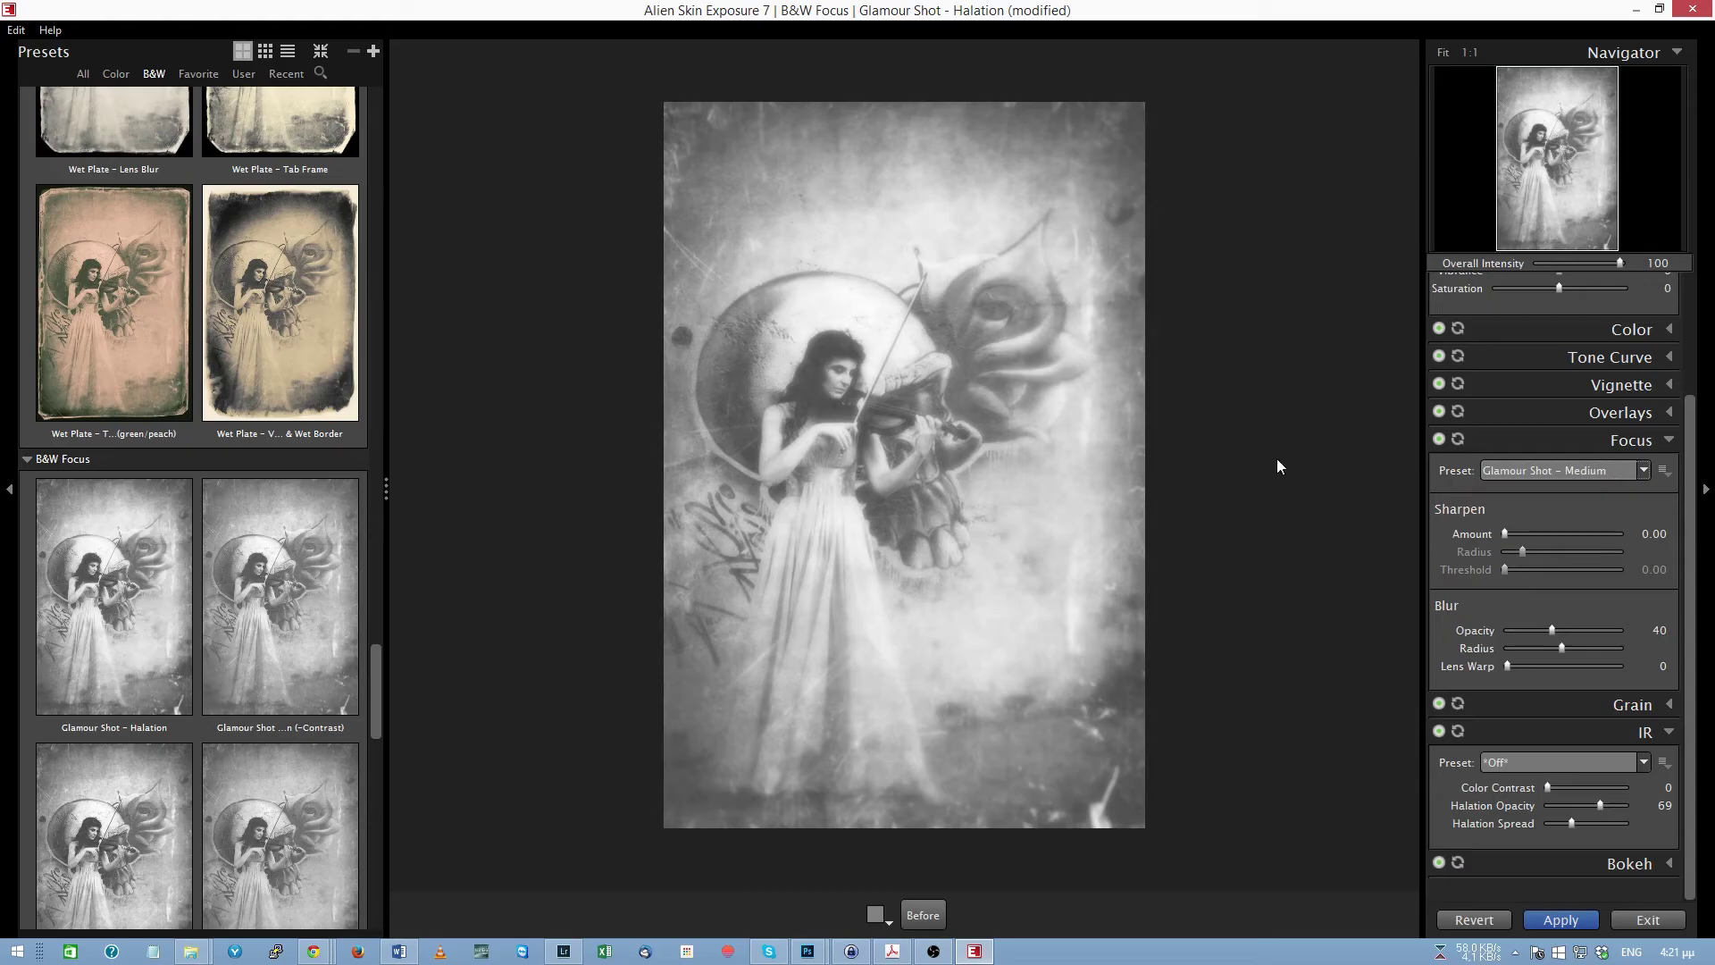
pyautogui.click(1535, 466)
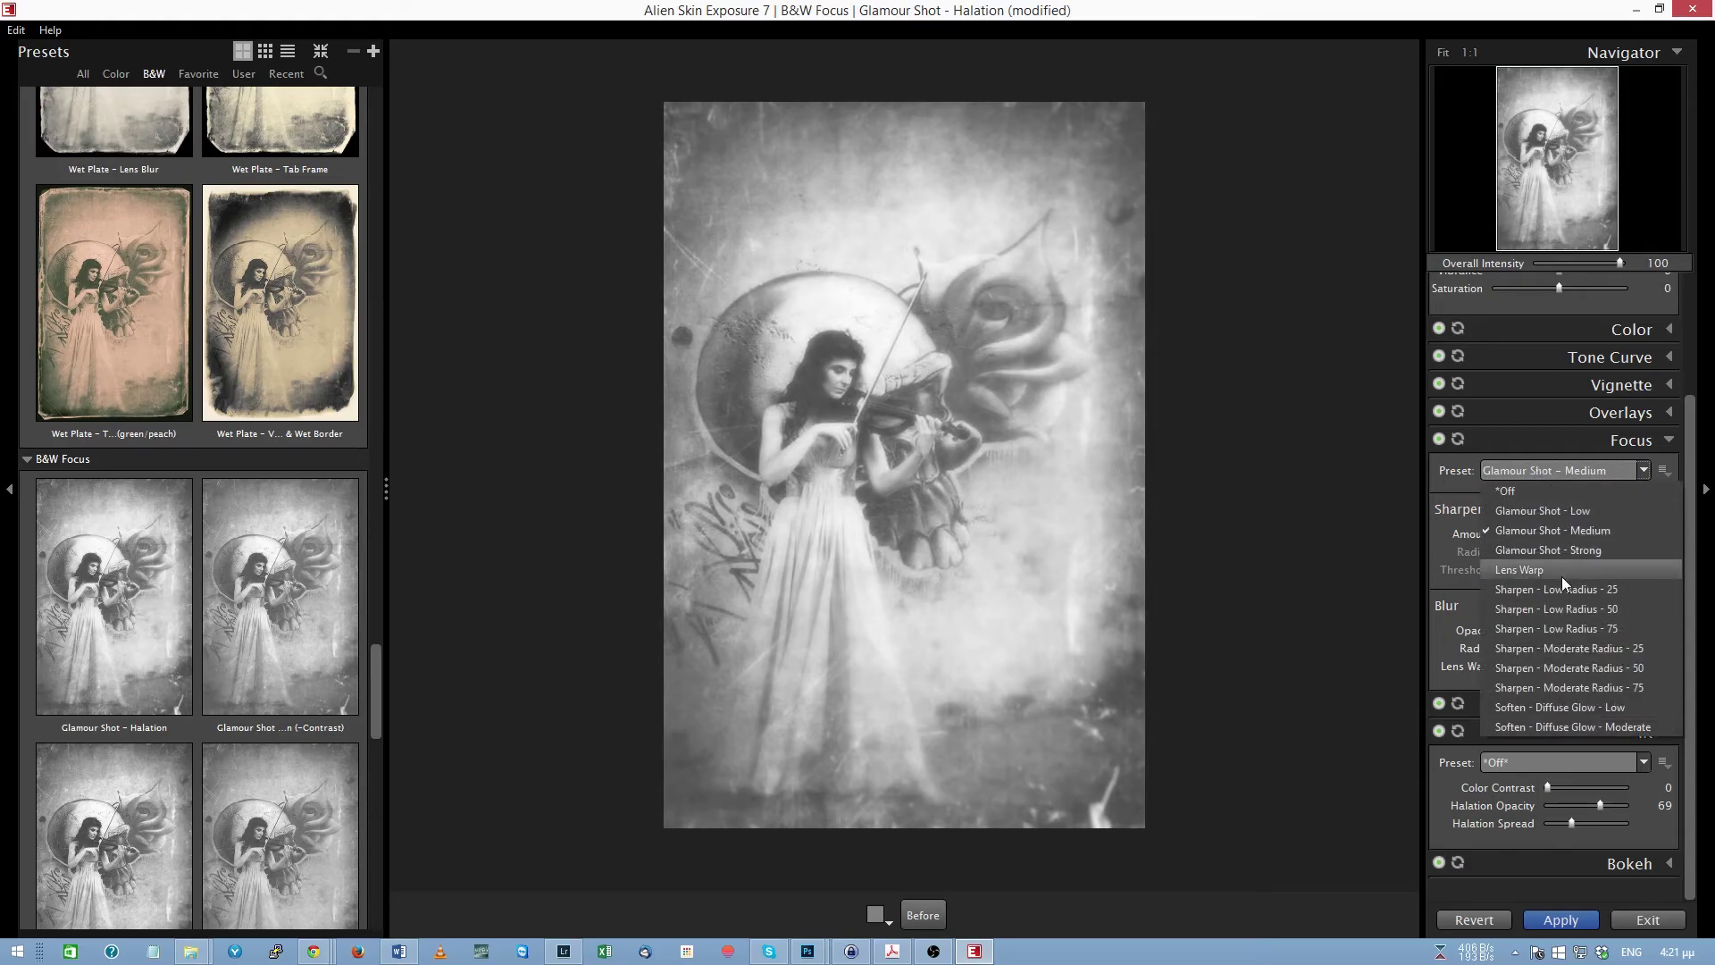
pyautogui.click(1559, 638)
# Choose the B&W Films – Vintage Daguerreotype preset and apply it back to Photoshop
pyautogui.scroll(-4, 127, 531)
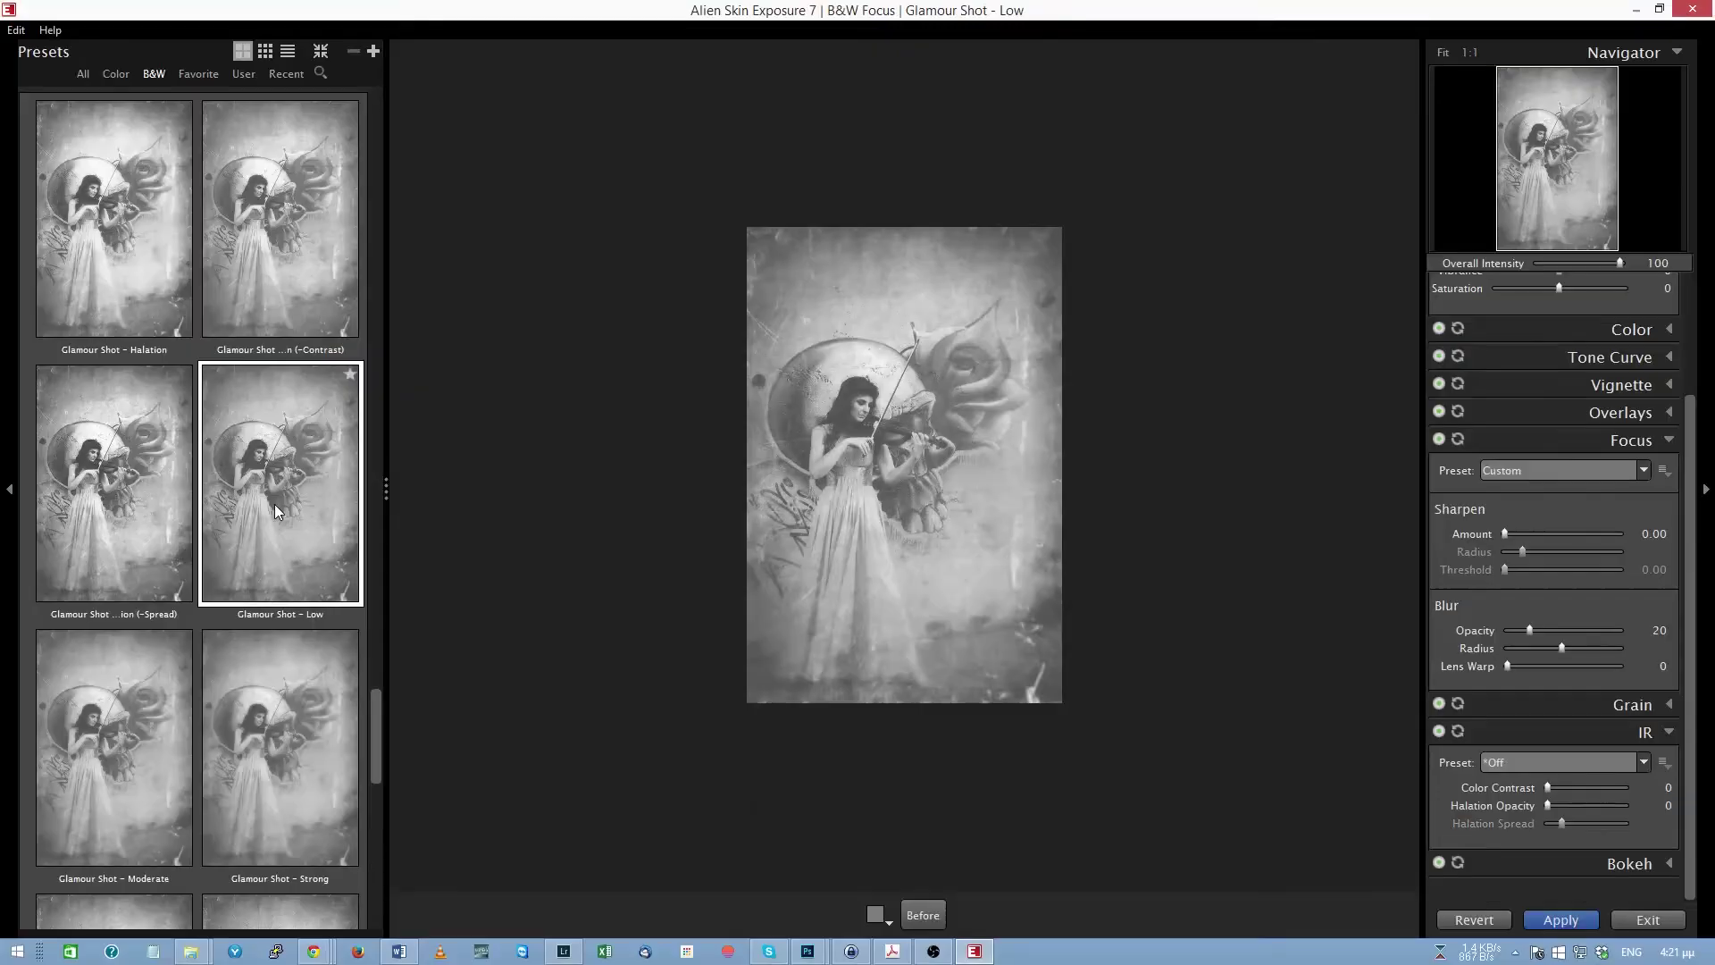
pyautogui.scroll(10, 275, 504)
pyautogui.scroll(6, 228, 500)
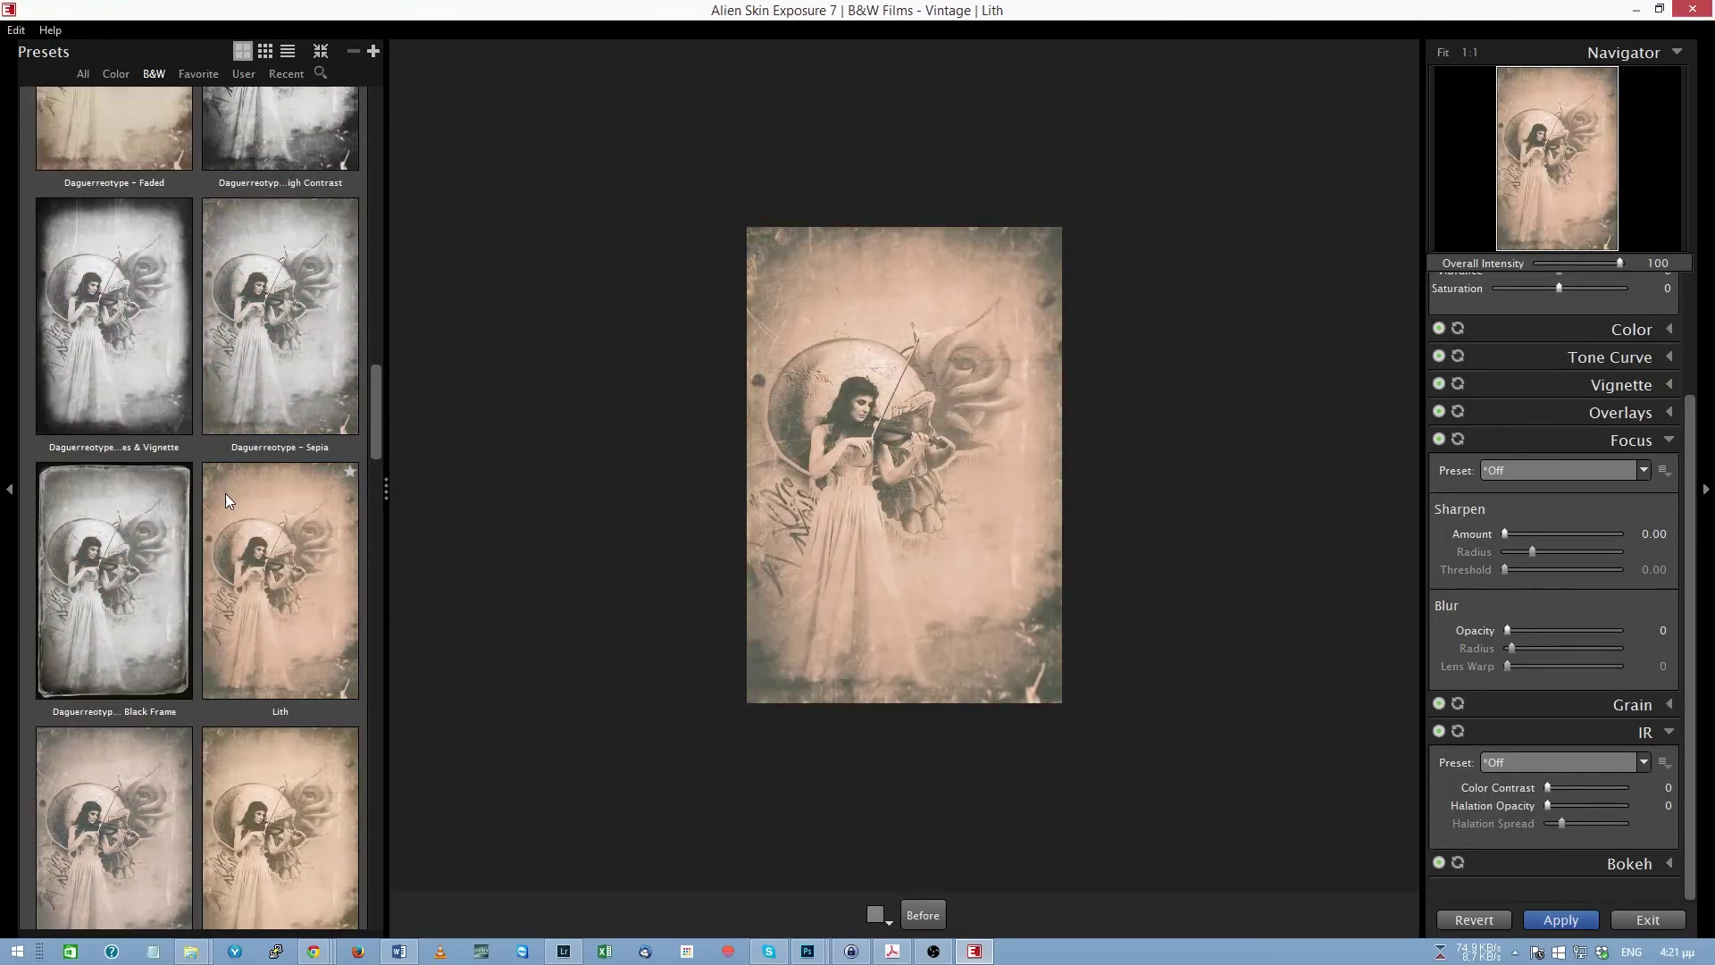
pyautogui.scroll(4, 222, 493)
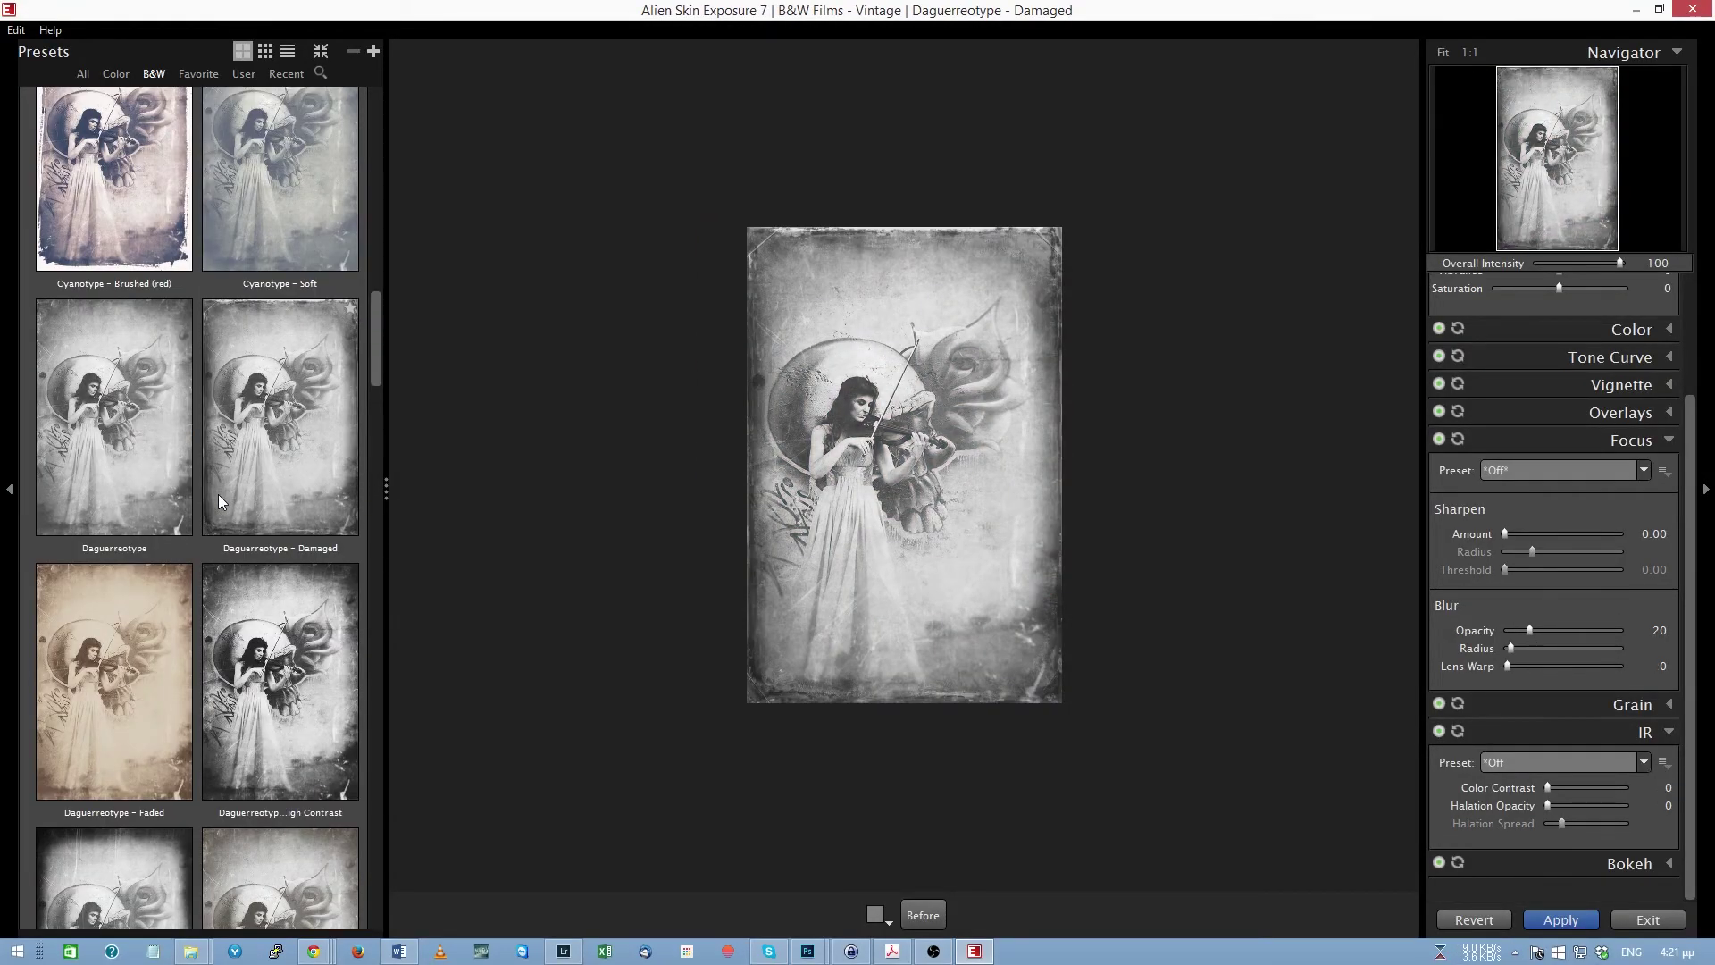
pyautogui.scroll(5, 215, 493)
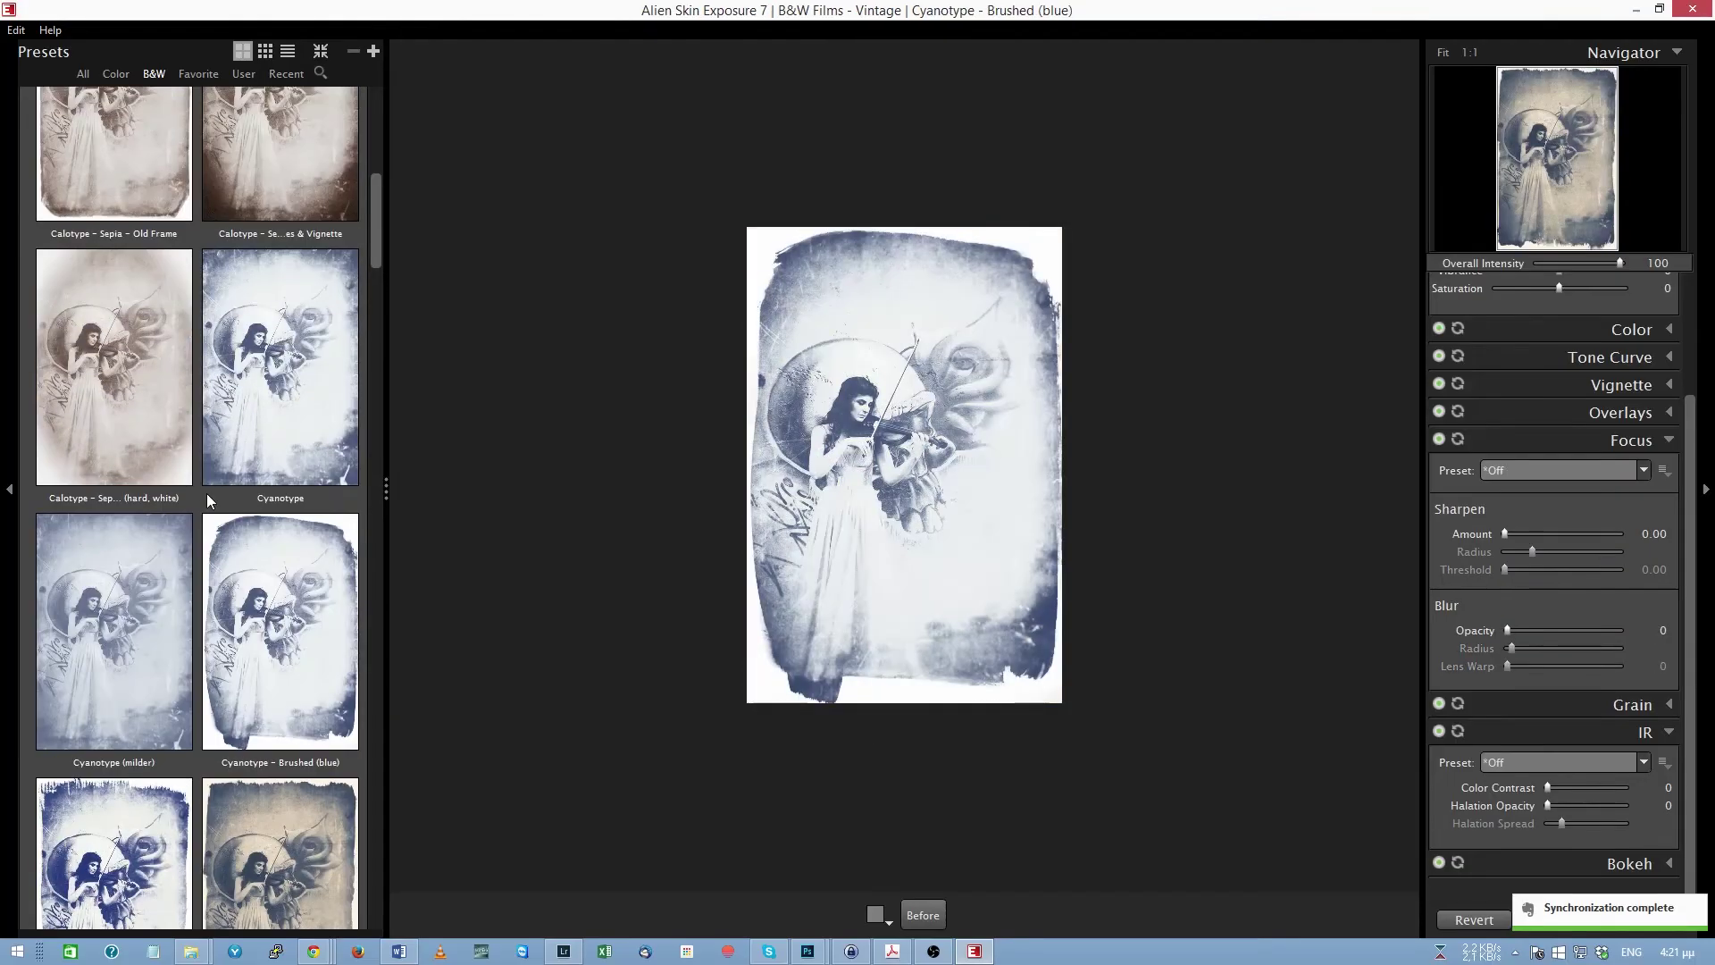
pyautogui.scroll(2, 192, 492)
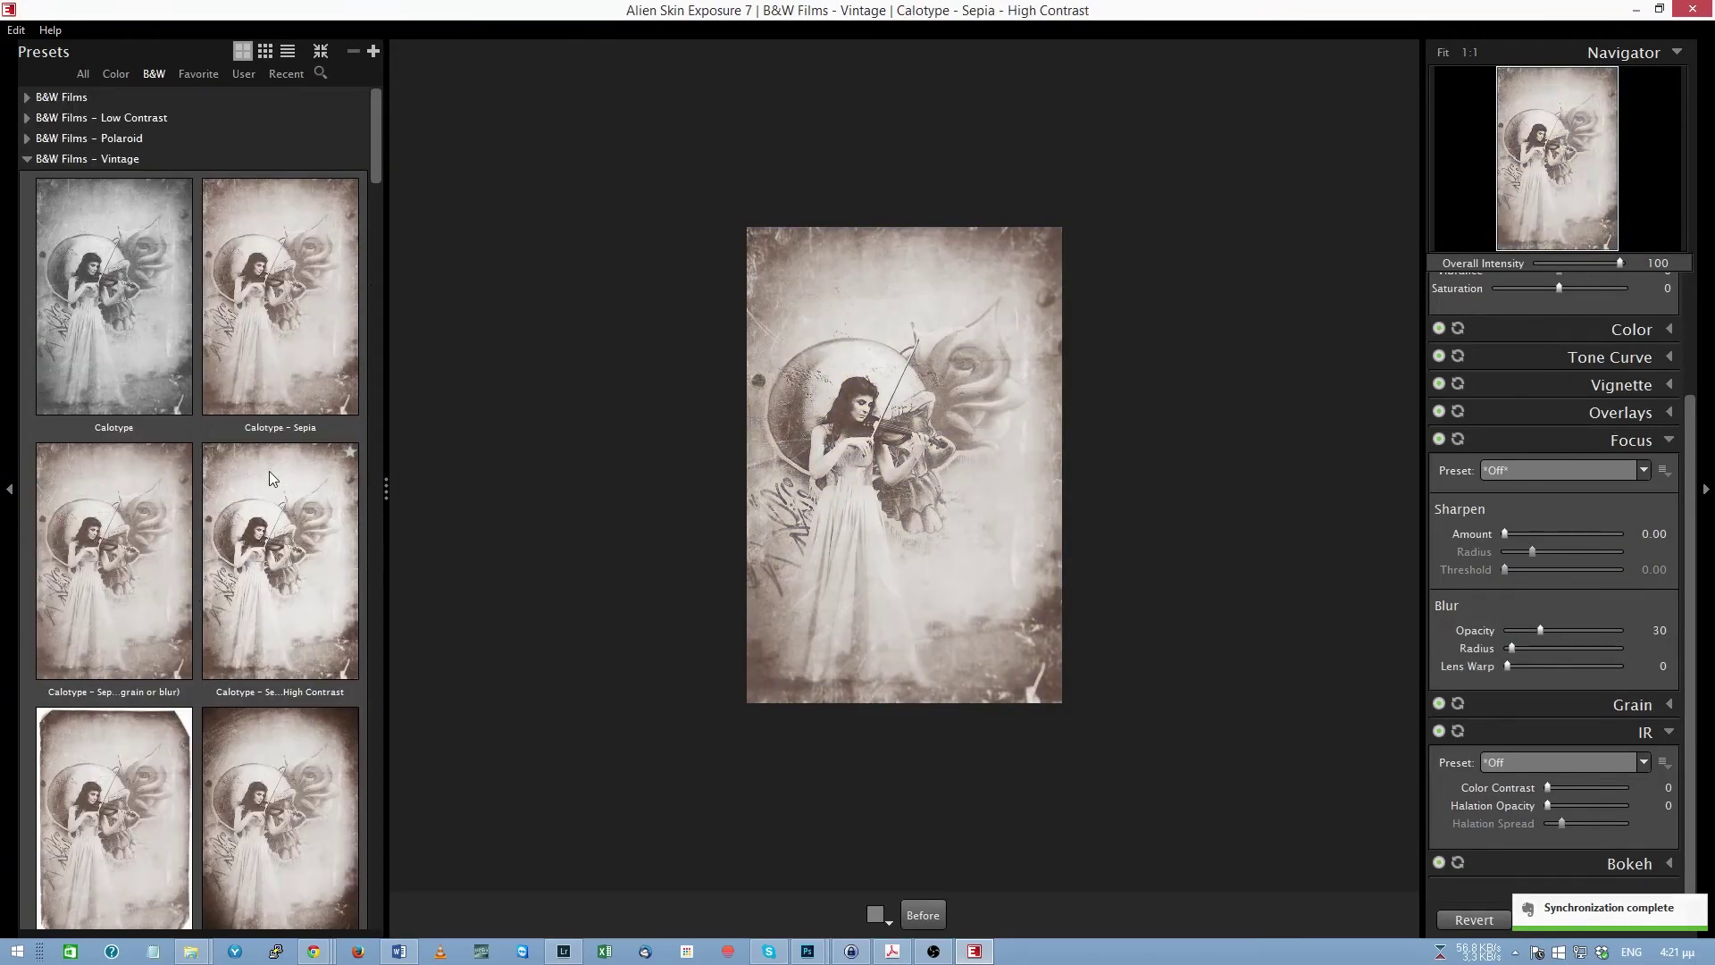
pyautogui.scroll(-6, 259, 474)
pyautogui.scroll(-8, 279, 462)
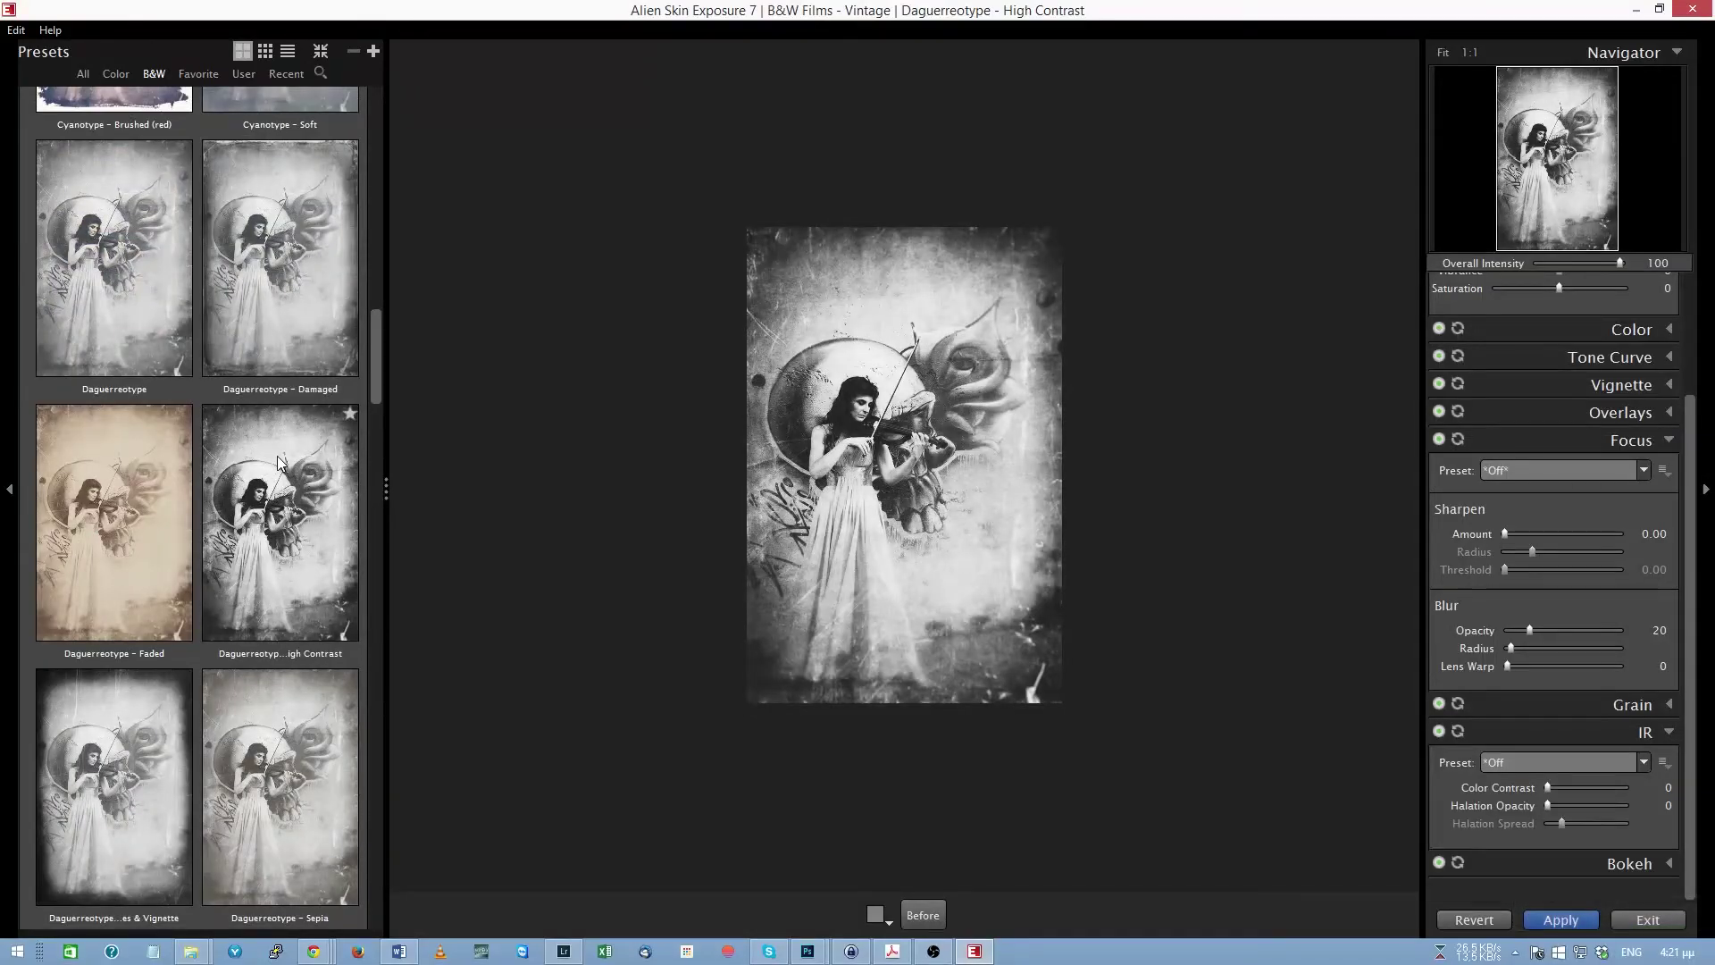
pyautogui.click(76, 270)
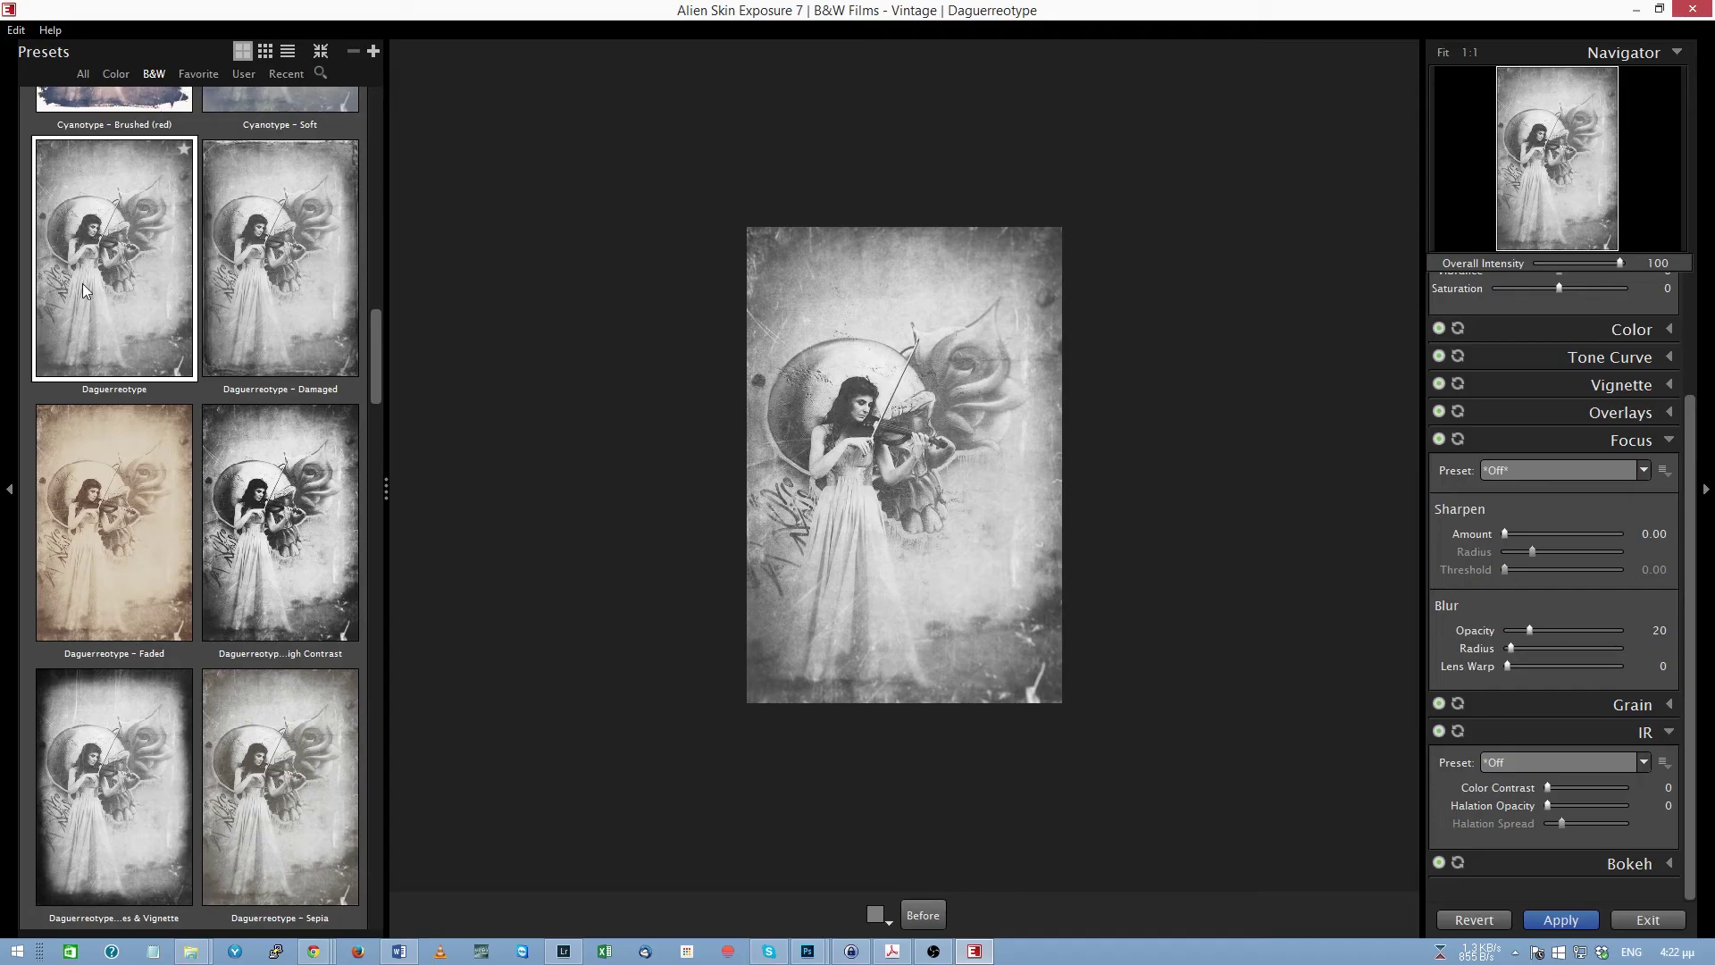
pyautogui.click(1554, 913)
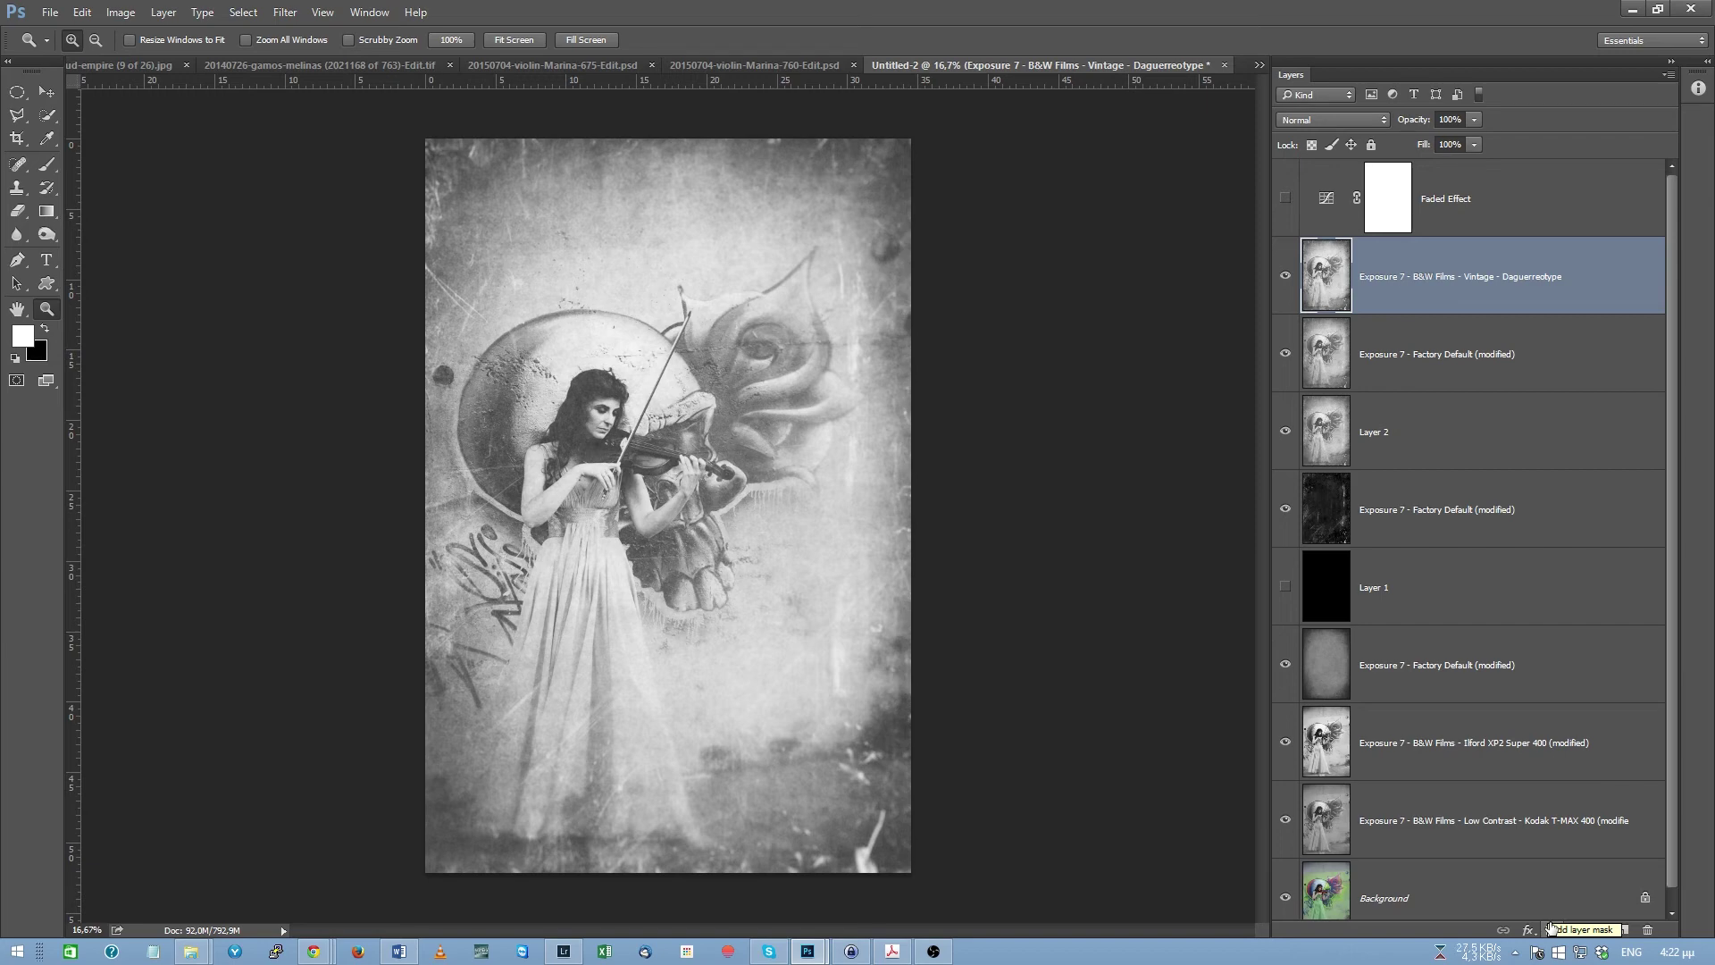
pyautogui.click(301, 15)
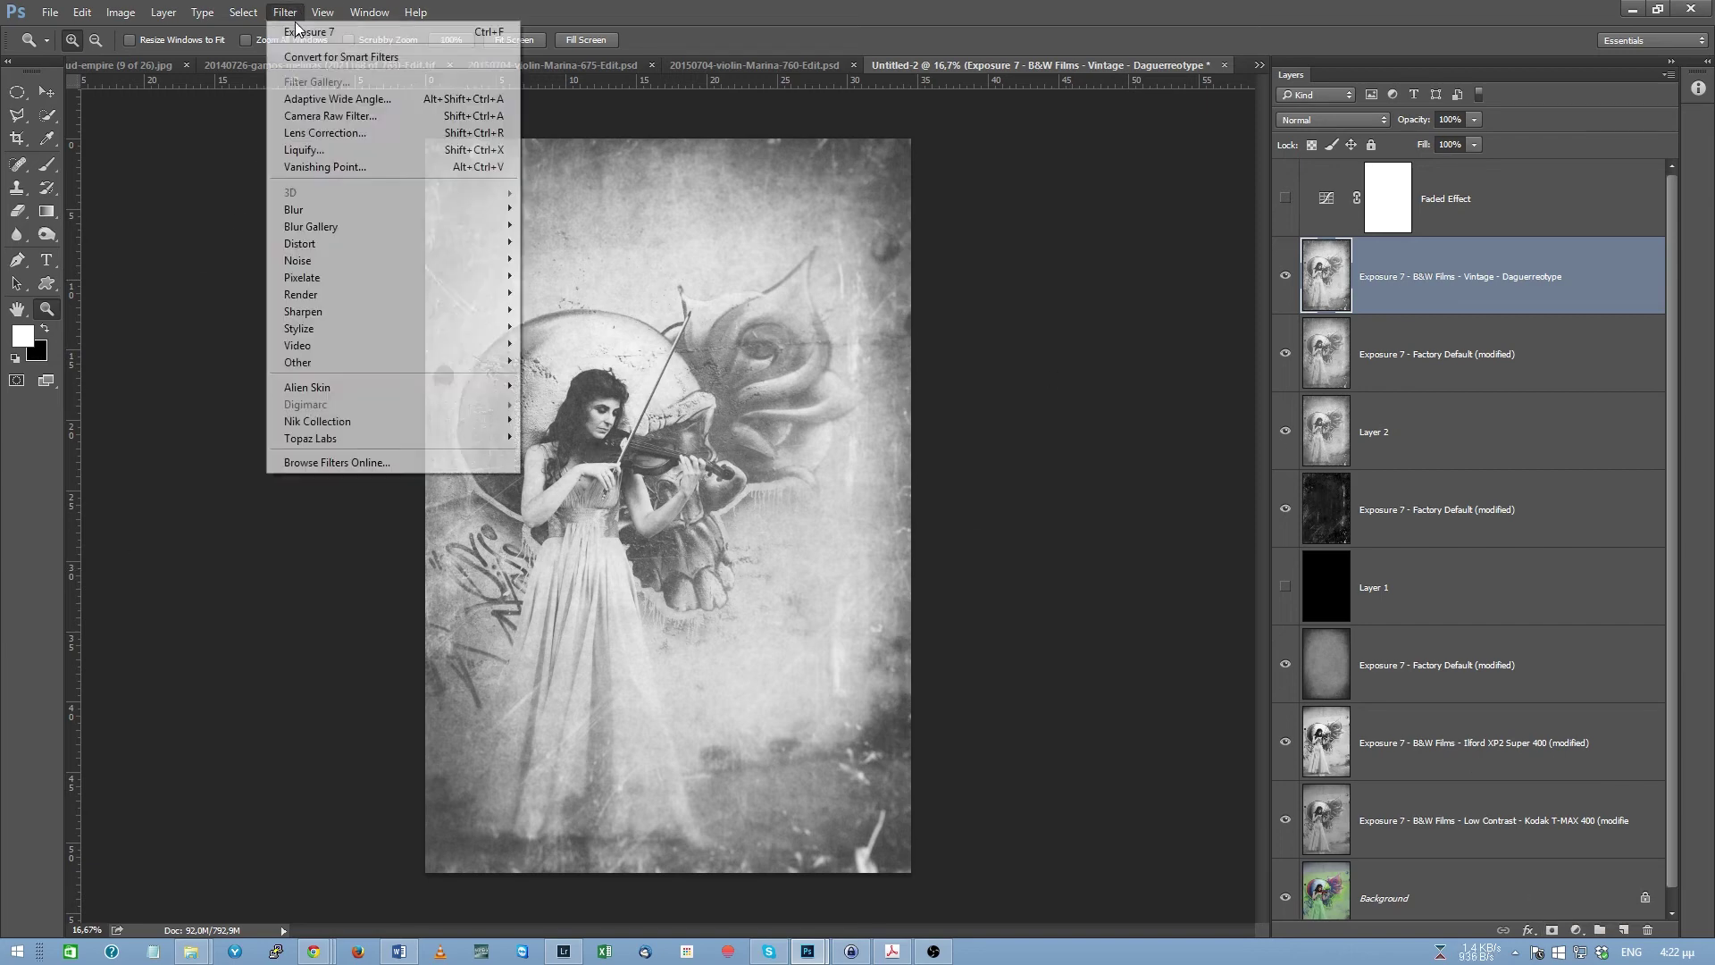
pyautogui.moveTo(294, 388)
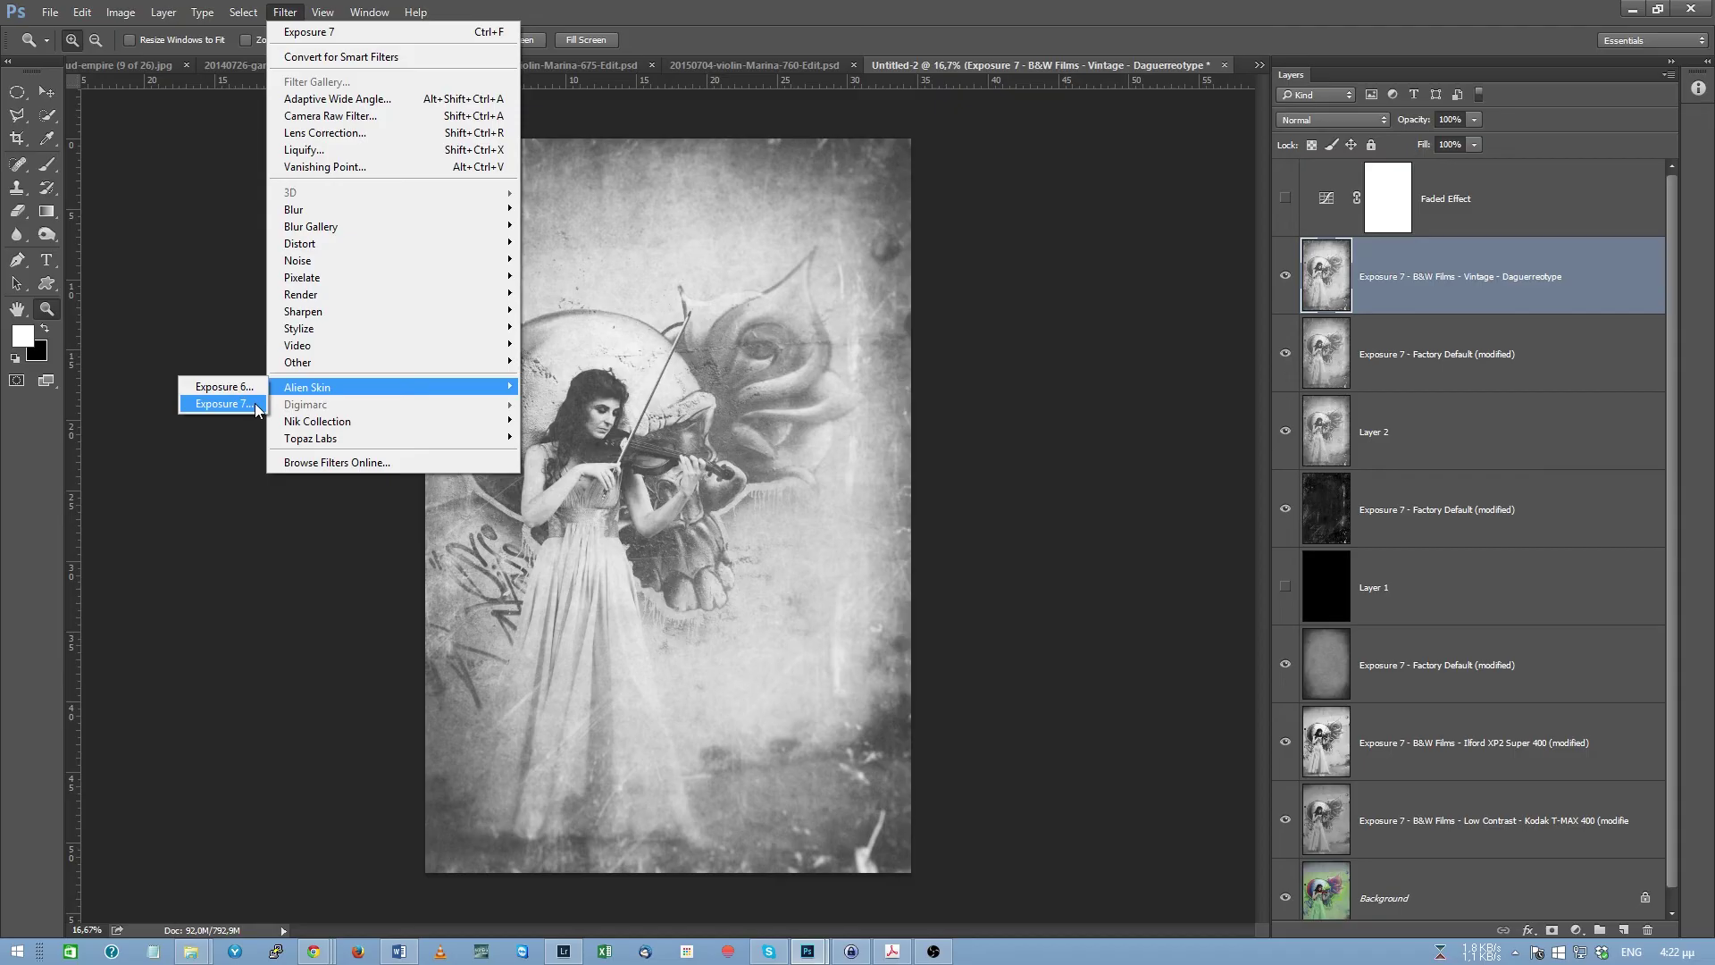
pyautogui.click(257, 407)
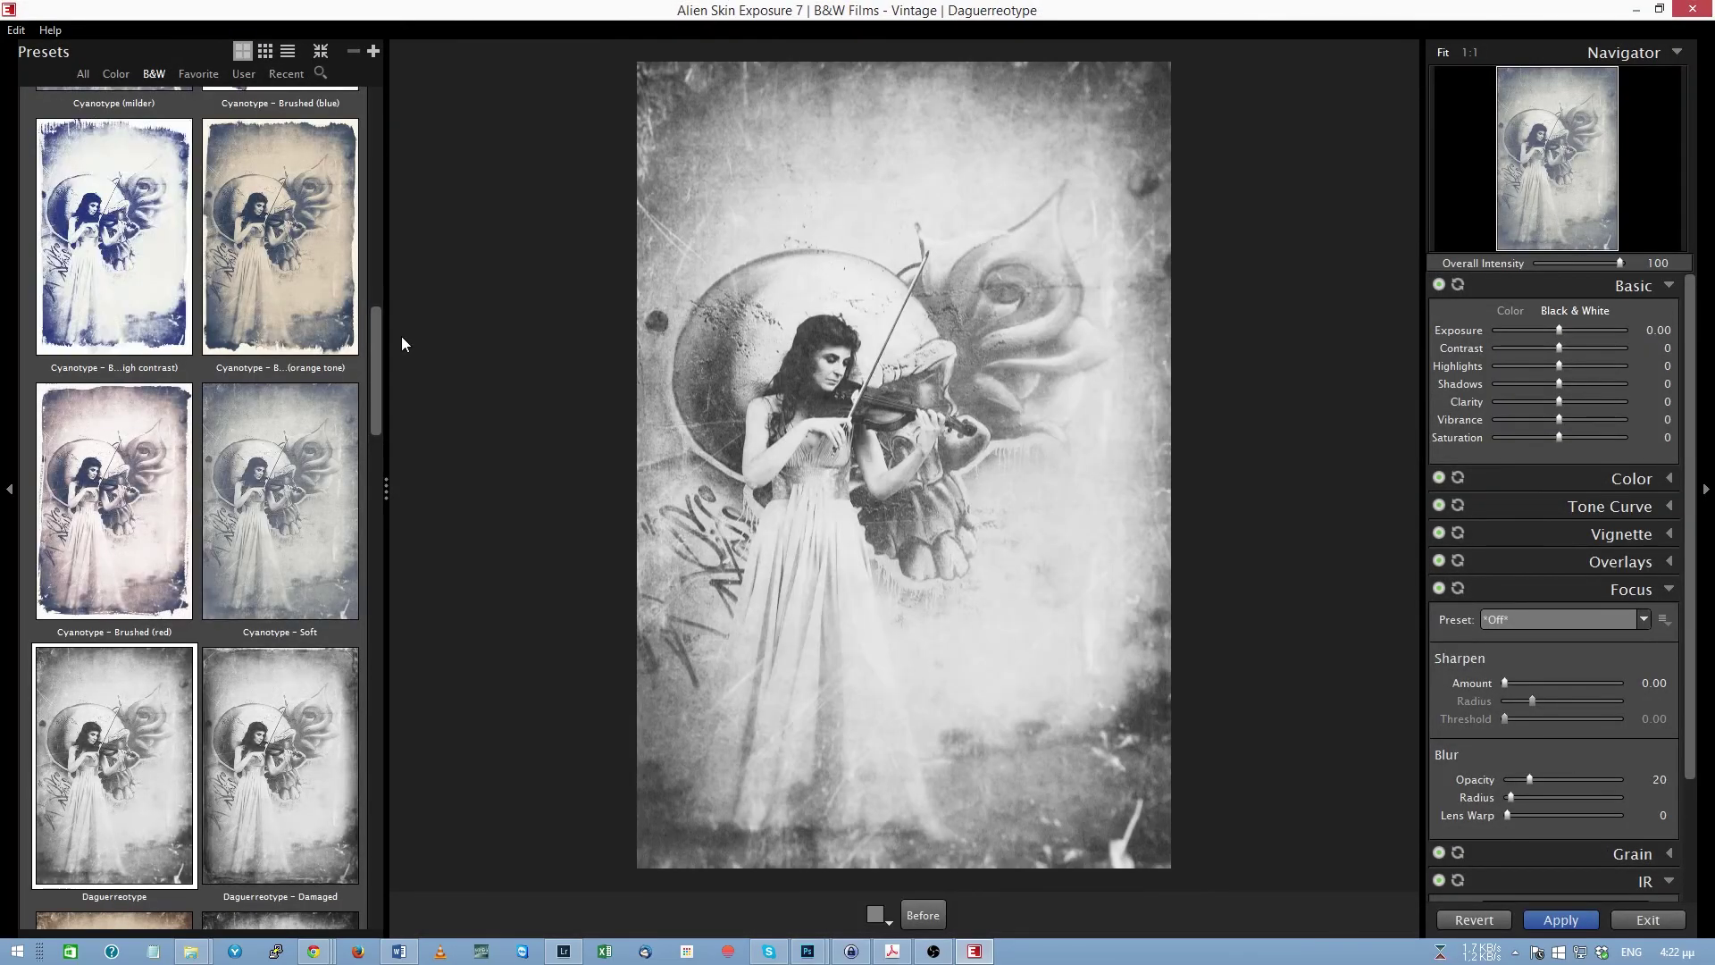
pyautogui.click(296, 268)
pyautogui.scroll(-3, 1513, 612)
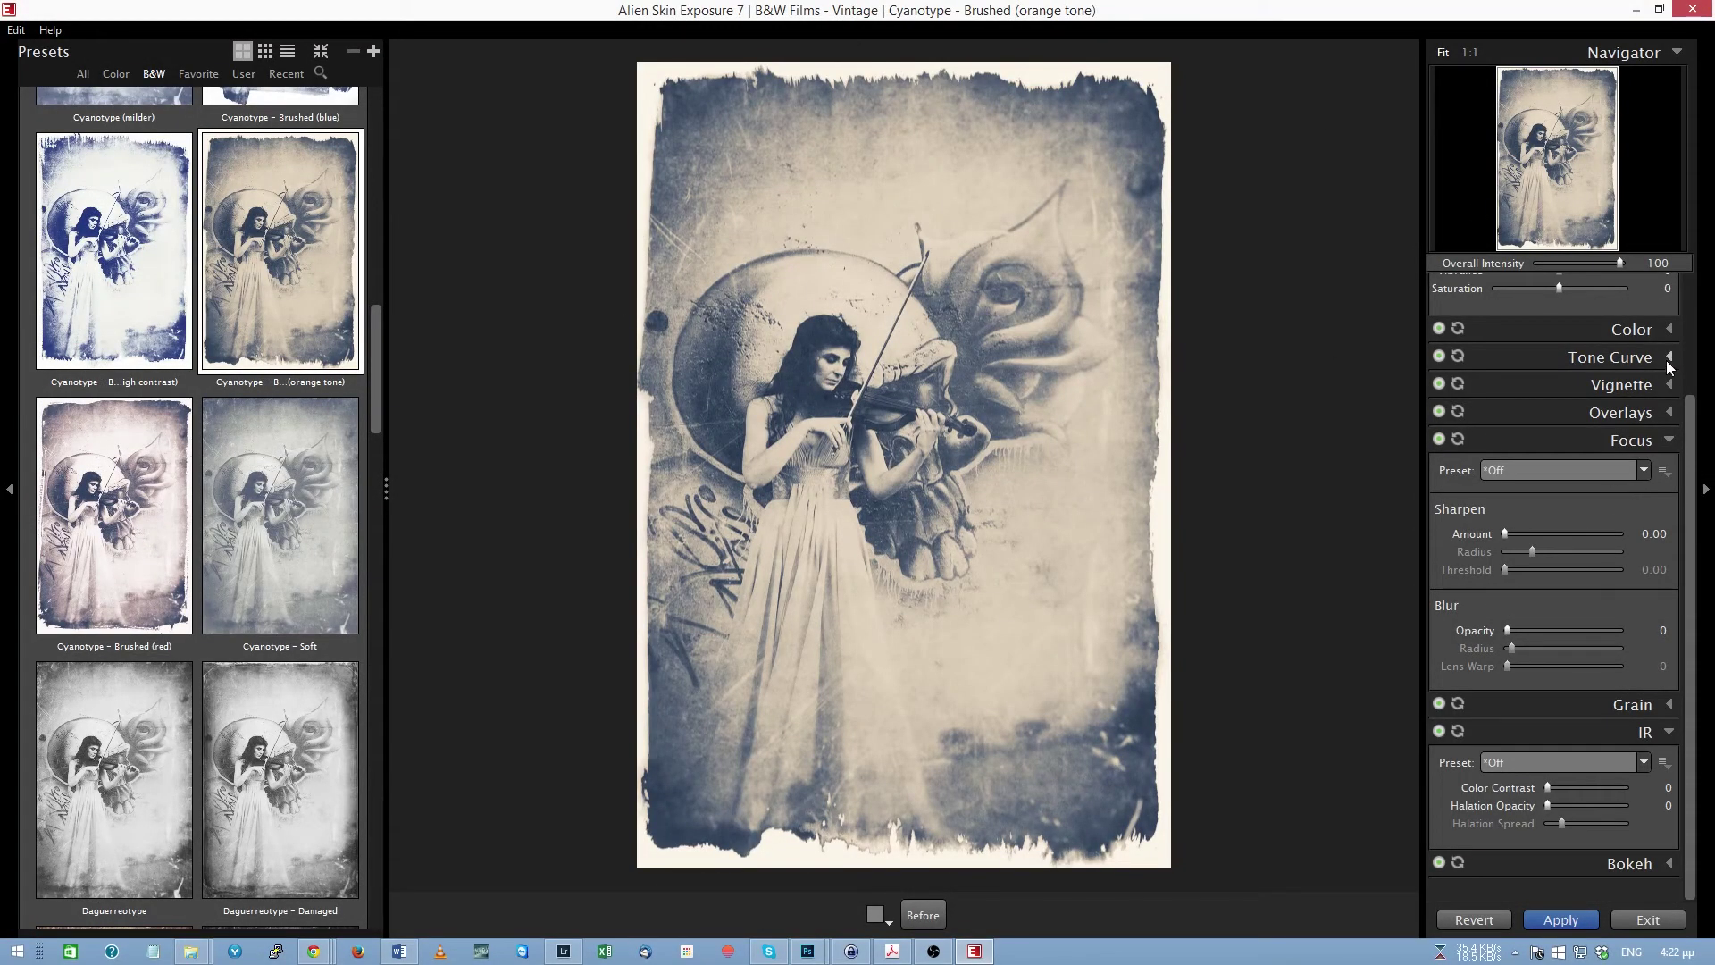
pyautogui.click(1668, 411)
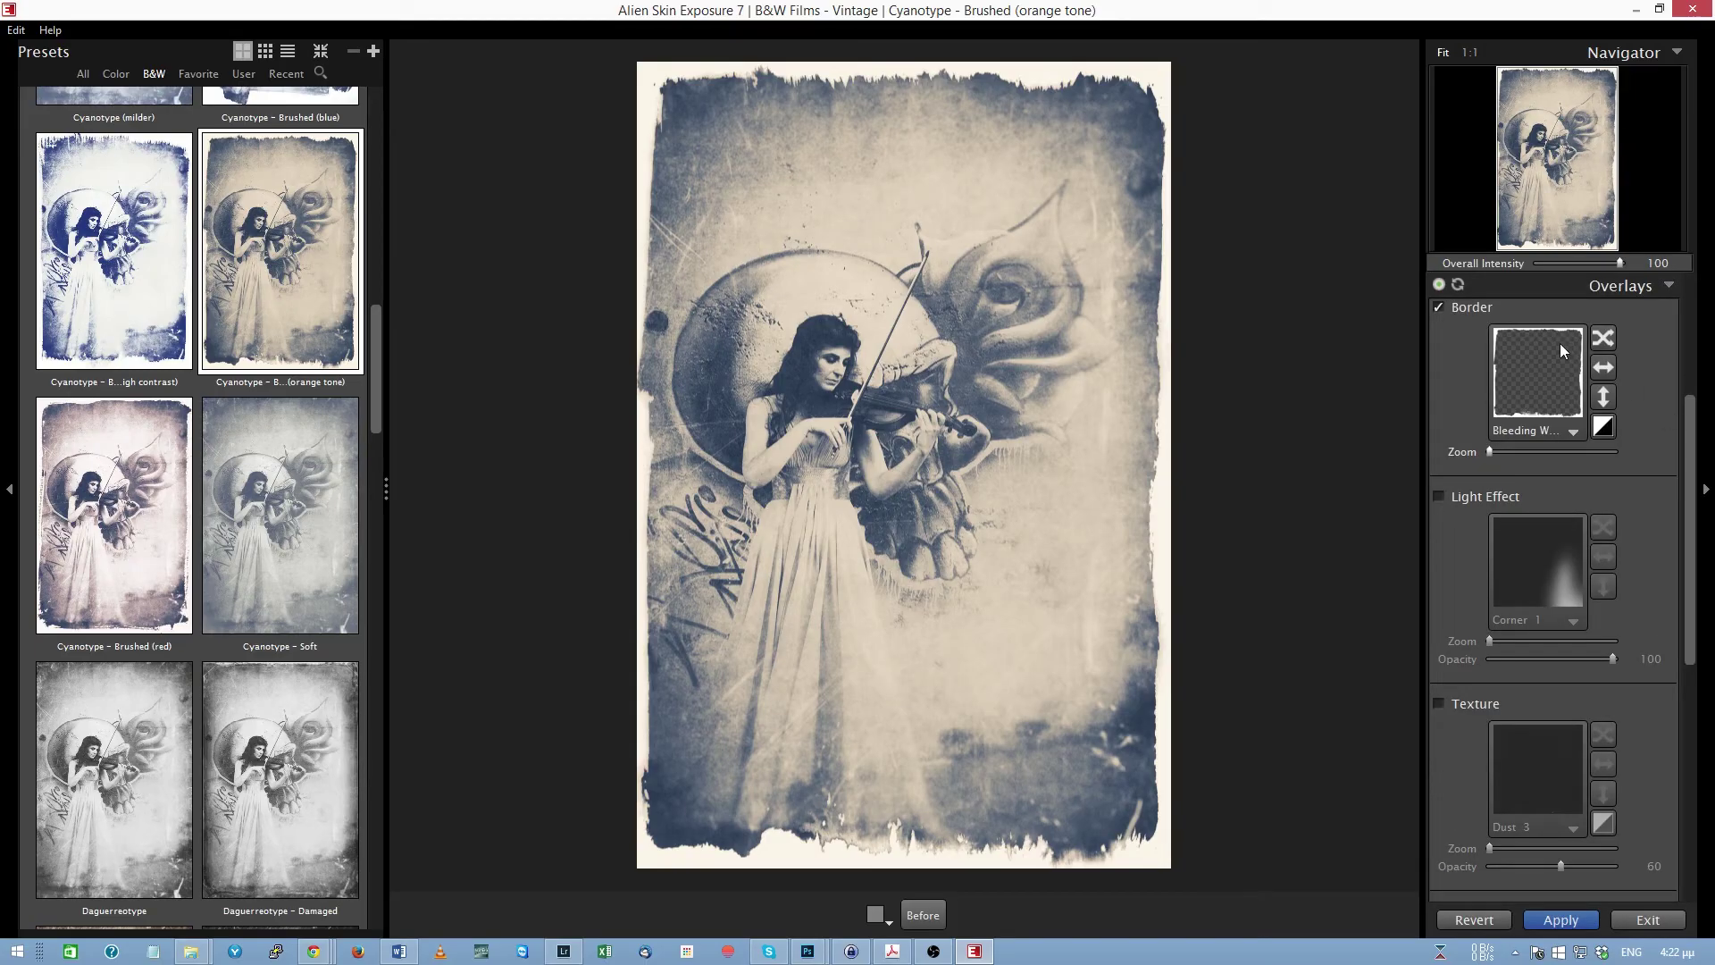
pyautogui.click(1439, 306)
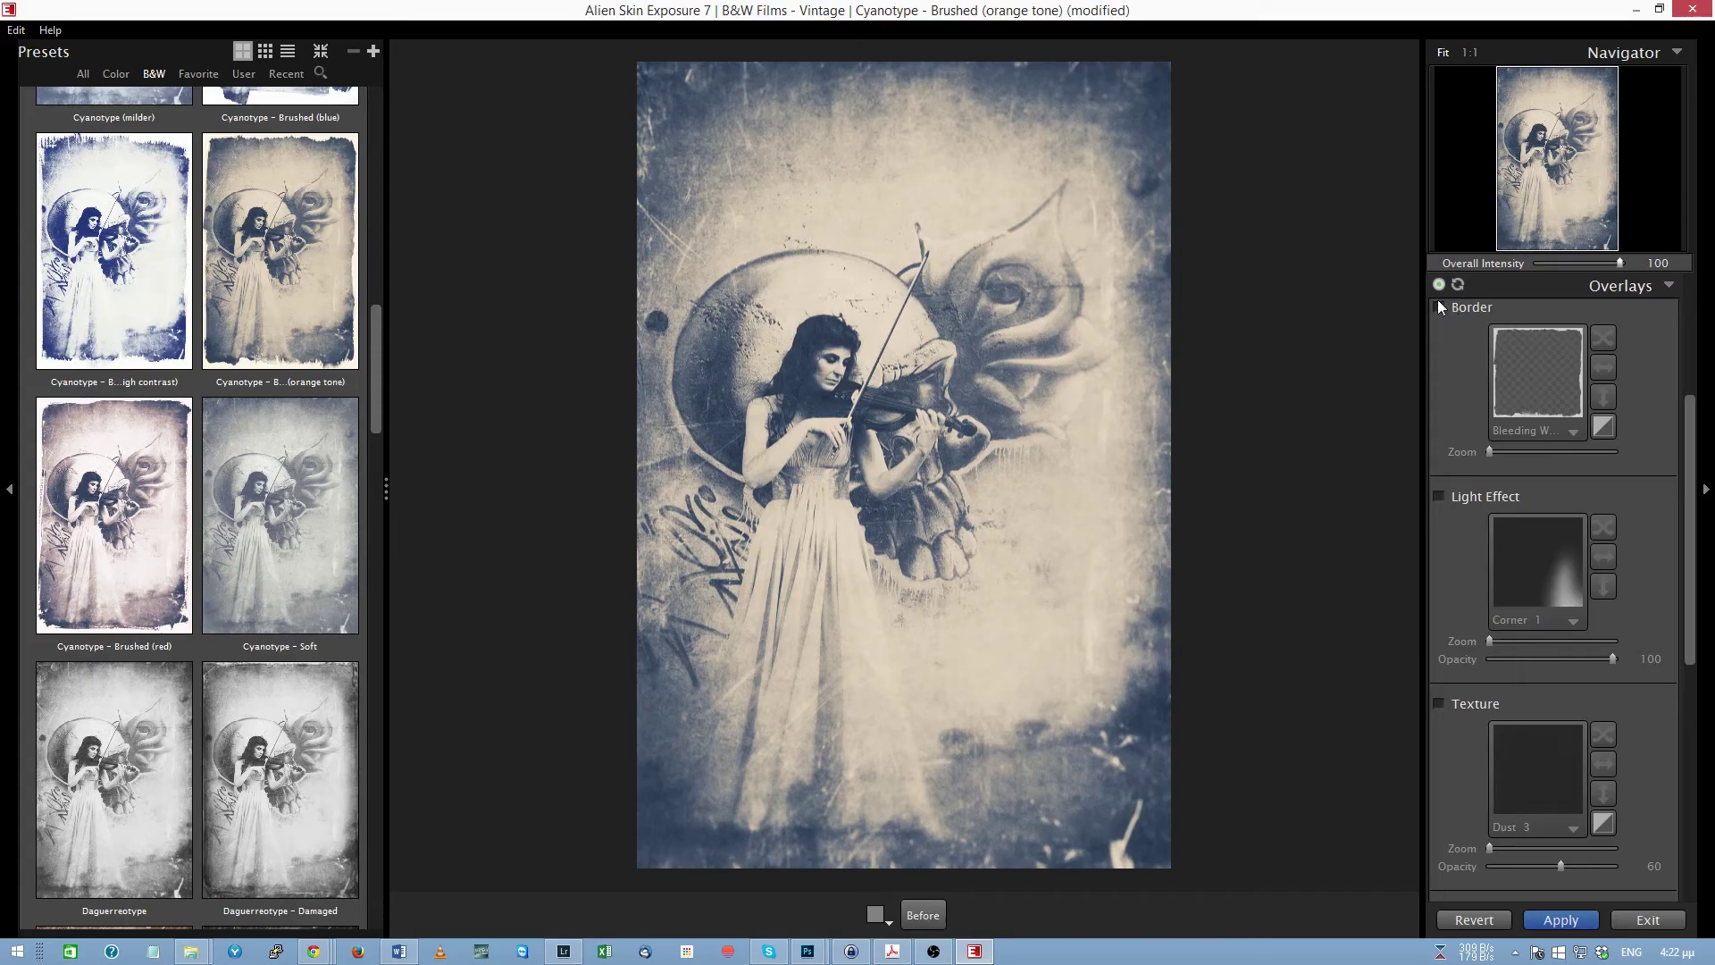
pyautogui.moveTo(1590, 263)
pyautogui.mouseDown()
pyautogui.moveTo(1542, 260)
pyautogui.moveTo(1565, 262)
pyautogui.mouseUp()
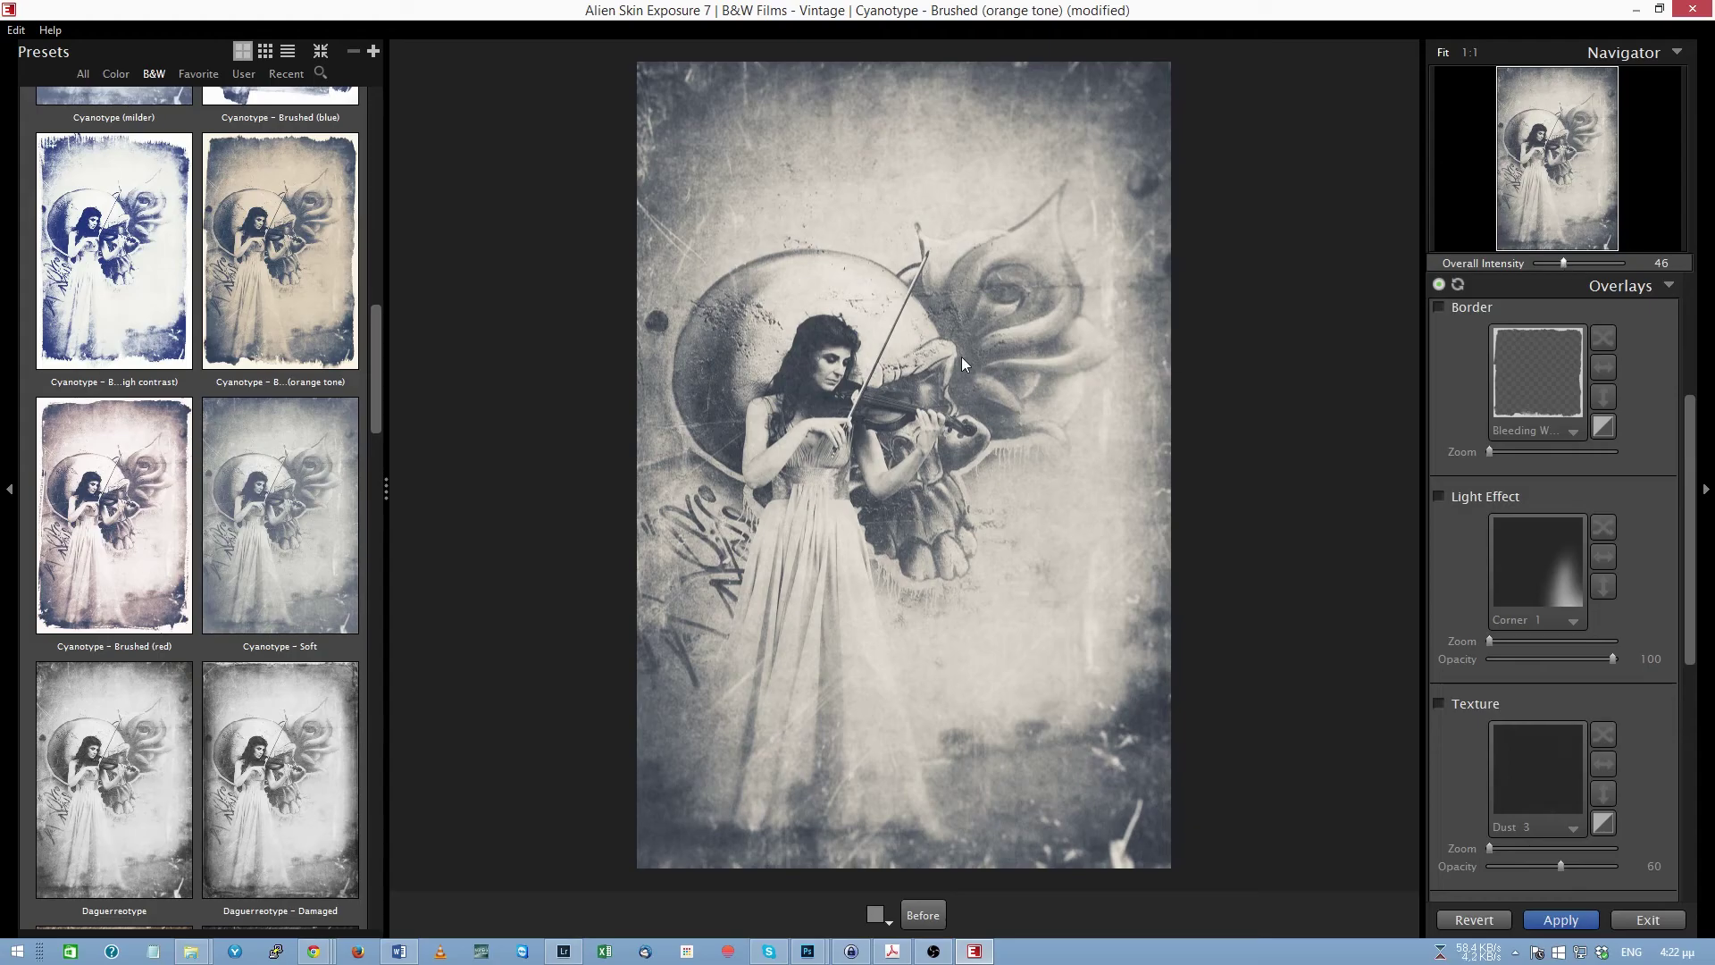
pyautogui.click(1633, 923)
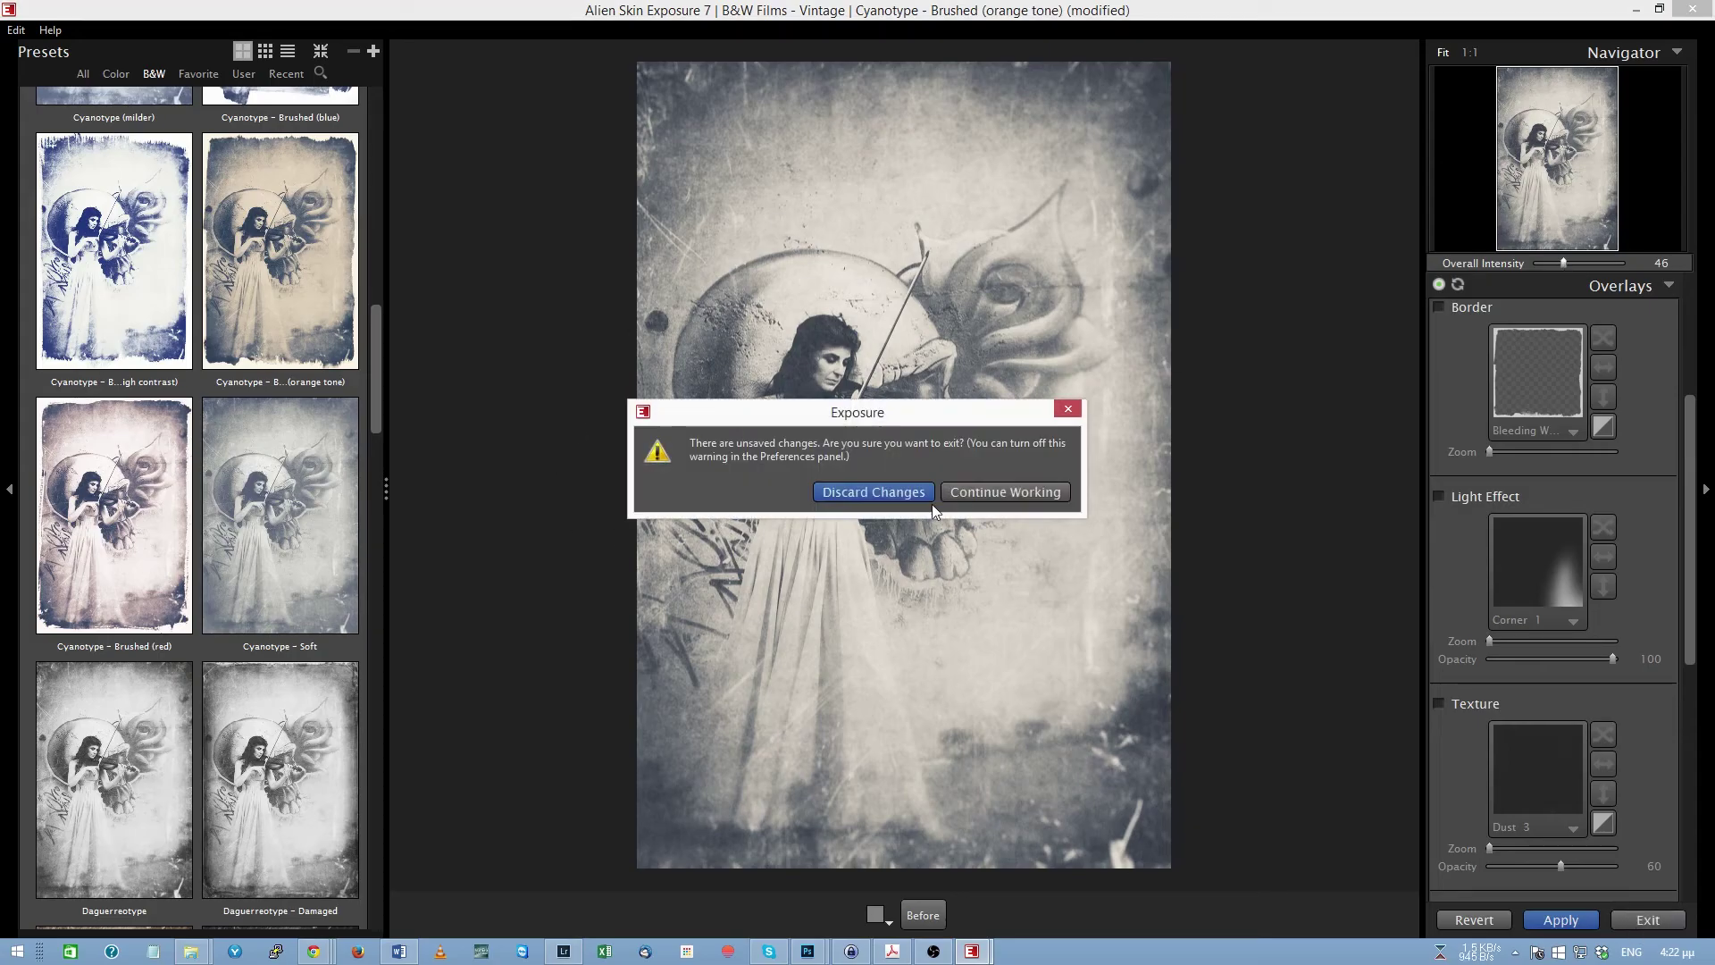
pyautogui.click(875, 494)
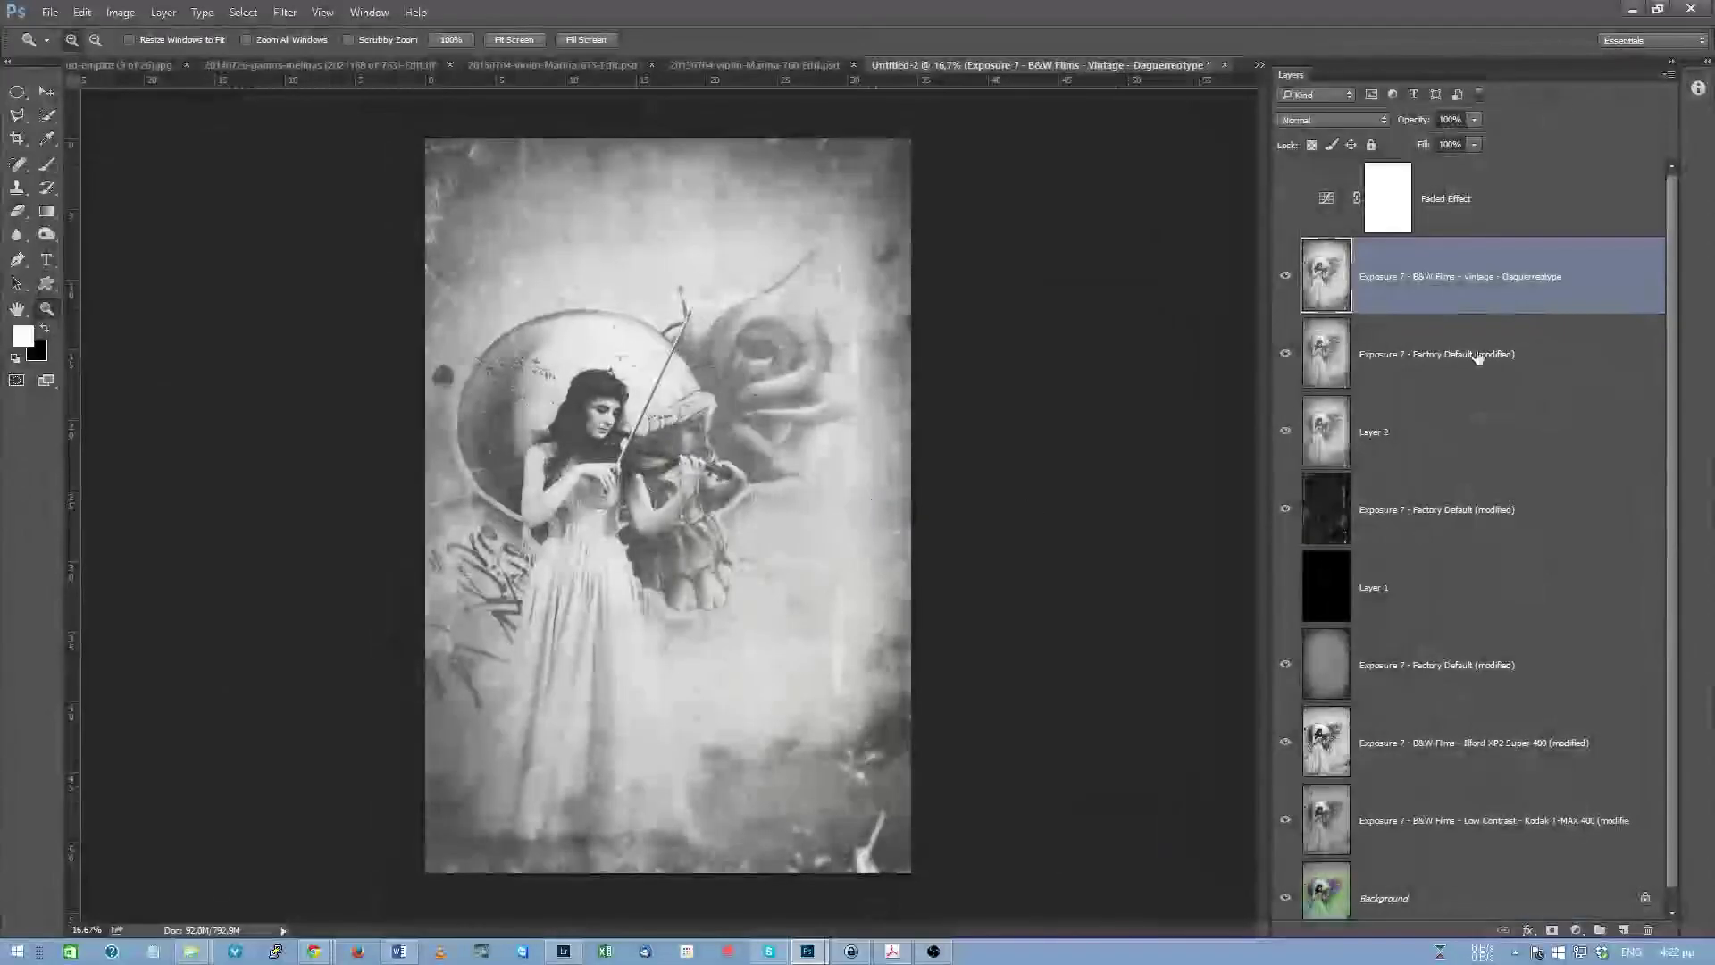
# Add a Color Balance adjustment shifting midtones toward blue at +9
pyautogui.click(1578, 930)
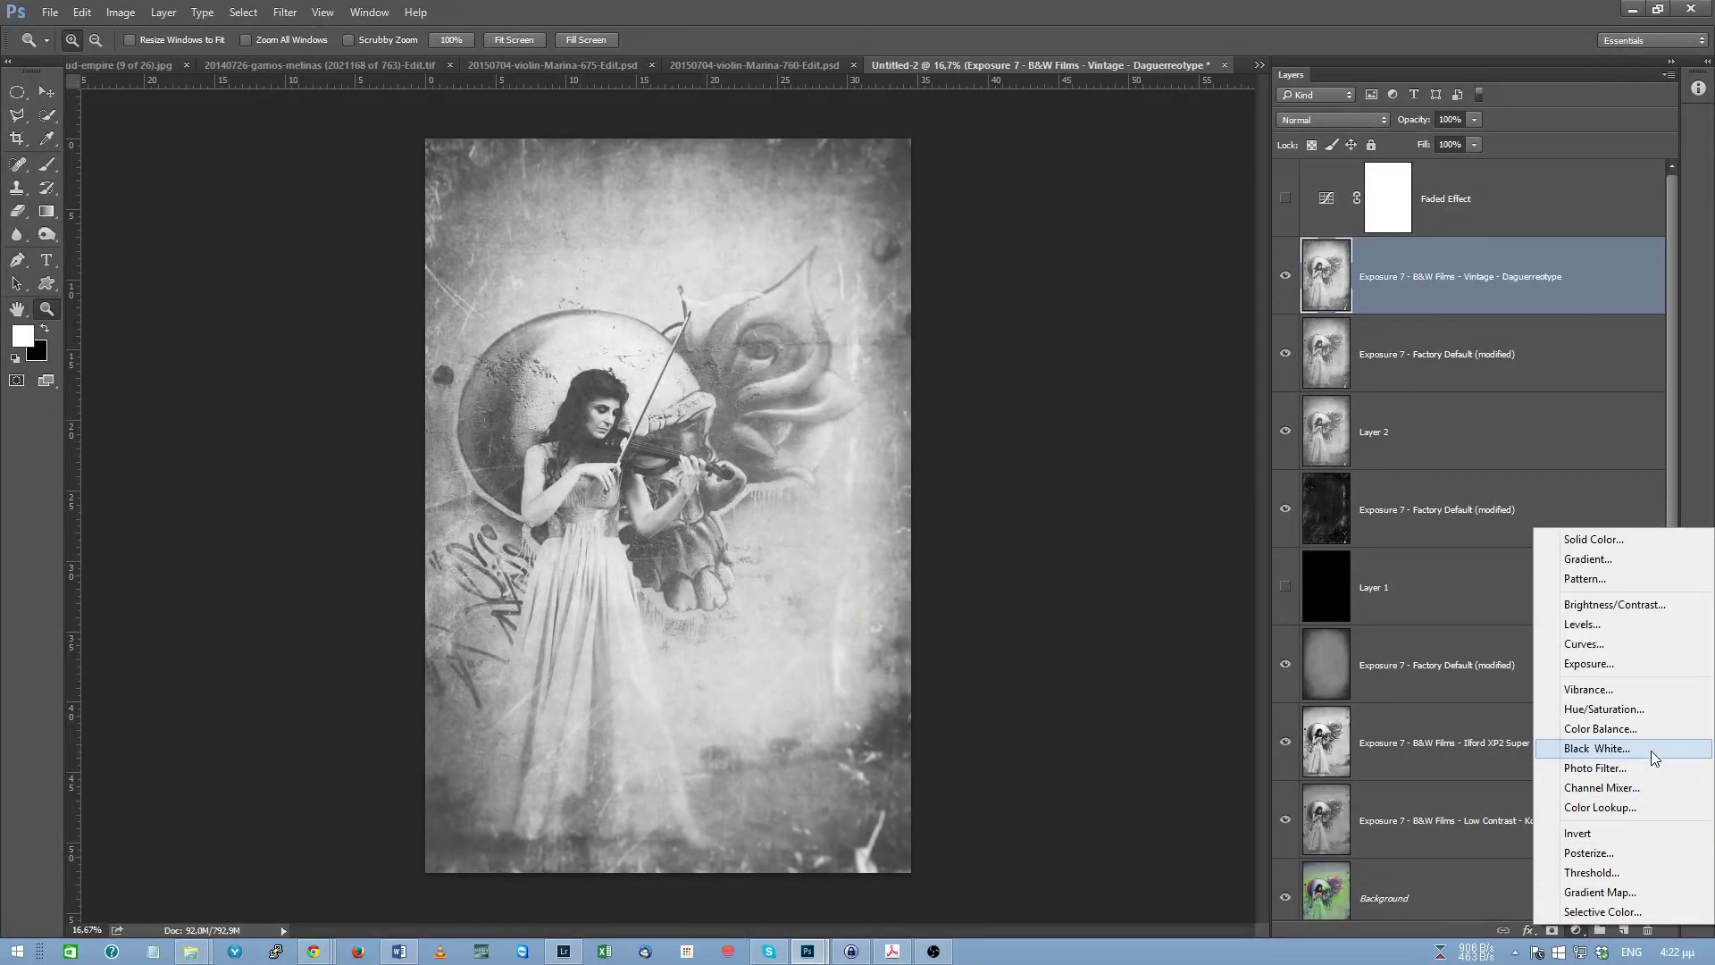
pyautogui.click(1640, 729)
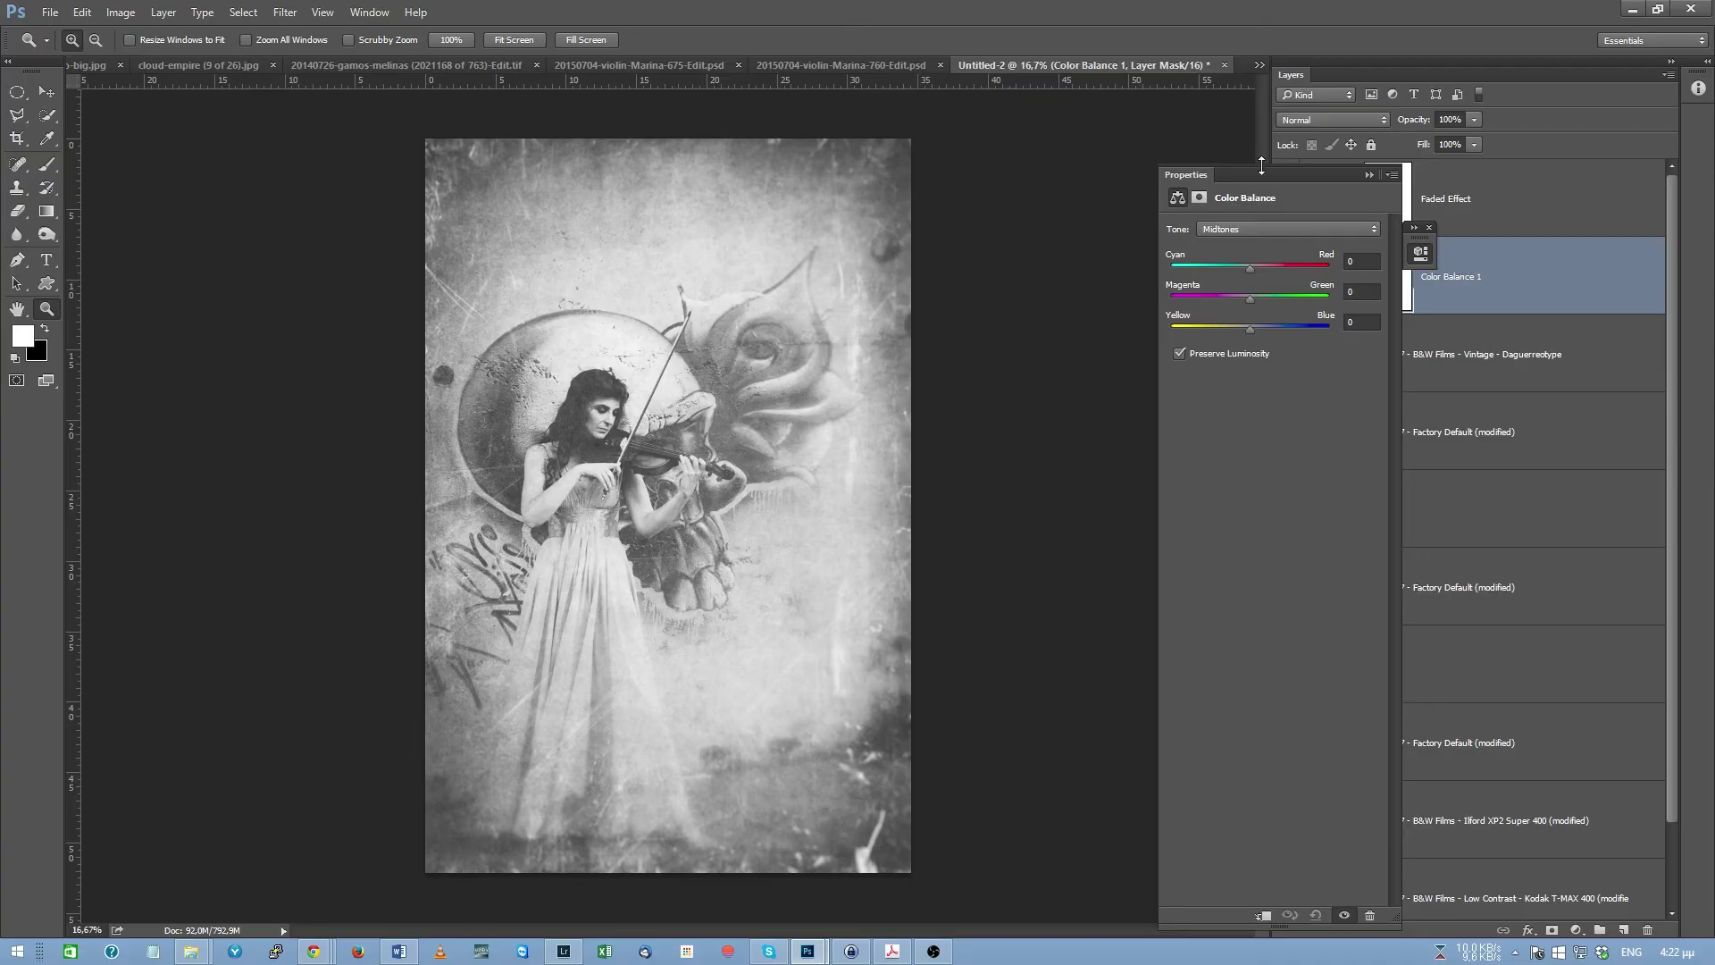
pyautogui.moveTo(1240, 330)
pyautogui.mouseDown()
pyautogui.moveTo(1253, 304)
pyautogui.moveTo(1262, 334)
pyautogui.mouseUp()
pyautogui.click(1369, 175)
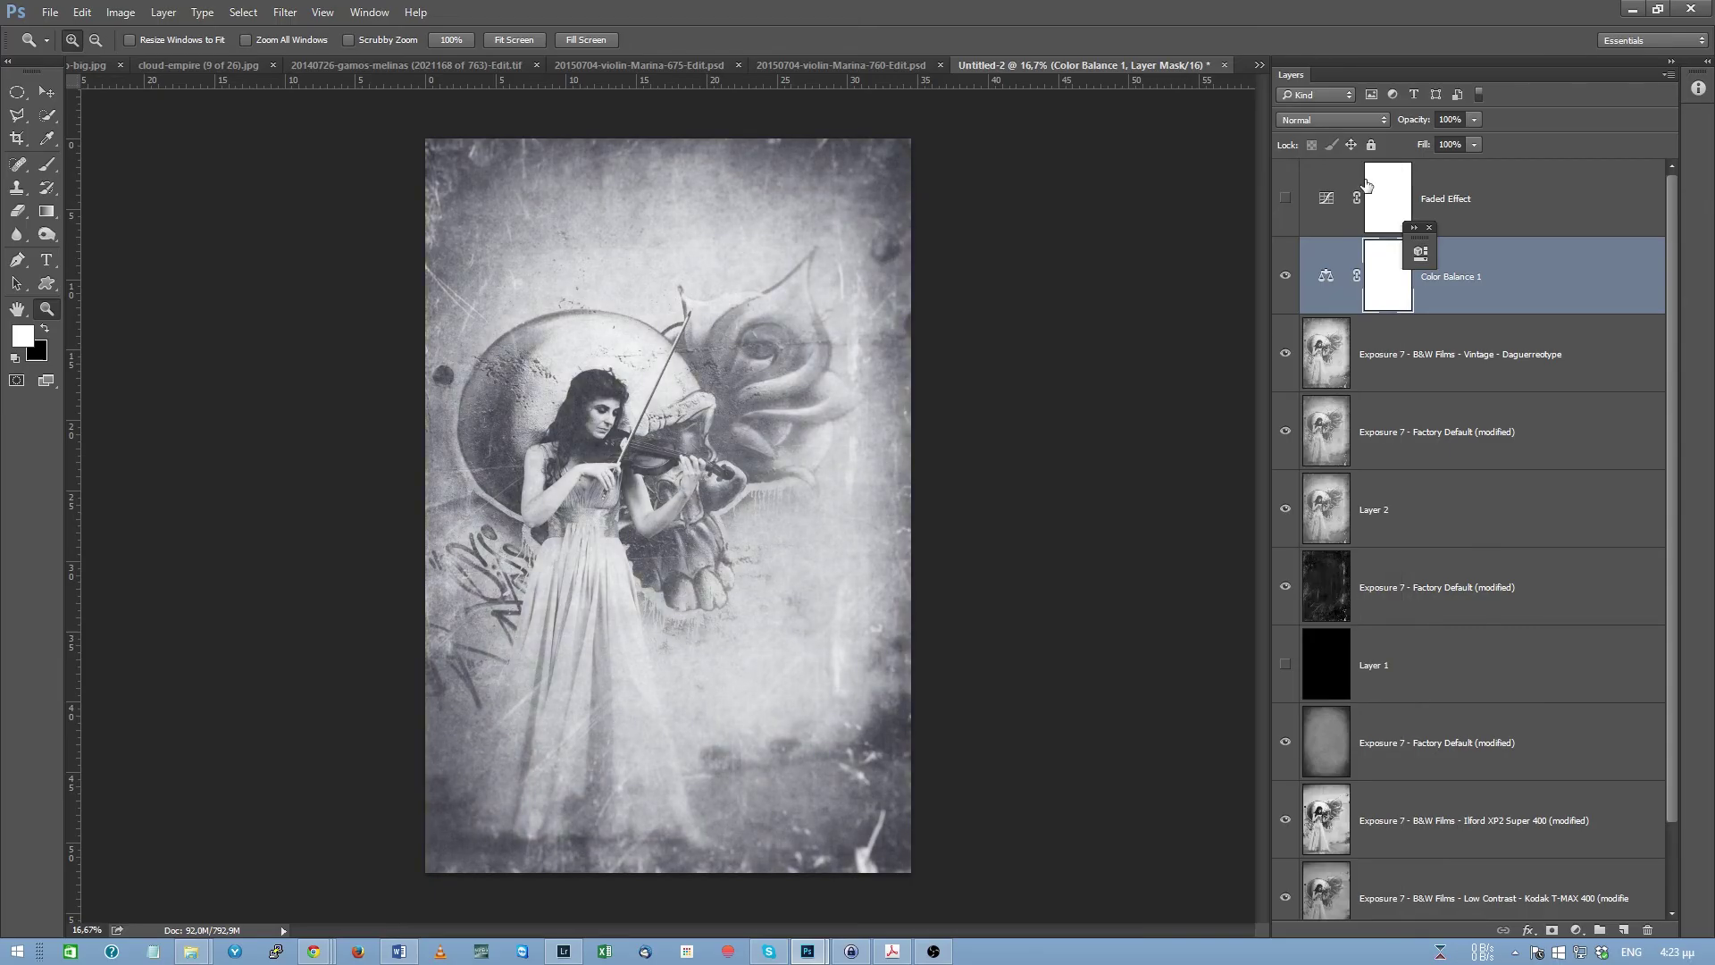
# Select the Faded Effect layer and add a Photo Filter adjustment layer
pyautogui.click(1375, 192)
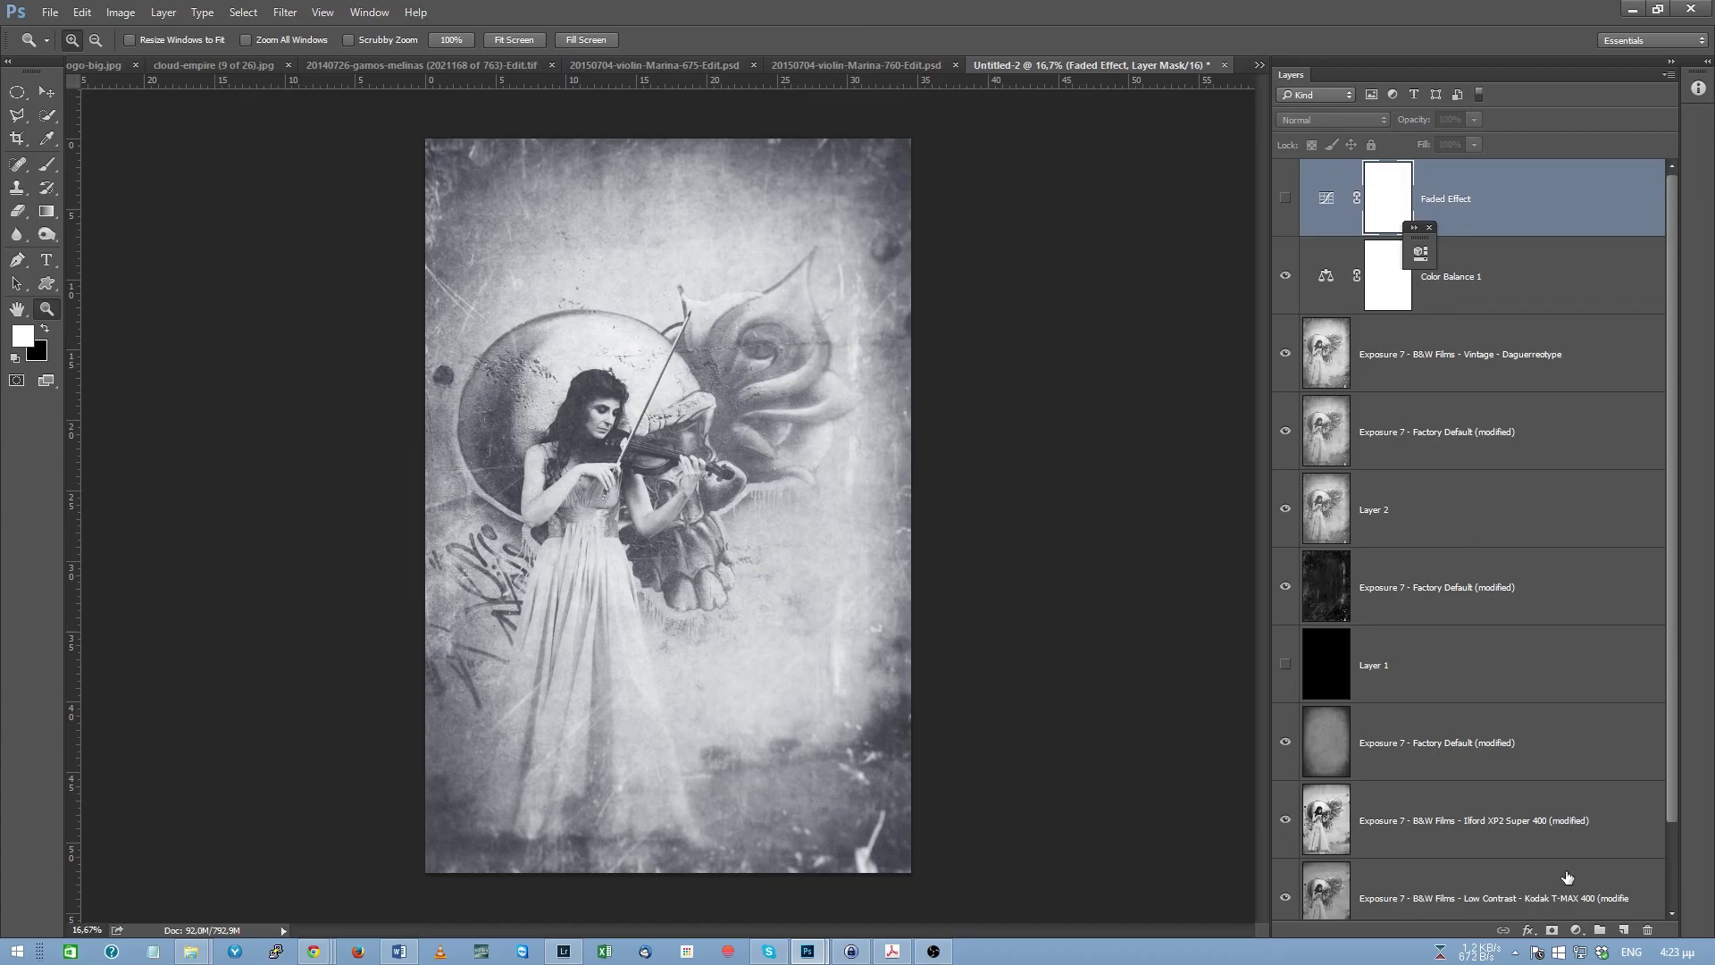
pyautogui.click(1577, 929)
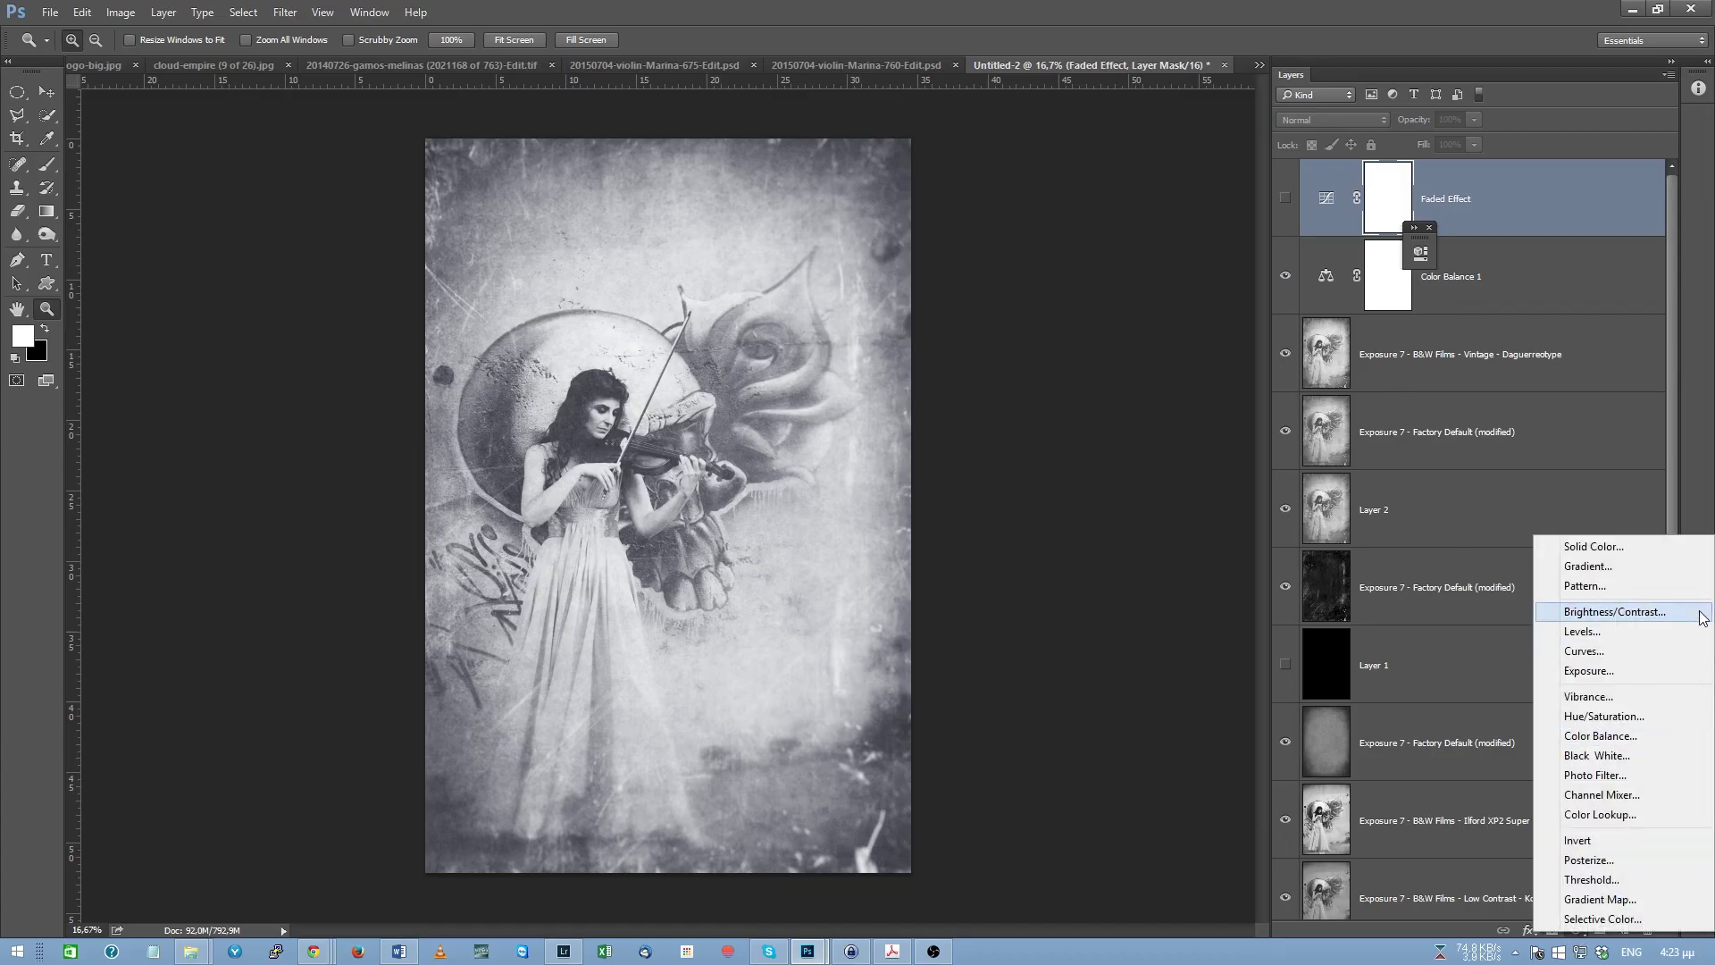
pyautogui.click(1615, 782)
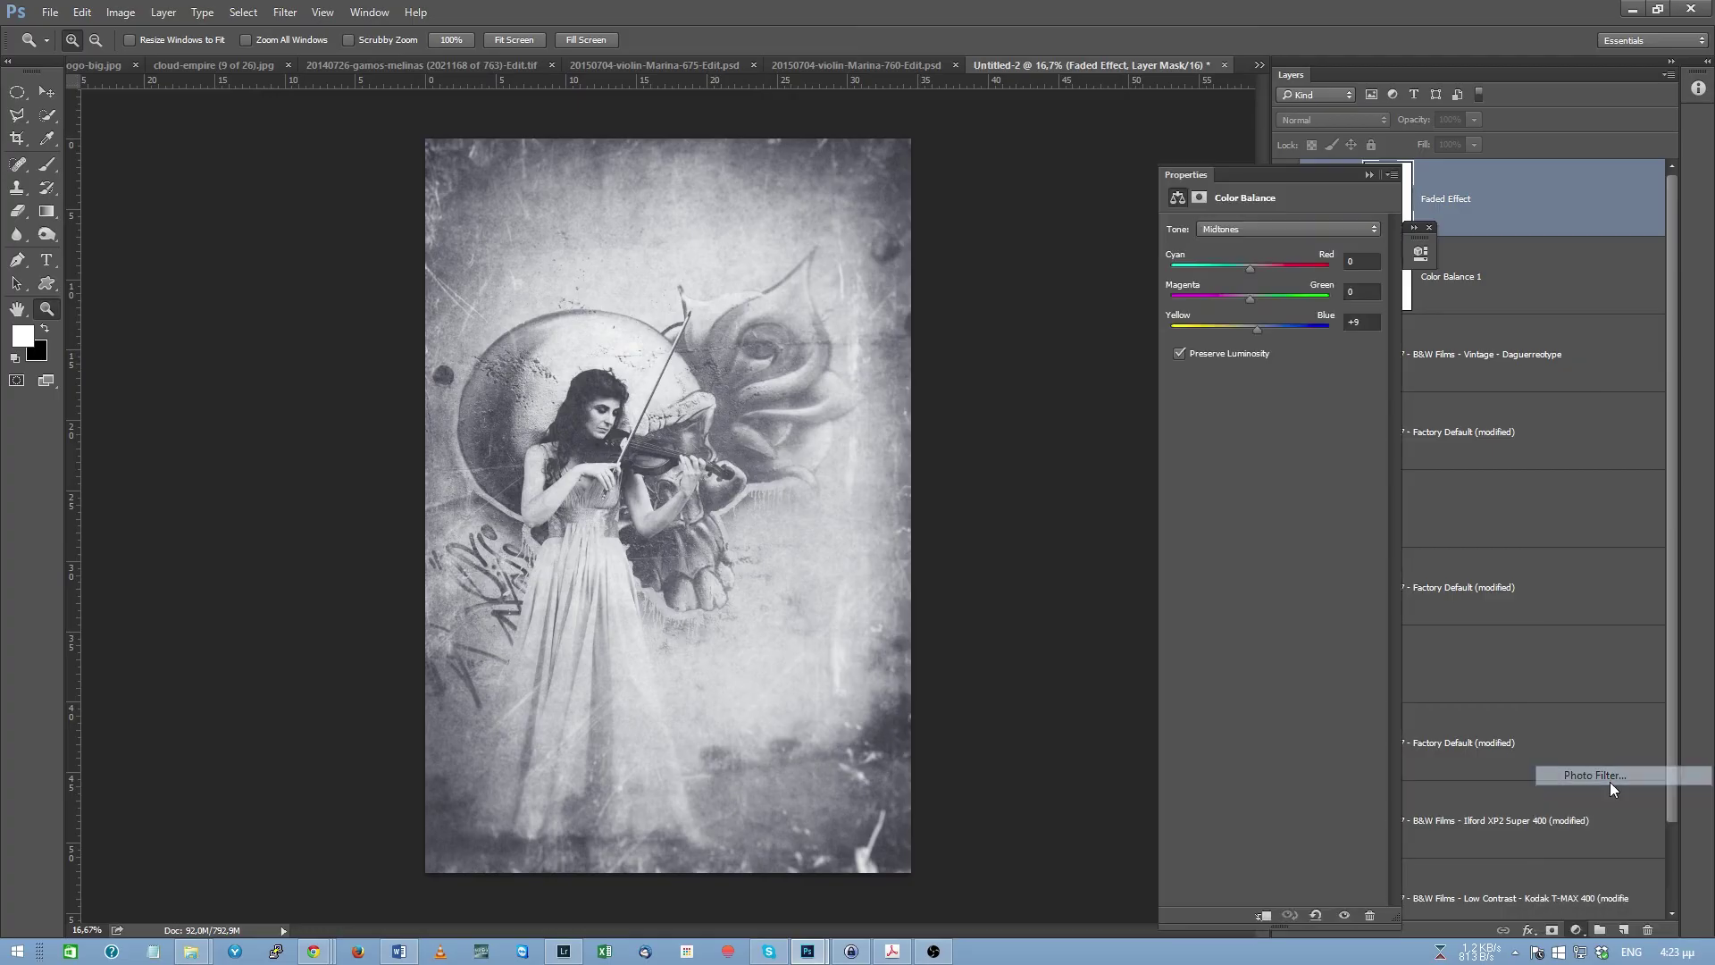
# Set the Photo Filter to Warming Filter (LBA) after trying Cooling (LBB) and testing density
pyautogui.moveTo(1225, 309)
pyautogui.mouseDown()
pyautogui.moveTo(1280, 312)
pyautogui.moveTo(1201, 309)
pyautogui.mouseUp()
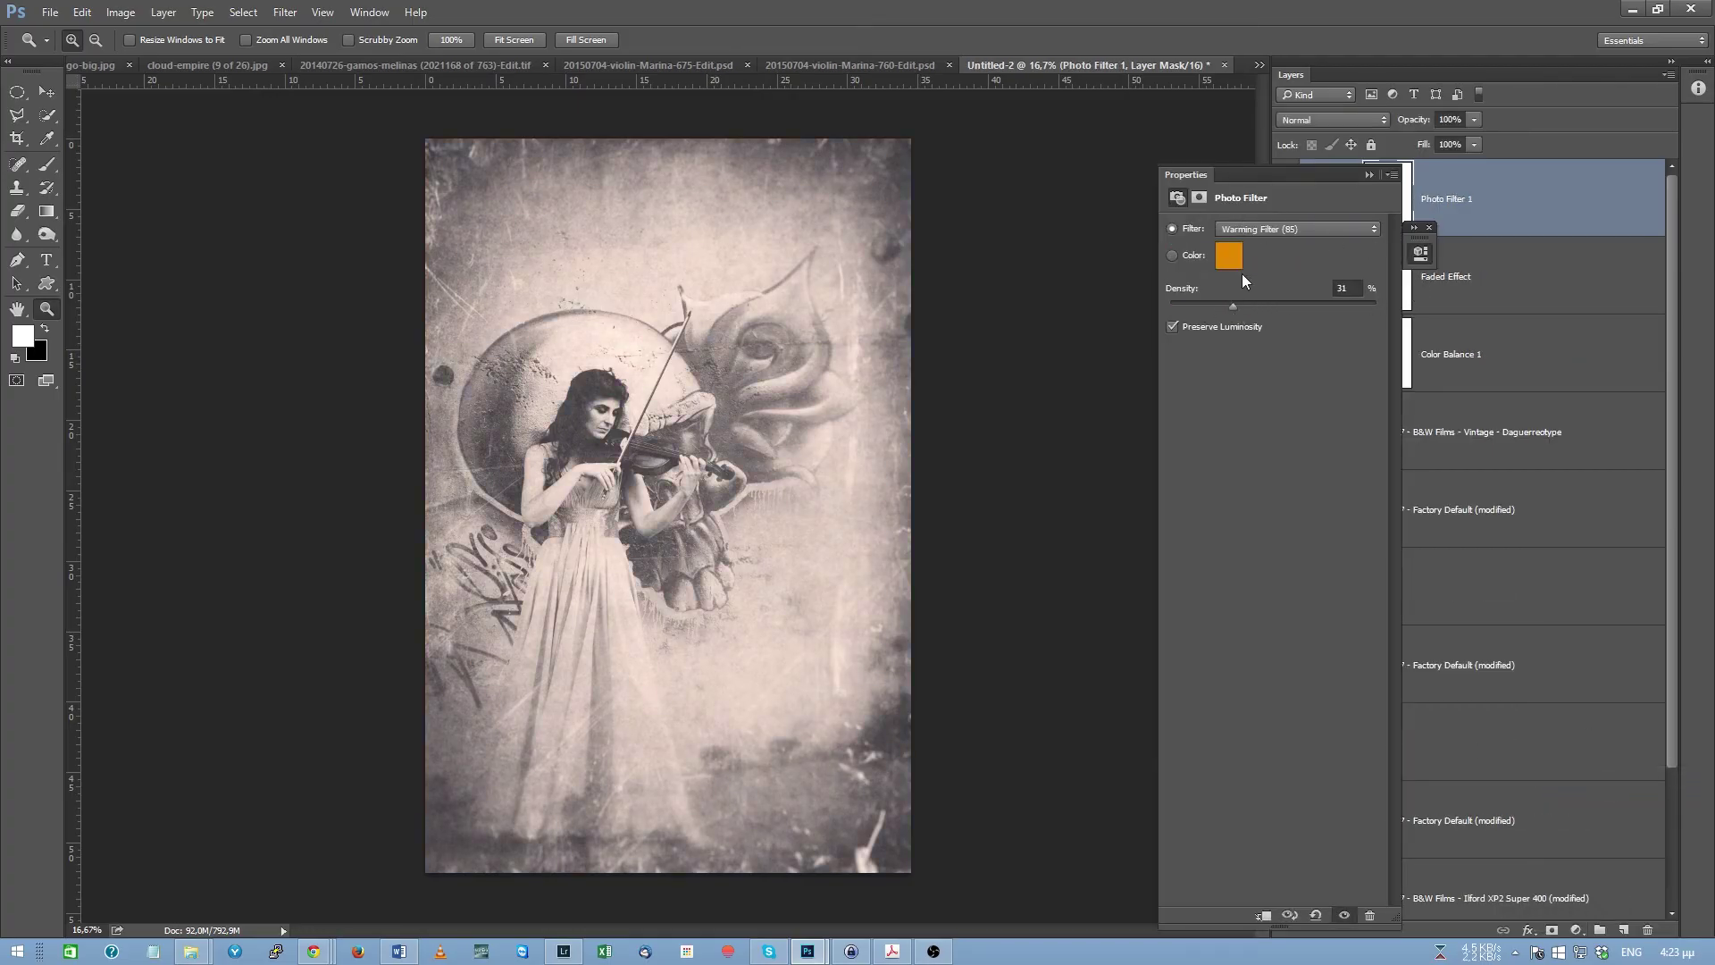
pyautogui.click(1287, 229)
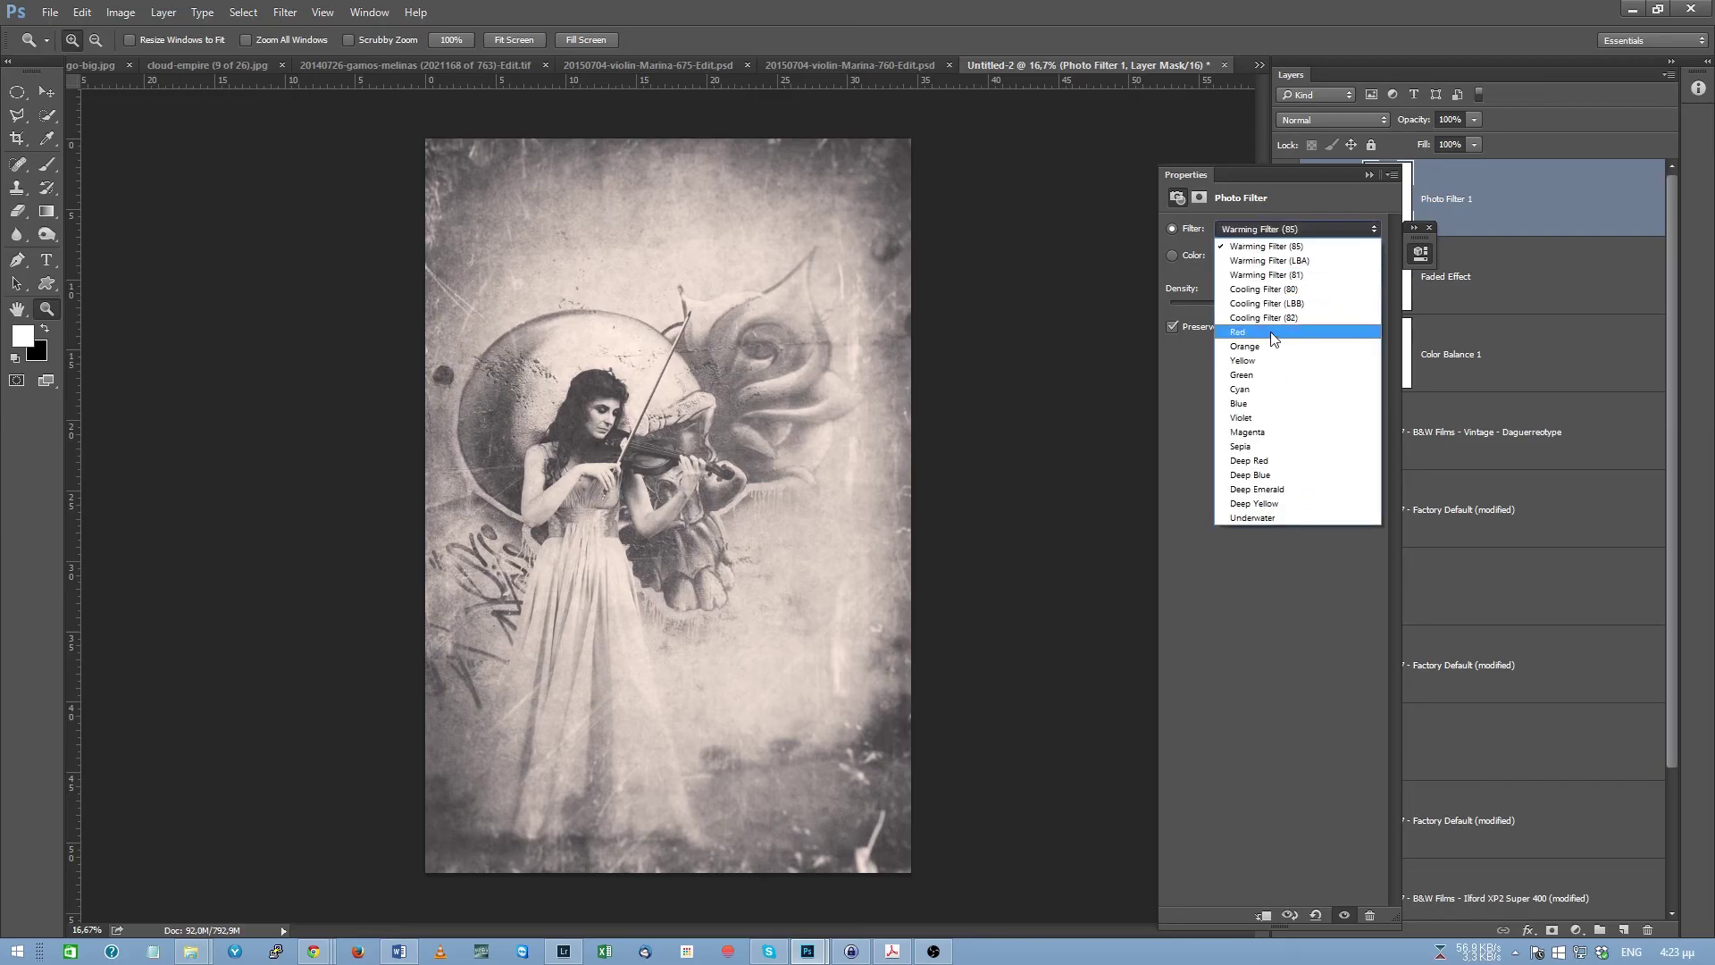
pyautogui.click(1267, 303)
pyautogui.click(1273, 230)
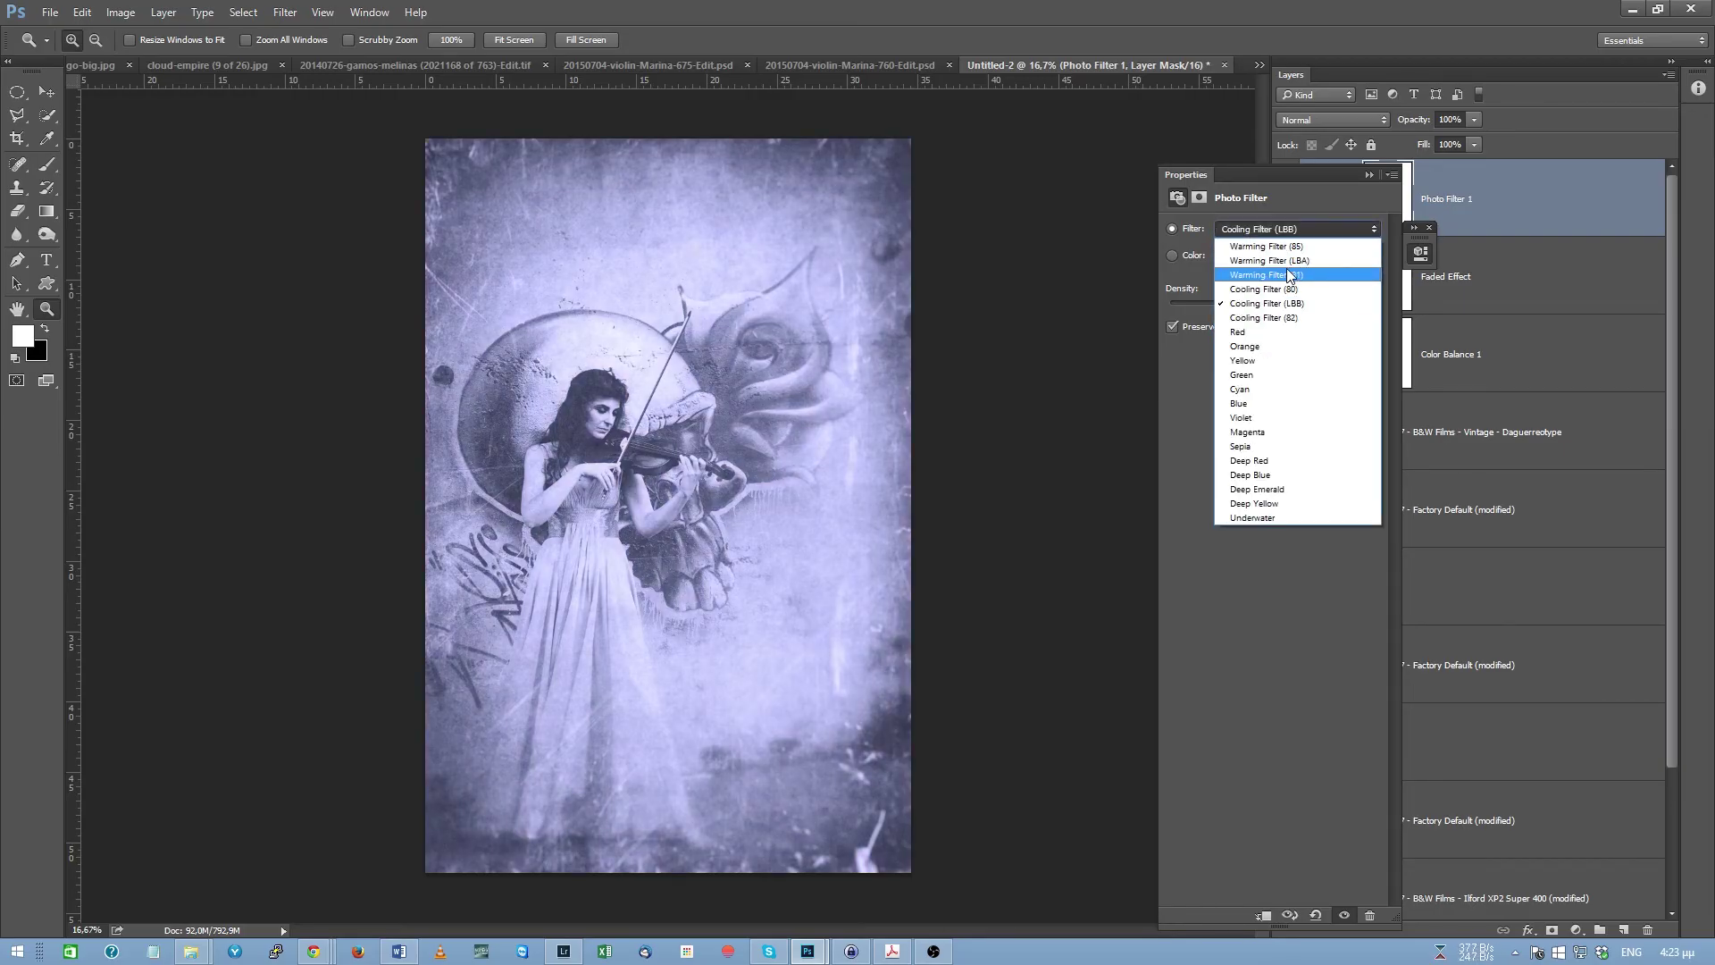
pyautogui.click(1283, 260)
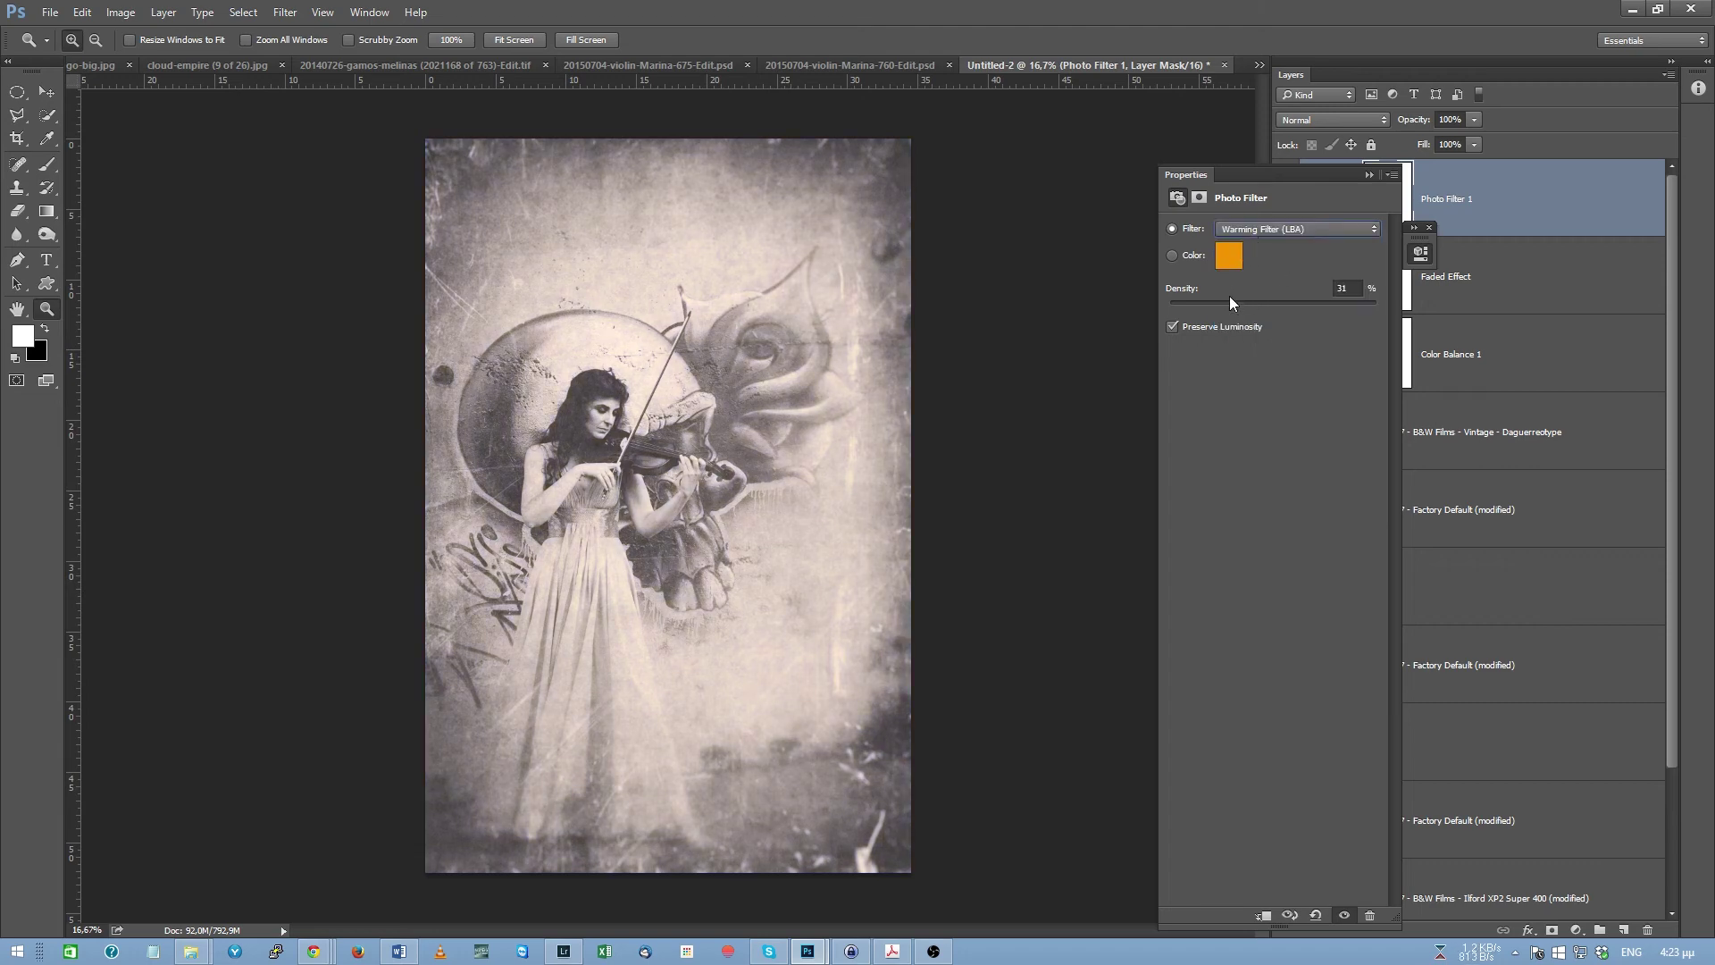
pyautogui.moveTo(1331, 310); pyautogui.dragTo(1387, 310)
pyautogui.moveTo(1230, 313)
pyautogui.mouseDown()
pyautogui.moveTo(1175, 316)
pyautogui.moveTo(1212, 317)
pyautogui.mouseUp()
# Hide Photo Filter 1, keep Faded Effect visible after comparing, and add a Curves adjustment layer
pyautogui.click(1366, 175)
pyautogui.click(1285, 197)
pyautogui.click(1287, 280)
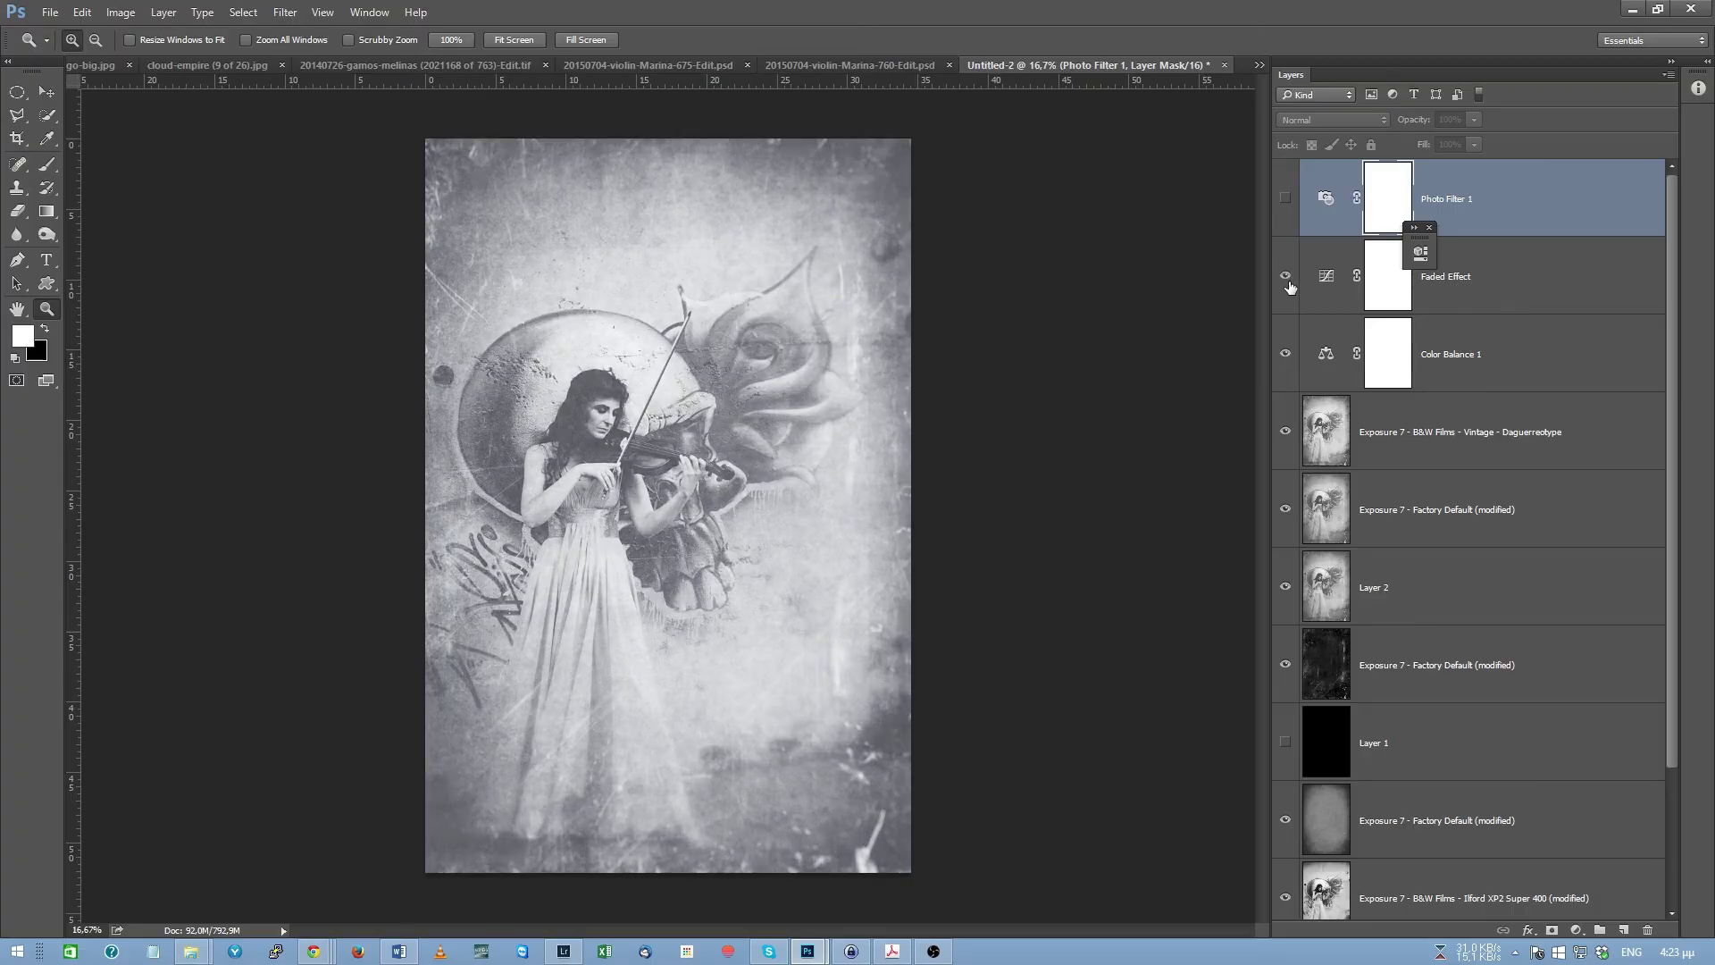
pyautogui.click(1287, 278)
pyautogui.click(1286, 276)
pyautogui.click(1429, 228)
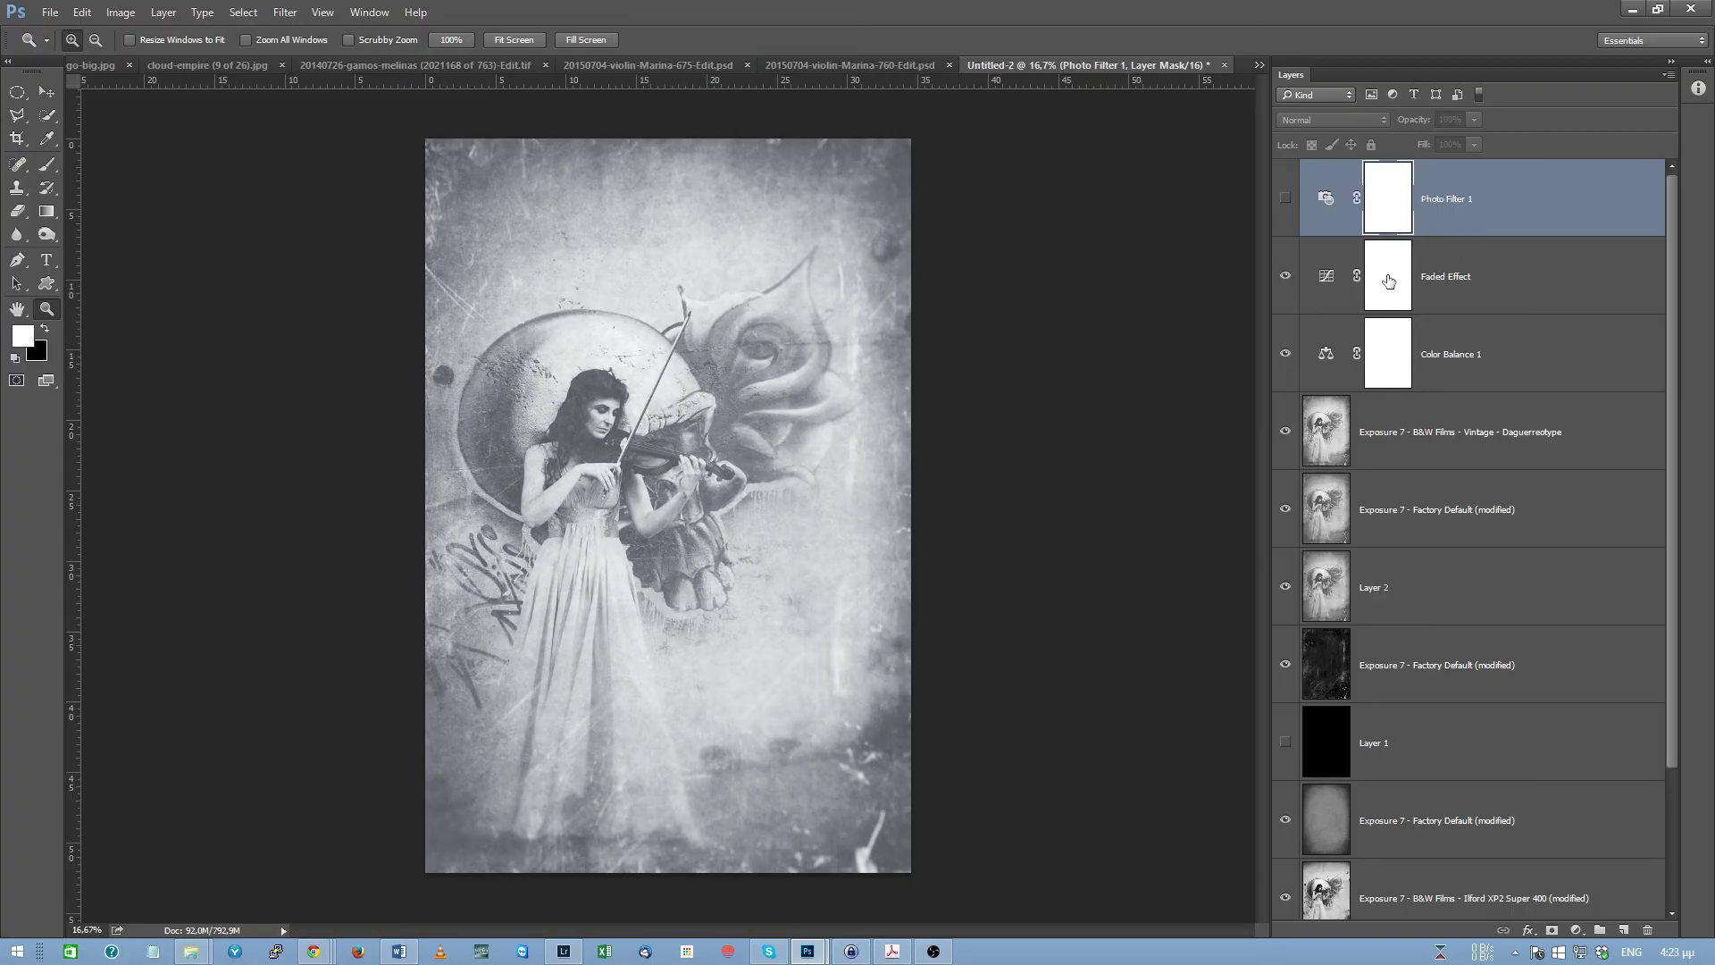
pyautogui.click(1283, 277)
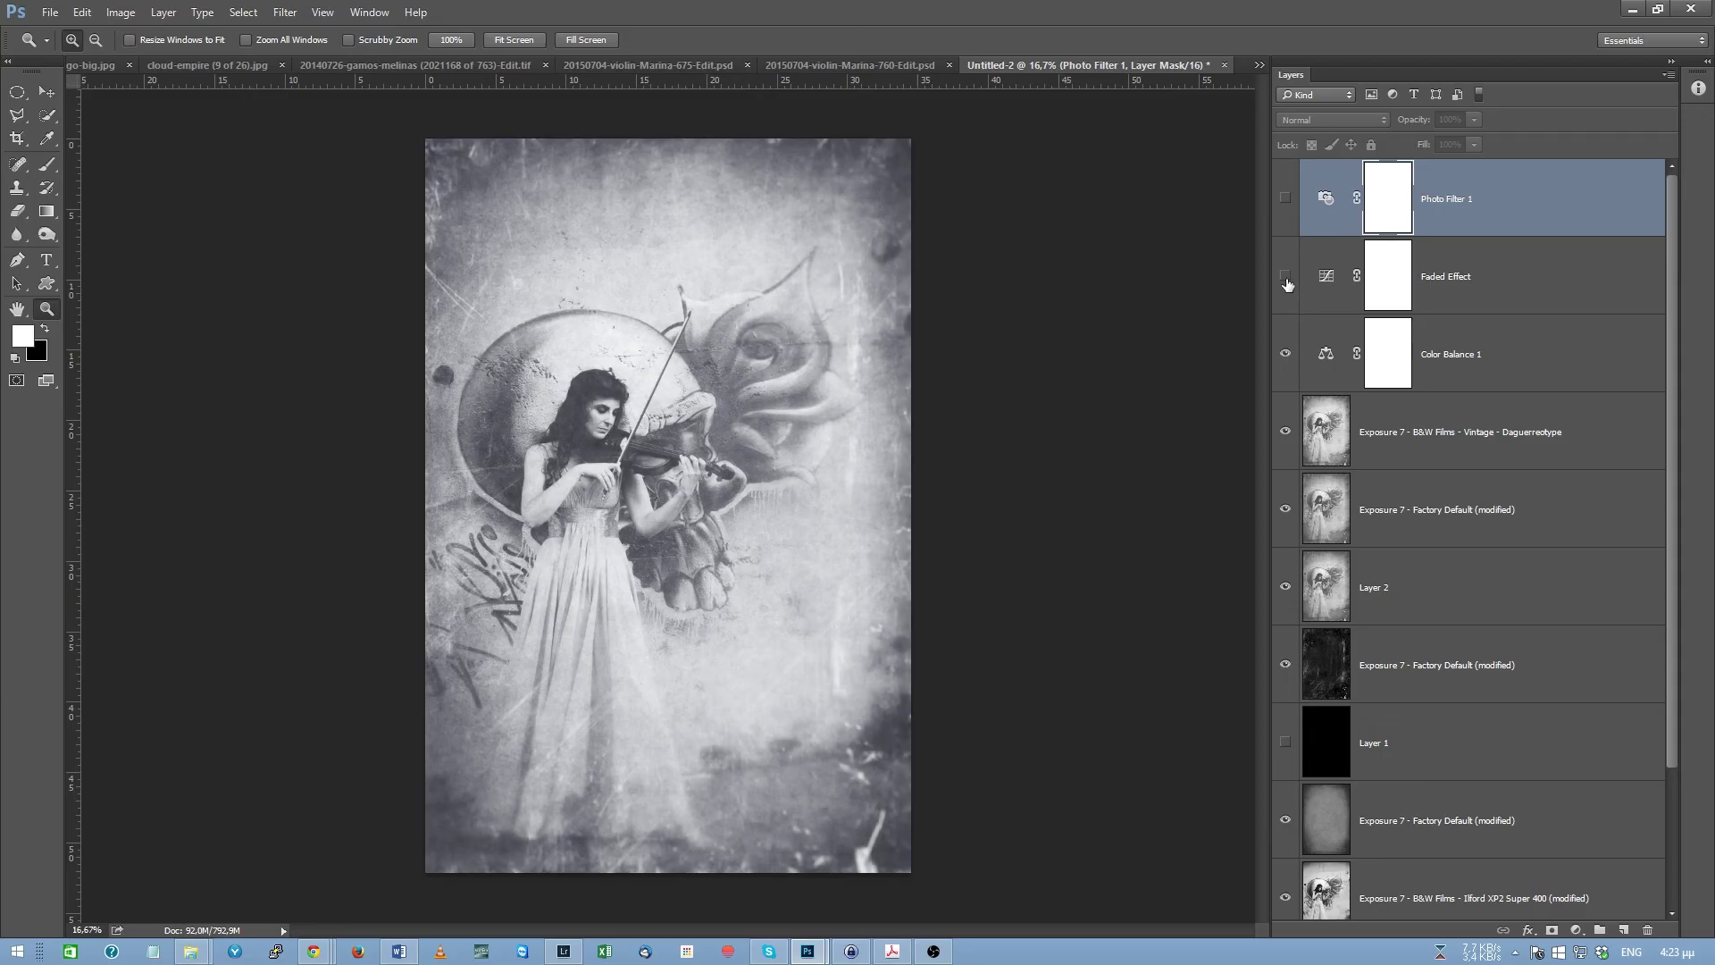
pyautogui.click(1284, 277)
pyautogui.click(1577, 929)
pyautogui.click(1586, 649)
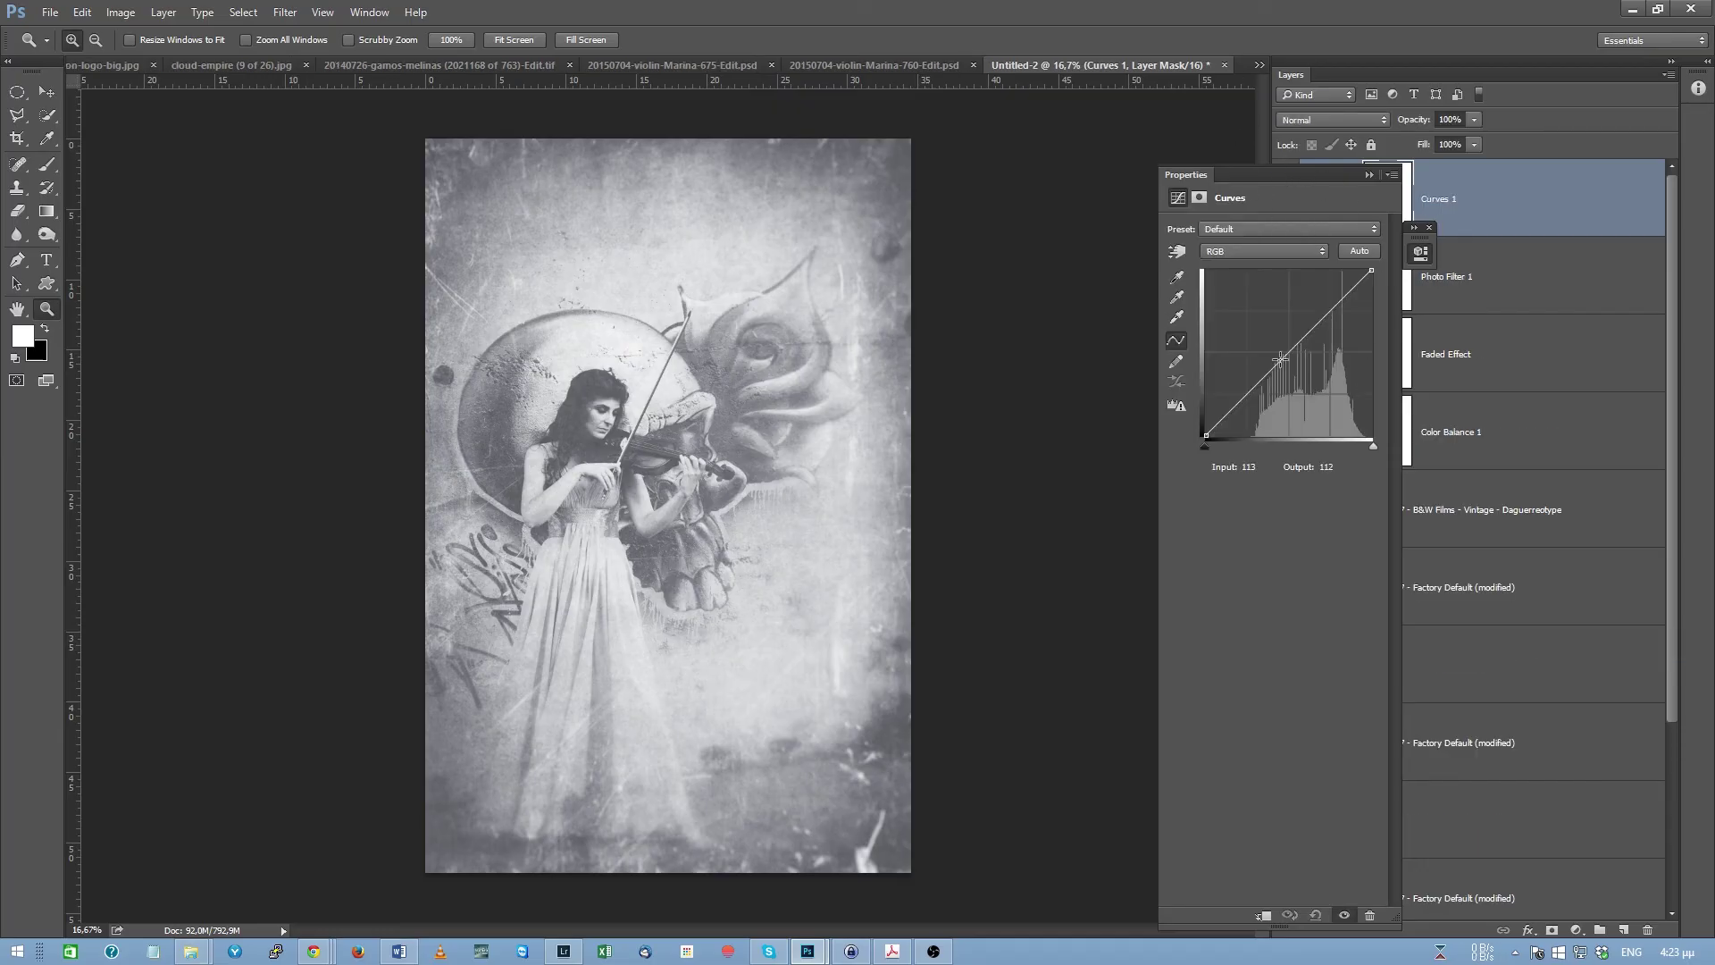
# Pull the Curves 1 RGB curve down and black out an oval around the violinist in its mask
pyautogui.moveTo(1279, 363)
pyautogui.mouseDown()
pyautogui.moveTo(1280, 389)
pyautogui.moveTo(1290, 364)
pyautogui.moveTo(1292, 378)
pyautogui.mouseUp()
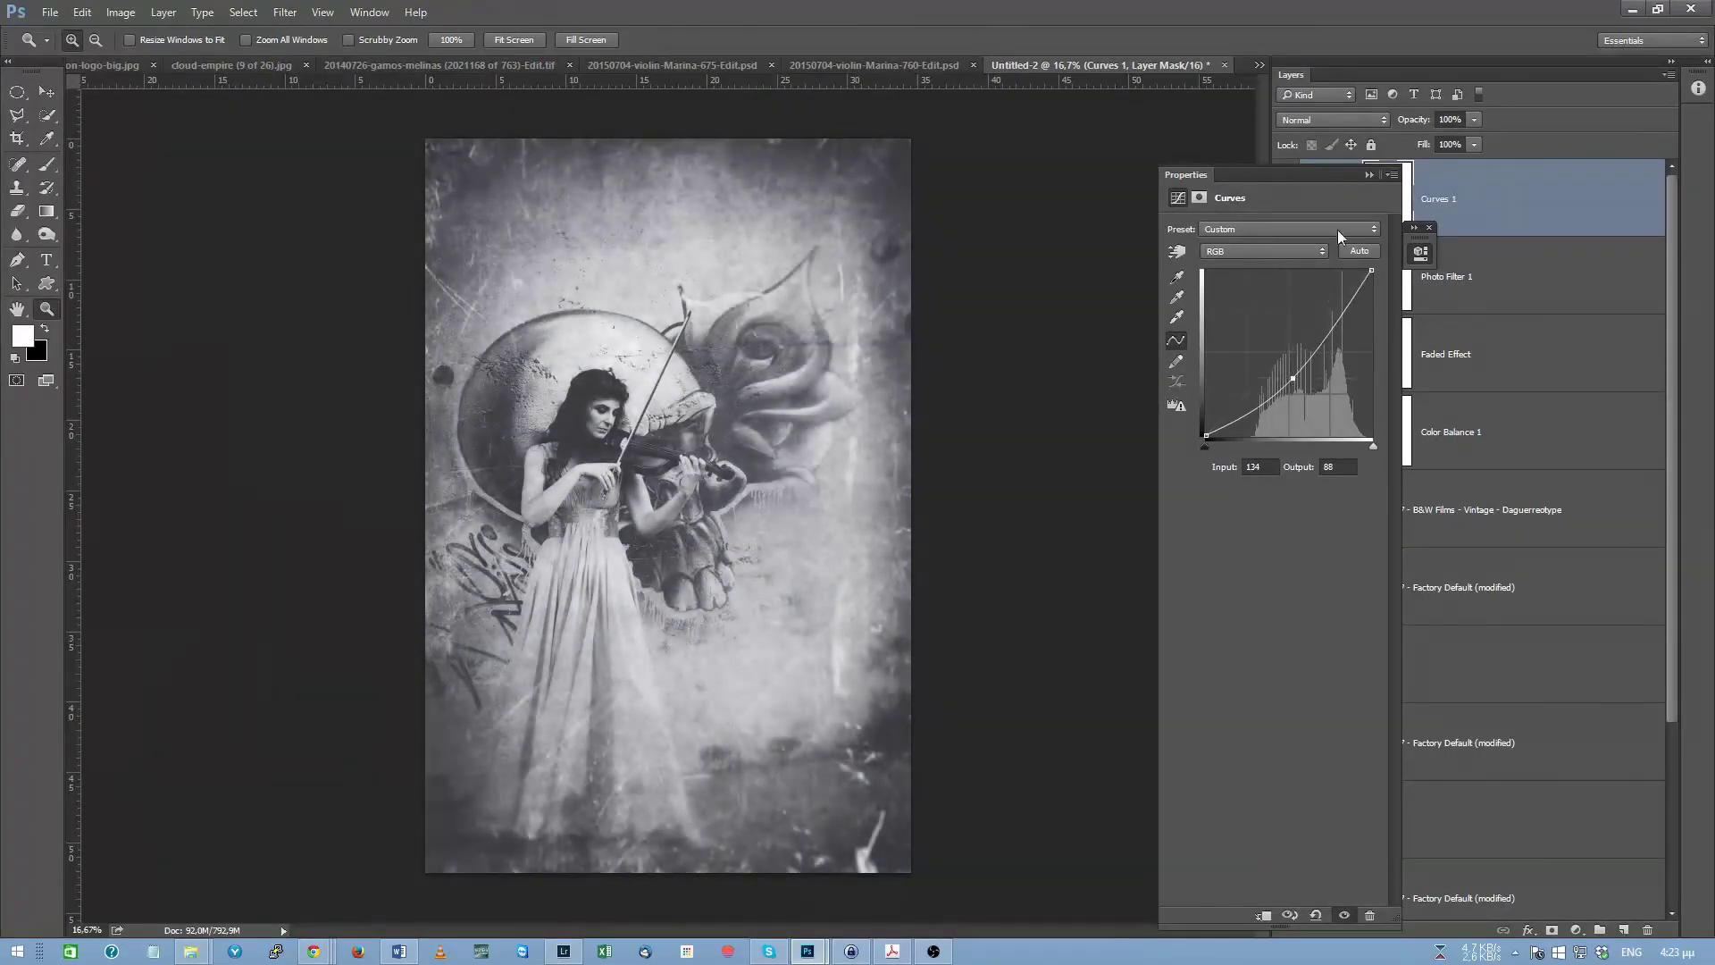
pyautogui.click(1369, 174)
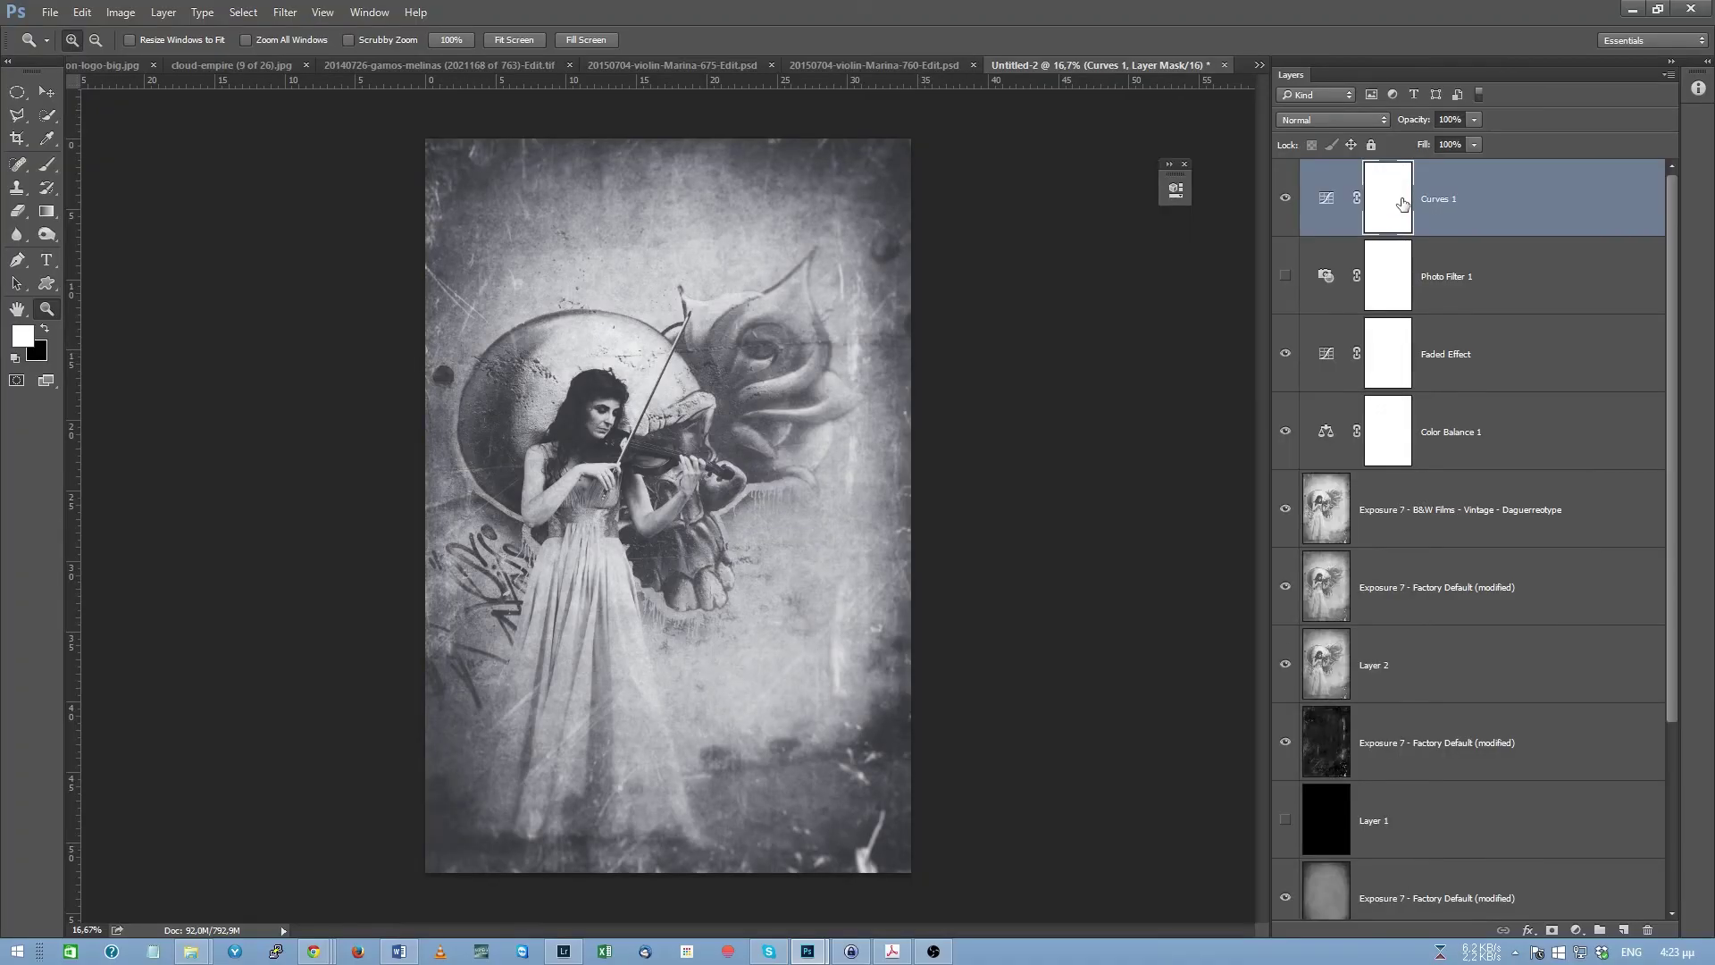
pyautogui.click(18, 93)
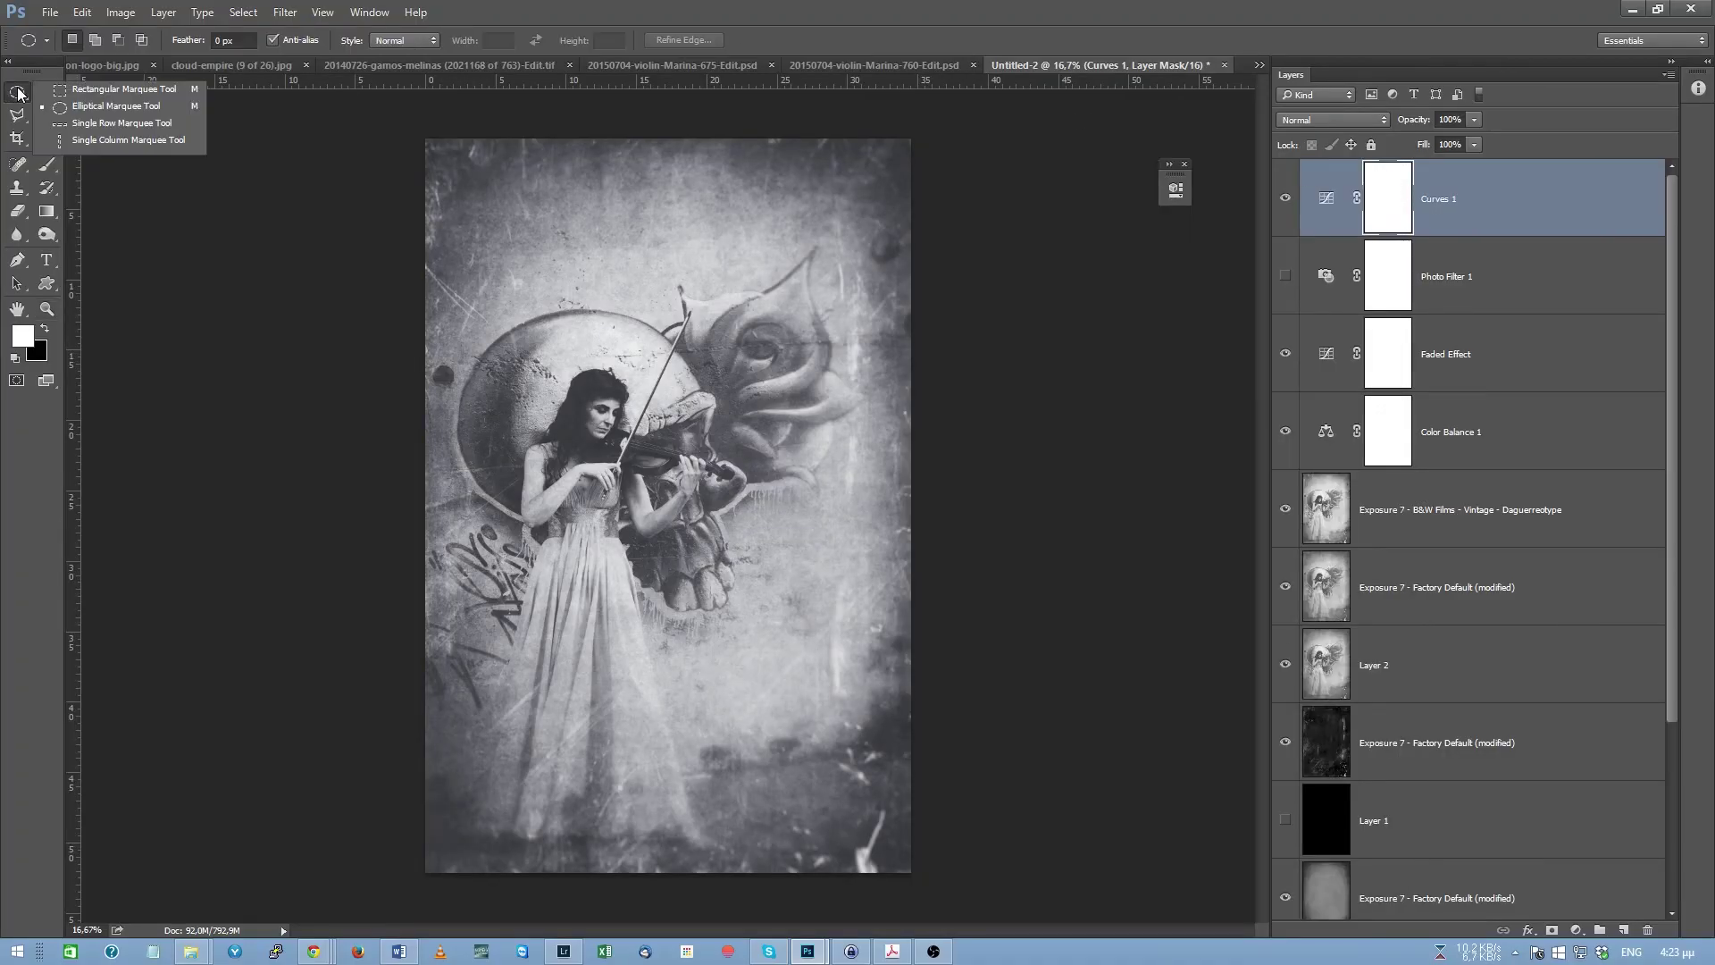
pyautogui.click(76, 112)
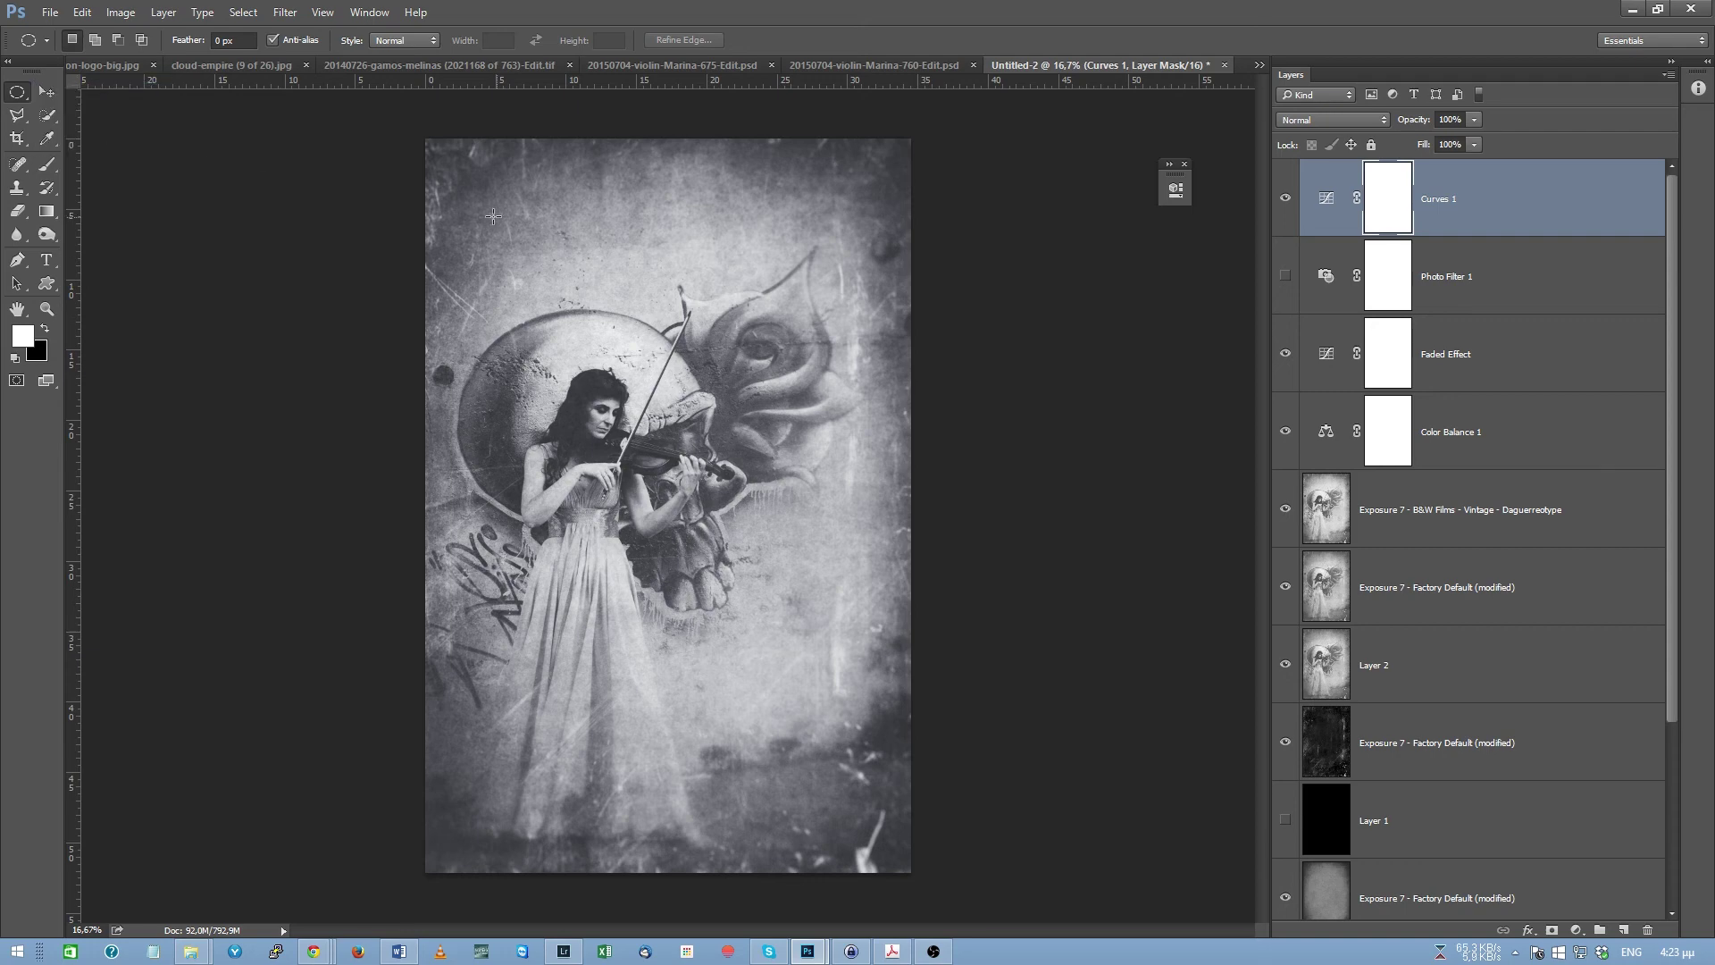
pyautogui.moveTo(459, 211); pyautogui.dragTo(855, 803)
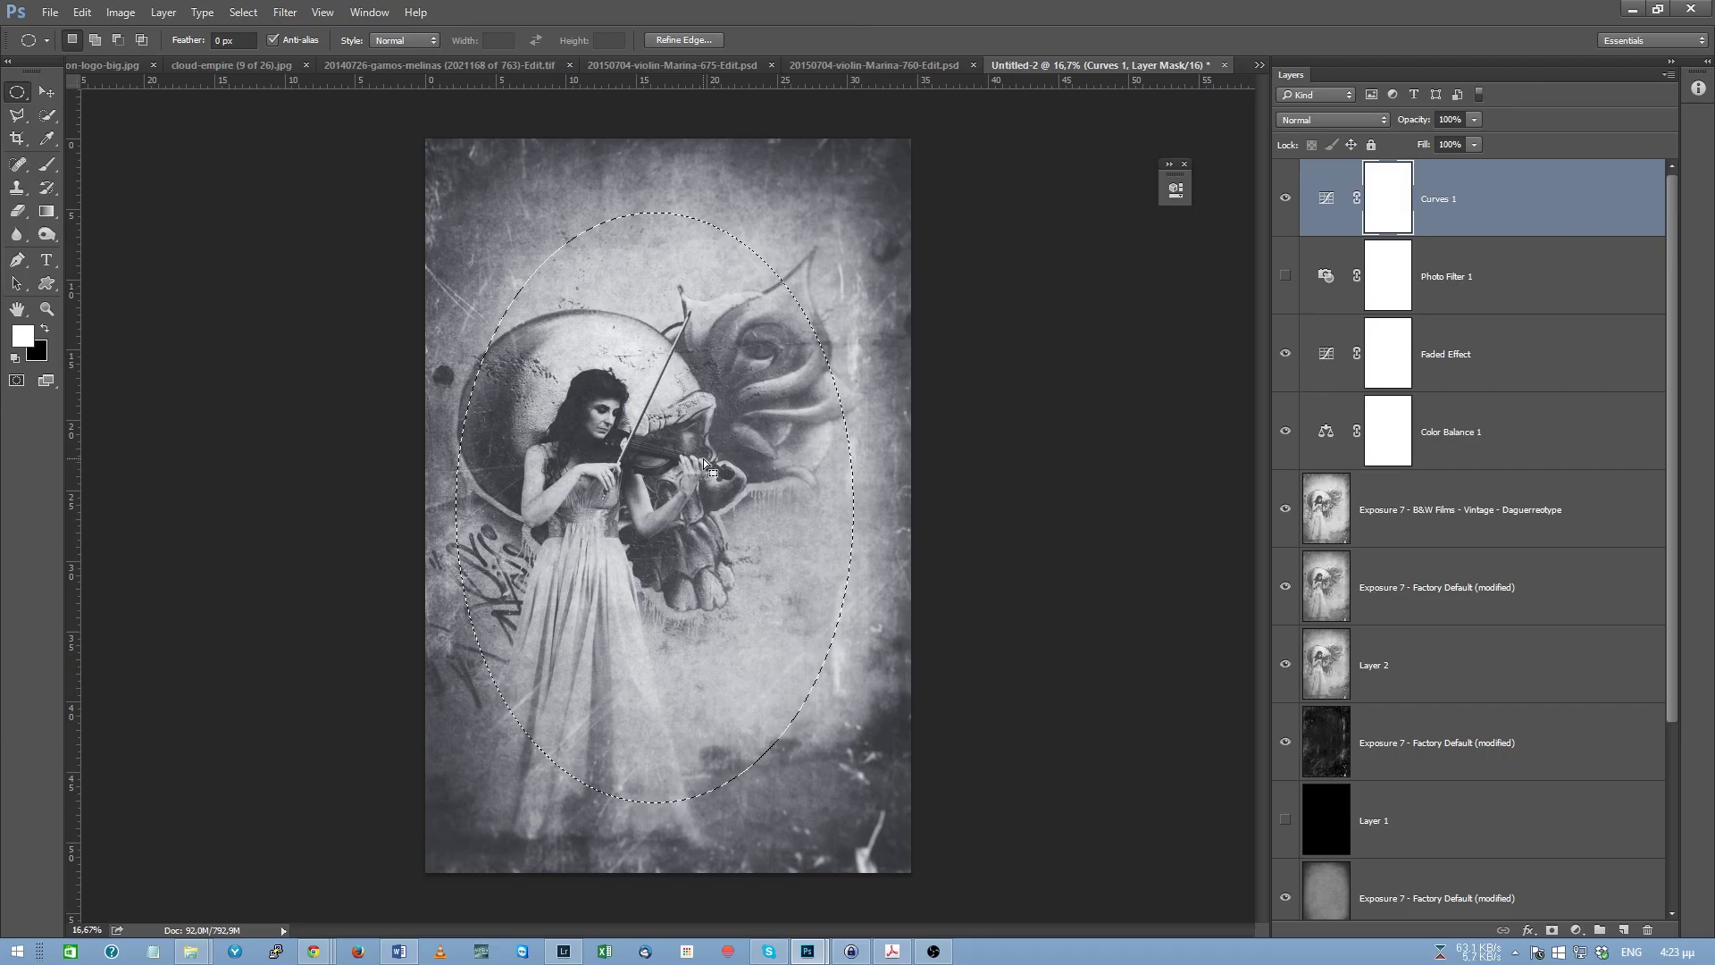
pyautogui.hotkey('ctrl', 'BackSpace')
pyautogui.hotkey('ctrl', 'd')
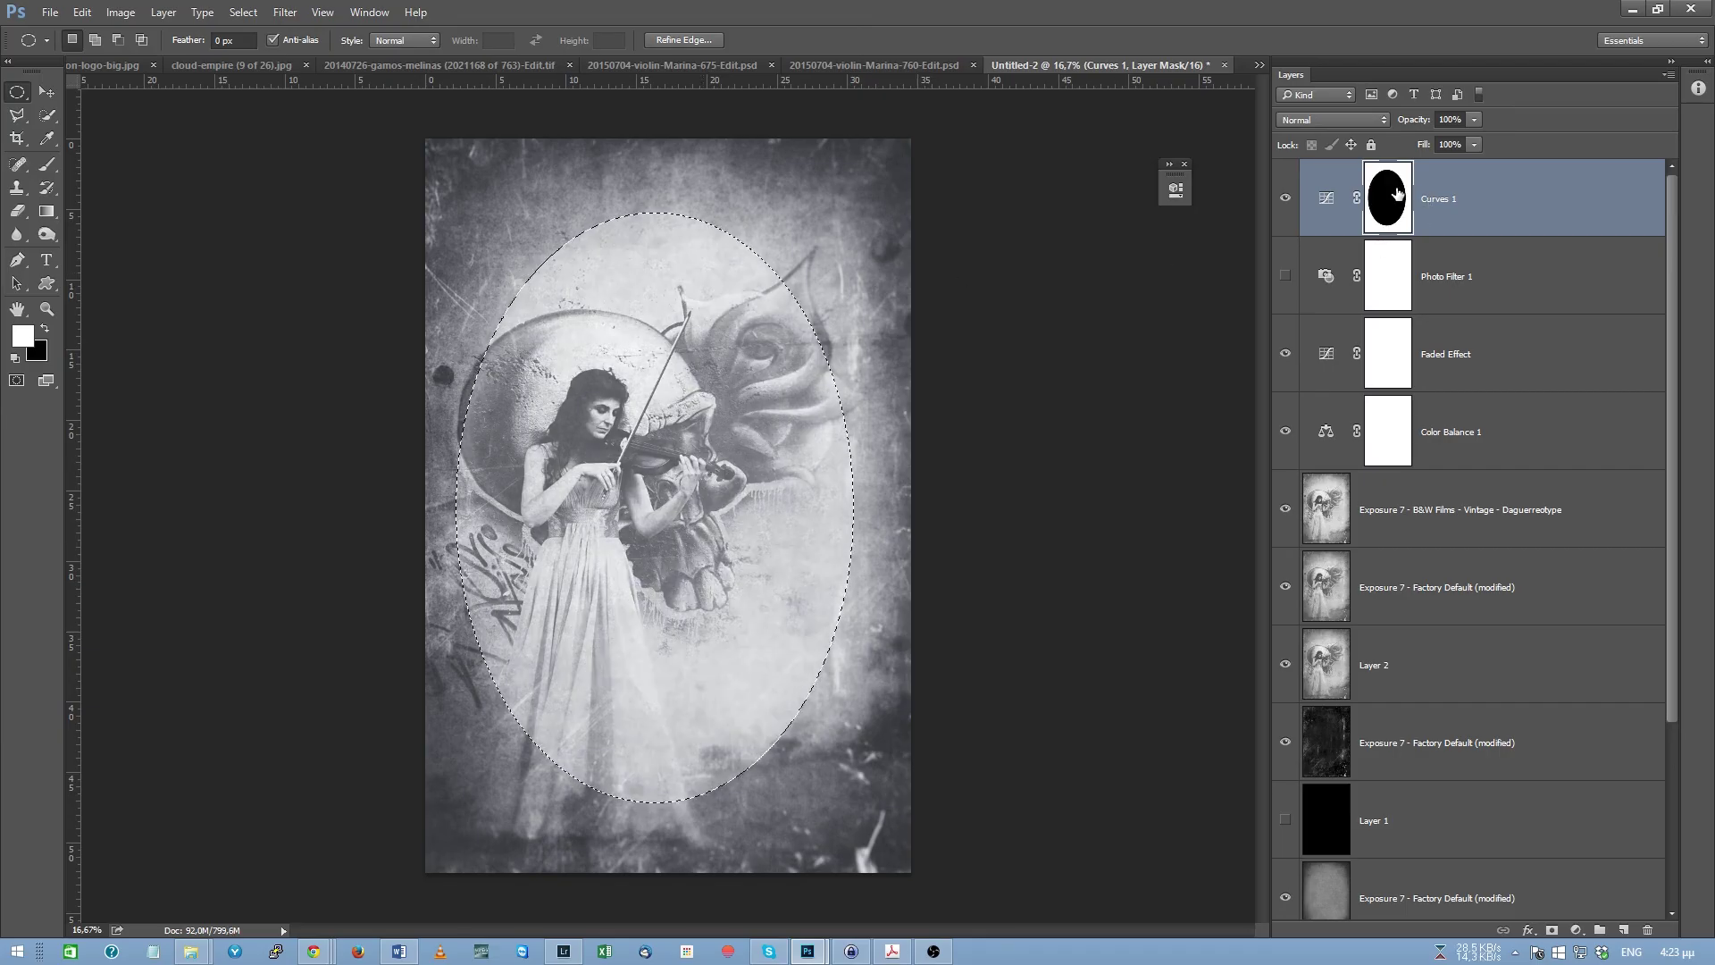
# Heavily feather the oval mask and lower Curves 1 opacity to 78%
pyautogui.doubleClick(1392, 190)
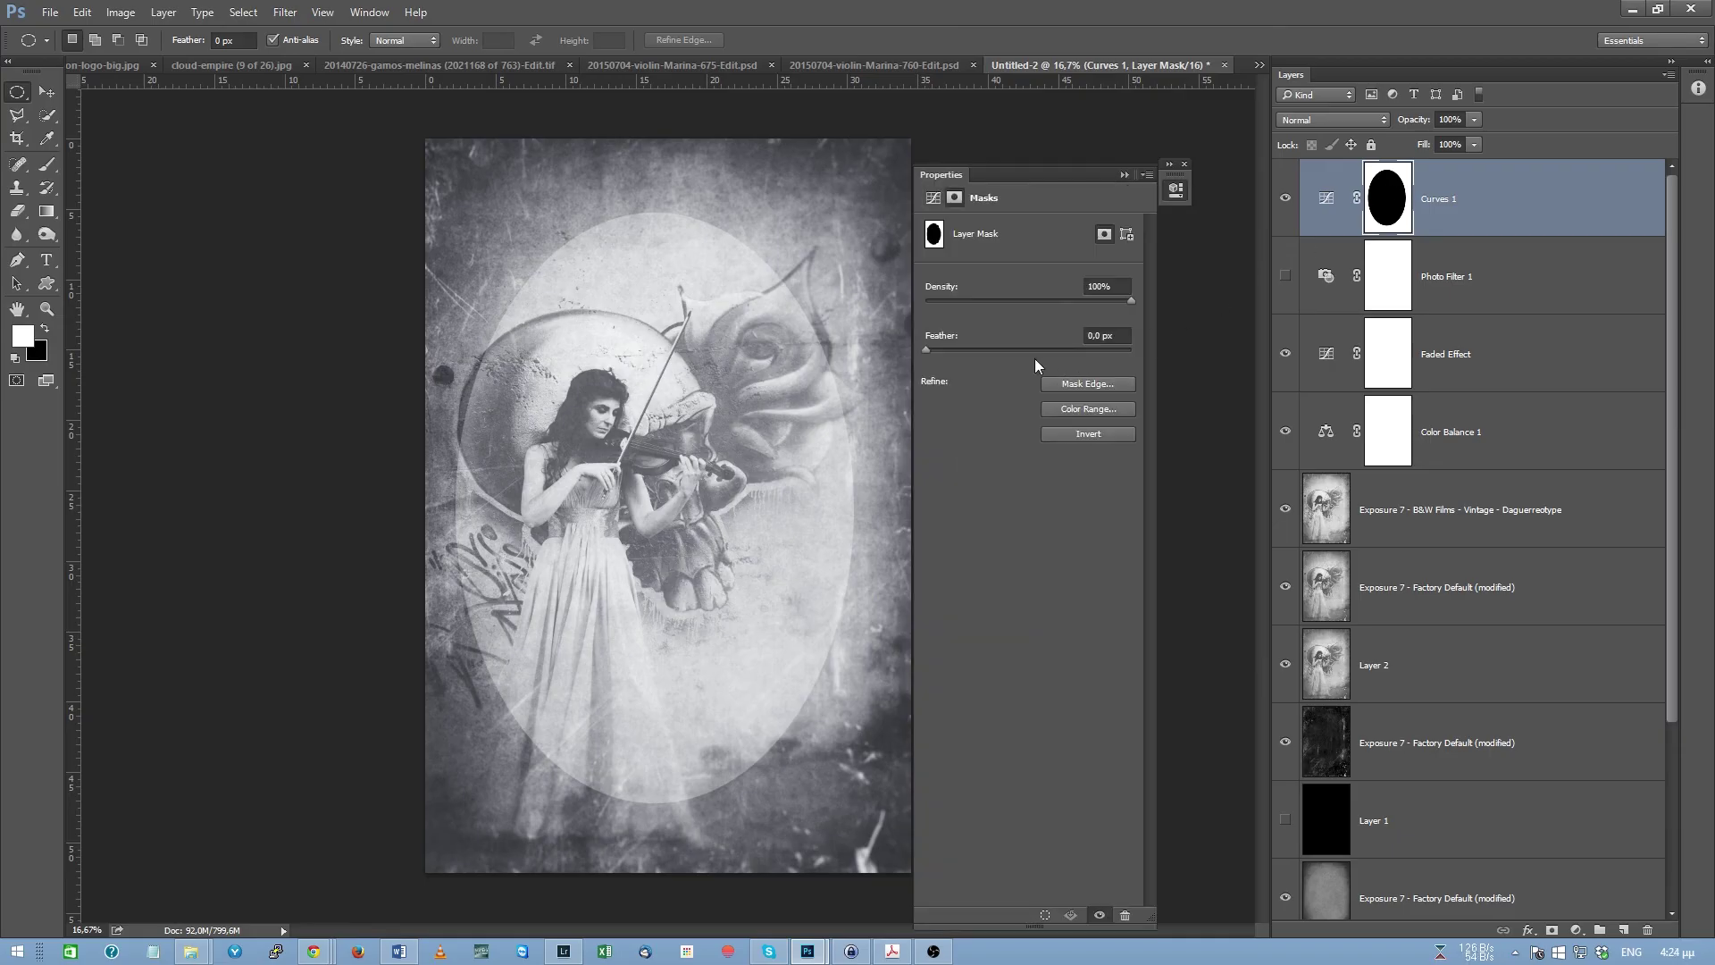
pyautogui.moveTo(1016, 350); pyautogui.dragTo(1081, 354)
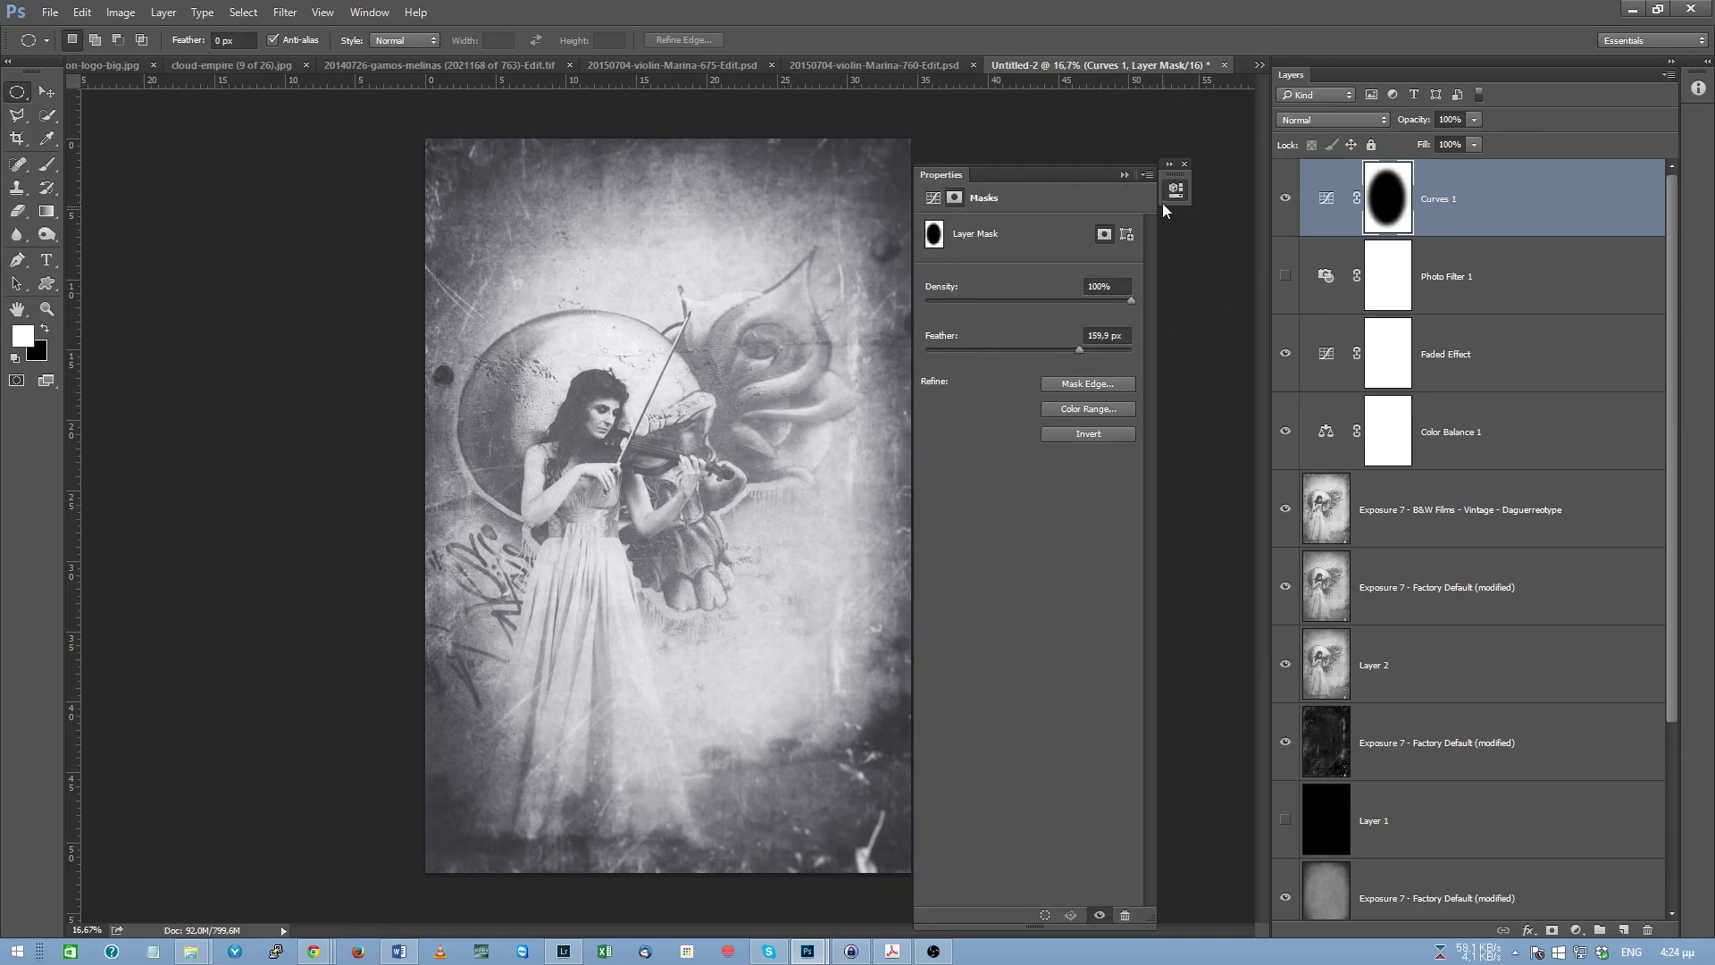
pyautogui.click(1124, 175)
pyautogui.click(1286, 197)
pyautogui.click(1286, 197)
pyautogui.click(1474, 119)
pyautogui.moveTo(1436, 145)
pyautogui.mouseDown()
pyautogui.moveTo(1413, 143)
pyautogui.moveTo(1461, 148)
pyautogui.mouseUp()
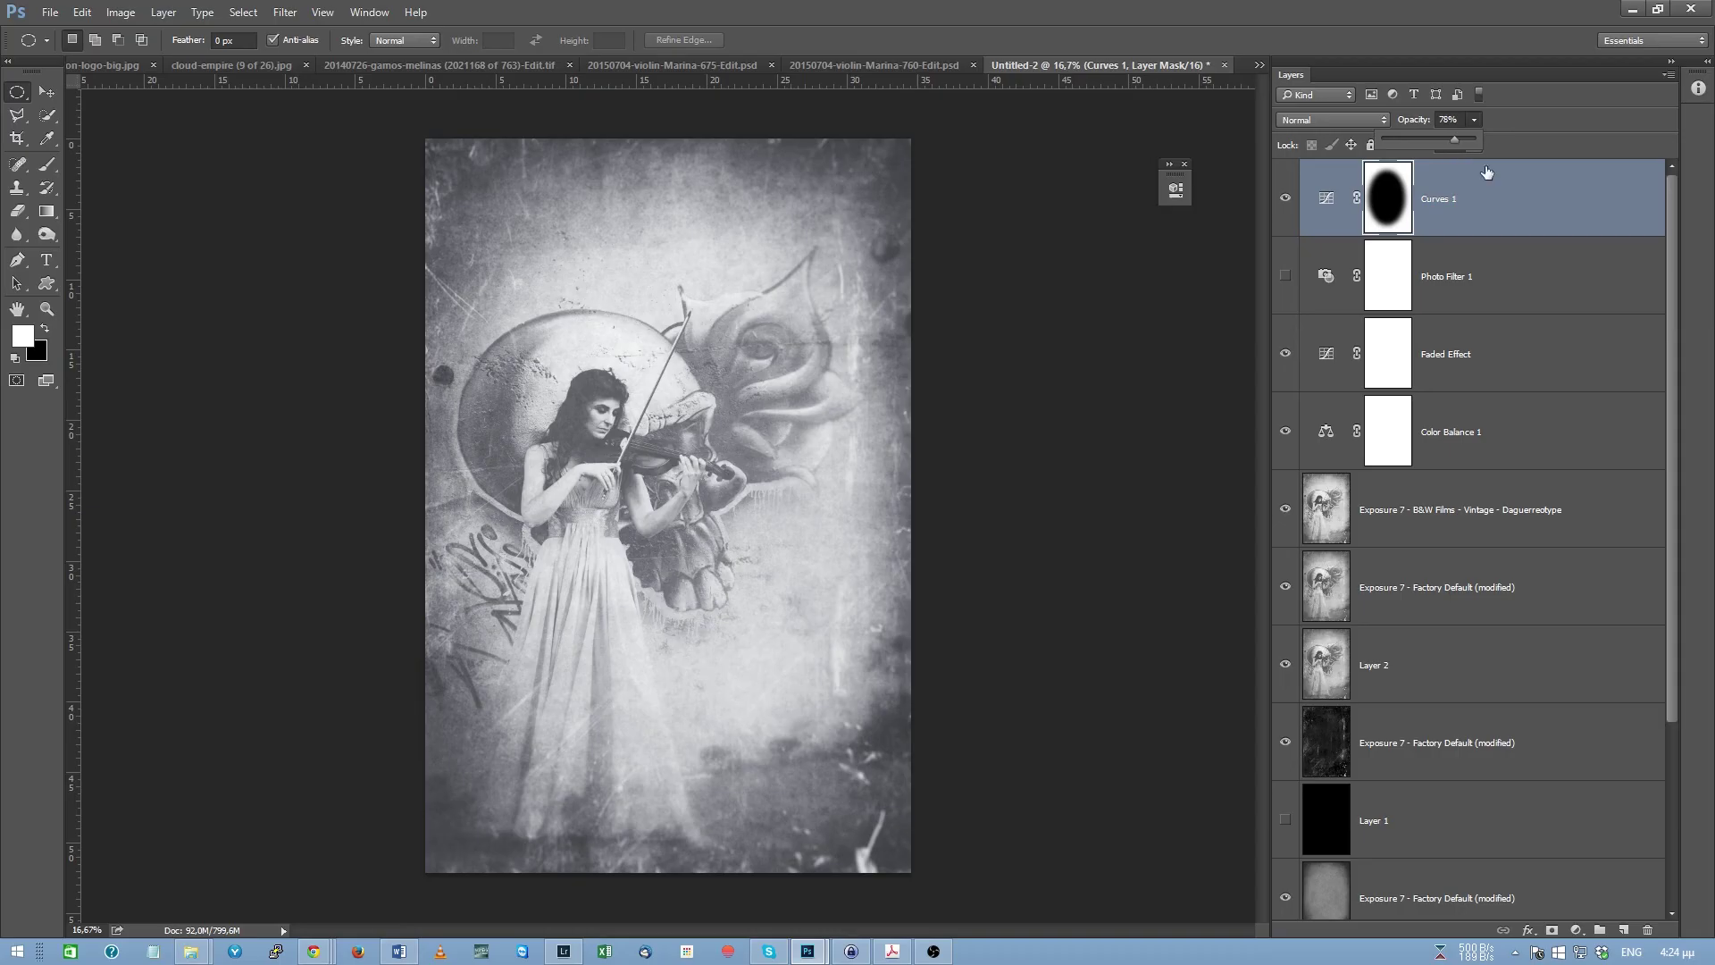
pyautogui.click(1586, 197)
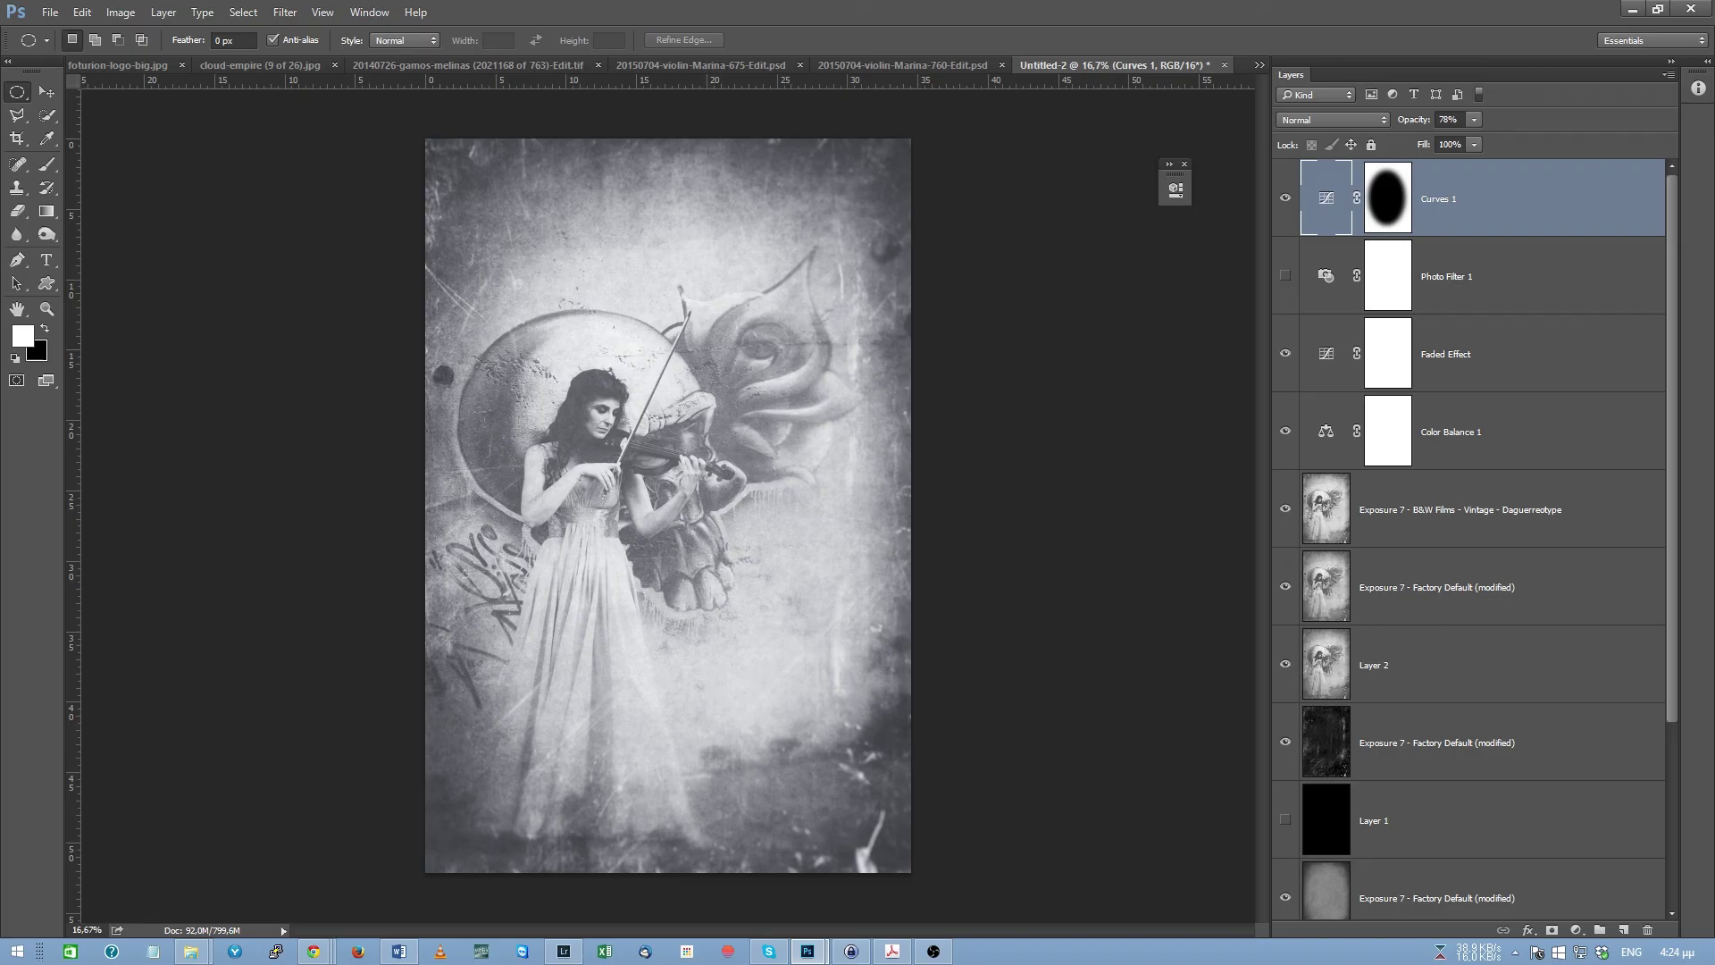
pyautogui.click(313, 952)
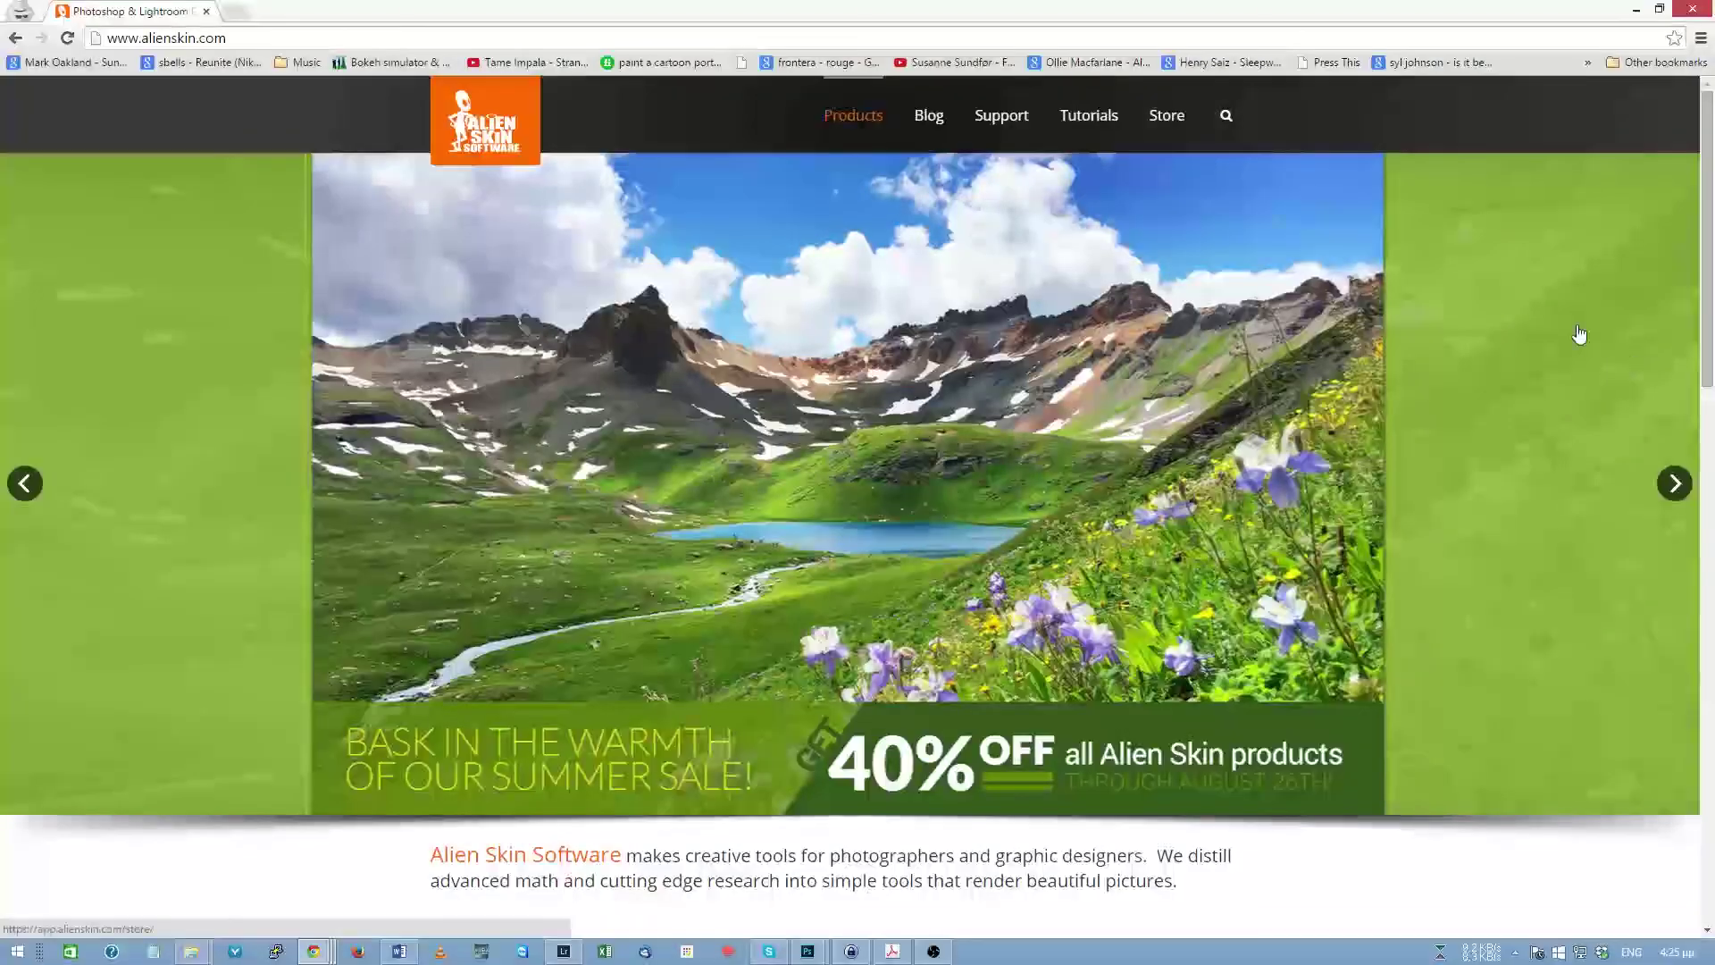
# Scroll alienskin.com to the product grid and open the Exposure 7 page, 'Digital Images. Analog Soul.'
pyautogui.scroll(-8, 1566, 364)
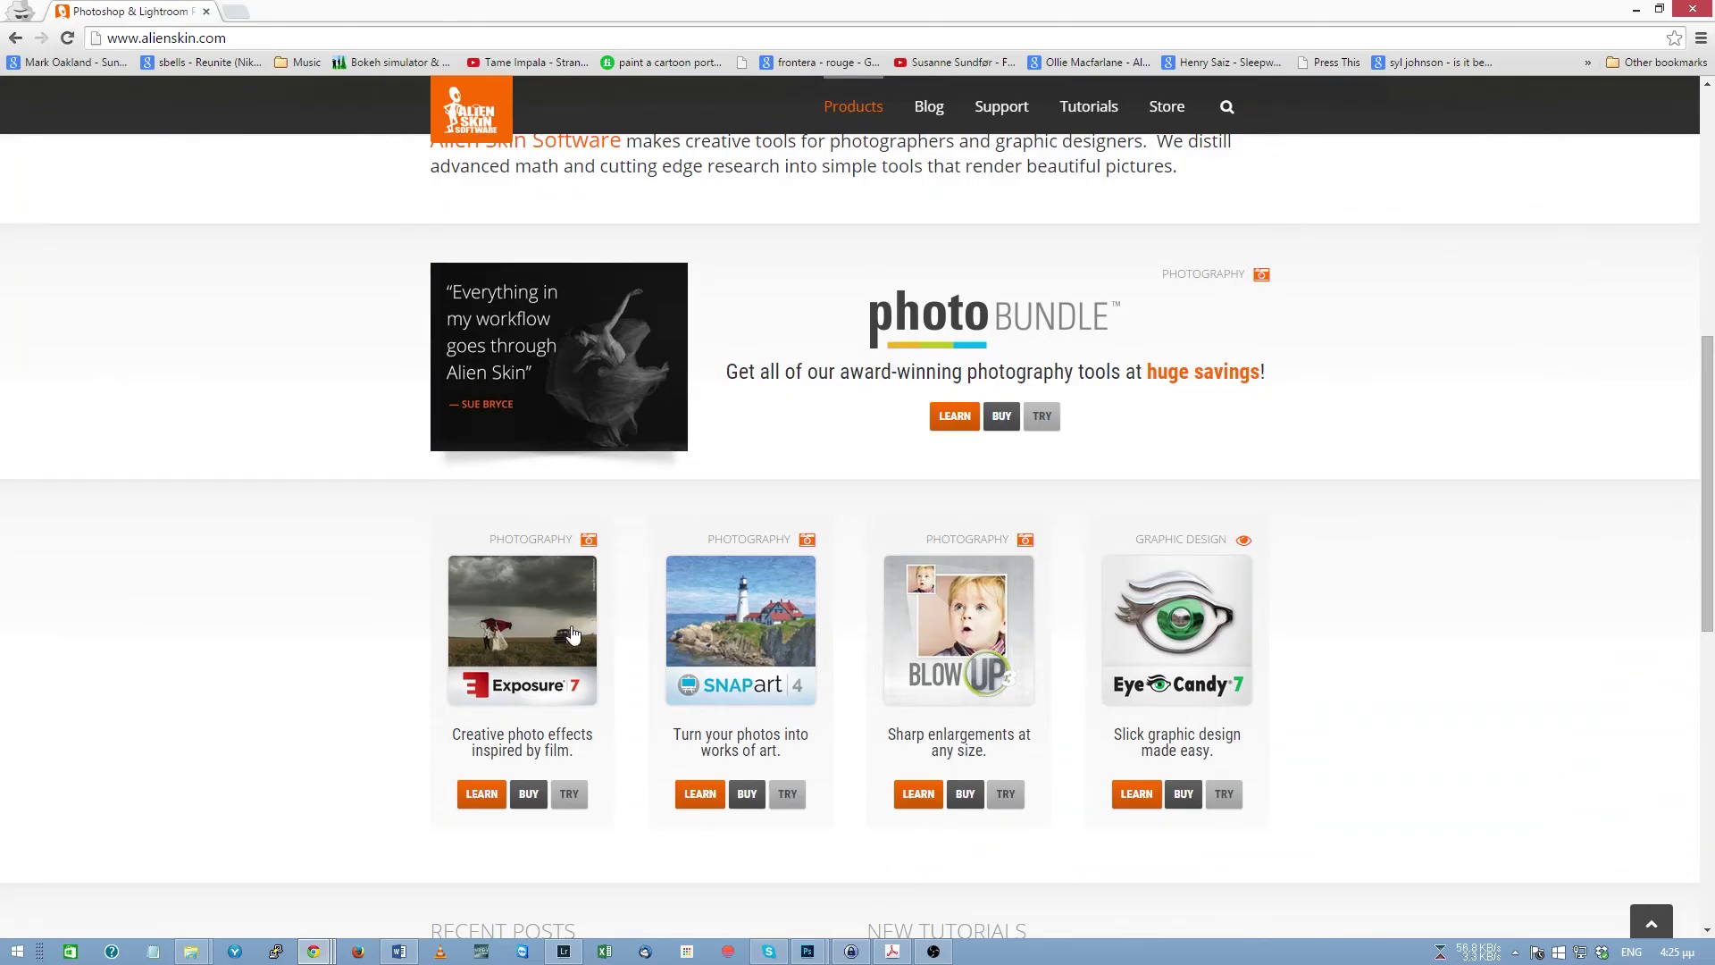
pyautogui.scroll(8, 1353, 473)
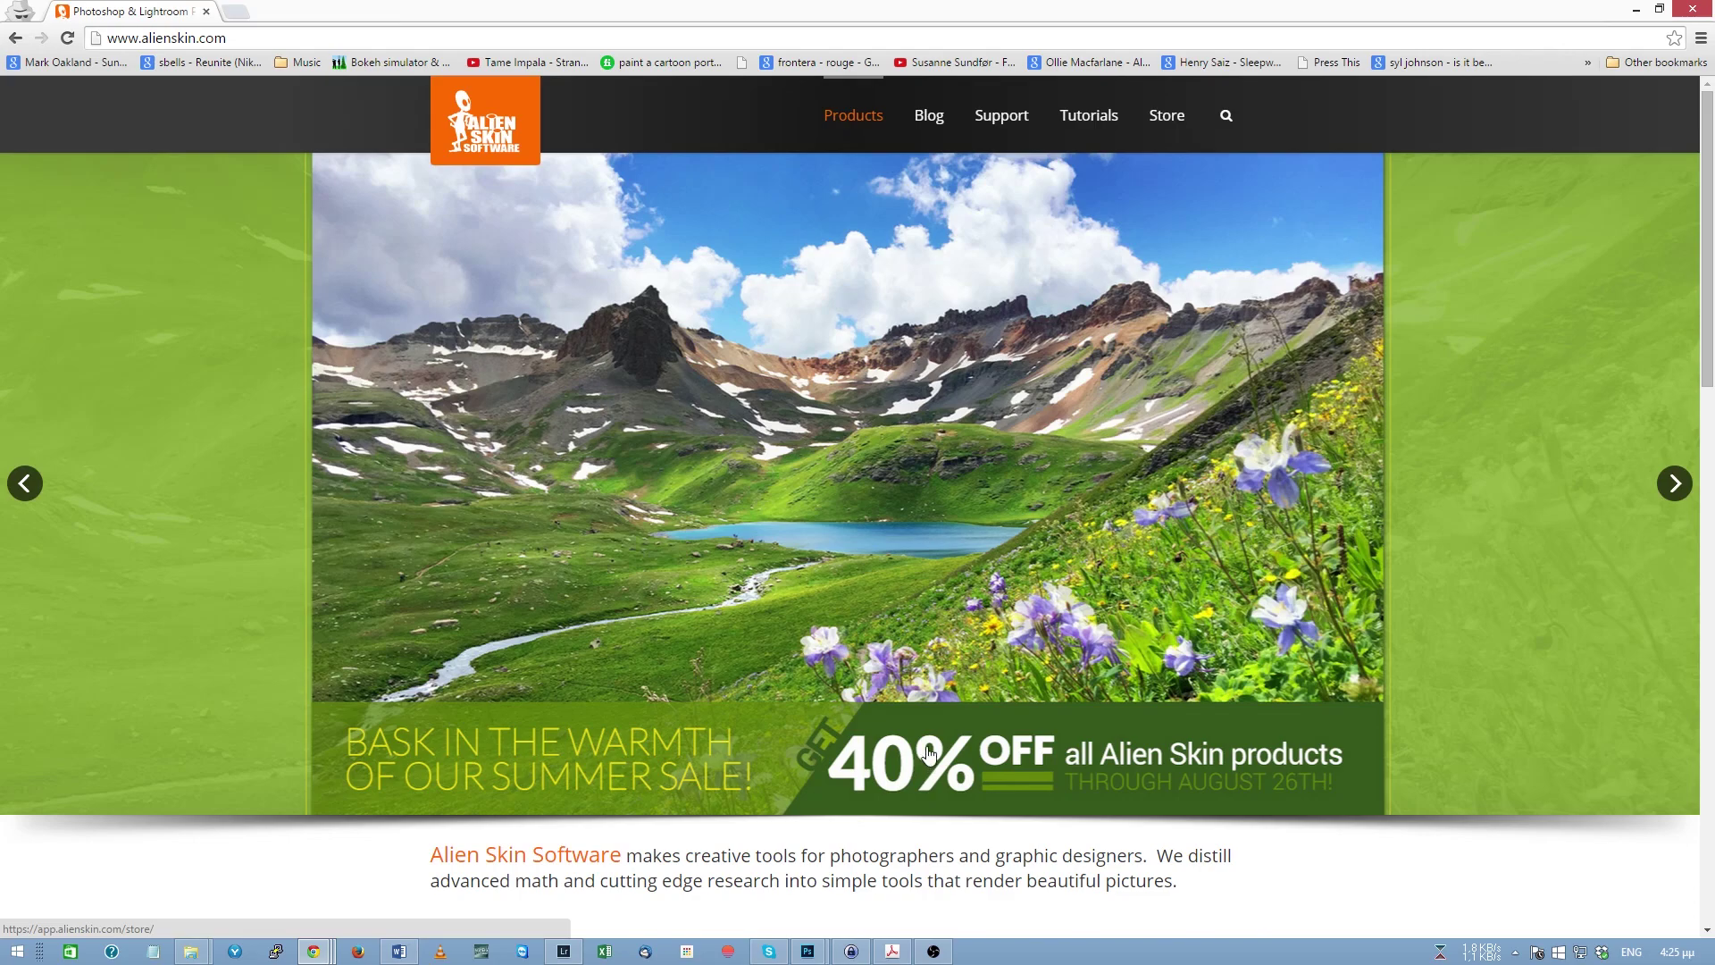
pyautogui.scroll(-6, 782, 306)
pyautogui.scroll(-5, 783, 306)
pyautogui.click(543, 380)
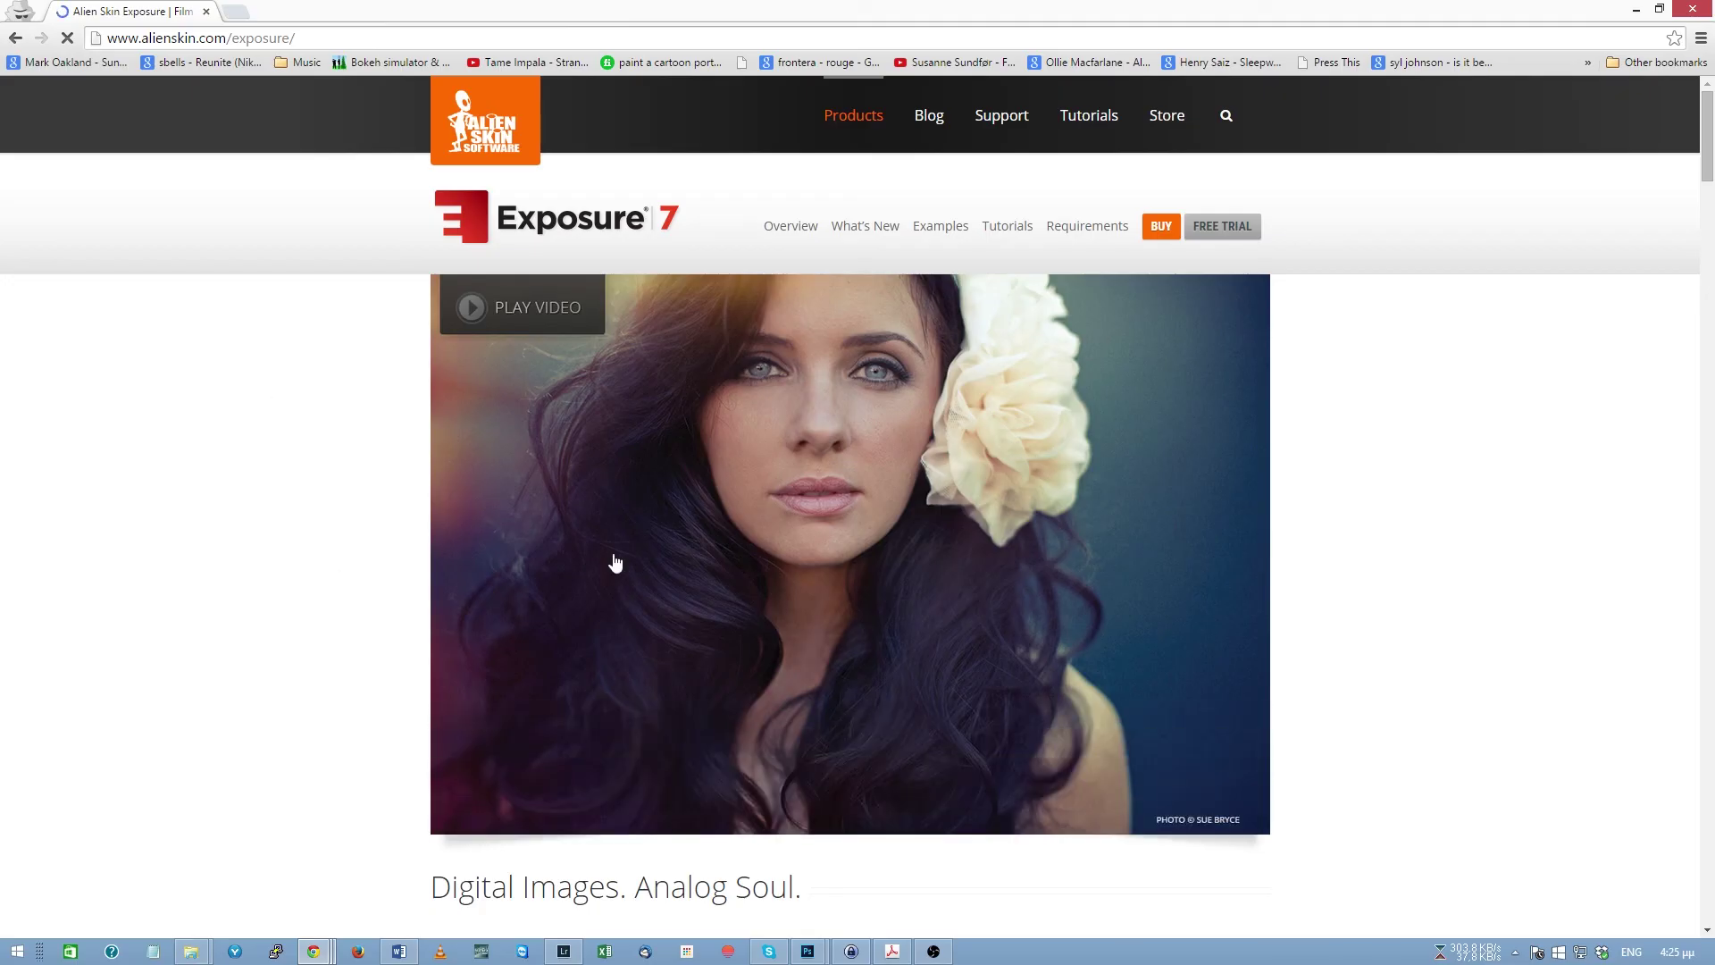
pyautogui.scroll(-2, 1497, 526)
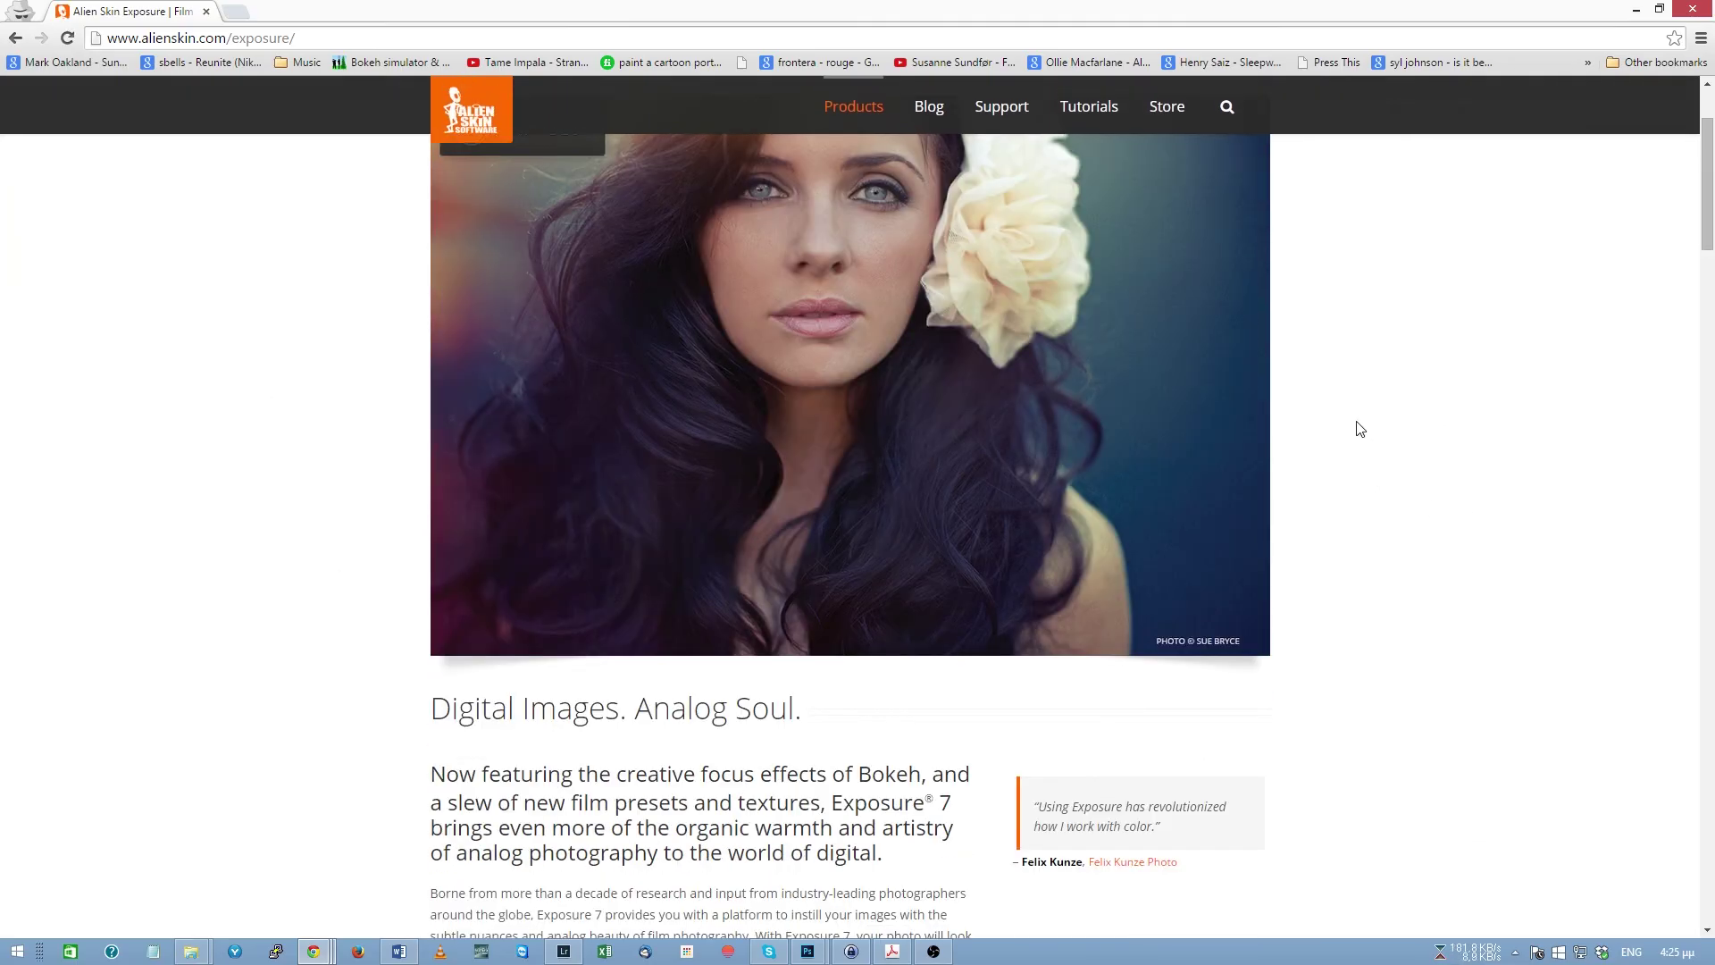
pyautogui.scroll(2, 1361, 430)
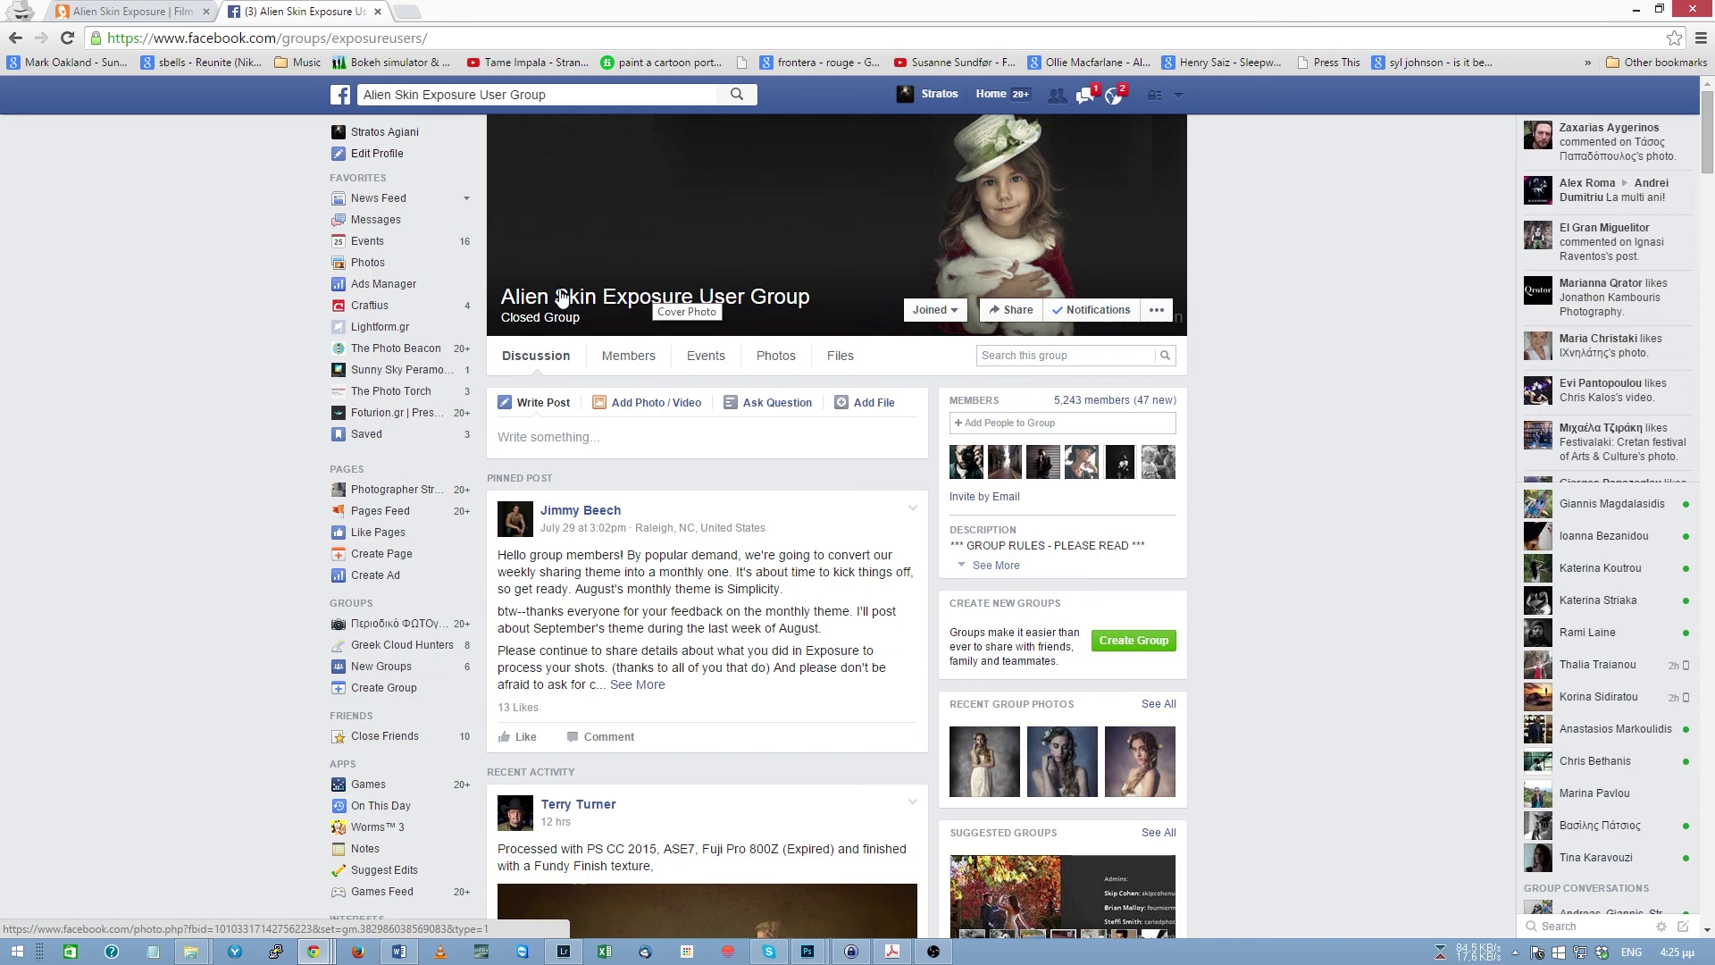
# Return from Facebook to the Photoshop window with the vignetted violinist composite
pyautogui.moveTo(808, 952)
pyautogui.click(746, 867)
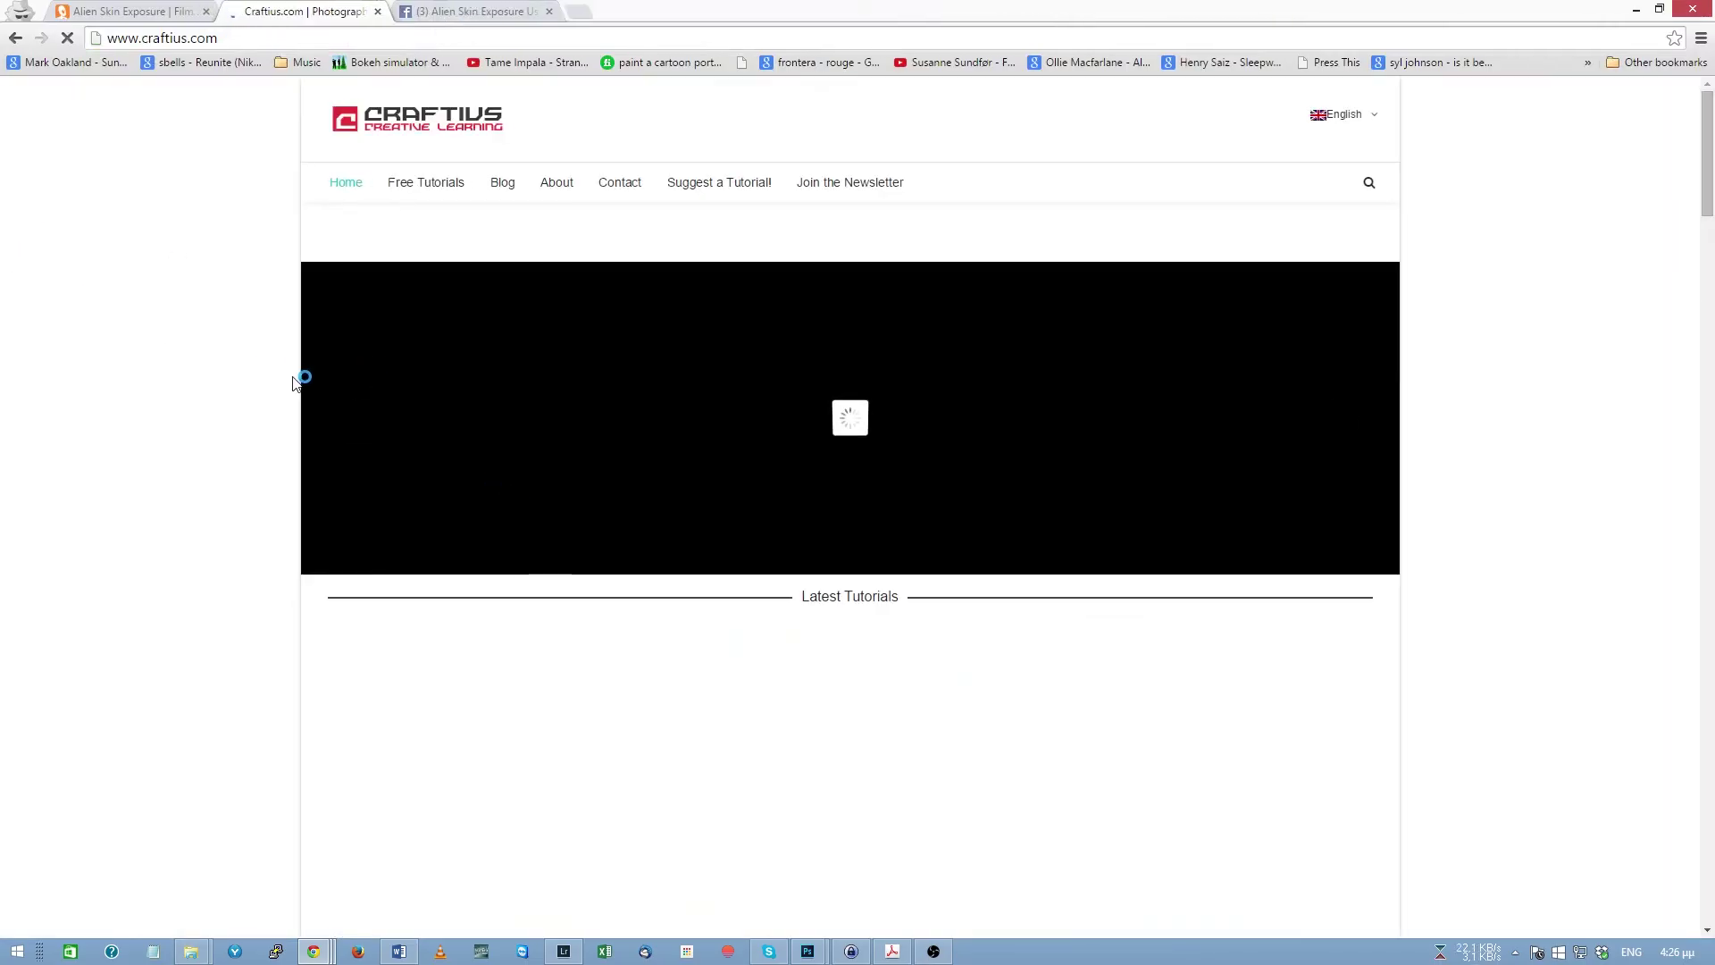
# Scroll the craftius.com homepage down to the Latest Tutorials and Articles section
pyautogui.scroll(-2, 268, 383)
pyautogui.scroll(-3, 240, 387)
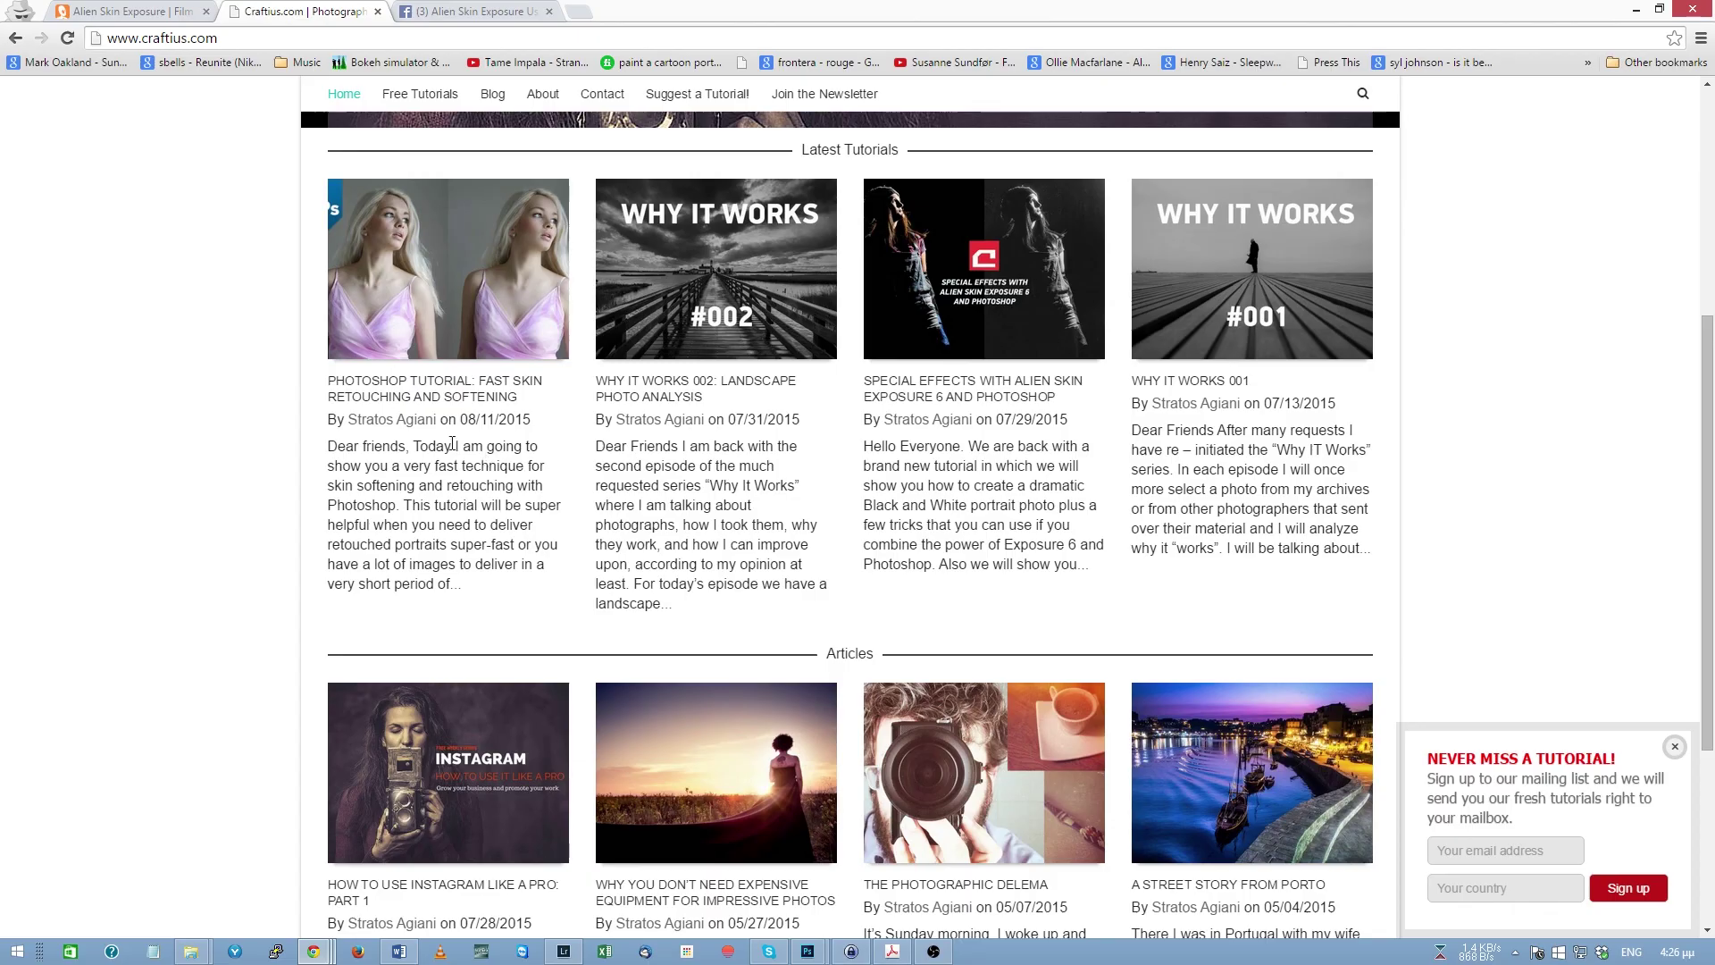
pyautogui.moveTo(751, 962)
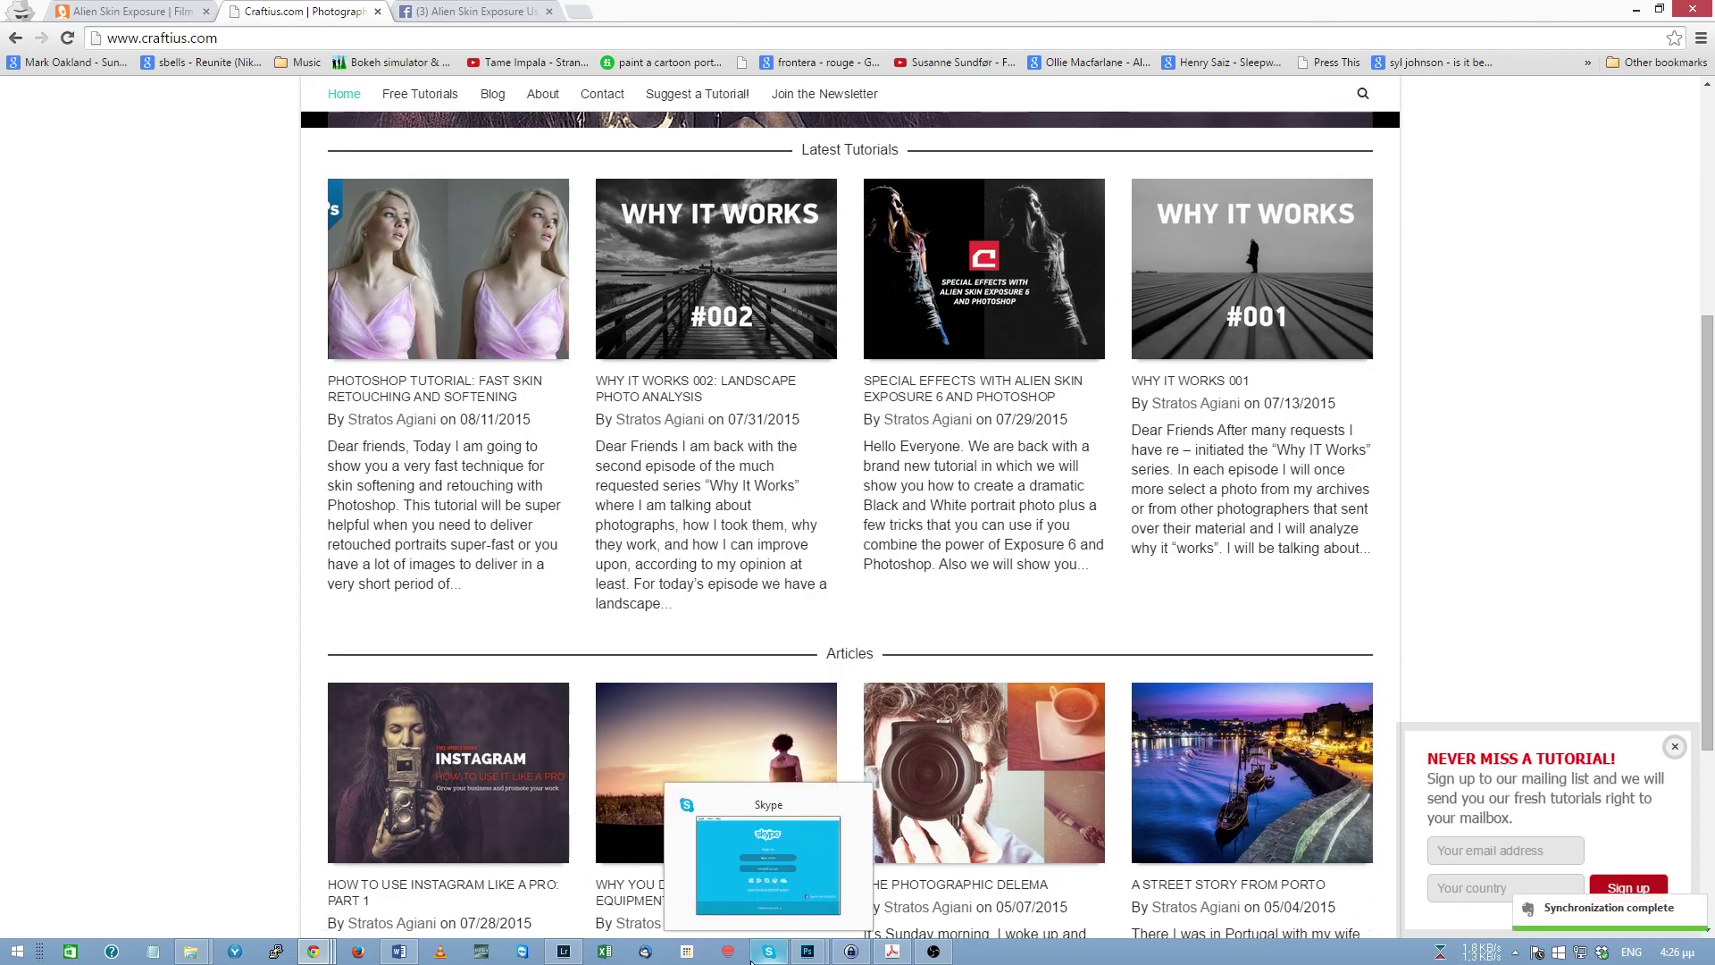